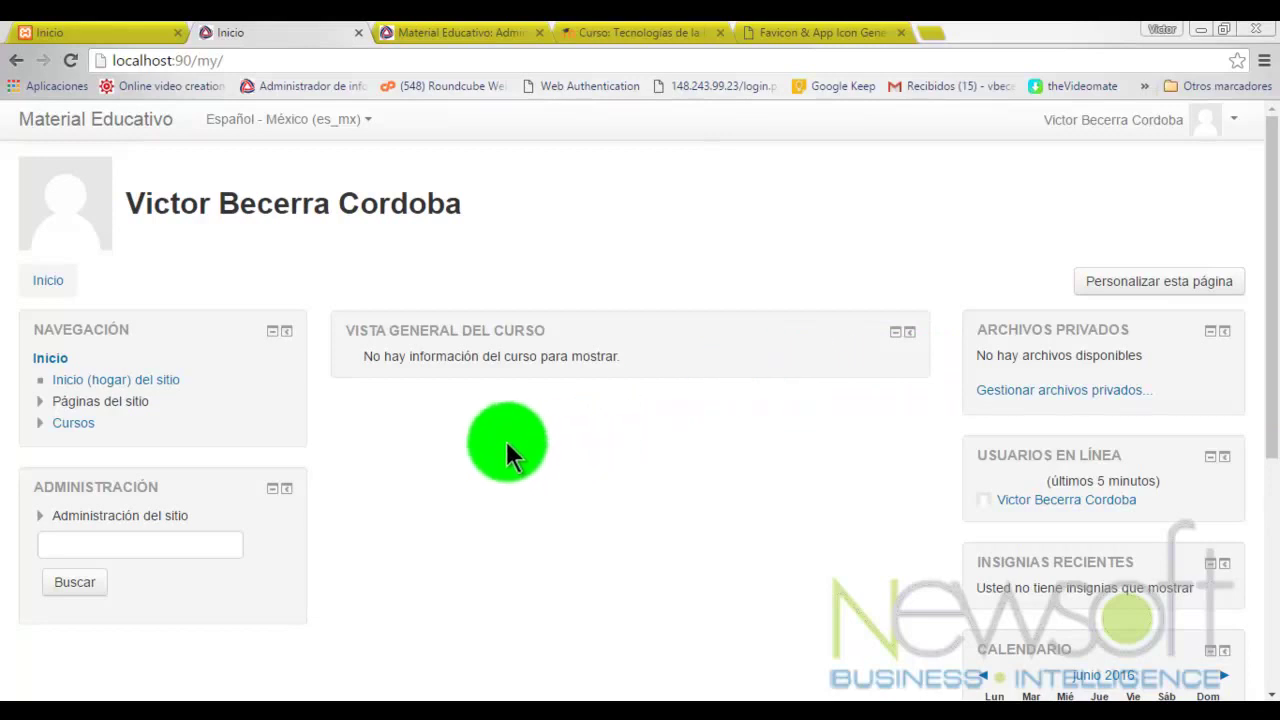
# Step: Collapse and re-expand the Navegación block, and dock it to the page's side and restore it to its original place
pyautogui.click(274, 334)
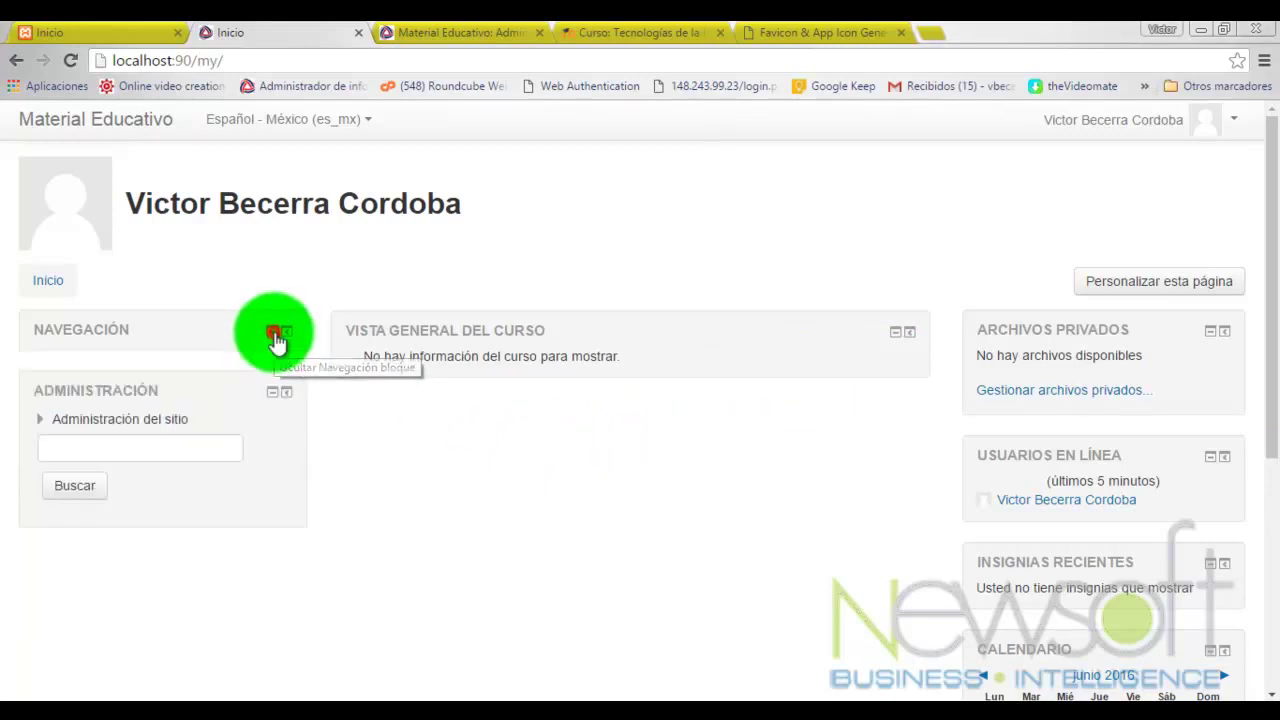
pyautogui.click(273, 336)
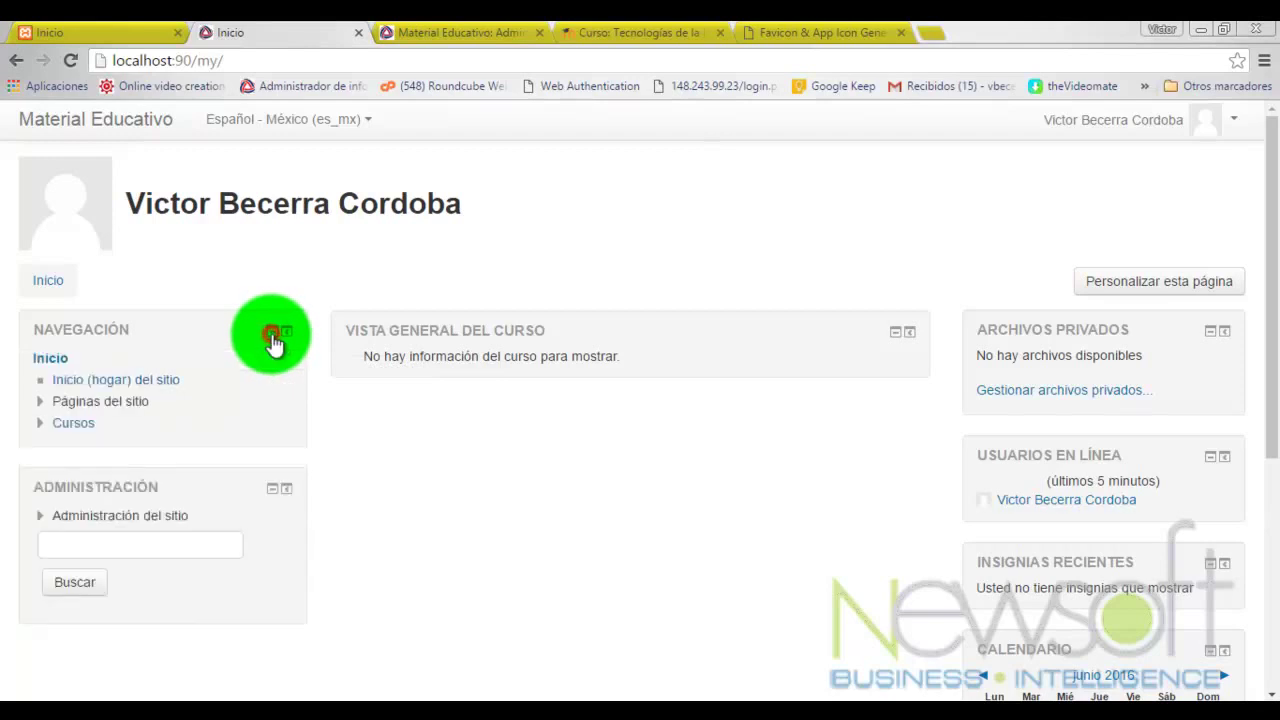
pyautogui.click(289, 333)
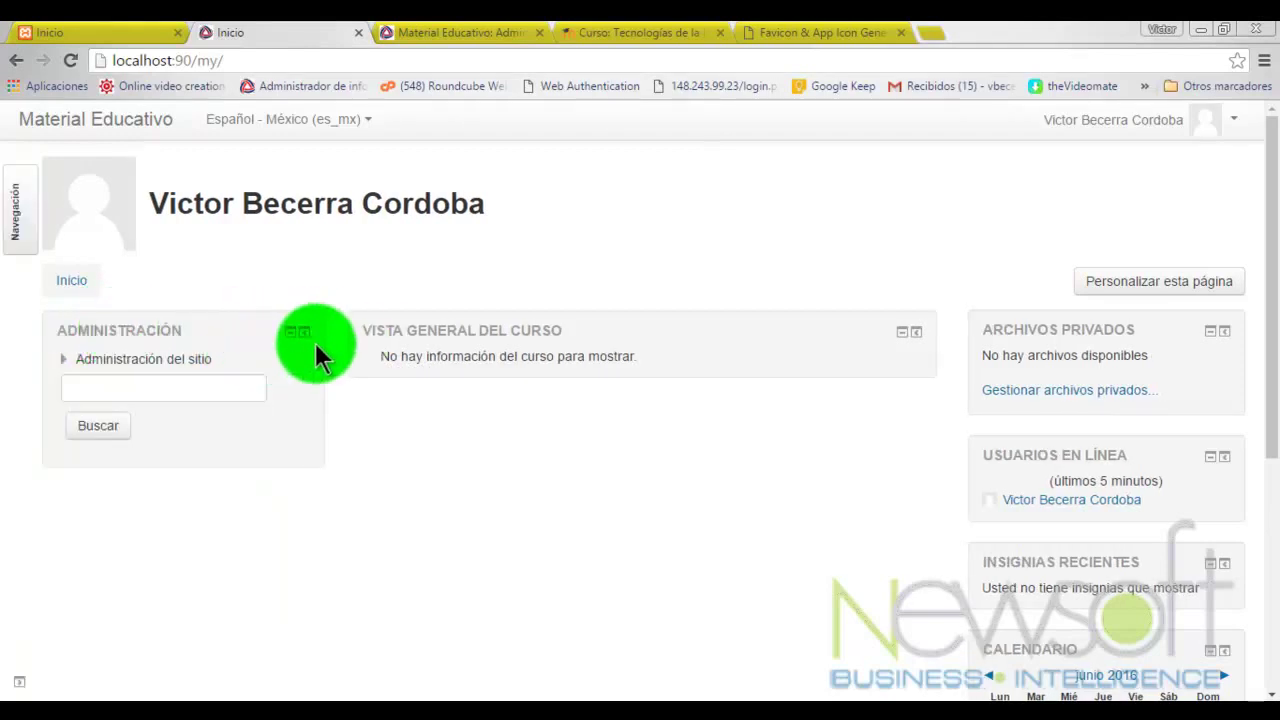
pyautogui.click(18, 215)
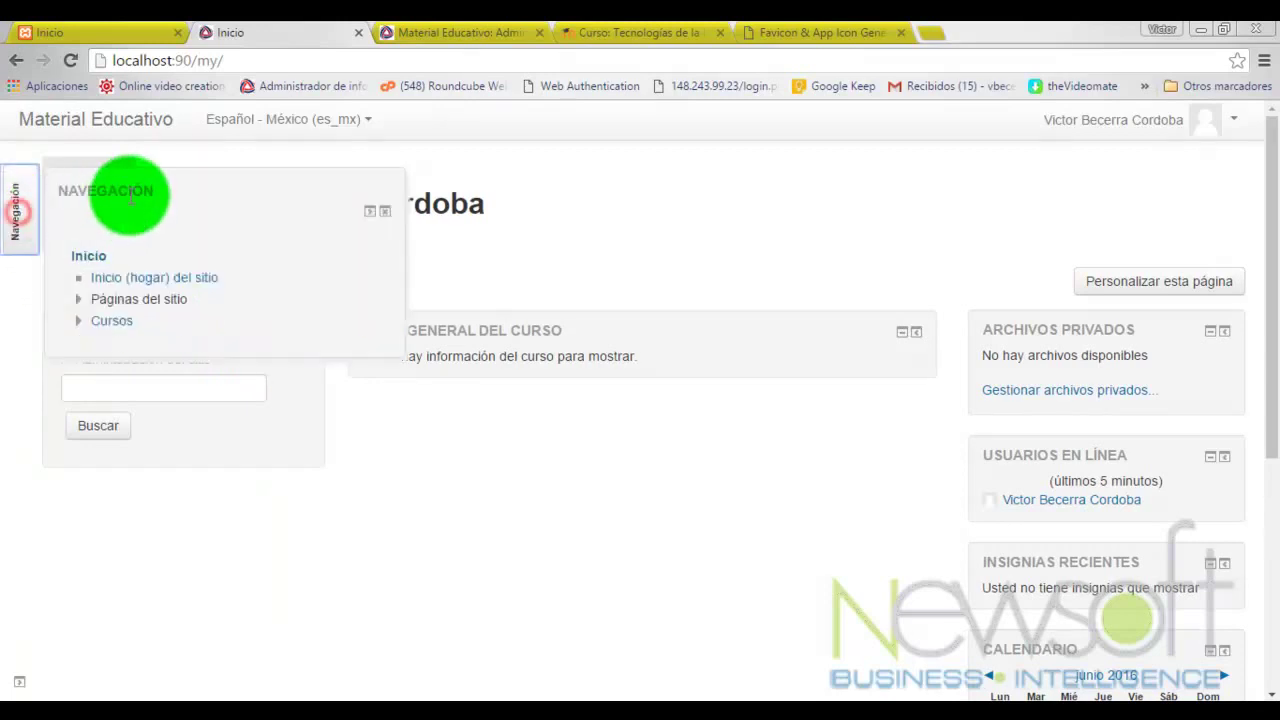
pyautogui.click(370, 211)
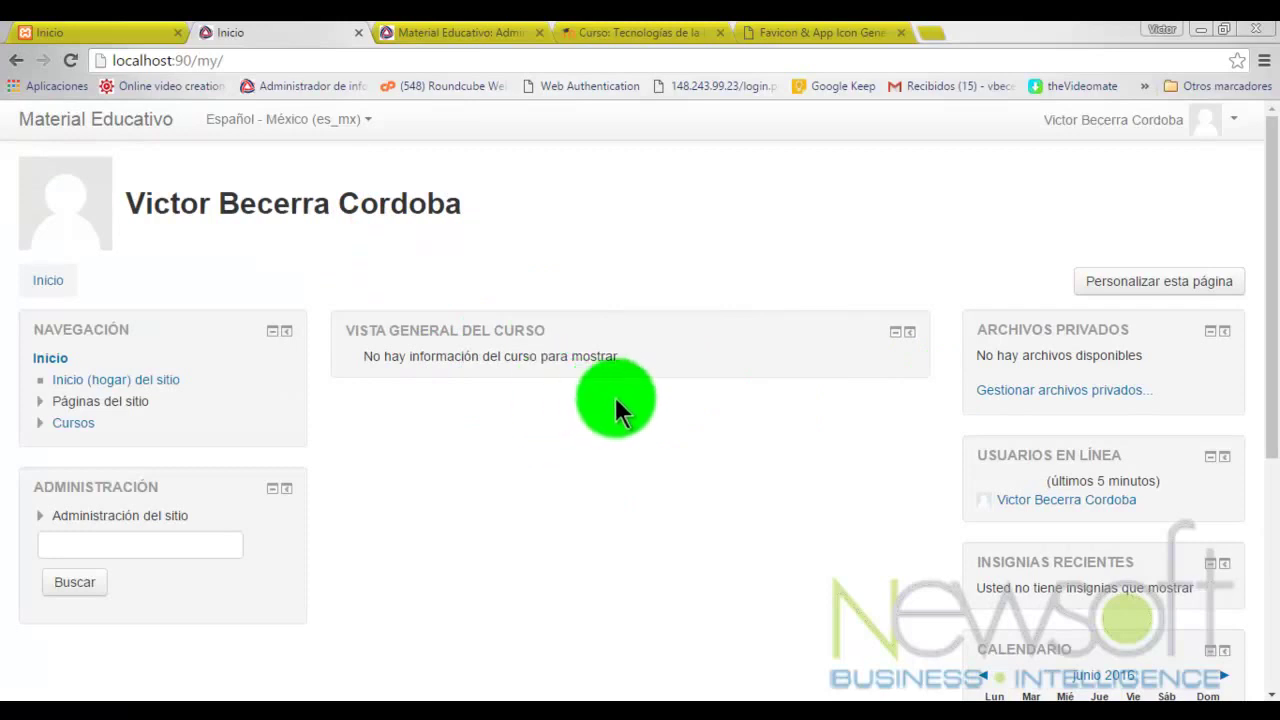
# Step: Open the Tecnologías de la Información course and activate editing, signing in again with the saved admin credentials
pyautogui.click(432, 34)
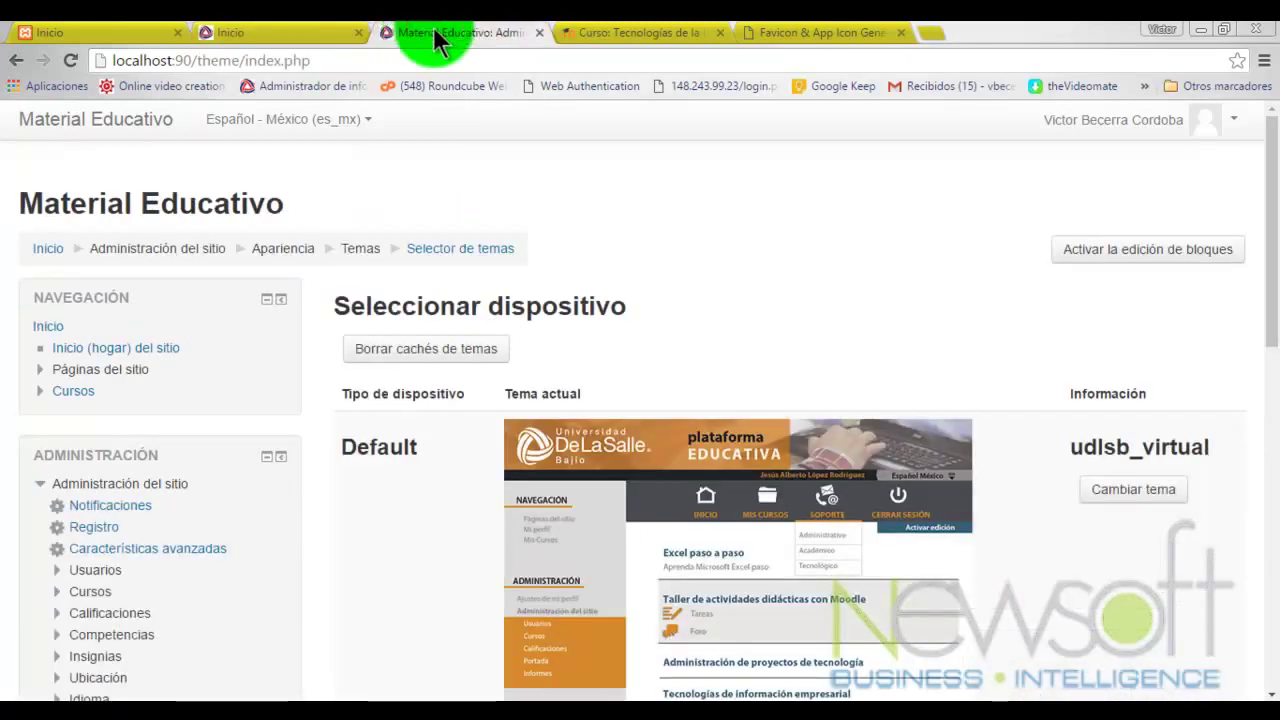
pyautogui.click(571, 31)
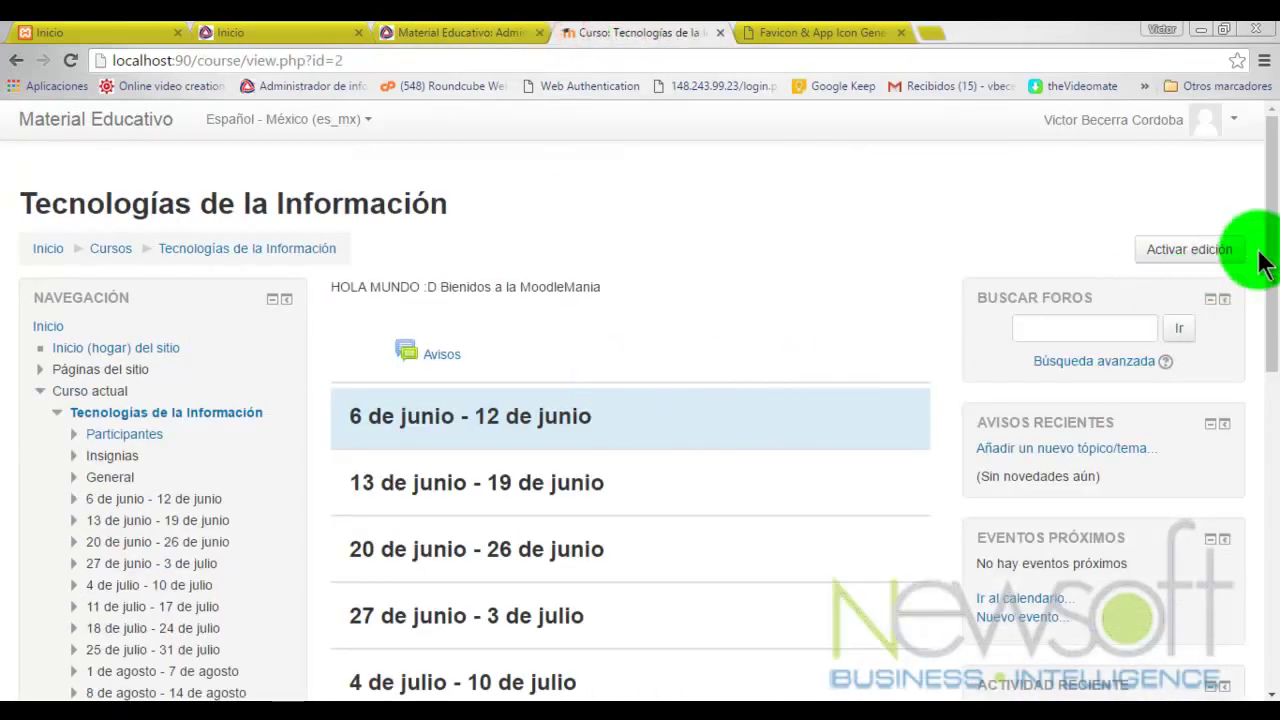
pyautogui.click(1205, 258)
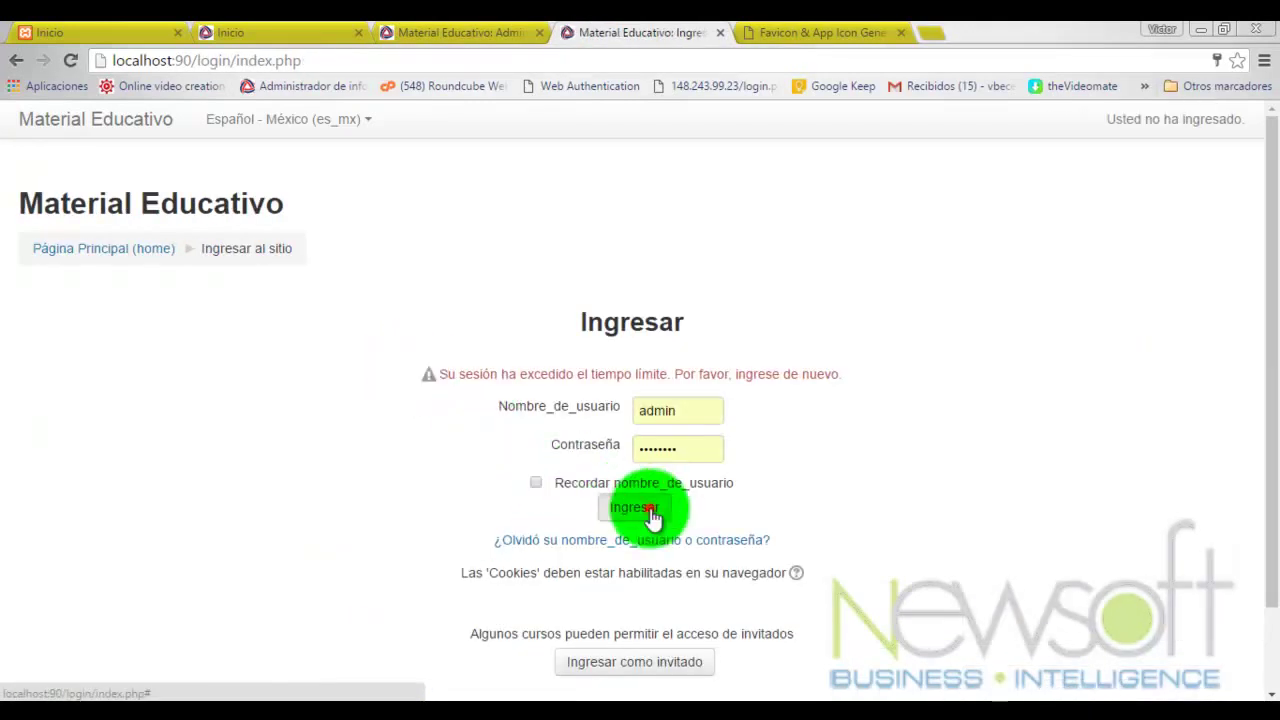
pyautogui.click(652, 517)
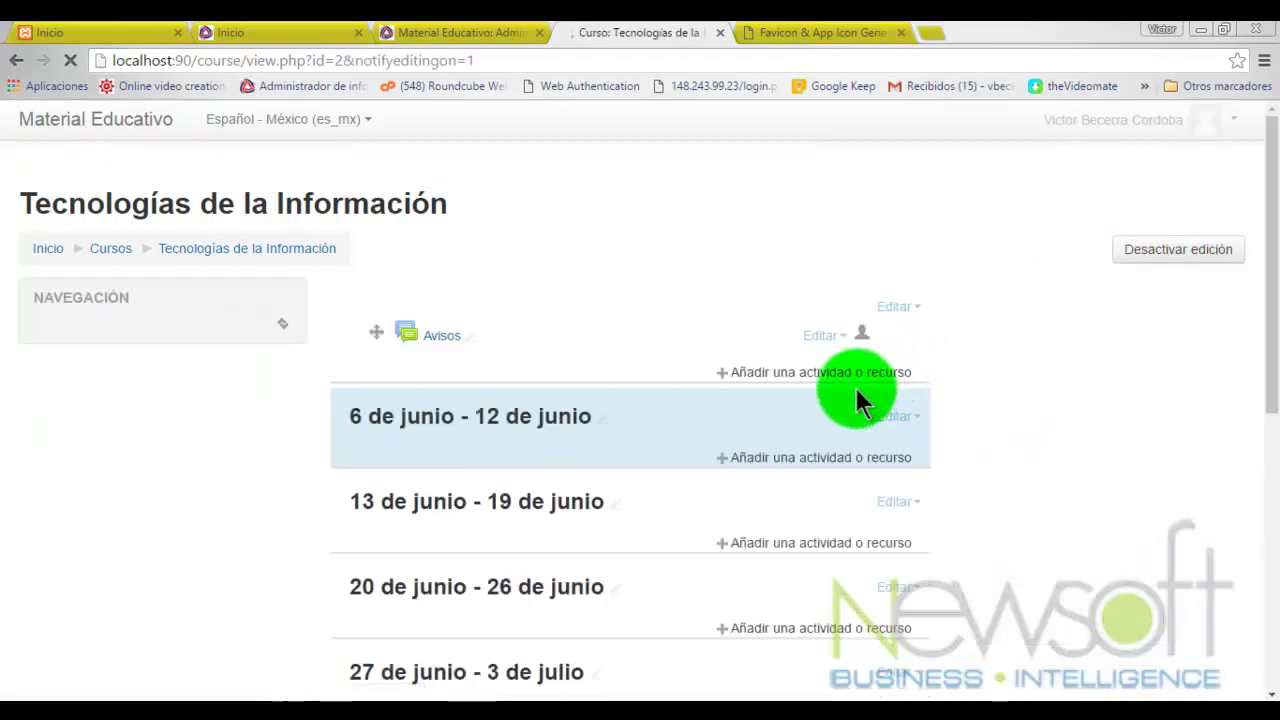
# Step: Review the icons of the activities and resources that can be added to the course's general section, and add none
pyautogui.click(760, 372)
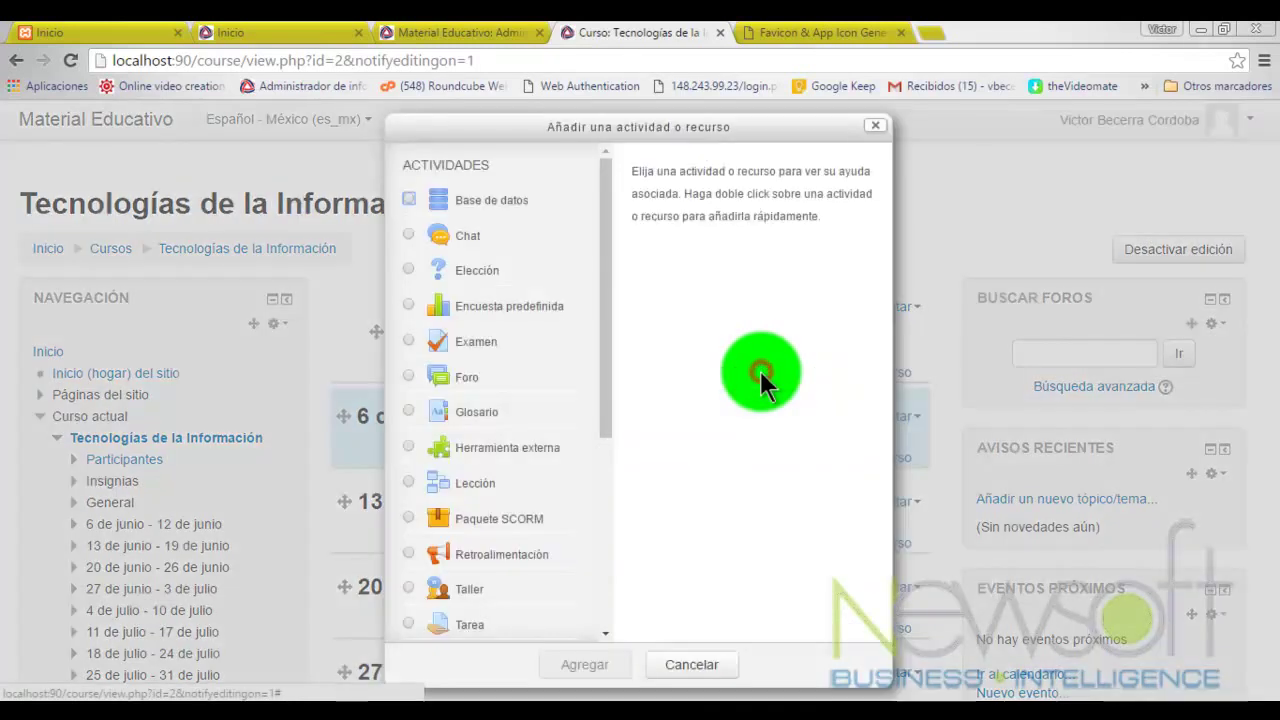
pyautogui.scroll(-3, 490, 310)
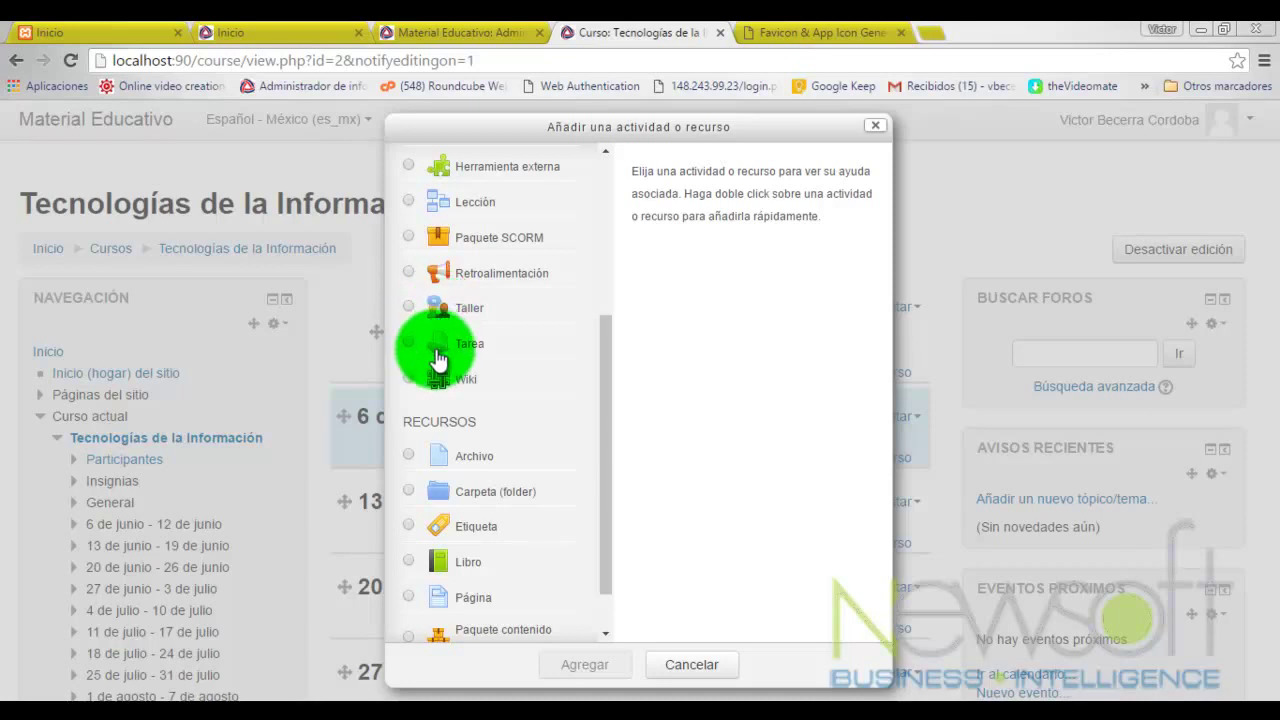
pyautogui.scroll(-1, 437, 358)
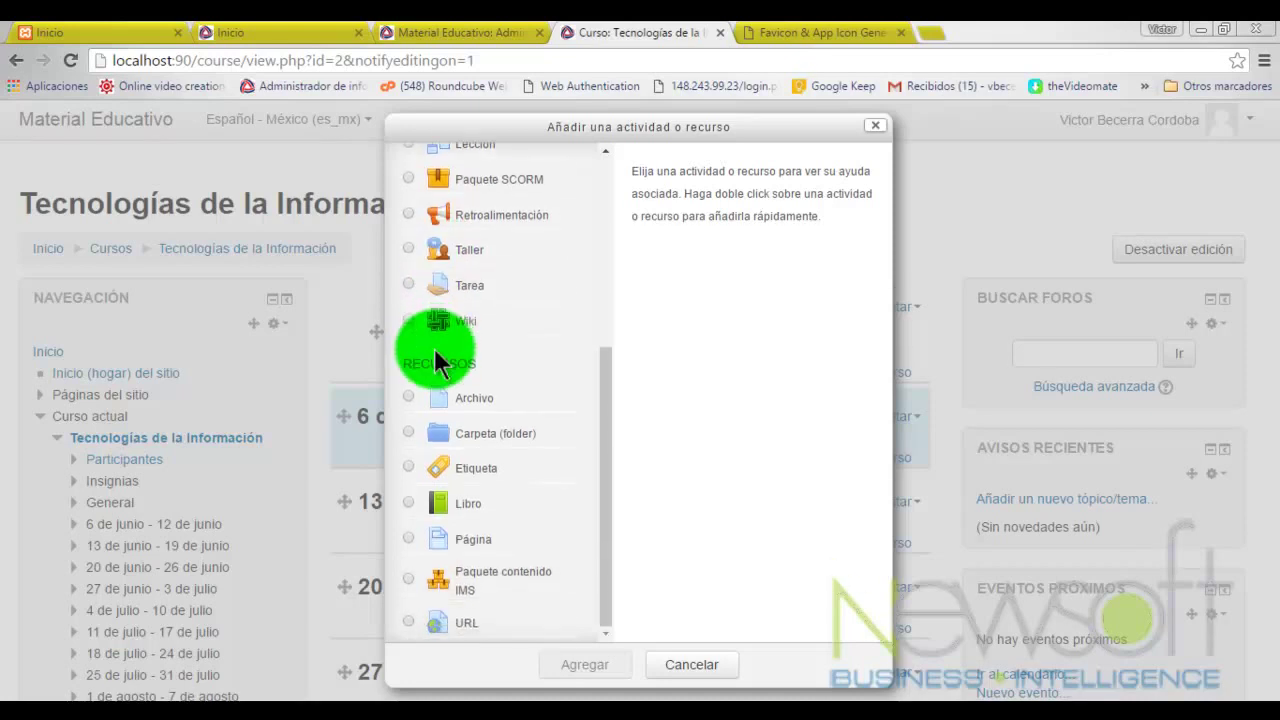
pyautogui.click(708, 675)
# Step: Switch to the File Explorer window showing C:\xampp\htdocs and open its pix folder
pyautogui.click(288, 33)
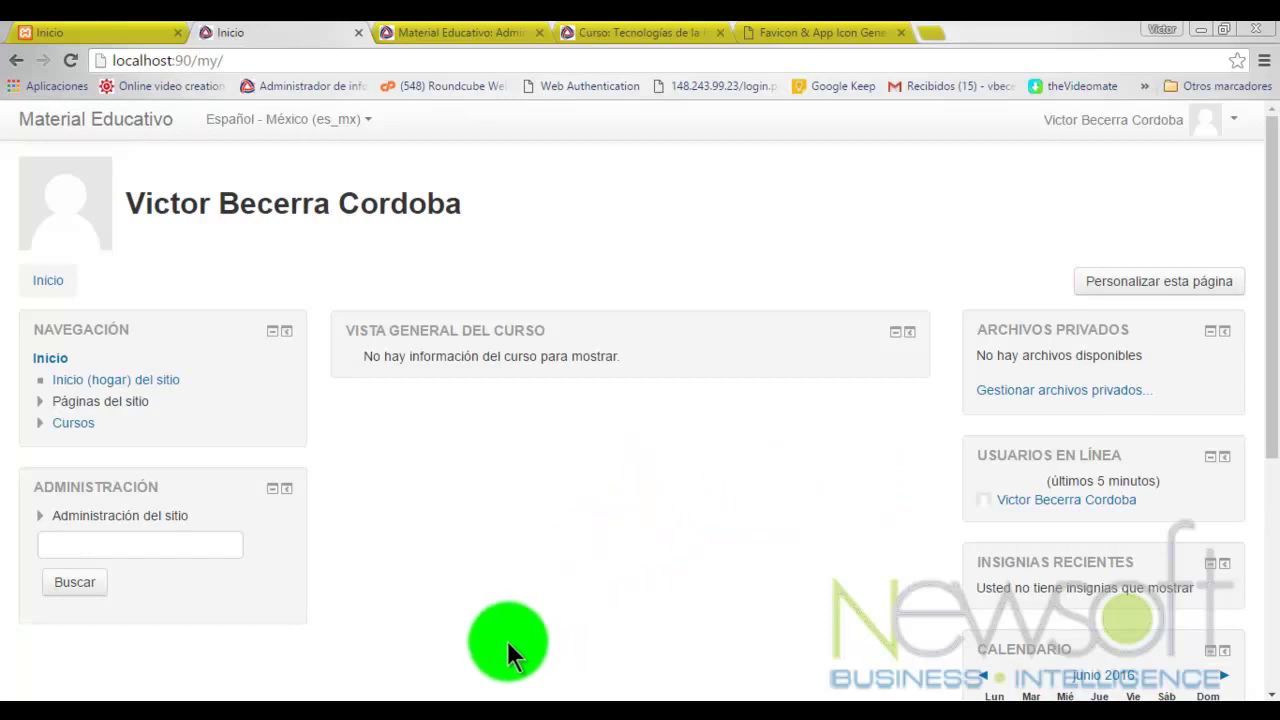
pyautogui.moveTo(261, 632)
pyautogui.click(166, 616)
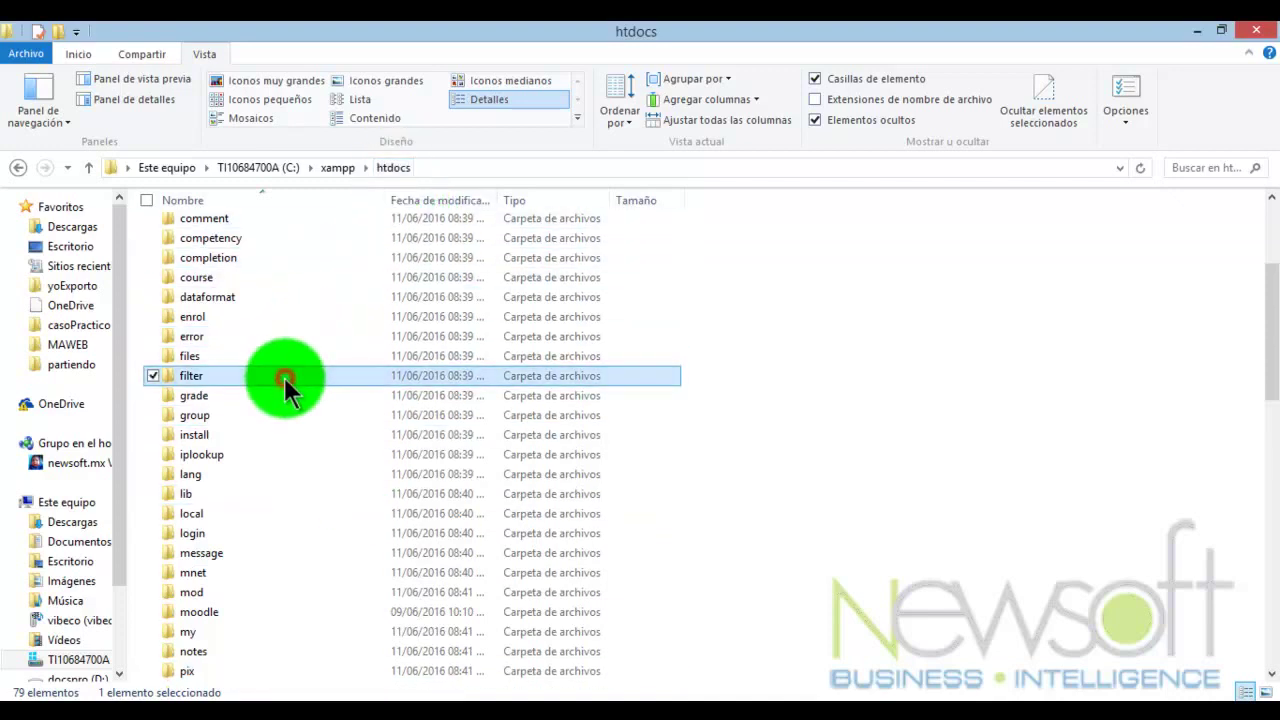
pyautogui.scroll(-3, 284, 385)
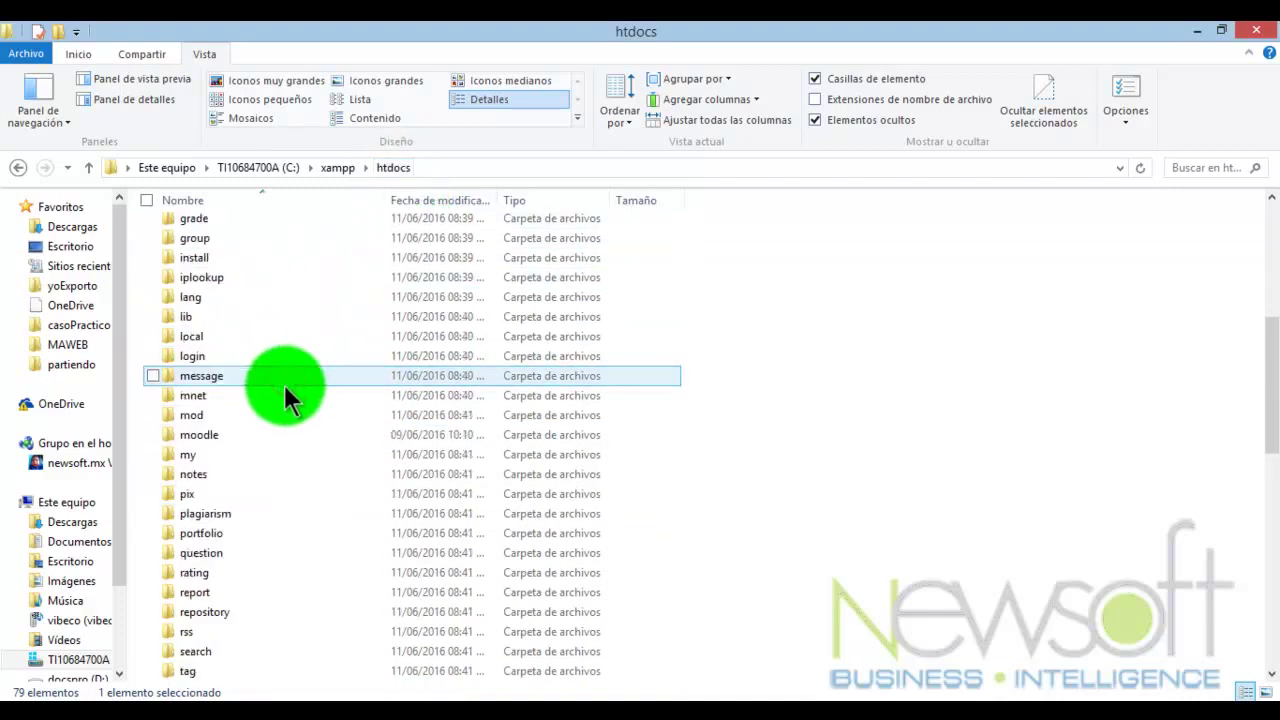
pyautogui.doubleClick(200, 491)
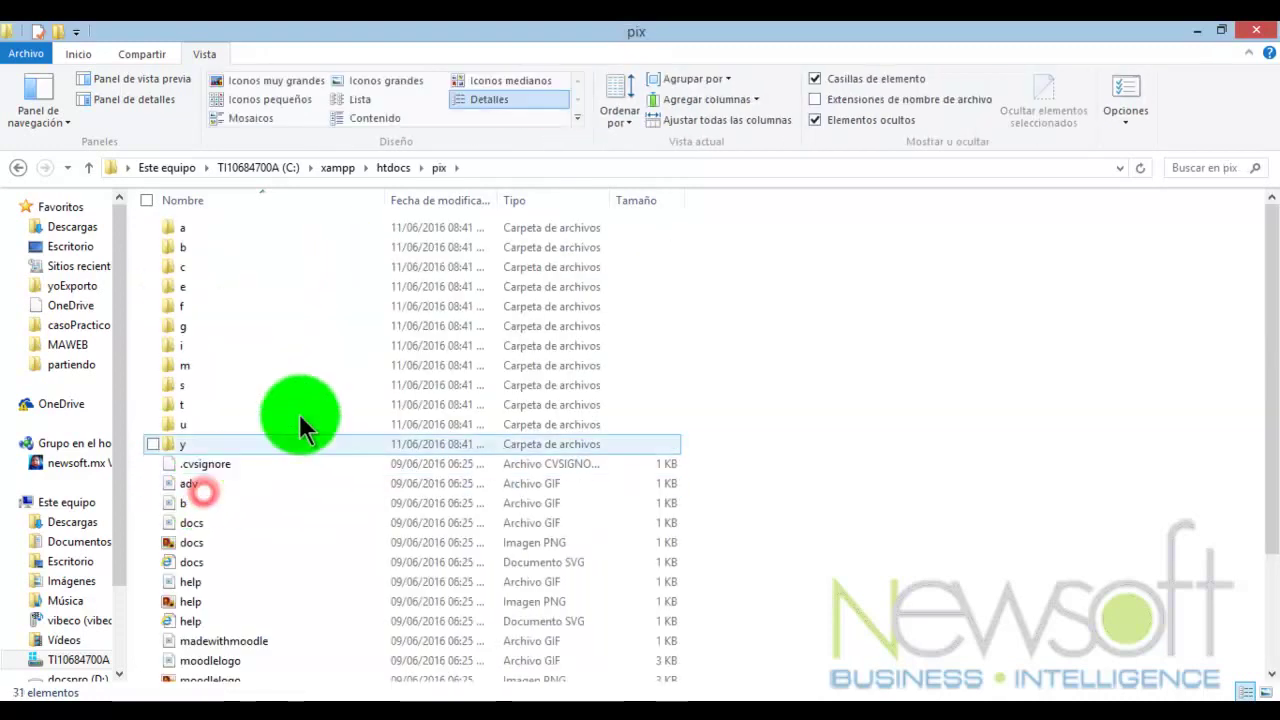
# Step: Open the i subfolder of pix and show its icon files as Mosaicos
pyautogui.doubleClick(207, 408)
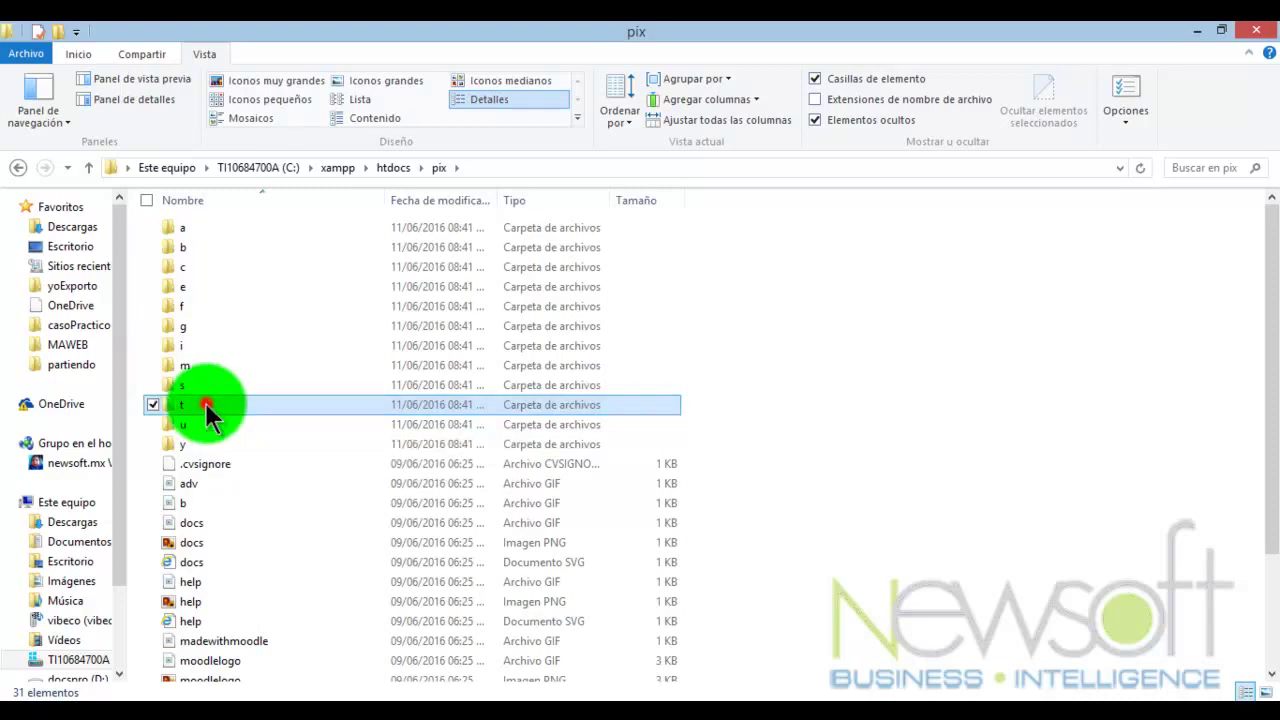
pyautogui.click(440, 167)
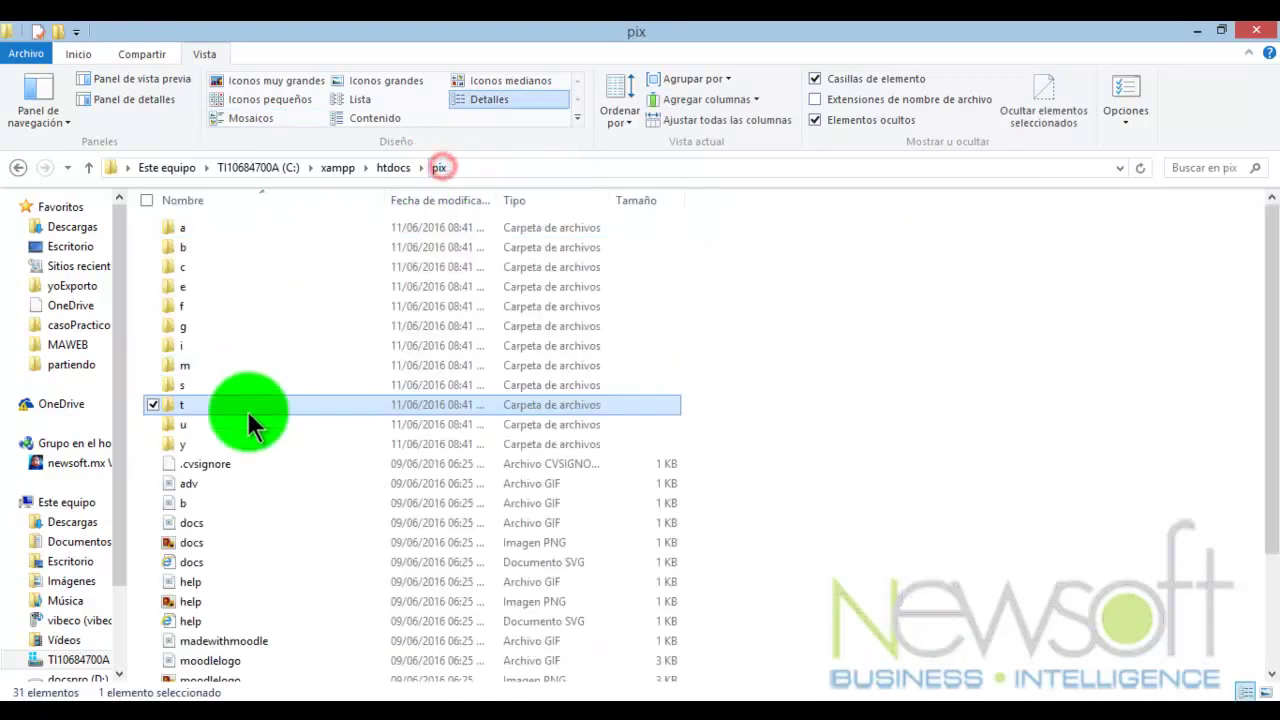
pyautogui.doubleClick(186, 357)
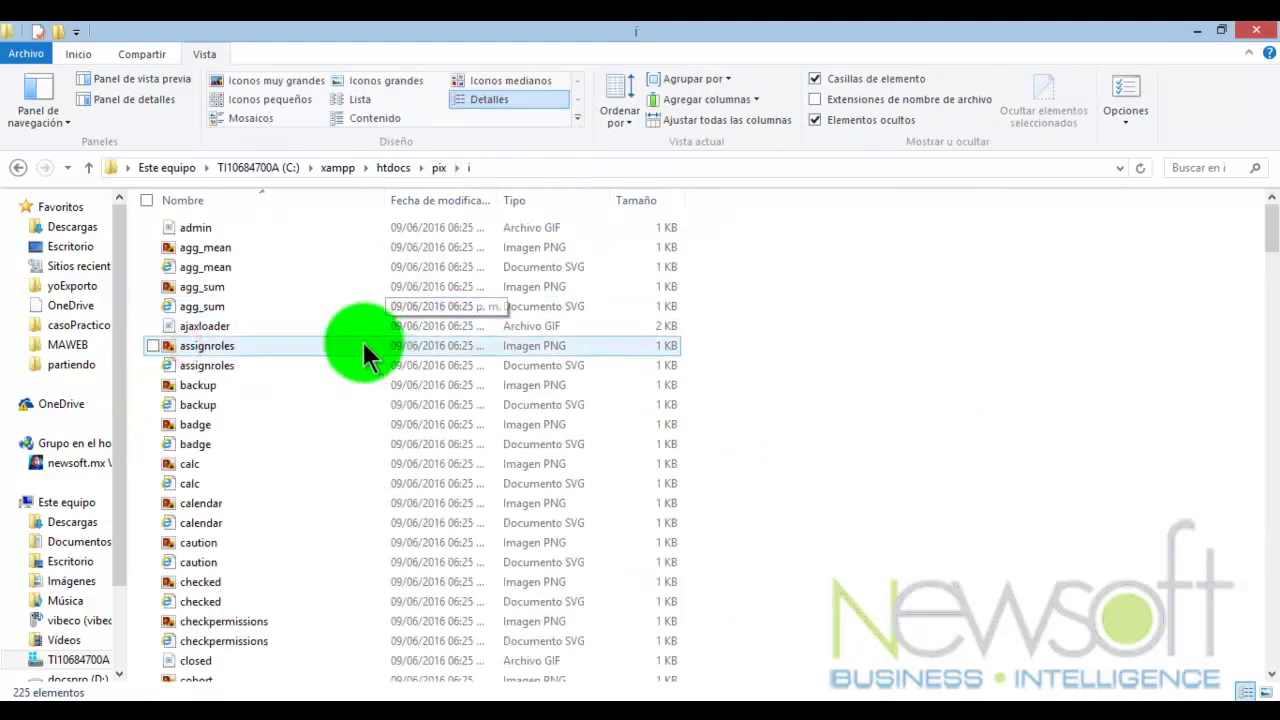
pyautogui.click(264, 120)
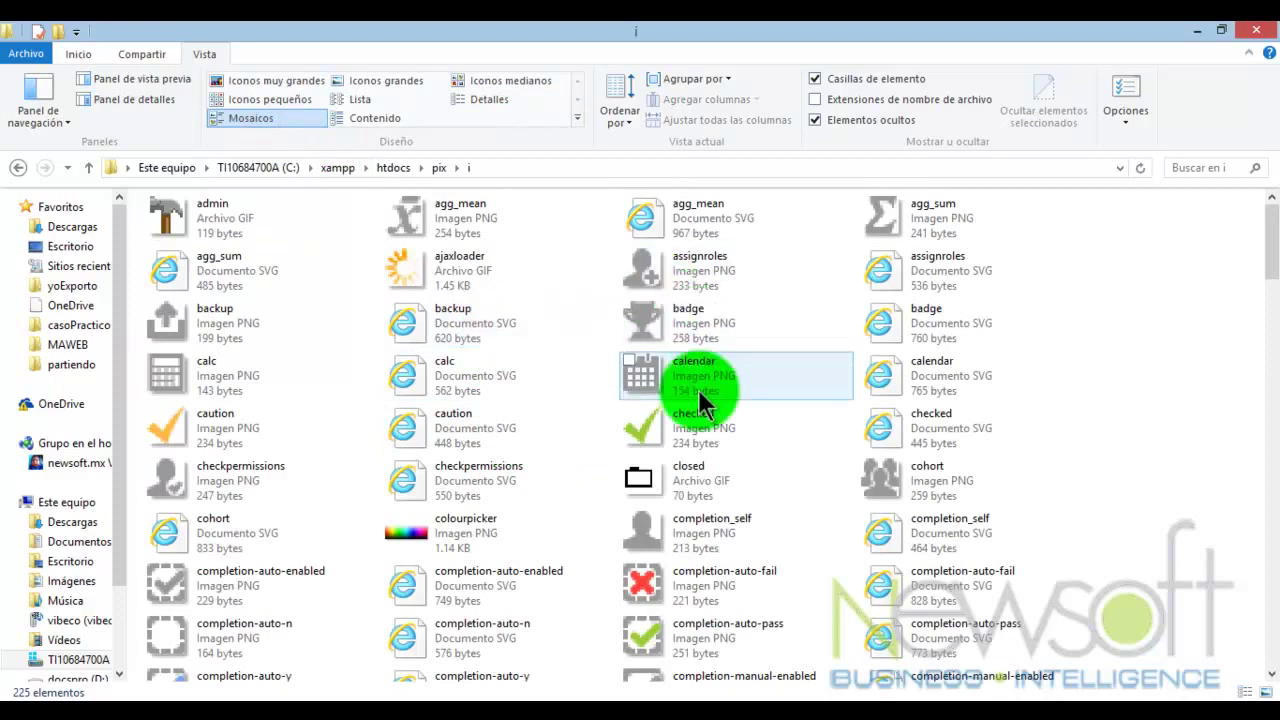
# Step: Return to the pix folder, open its t subfolder and look through the default icon files
pyautogui.click(398, 168)
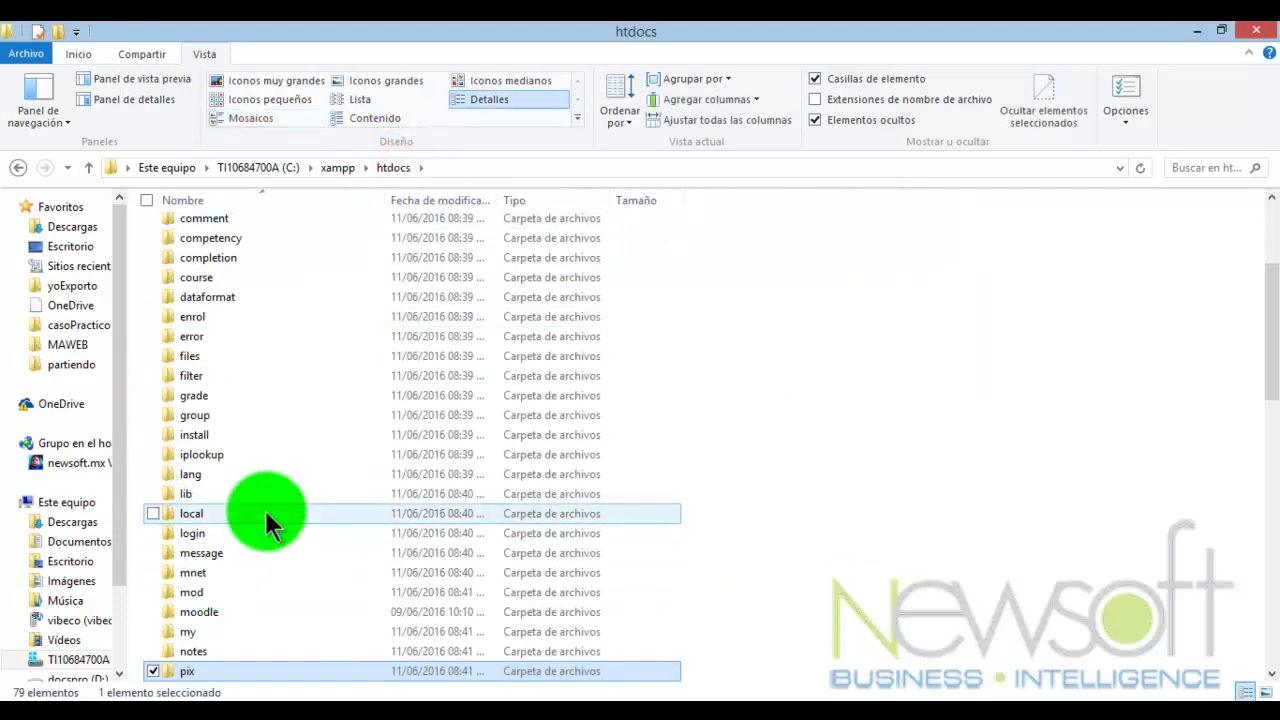
pyautogui.click(18, 167)
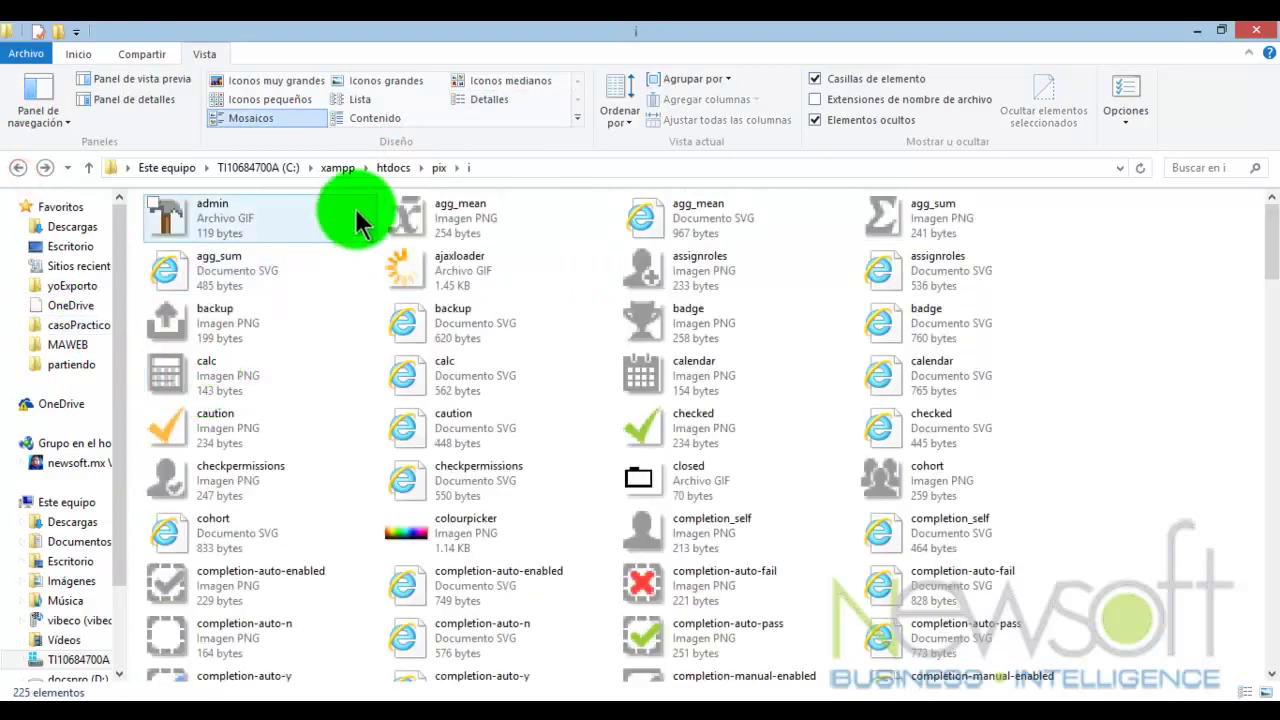
pyautogui.click(440, 168)
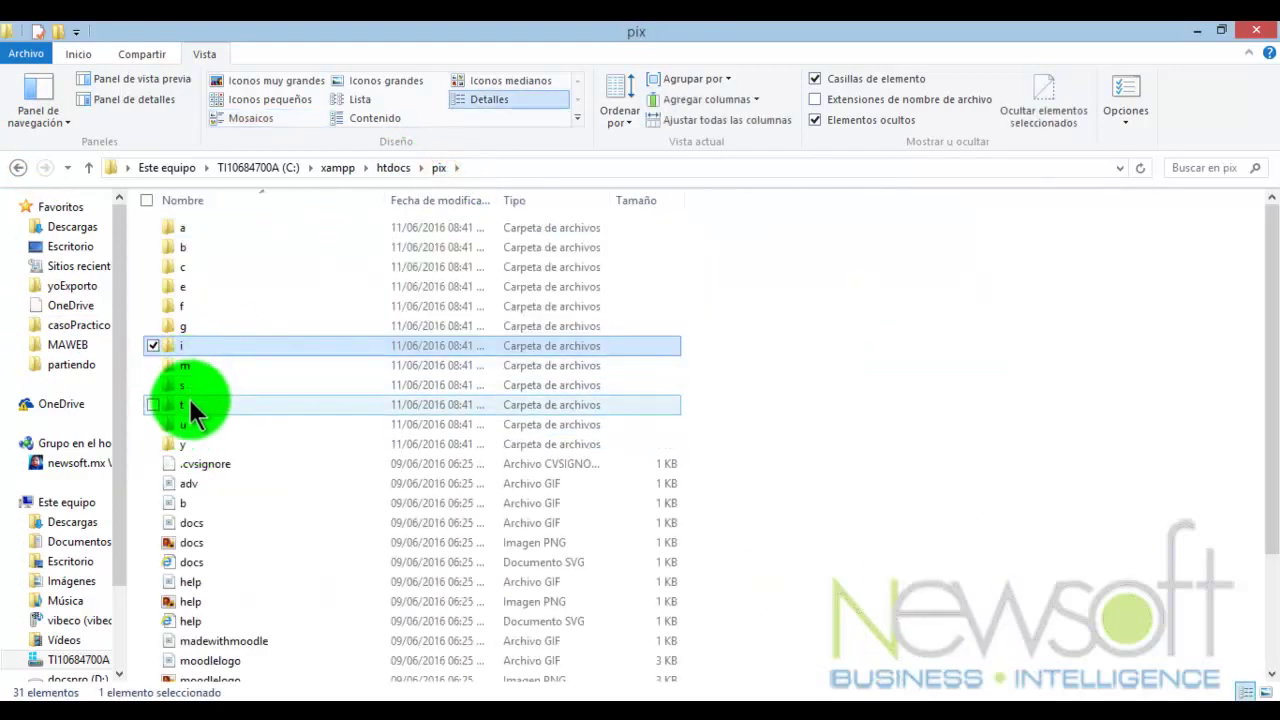
pyautogui.doubleClick(189, 404)
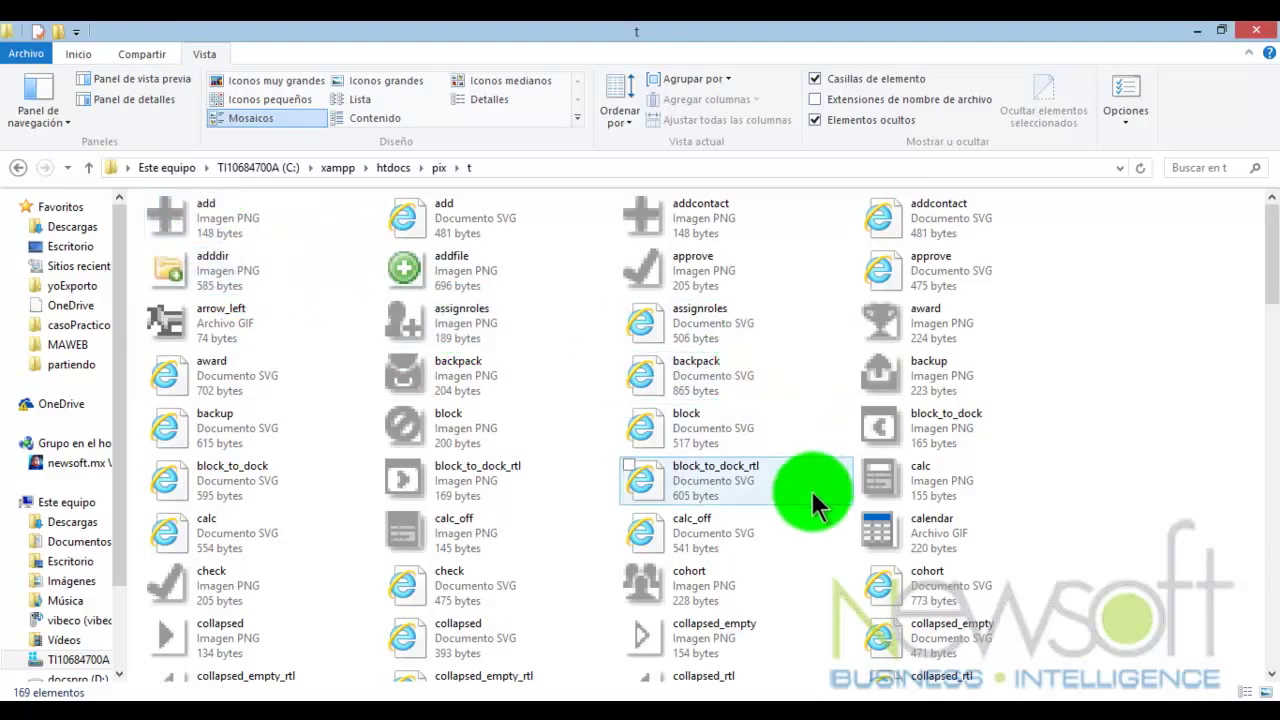
pyautogui.scroll(-3, 826, 558)
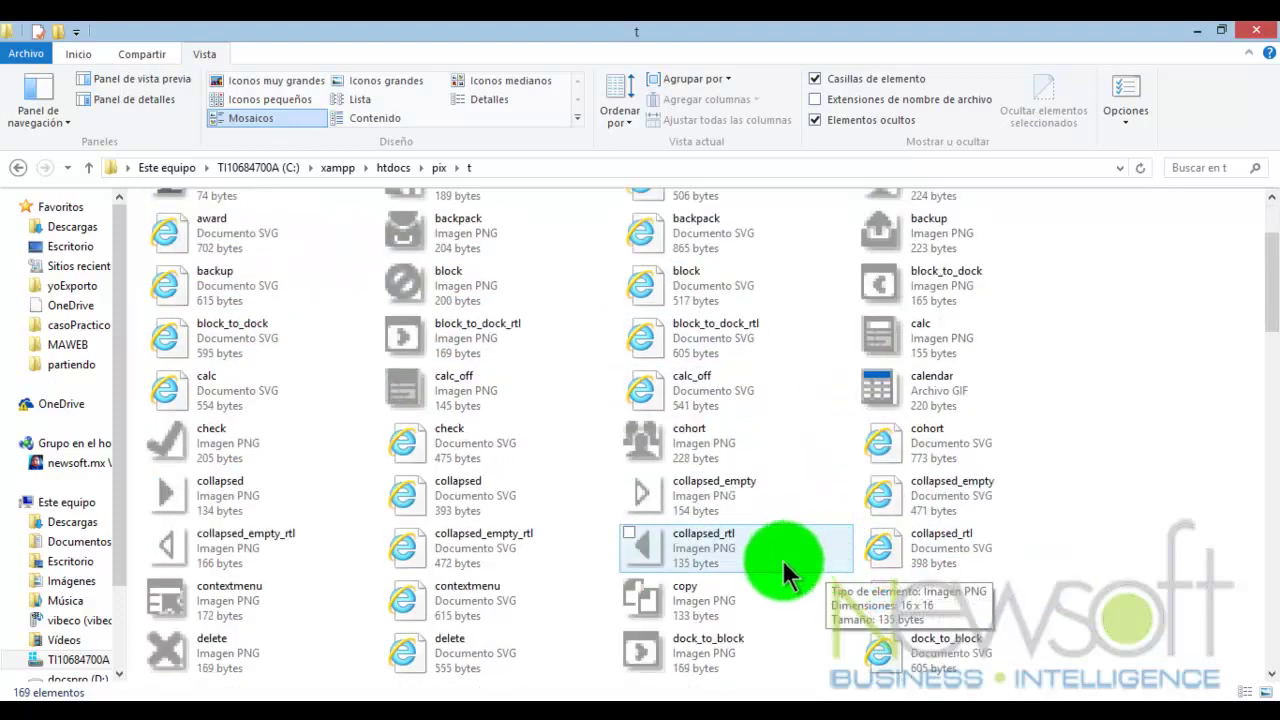
pyautogui.scroll(-6, 686, 568)
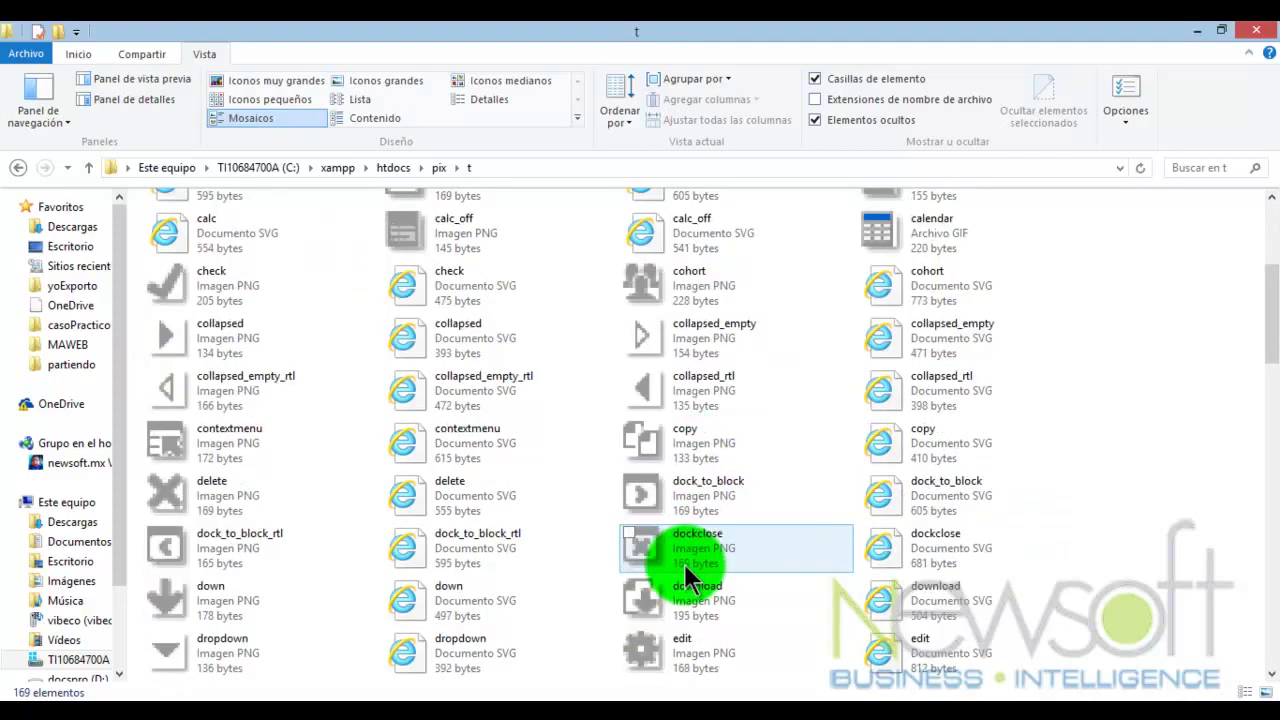
pyautogui.scroll(-8, 591, 530)
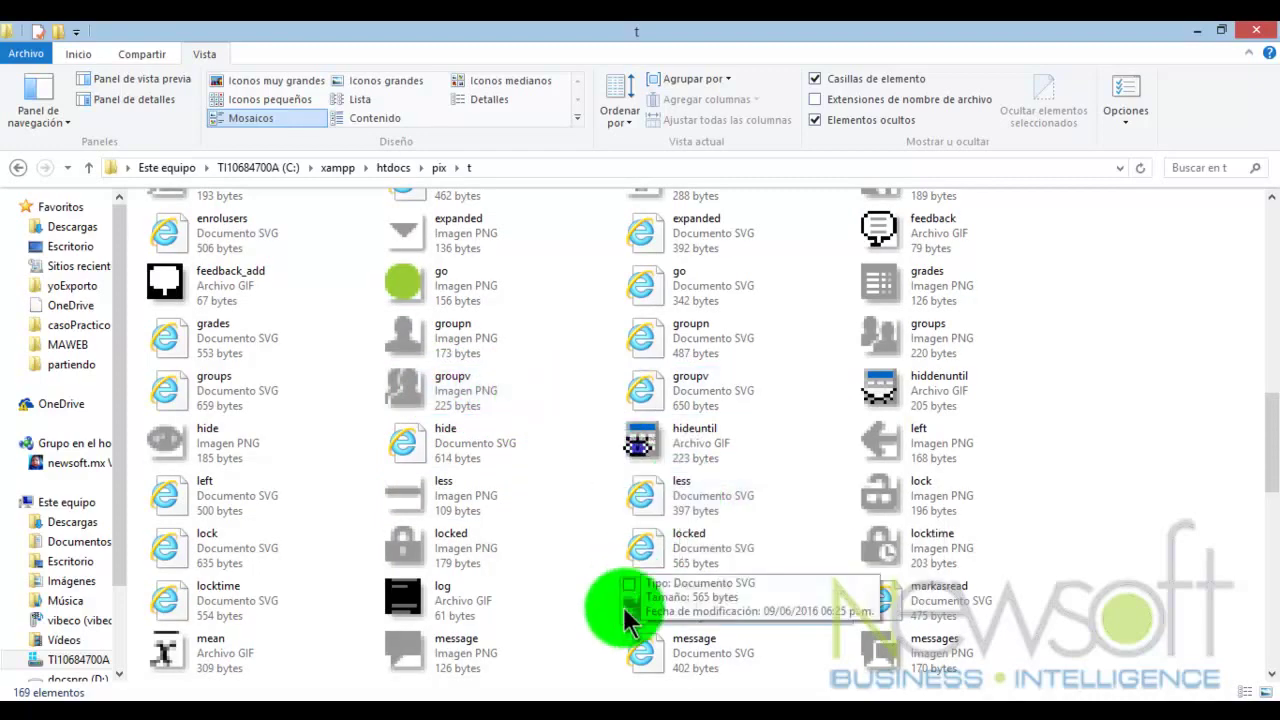
# Step: Bring up the second htdocs window and open its pix\t folder containing the customised icons
pyautogui.moveTo(295, 700)
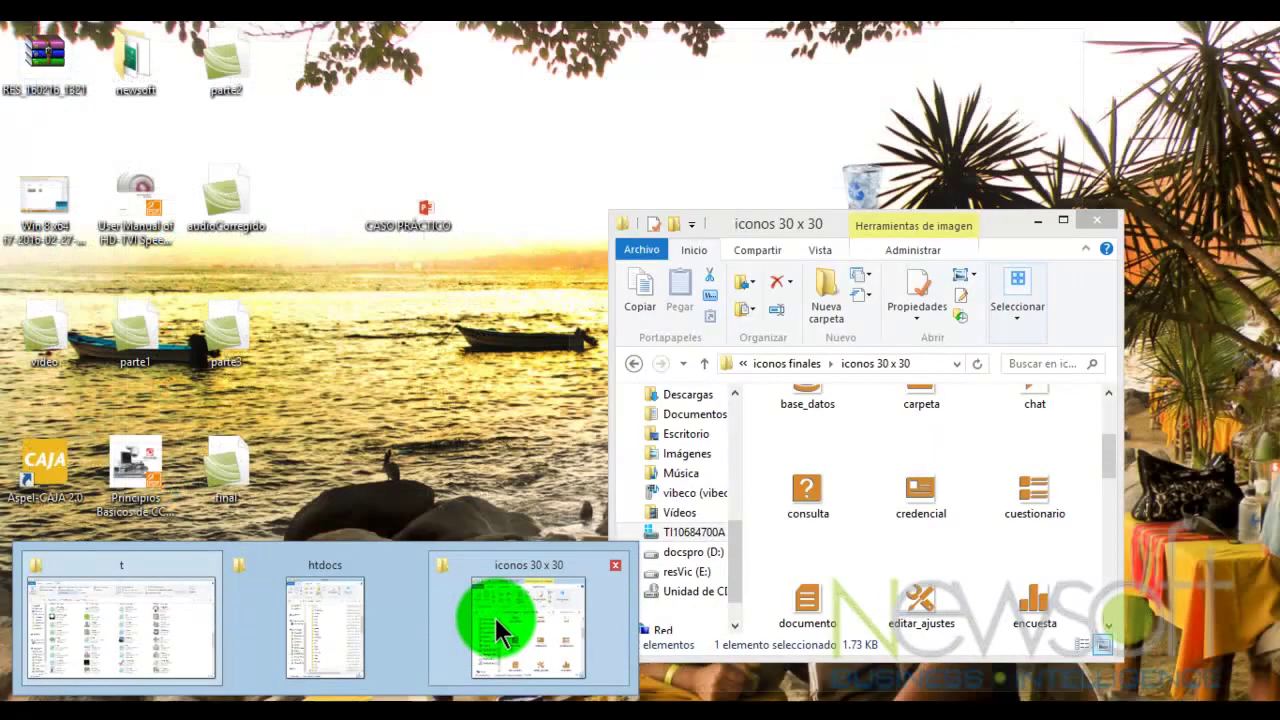
pyautogui.click(363, 617)
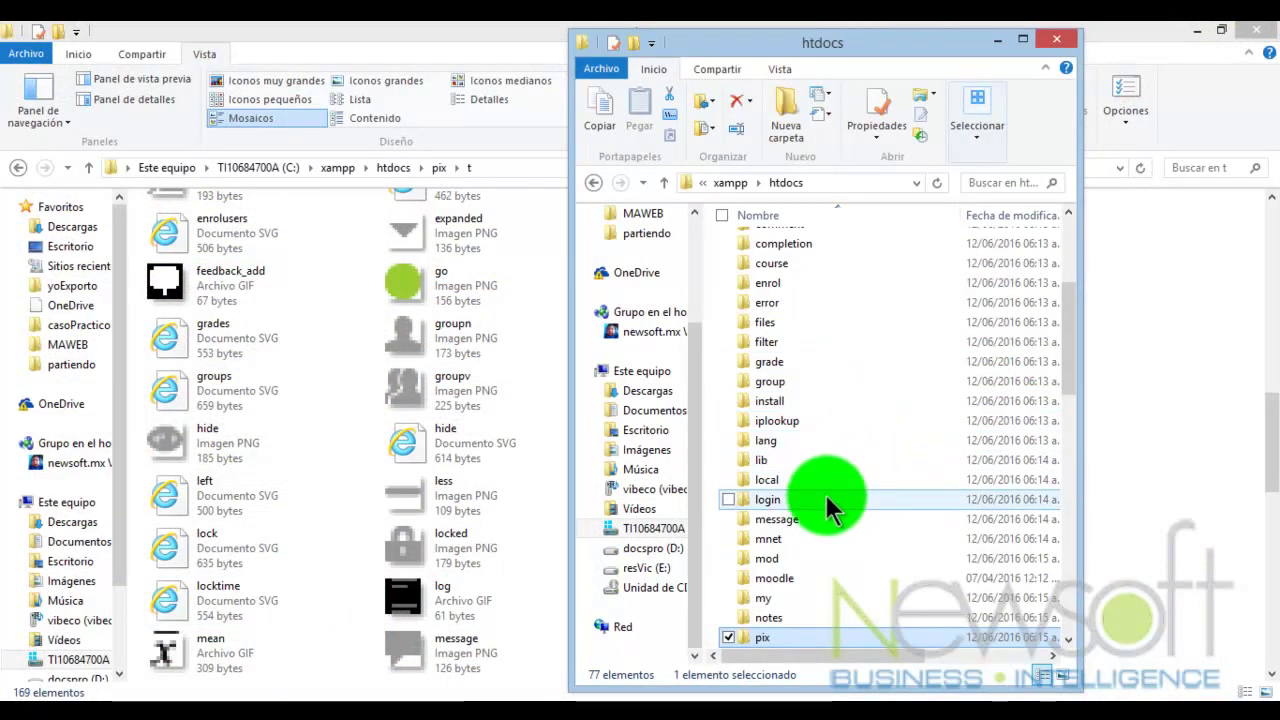
pyautogui.scroll(-3, 825, 500)
pyautogui.doubleClick(774, 460)
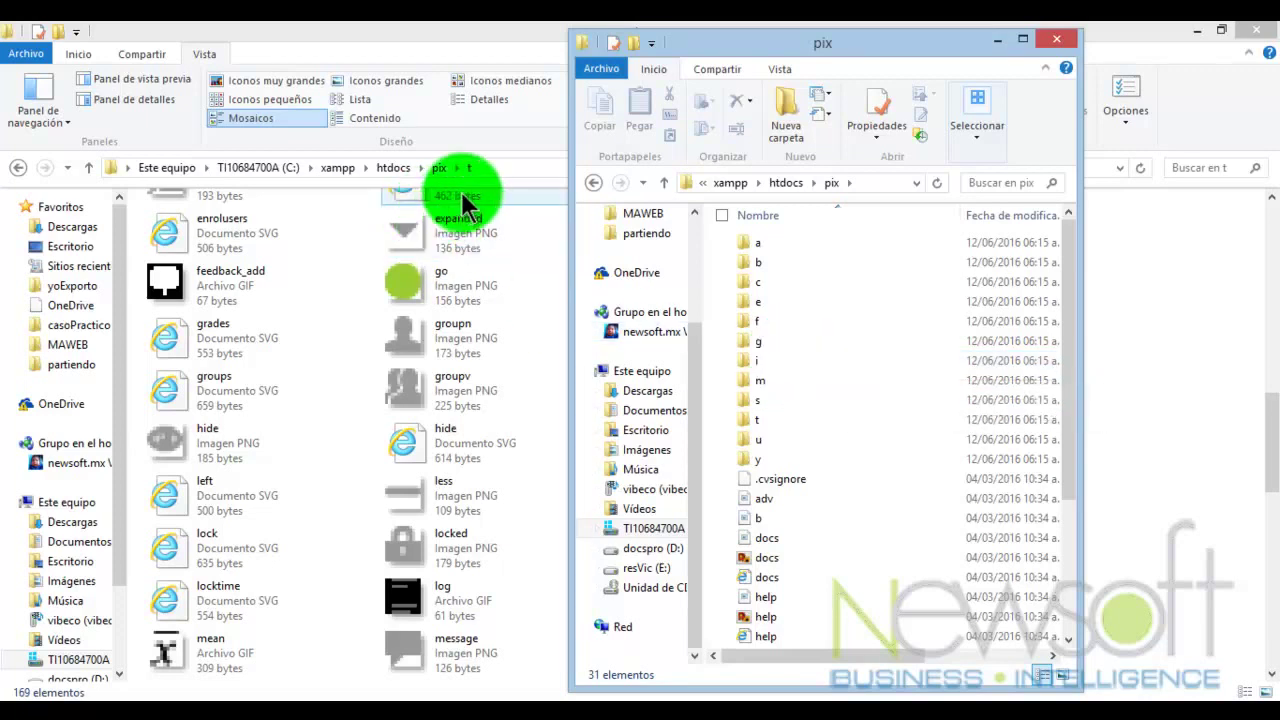
pyautogui.doubleClick(777, 419)
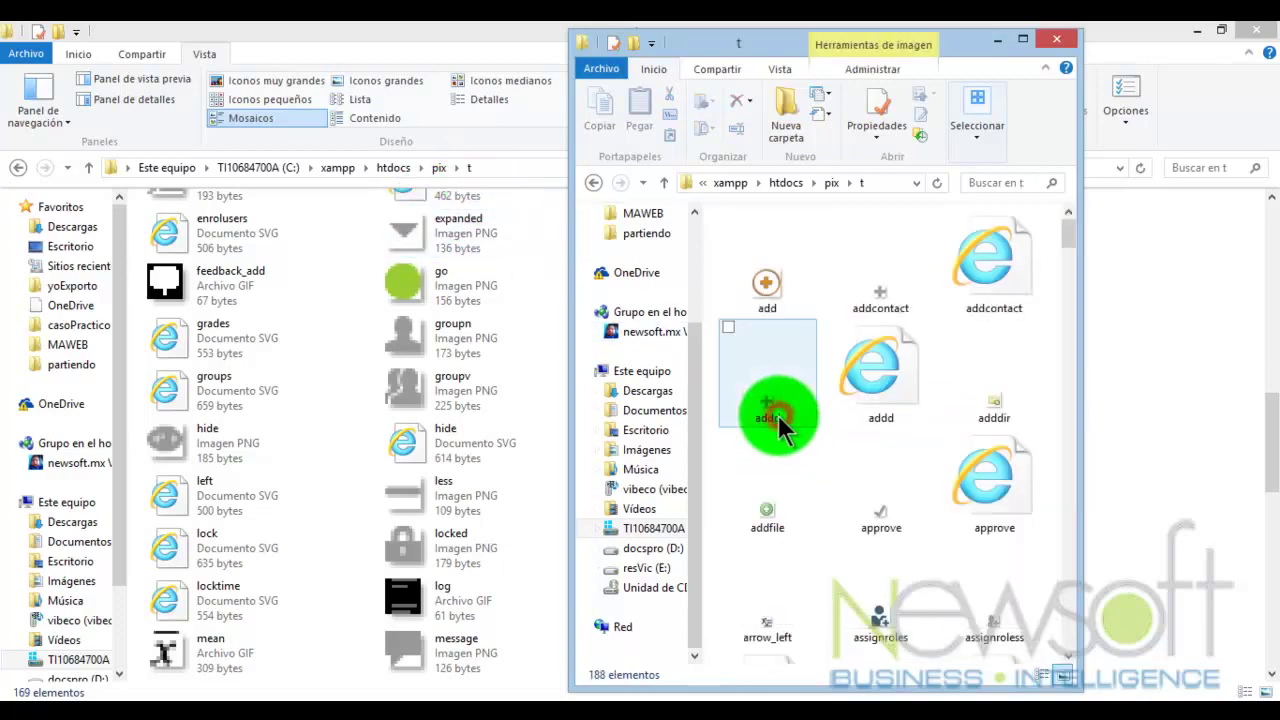
# Step: Move the orange add icon from the second window's t folder into C:\xampp\htdocs\pix\t, replacing the existing add.png
pyautogui.click(393, 343)
pyautogui.scroll(10, 395, 369)
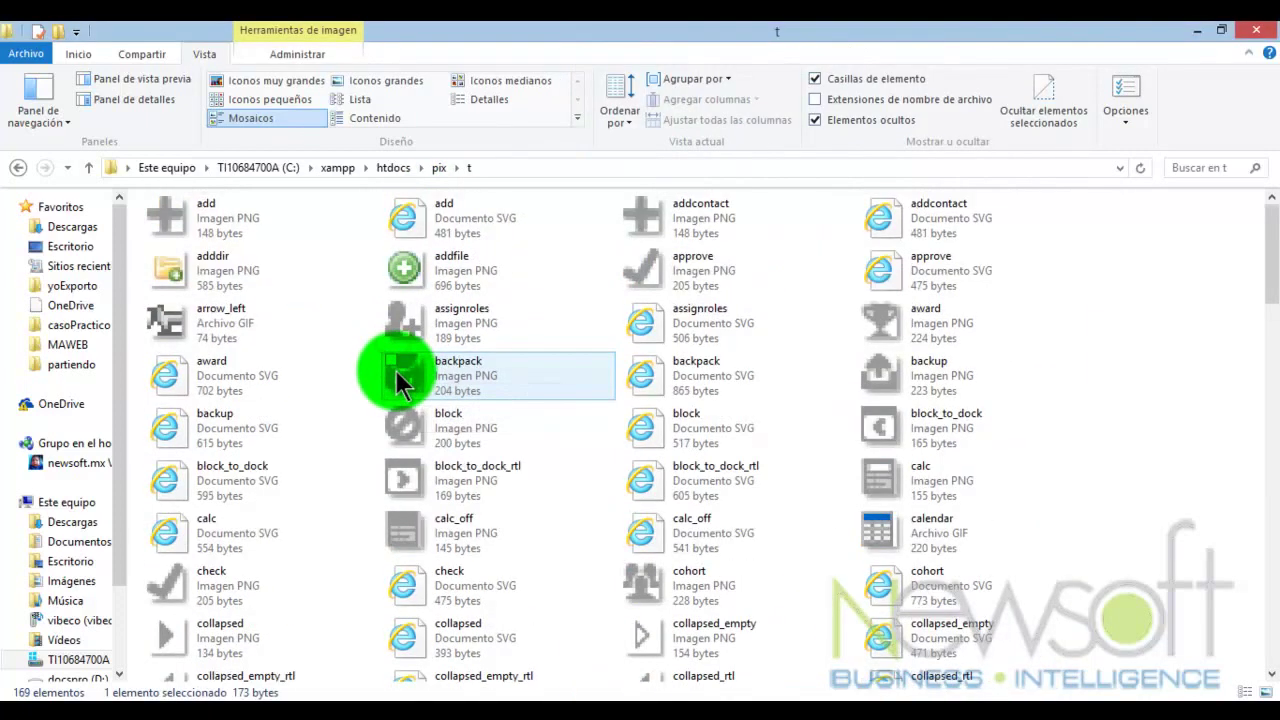
pyautogui.click(857, 372)
pyautogui.click(783, 308)
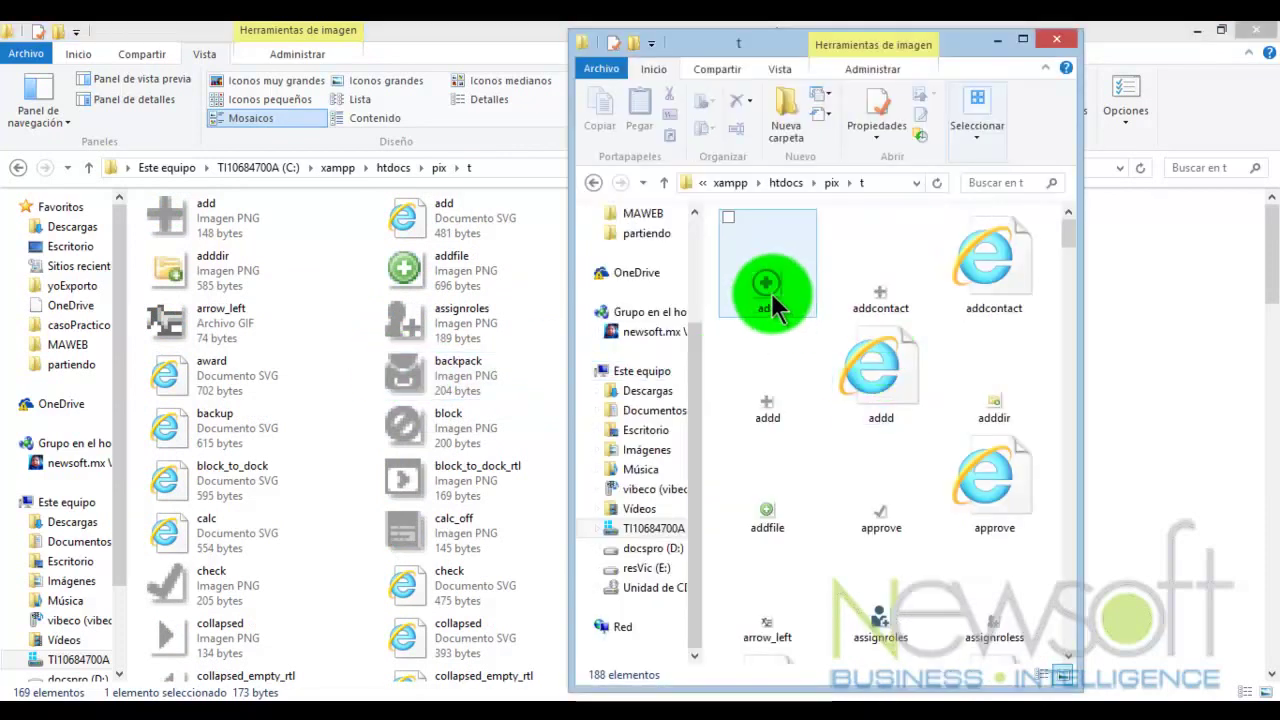
pyautogui.moveTo(771, 293); pyautogui.dragTo(333, 289)
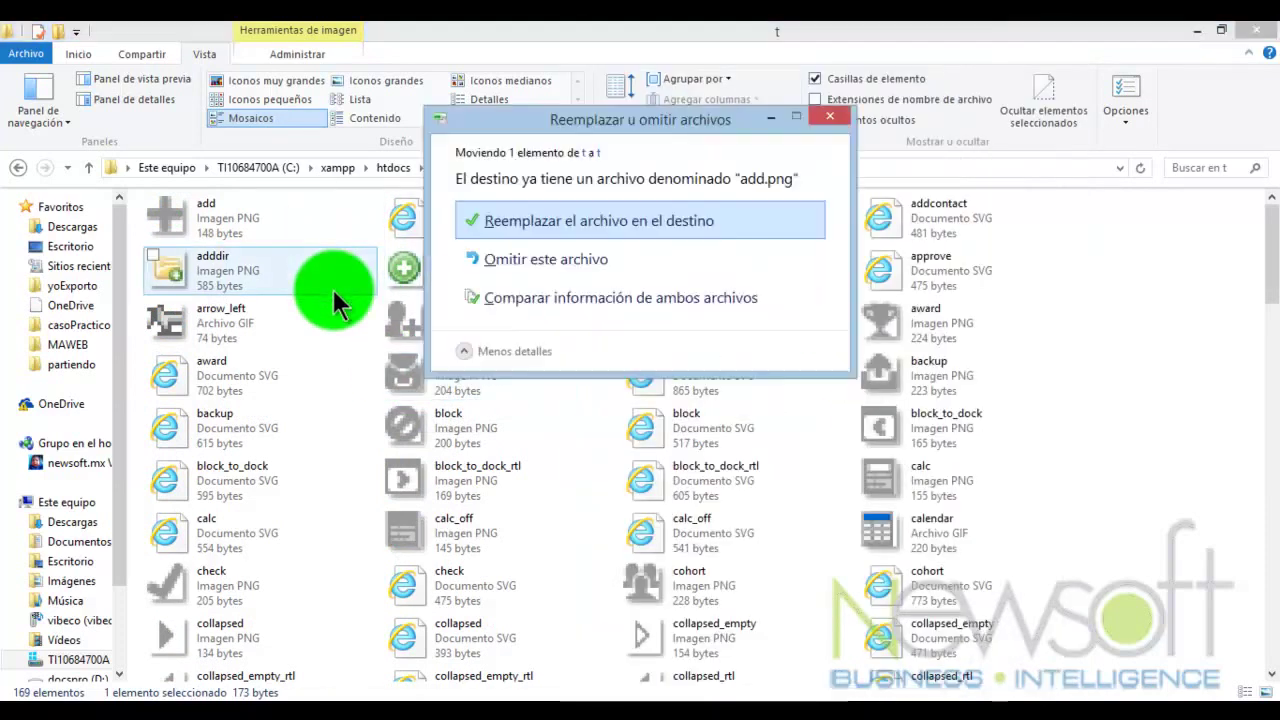
pyautogui.click(553, 228)
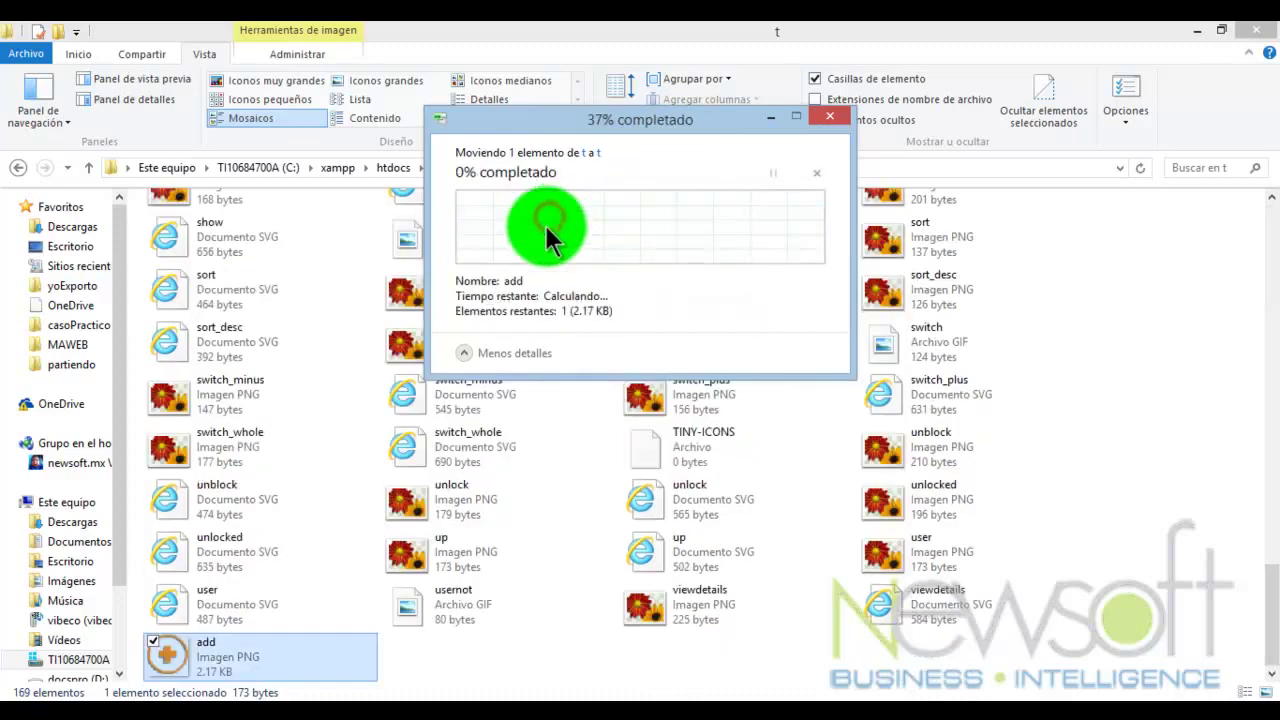
# Step: Rename the add SVG file in C:\xampp\htdocs\pix\t as addd
pyautogui.scroll(10, 400, 450)
pyautogui.scroll(10, 400, 460)
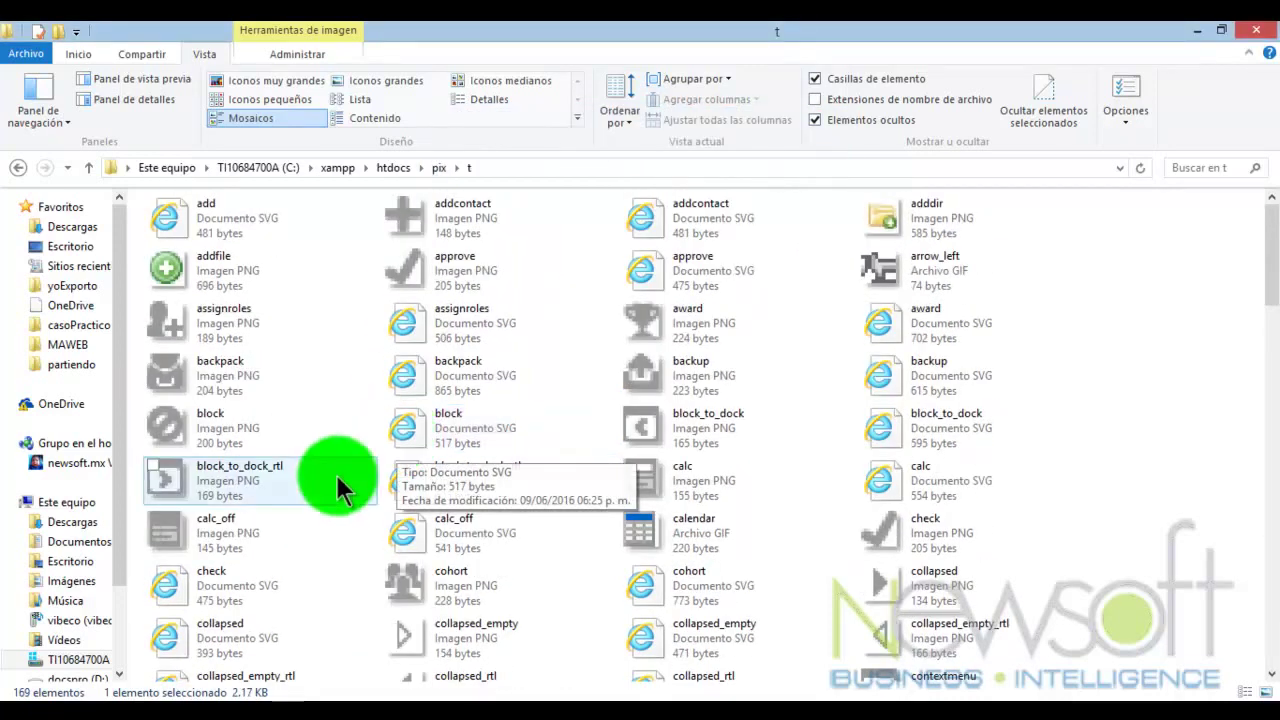
pyautogui.scroll(-15, 335, 488)
pyautogui.scroll(15, 327, 486)
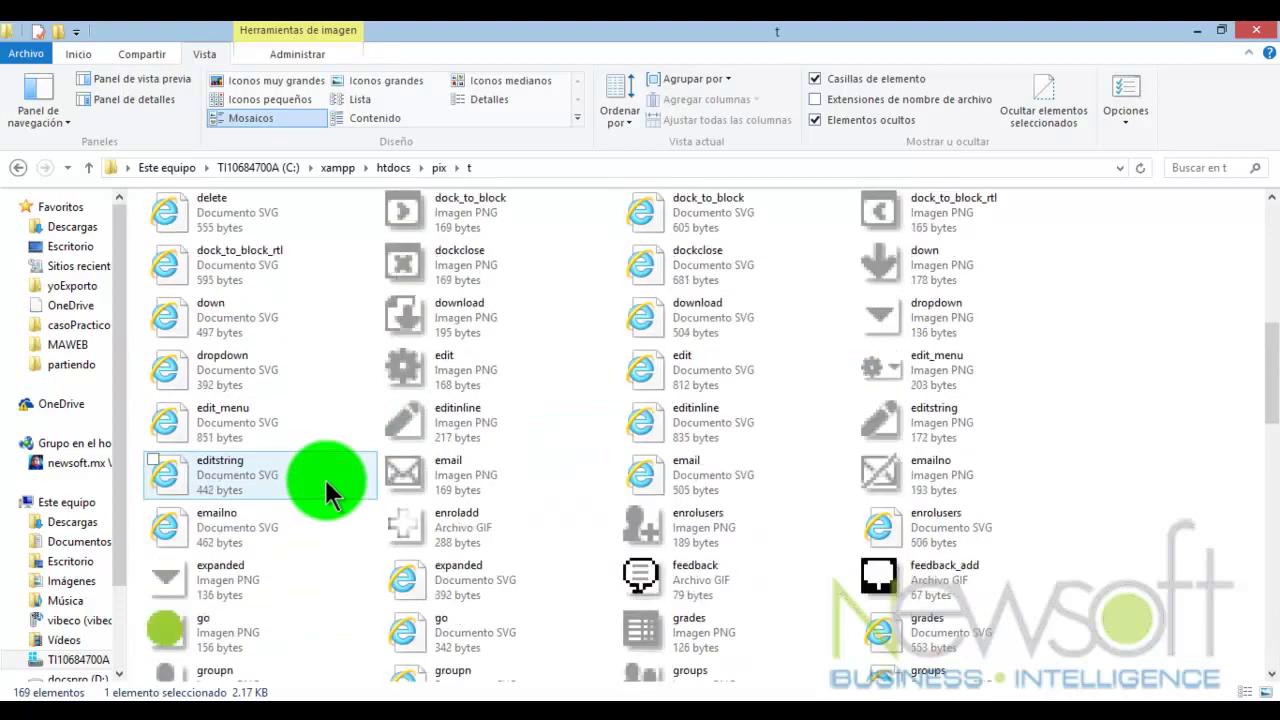
pyautogui.click(216, 221)
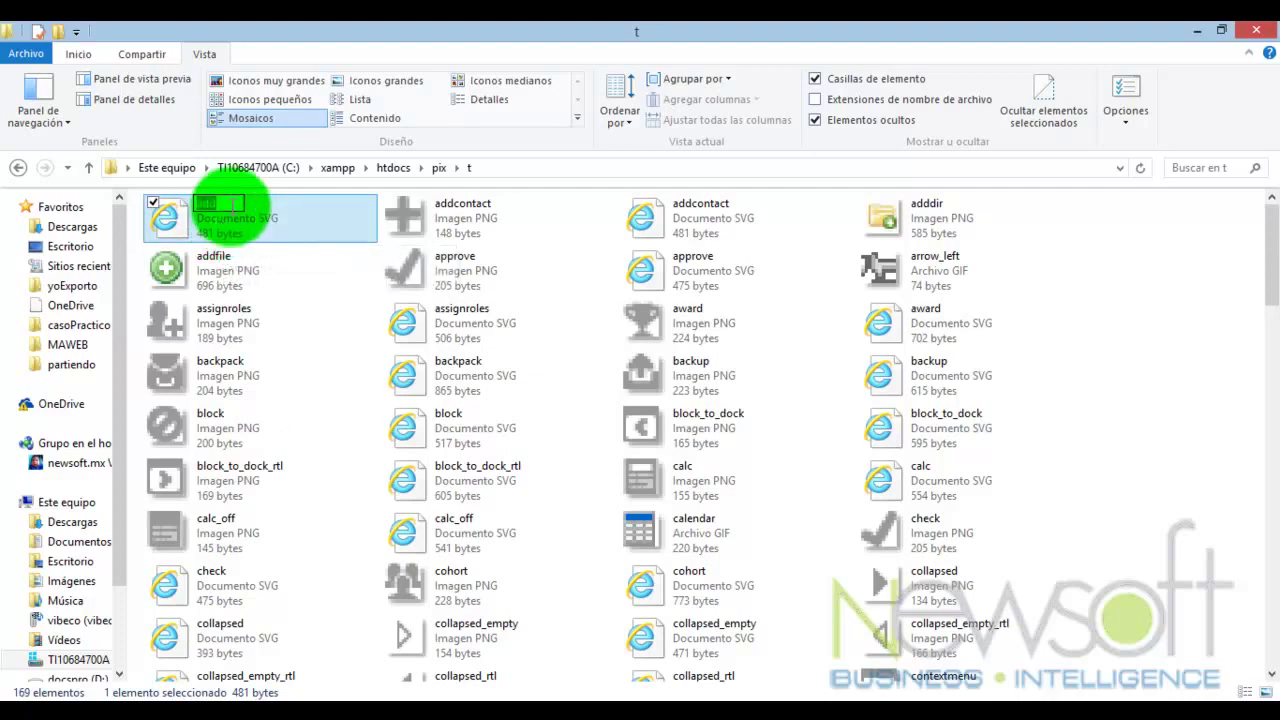
pyautogui.click(230, 204)
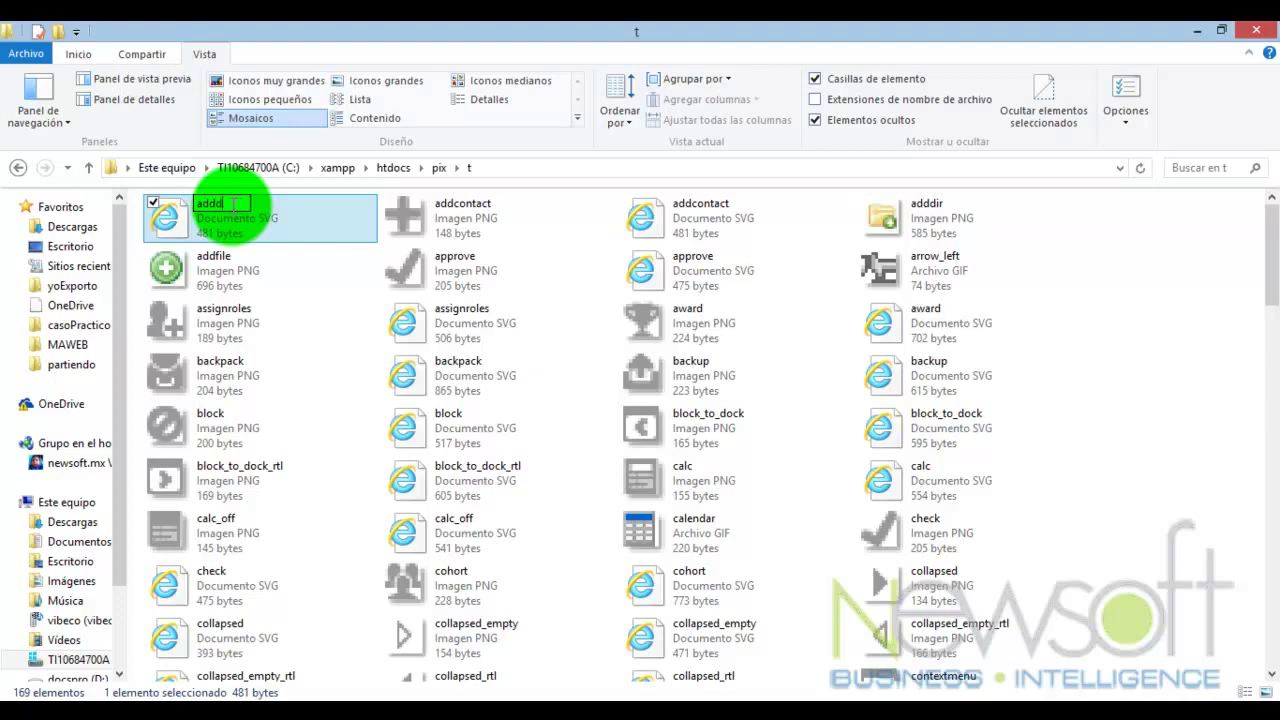
pyautogui.write('addd')
pyautogui.press('Return')
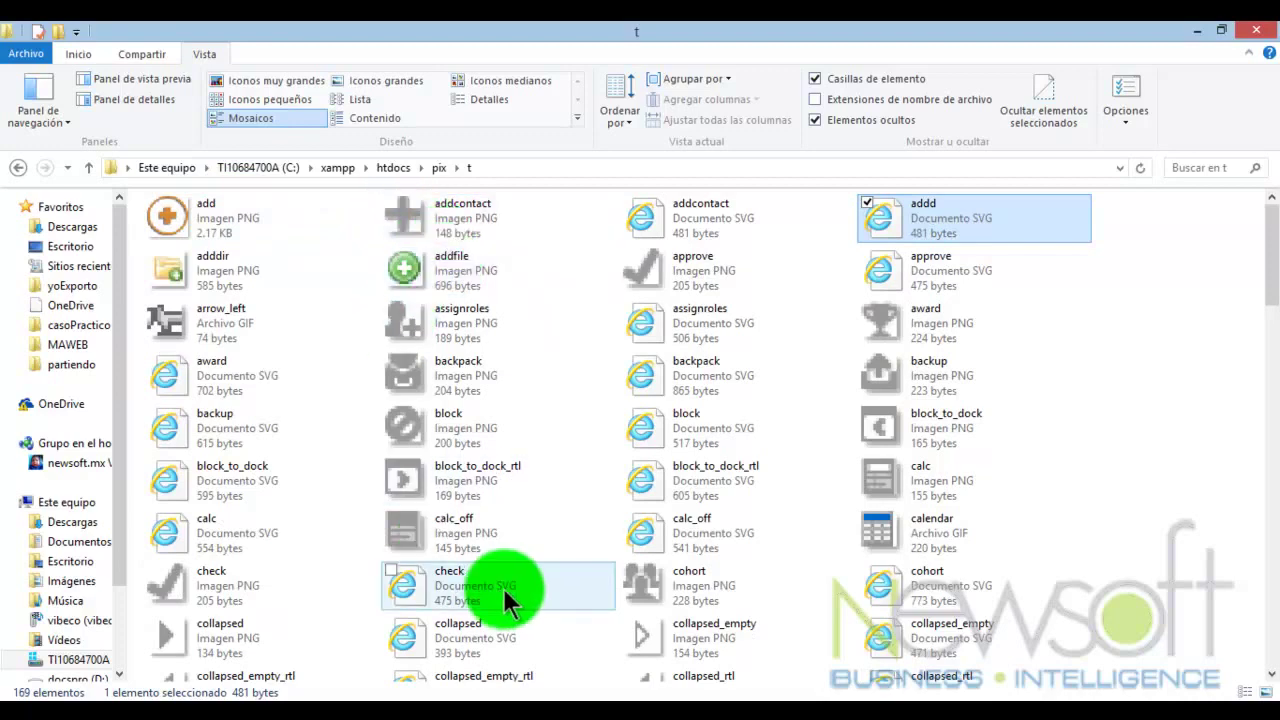
# Step: Switch to Chrome and clear the theme caches on Moodle's theme selector page
pyautogui.moveTo(172, 694)
pyautogui.moveTo(186, 636)
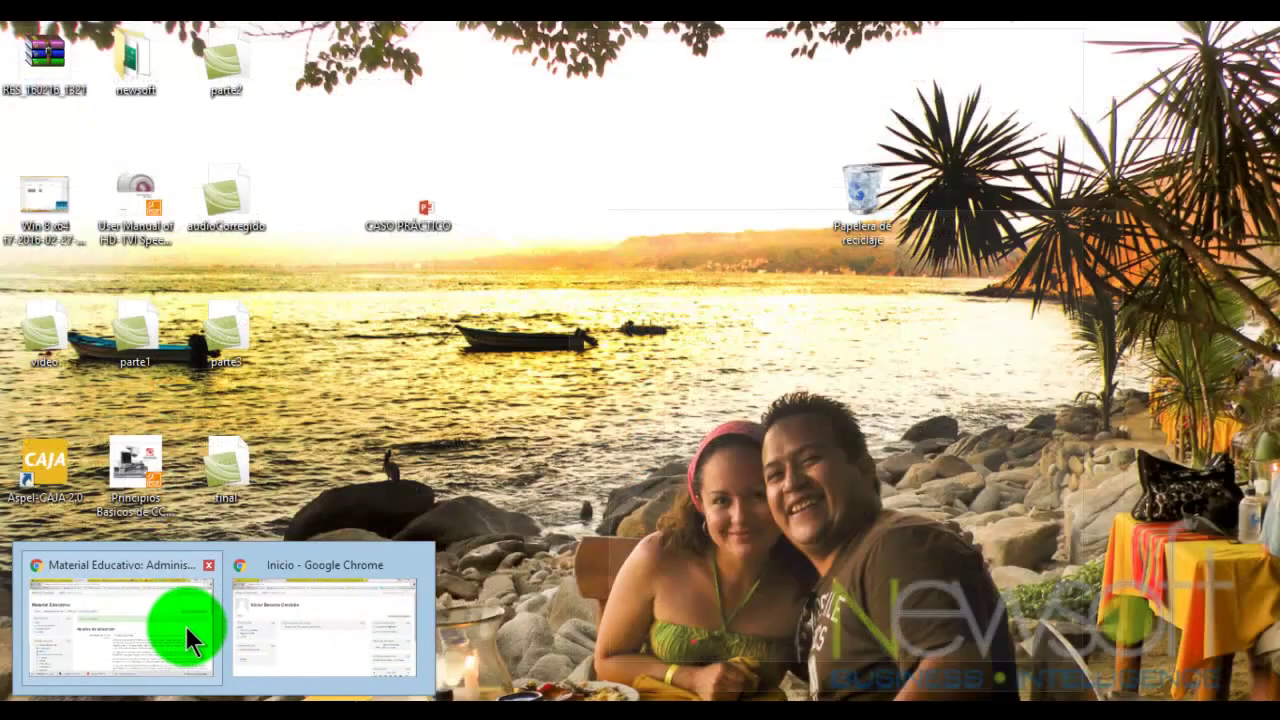
pyautogui.click(245, 614)
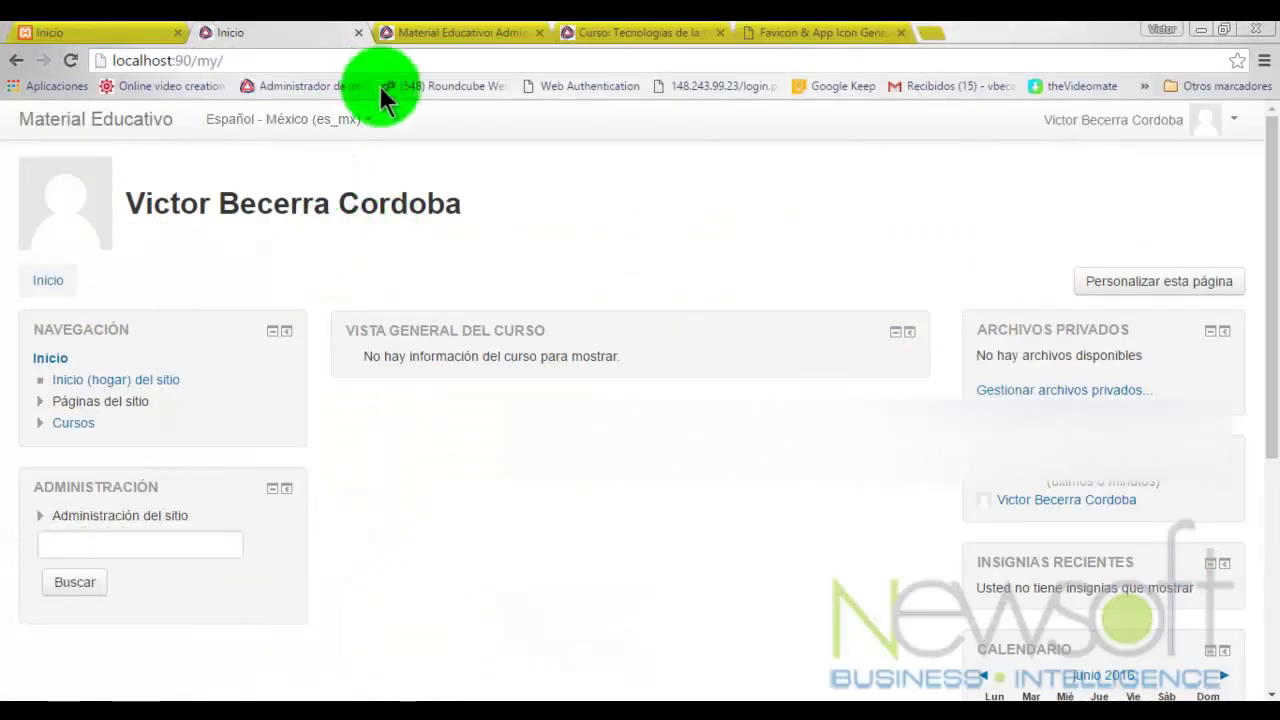
pyautogui.click(458, 41)
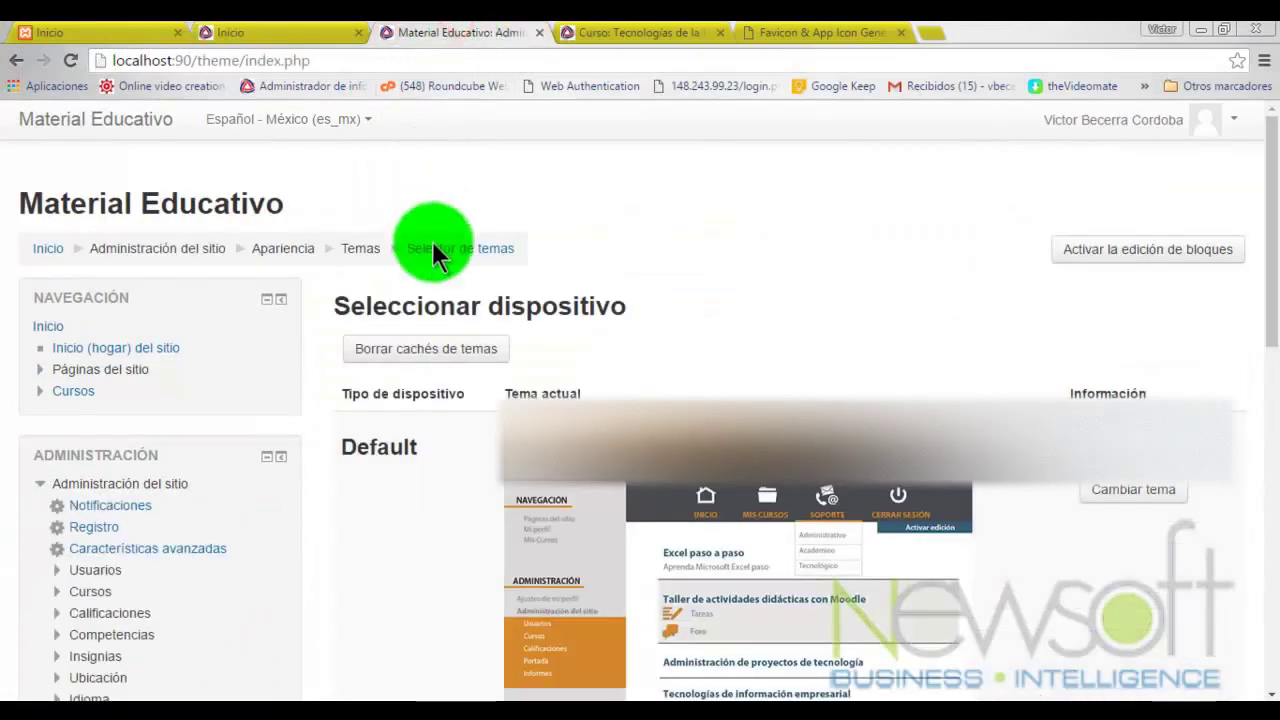
pyautogui.click(462, 347)
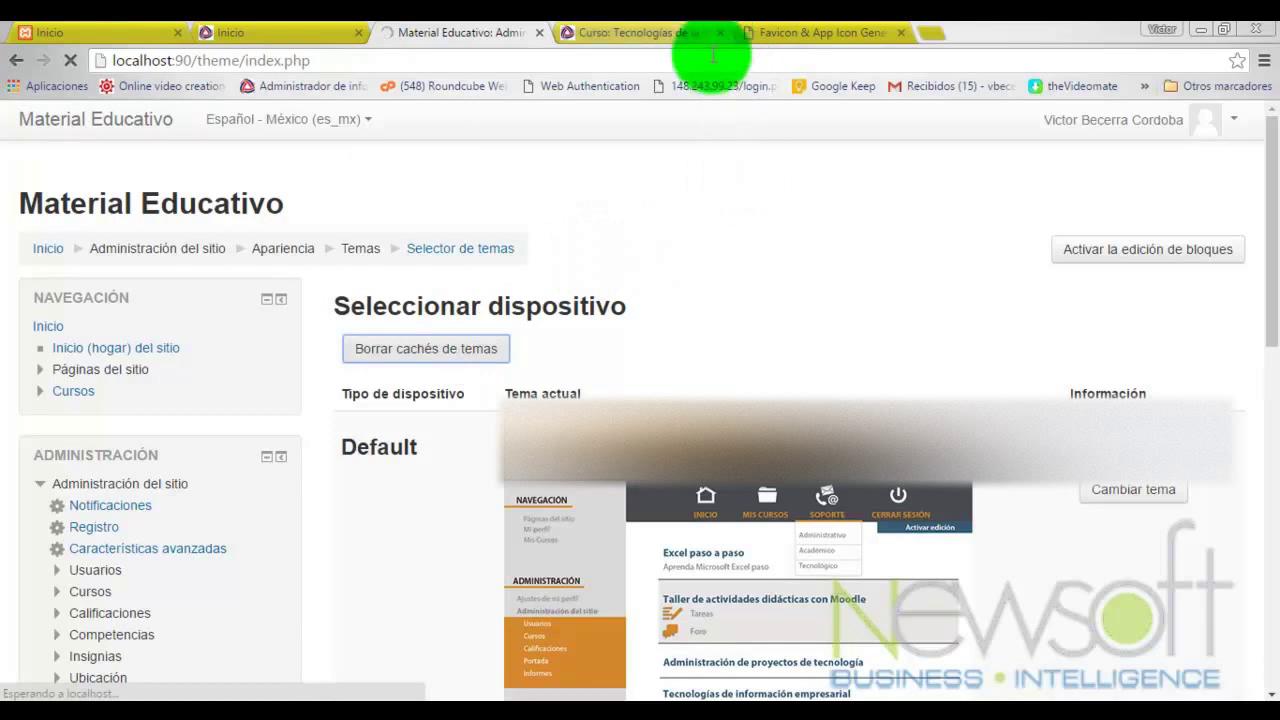
# Step: Reload the Tecnologías de la Información course page to check its add-activity icons, and return to the theme selector page
pyautogui.click(630, 32)
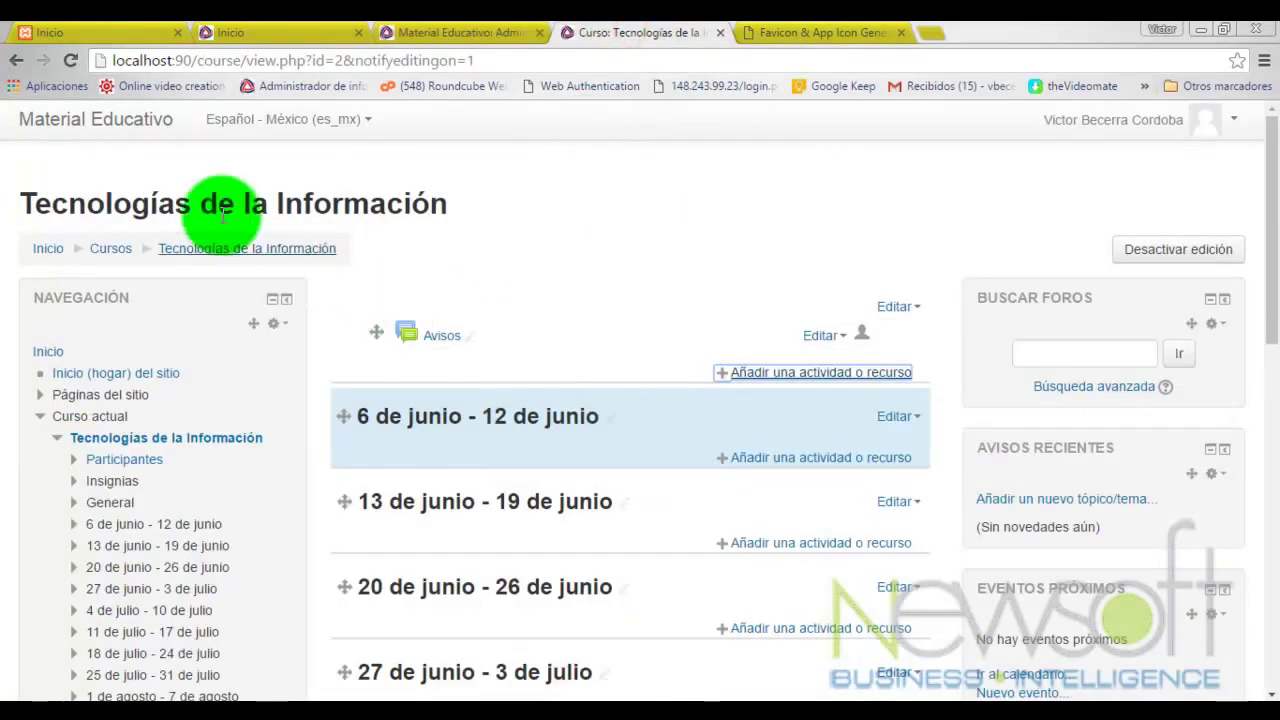
pyautogui.click(68, 62)
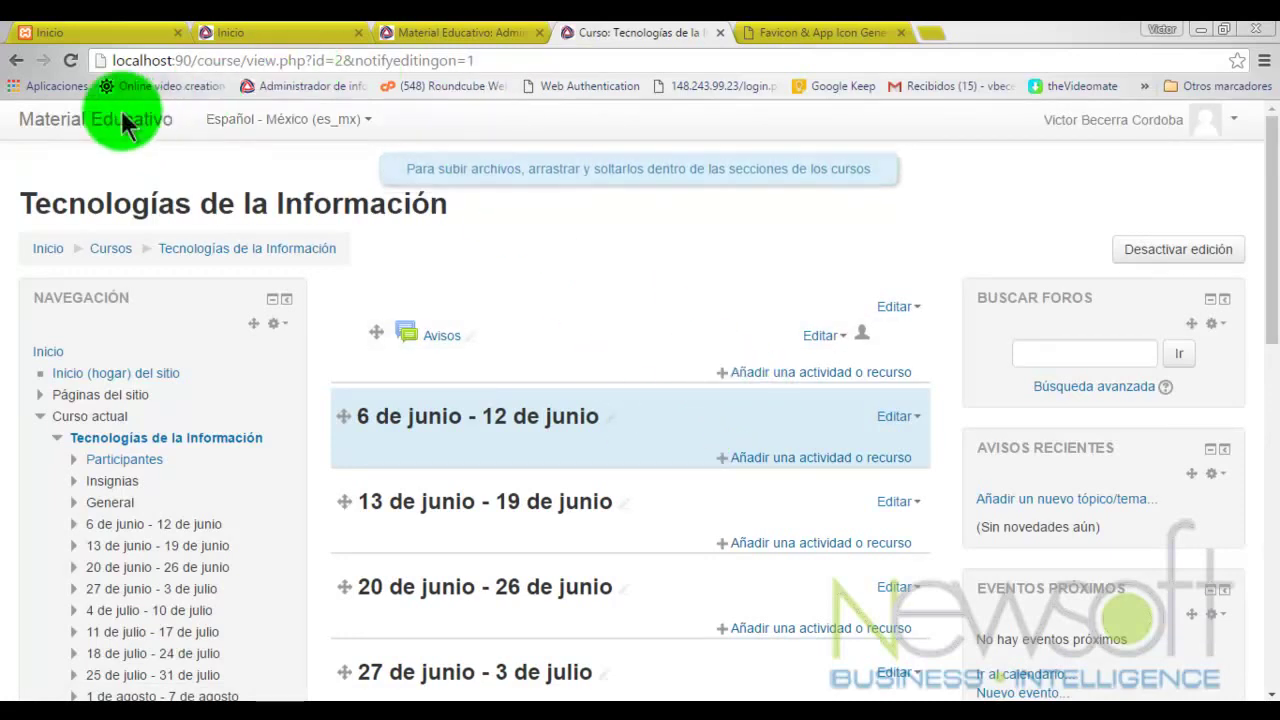
pyautogui.click(70, 60)
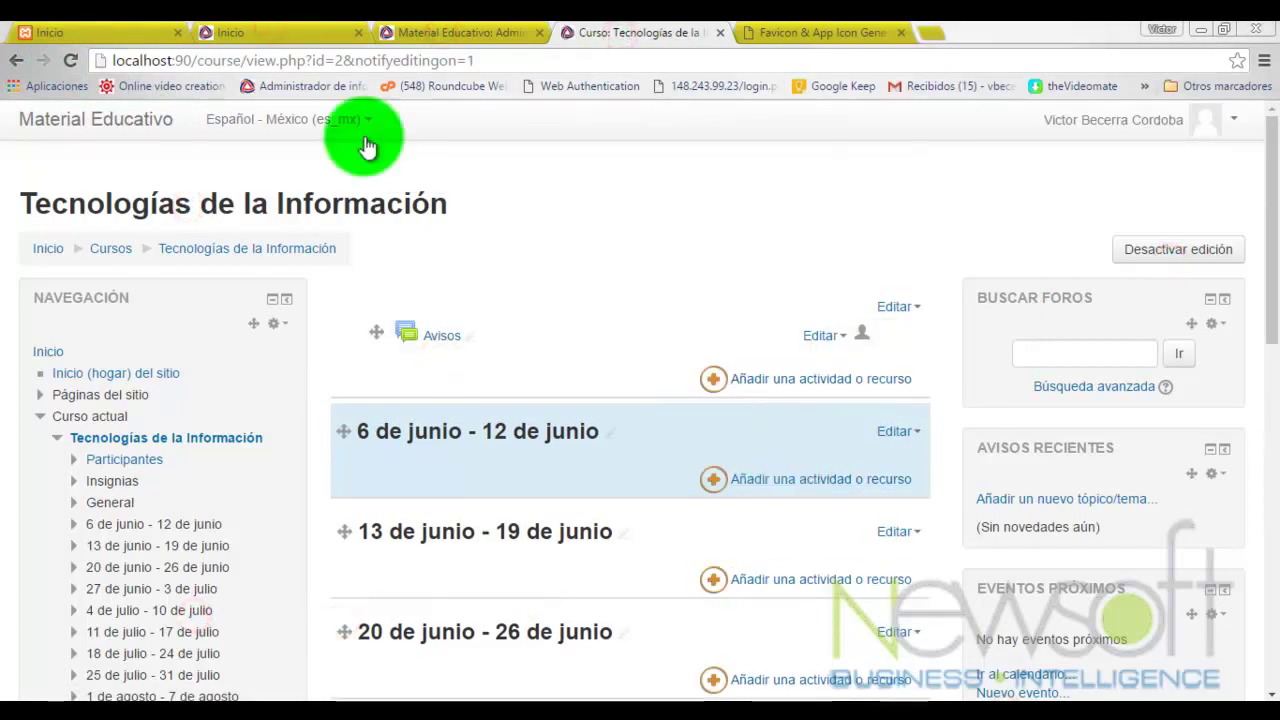
pyautogui.click(70, 60)
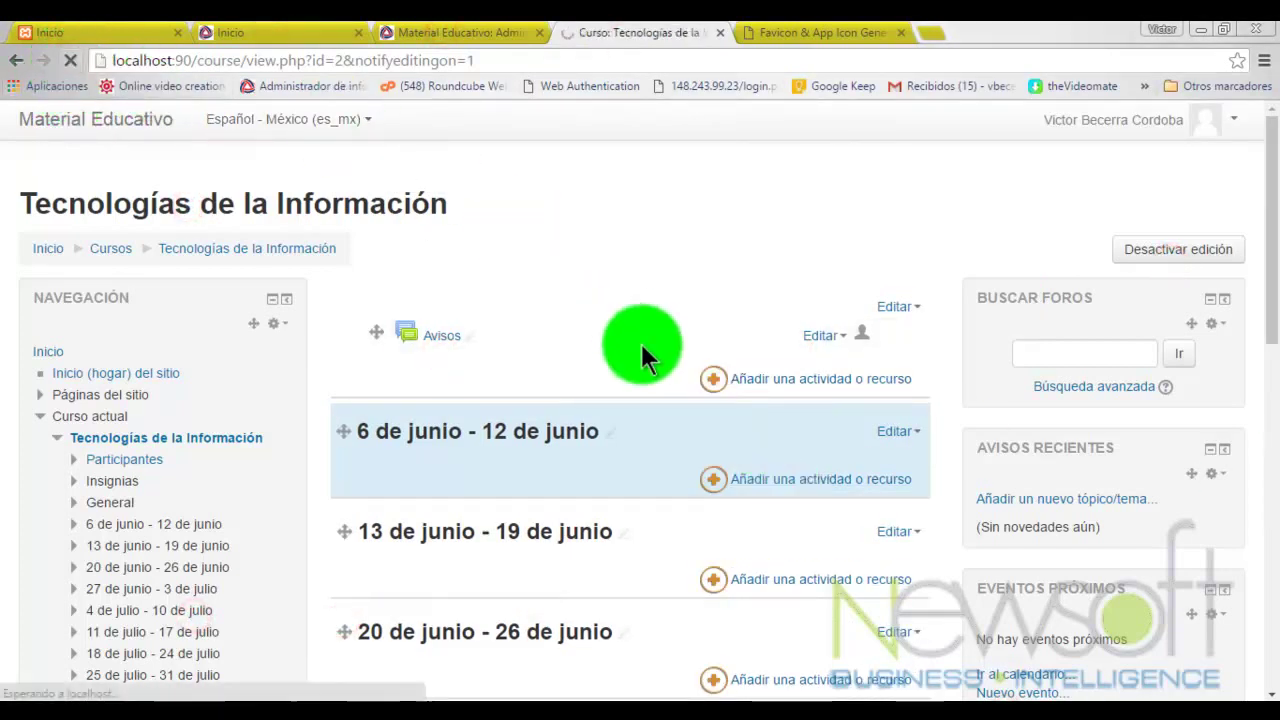
pyautogui.click(470, 36)
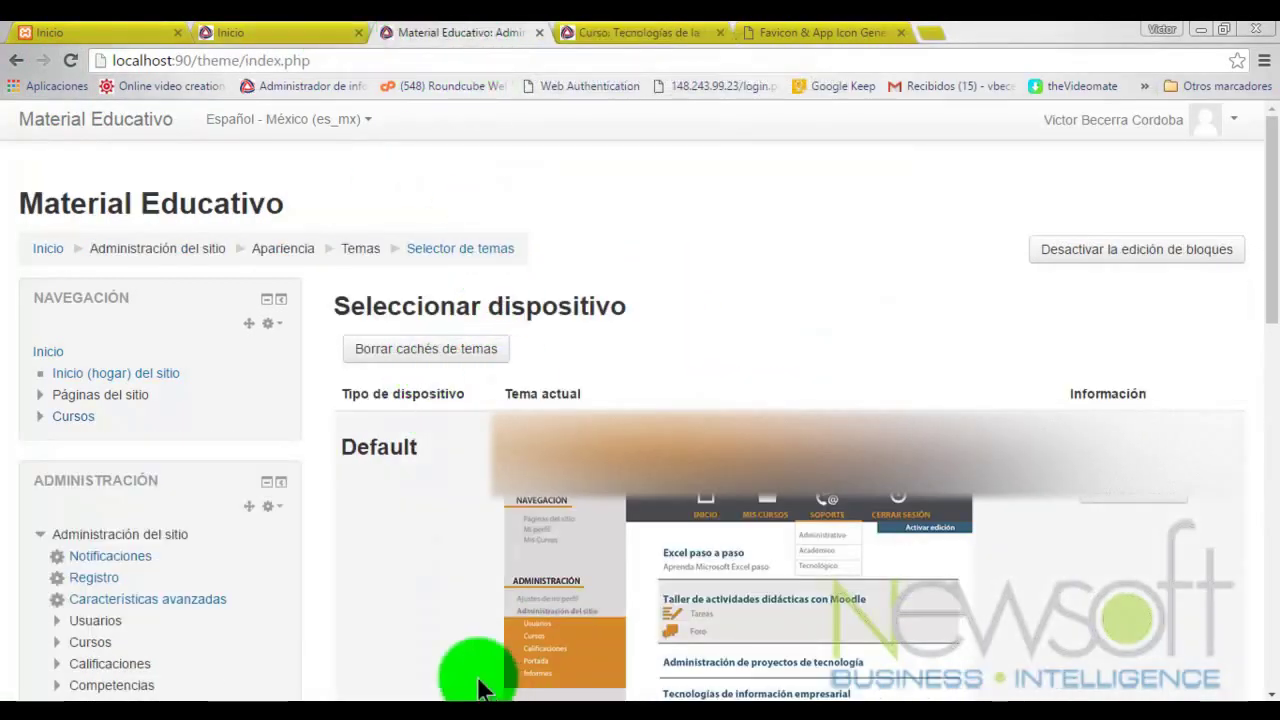
# Step: Switch back to File Explorer and examine the customised add icon's dimensions in the second window's pix\t folder
pyautogui.moveTo(271, 705)
pyautogui.click(194, 605)
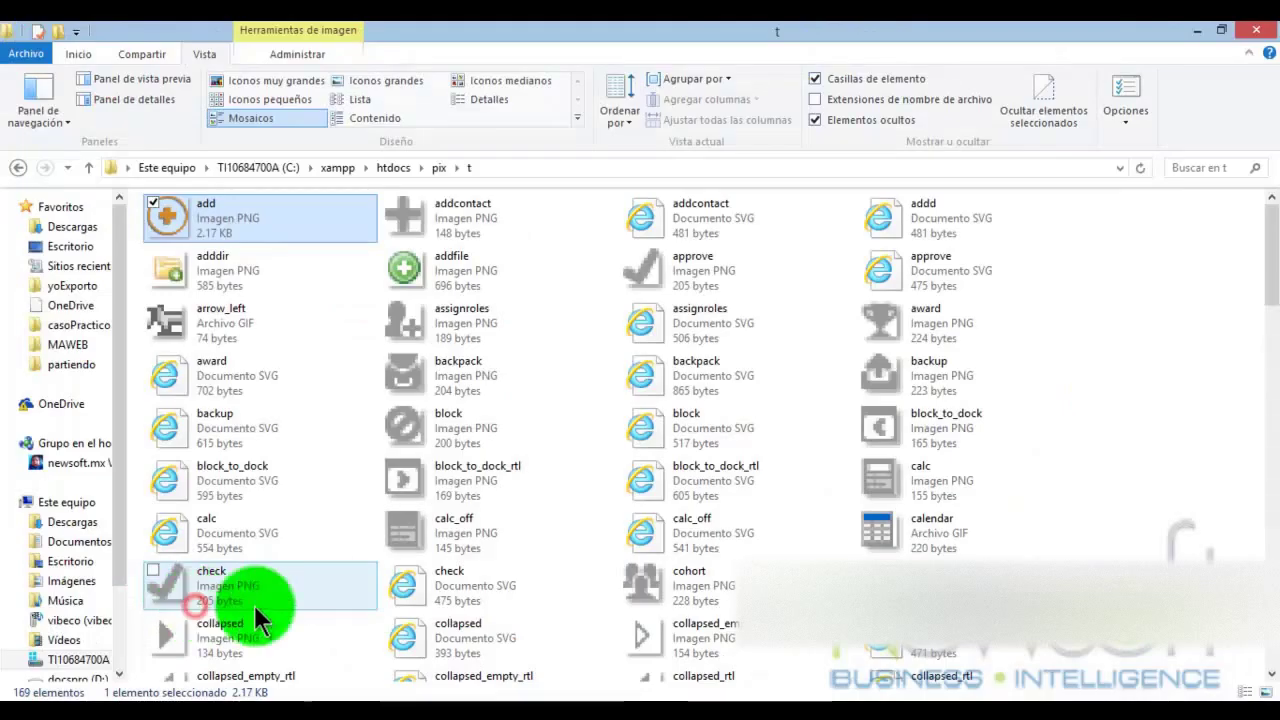
pyautogui.click(284, 703)
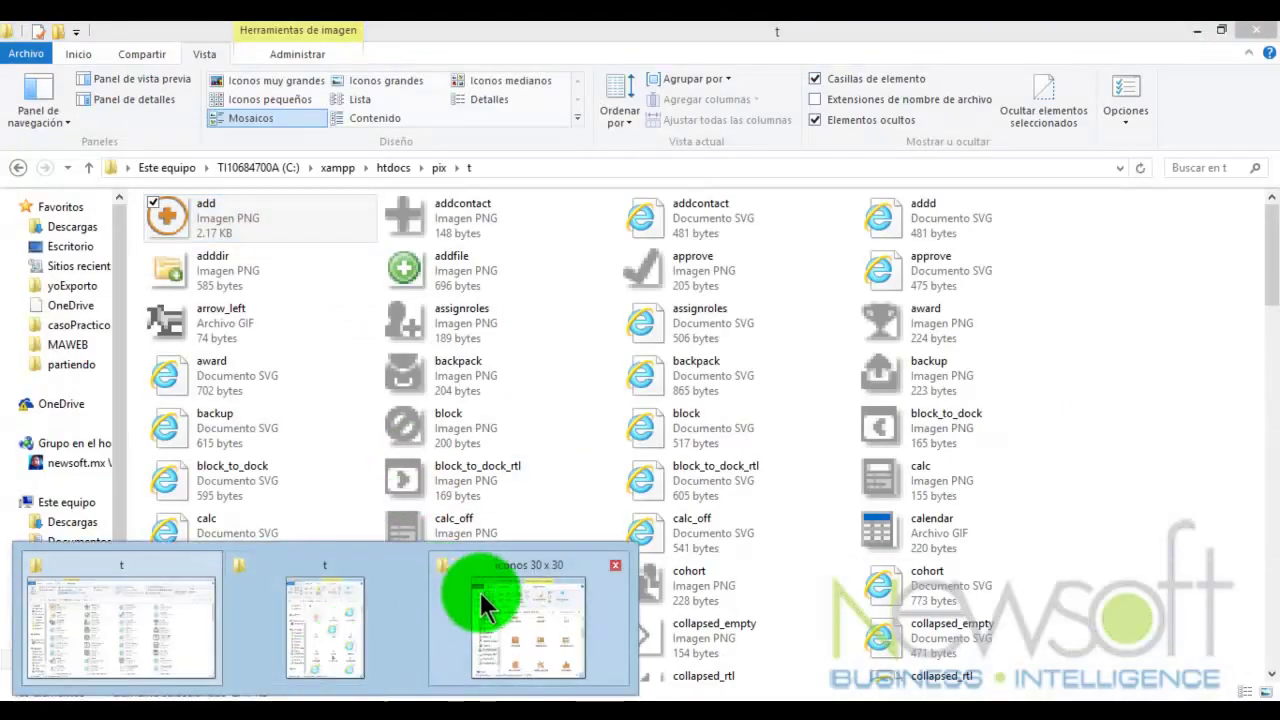
pyautogui.click(484, 604)
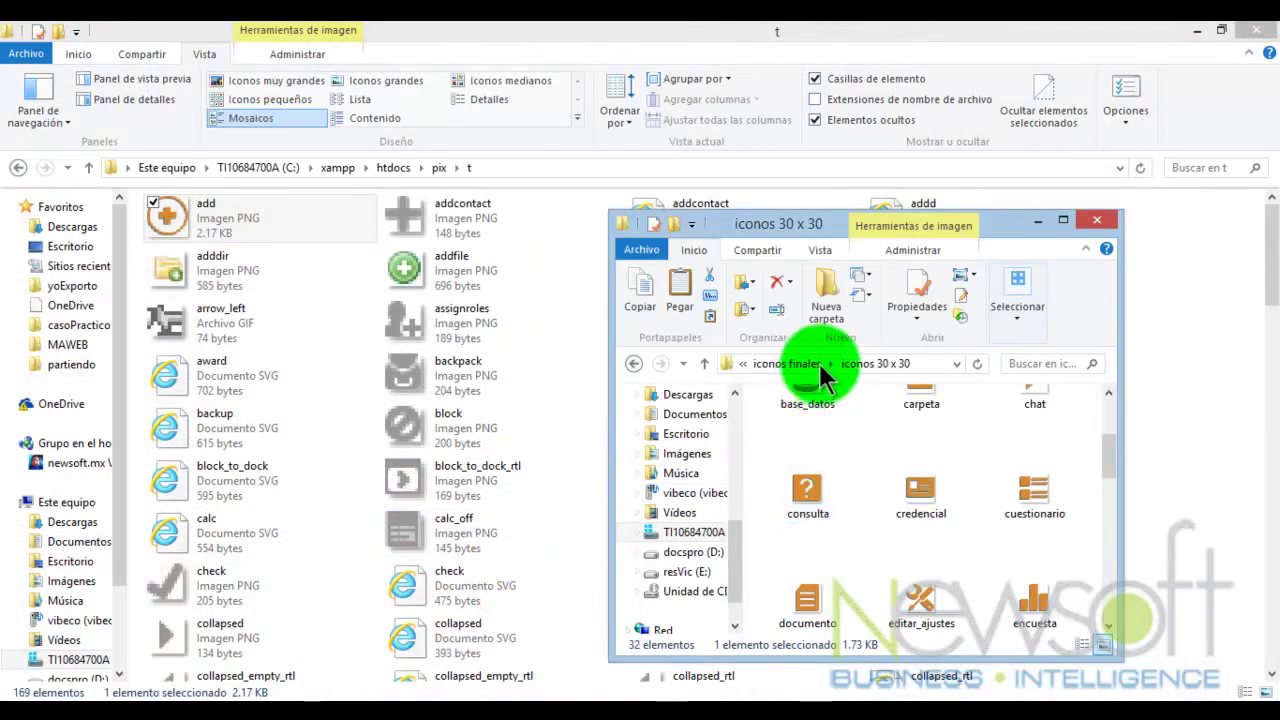
pyautogui.click(298, 704)
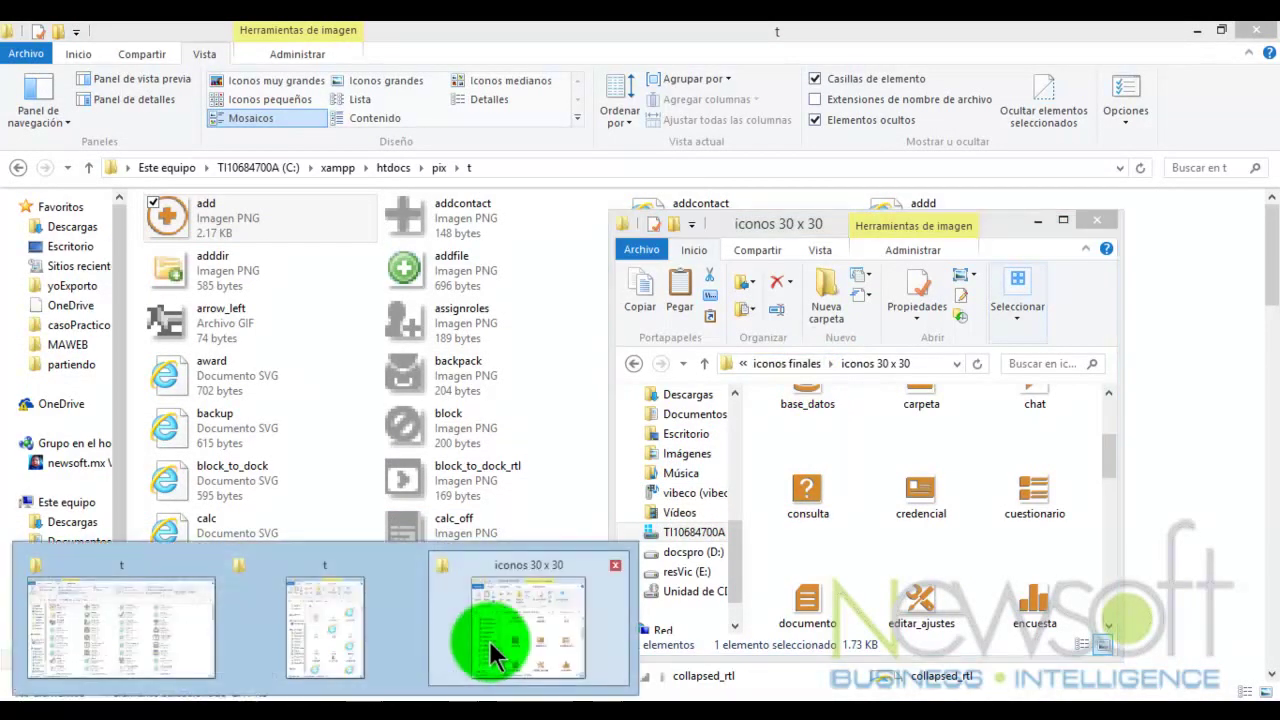
pyautogui.click(363, 611)
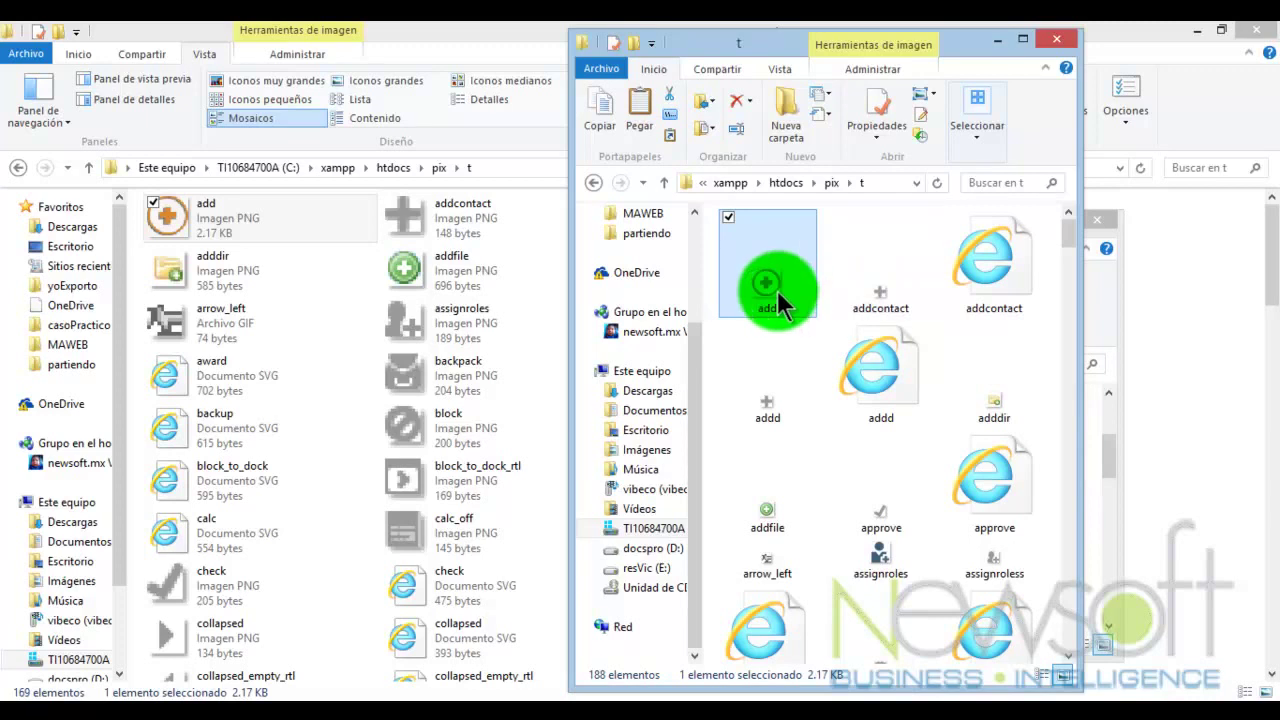
pyautogui.moveTo(778, 296)
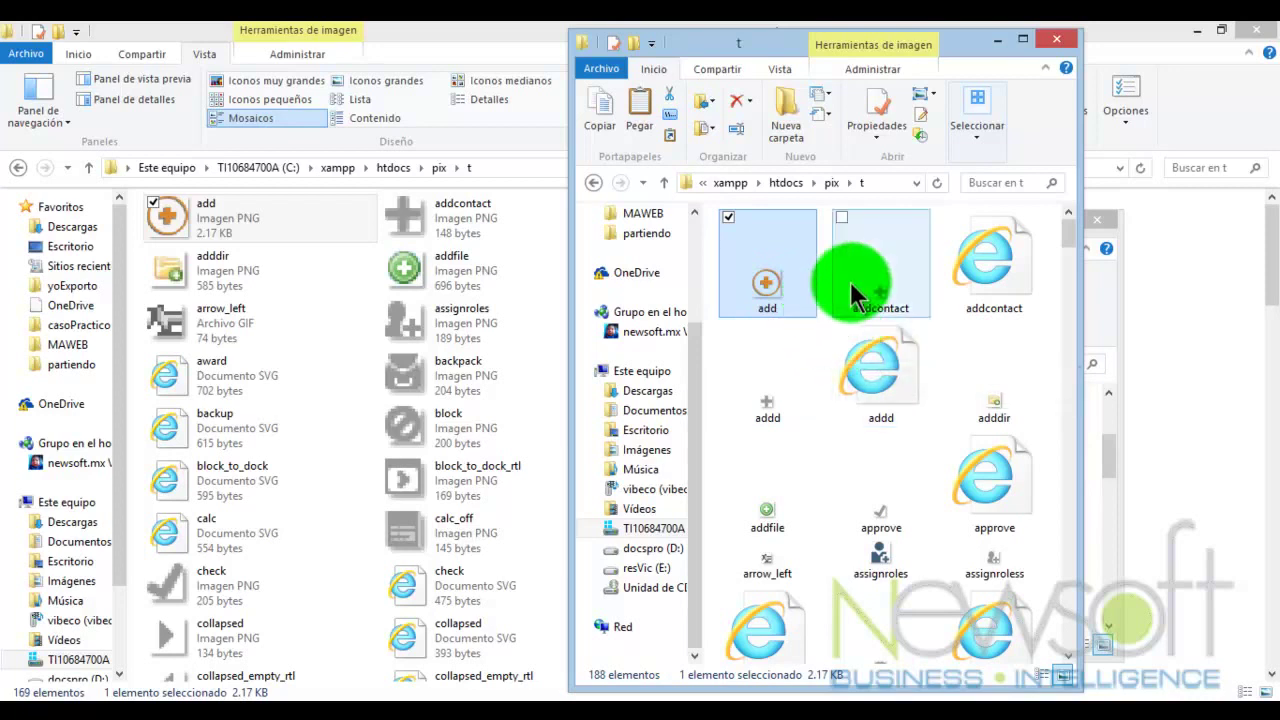
pyautogui.moveTo(838, 243)
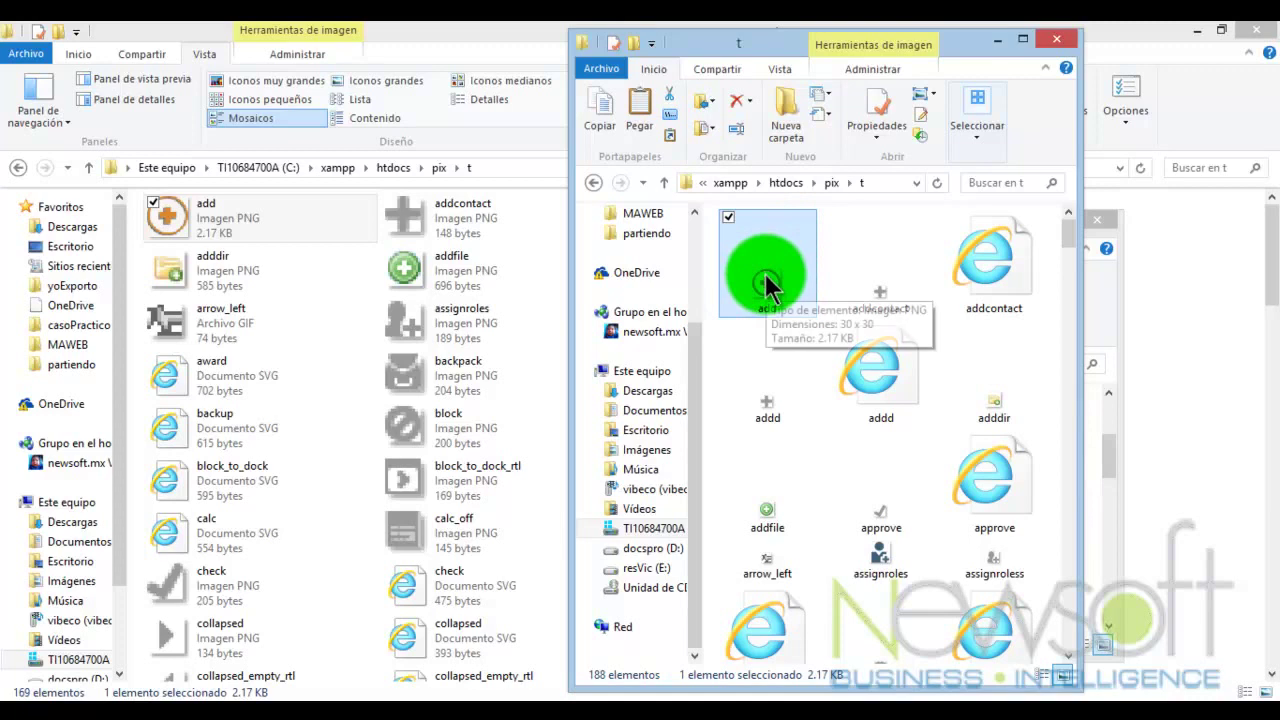
# Step: Compare the default adddir, approve and backpack icons in pix\t with the files in the second window's t folder
pyautogui.click(213, 283)
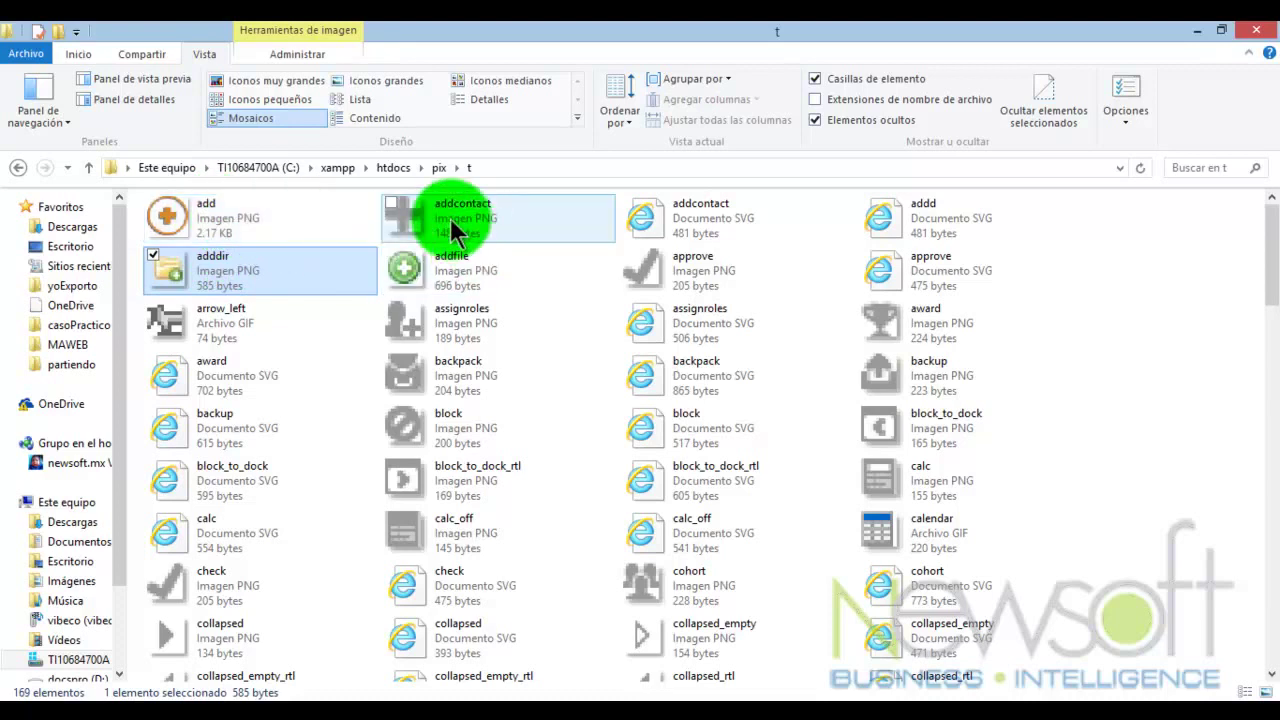
pyautogui.click(670, 291)
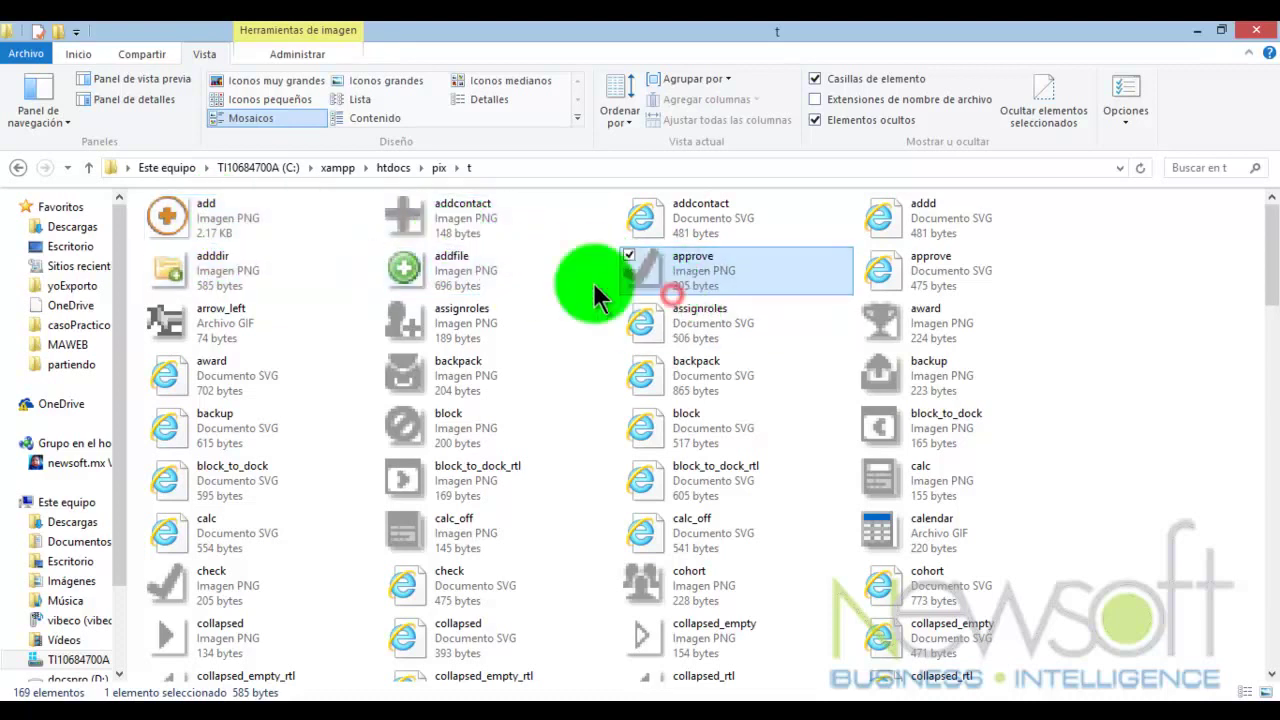
pyautogui.hotkey('alt', 'Tab')
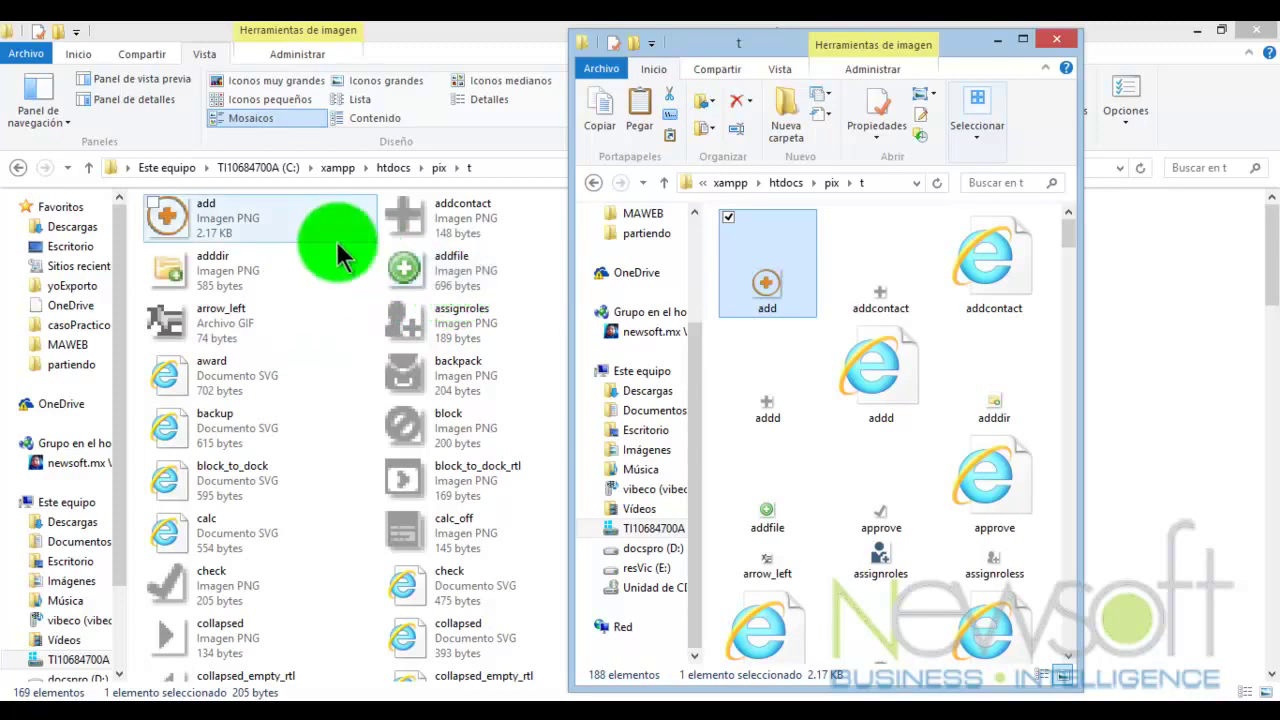
pyautogui.click(423, 367)
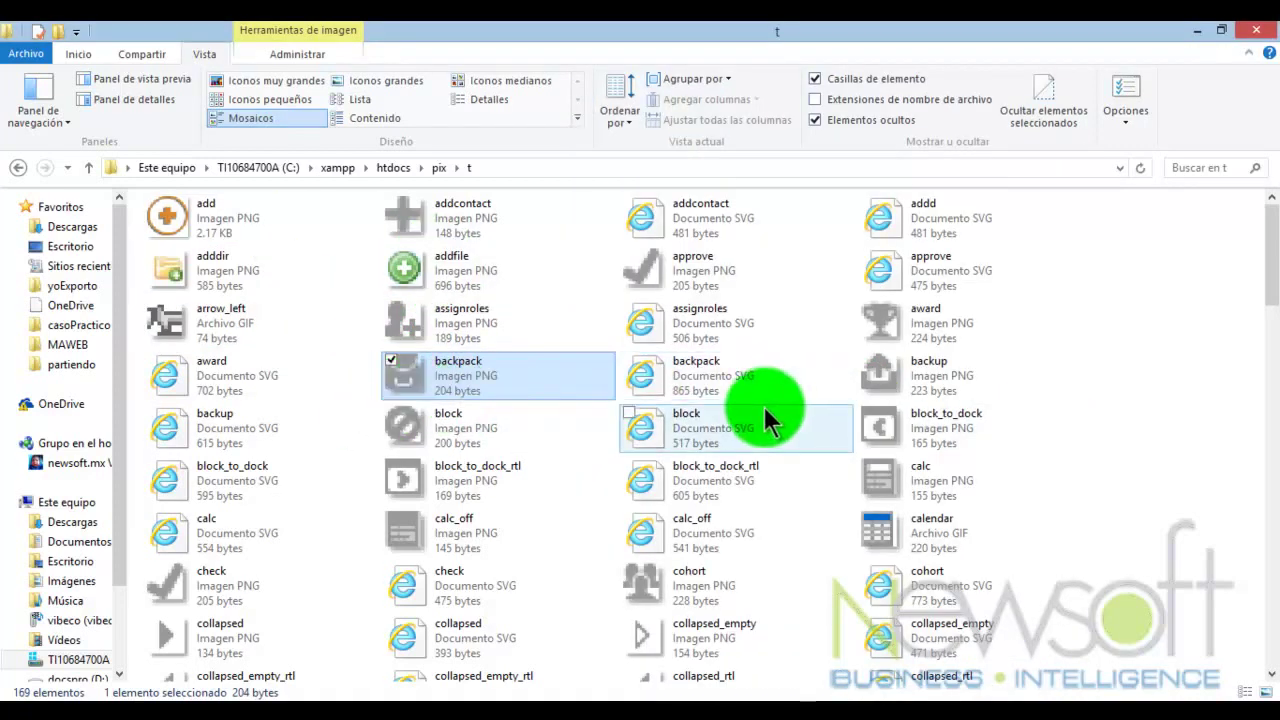
pyautogui.click(211, 221)
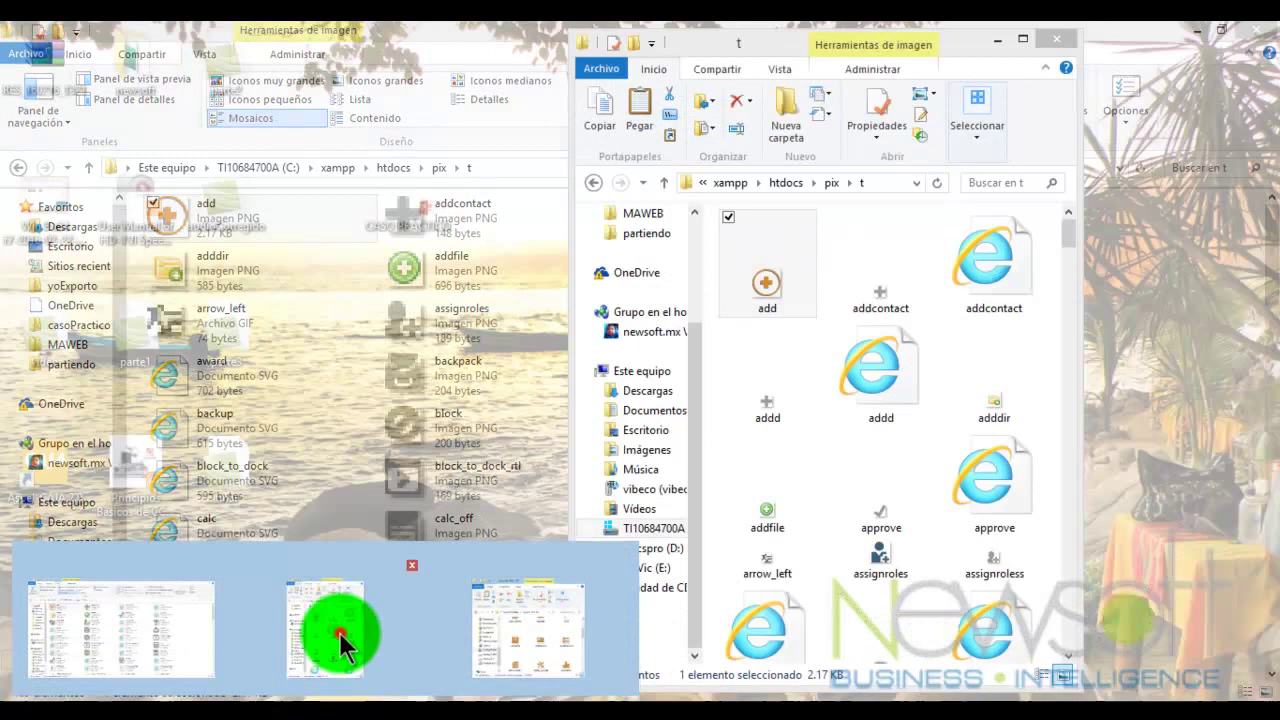
pyautogui.click(339, 632)
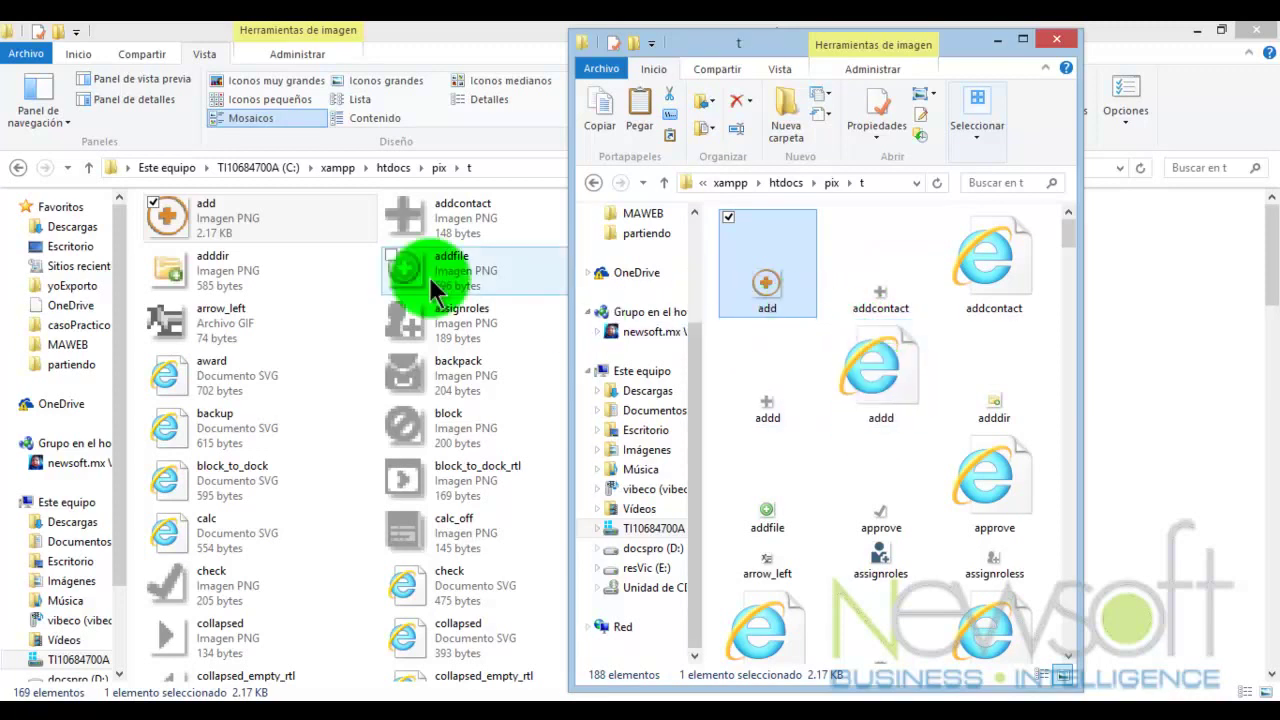
# Step: Compare the default assignroles PNG and SVG files with the customised assignroles icon and the renamed assignroless files in the second window
pyautogui.click(455, 335)
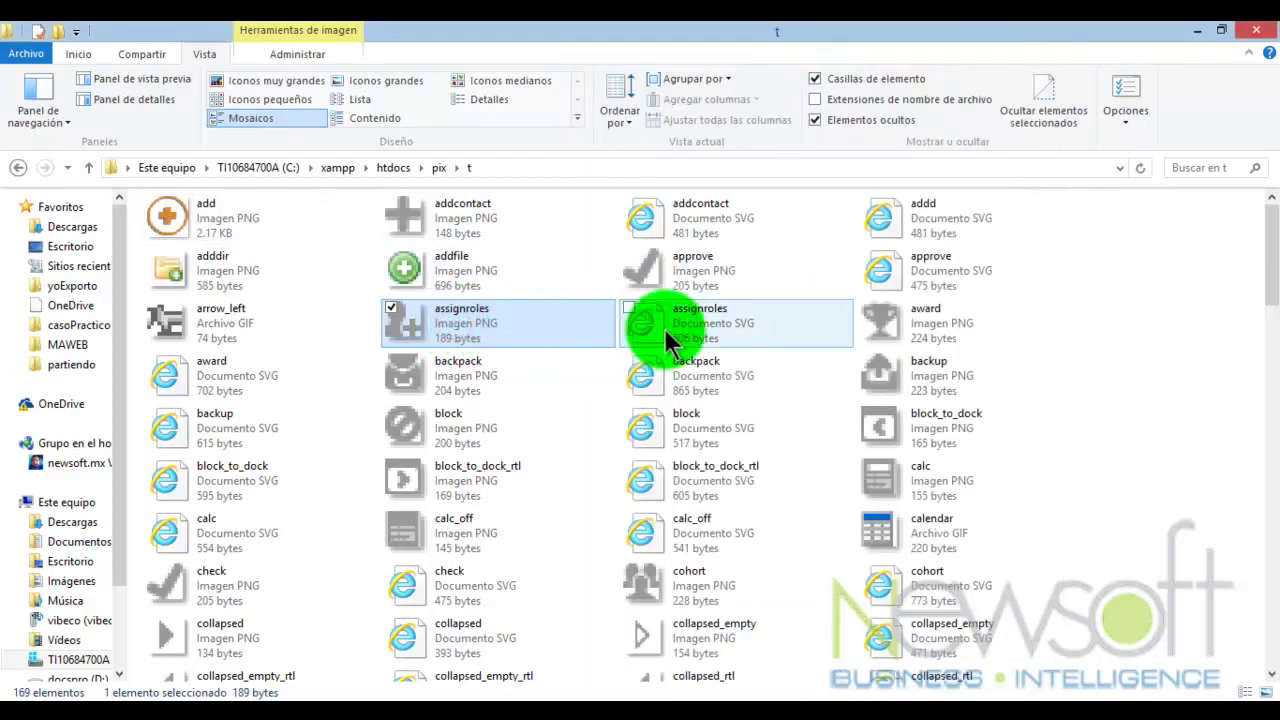
pyautogui.moveTo(664, 328)
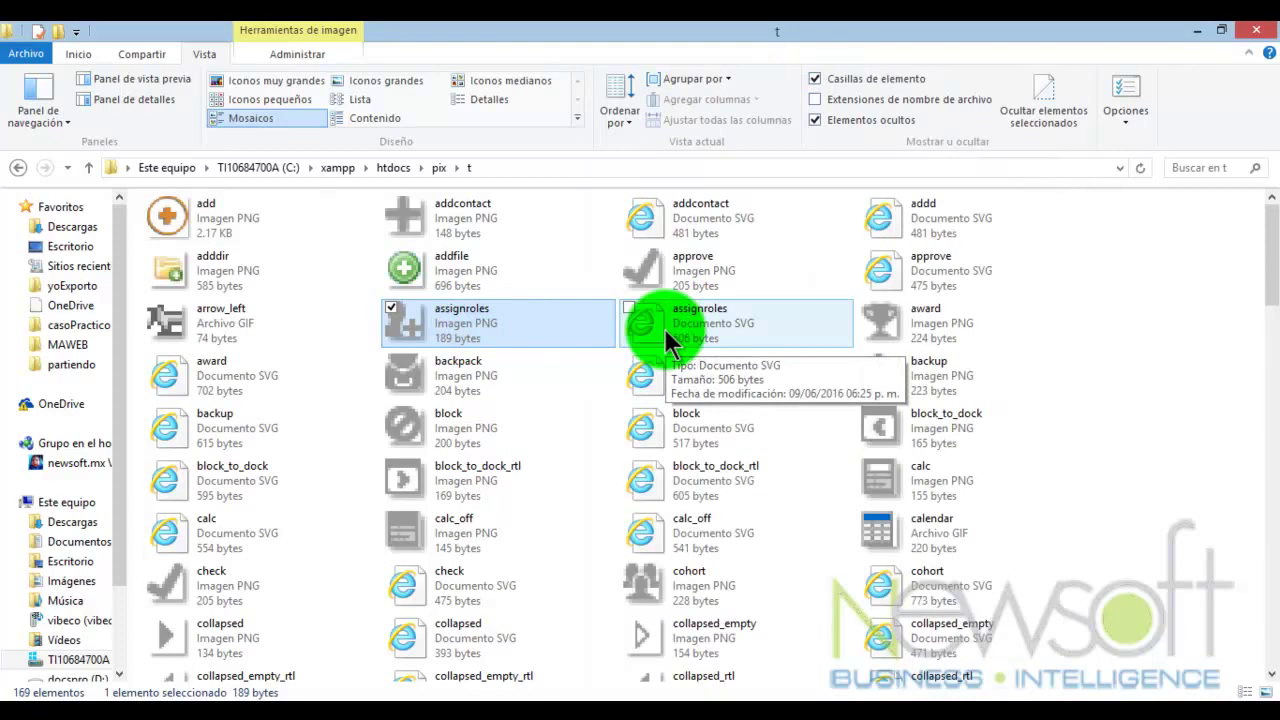
pyautogui.click(300, 712)
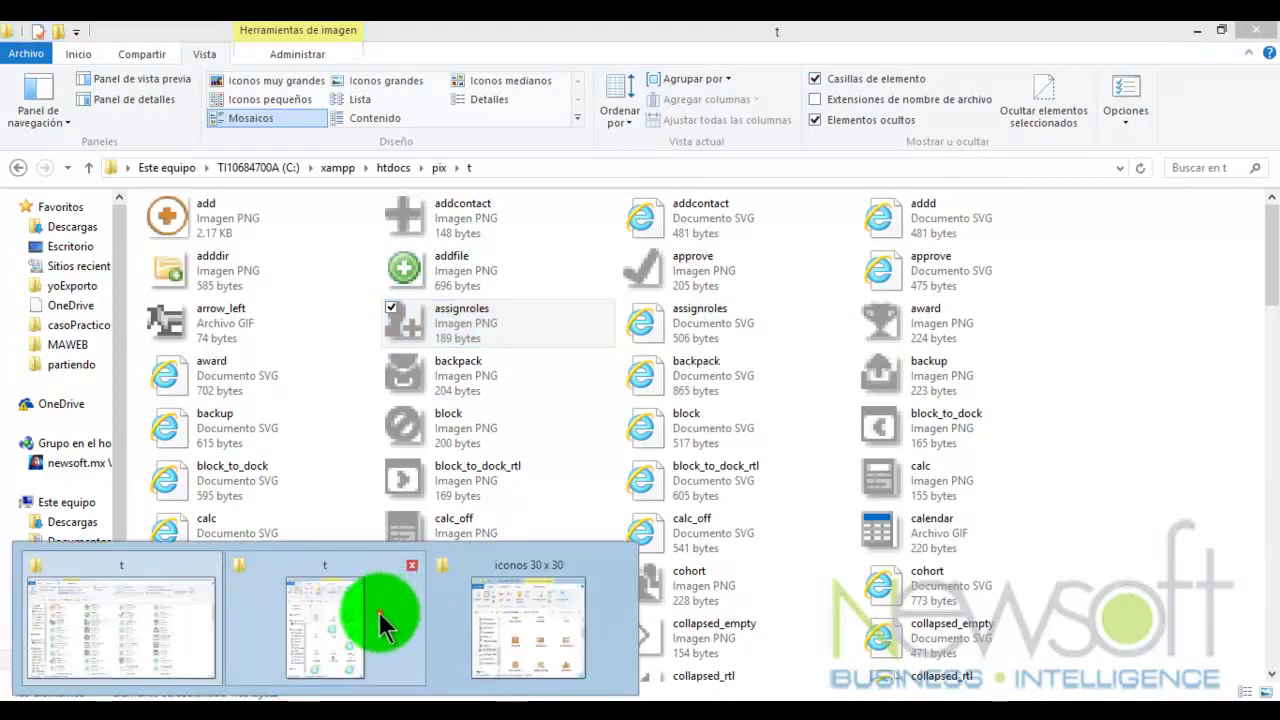
pyautogui.click(379, 612)
pyautogui.moveTo(839, 477); pyautogui.dragTo(755, 425)
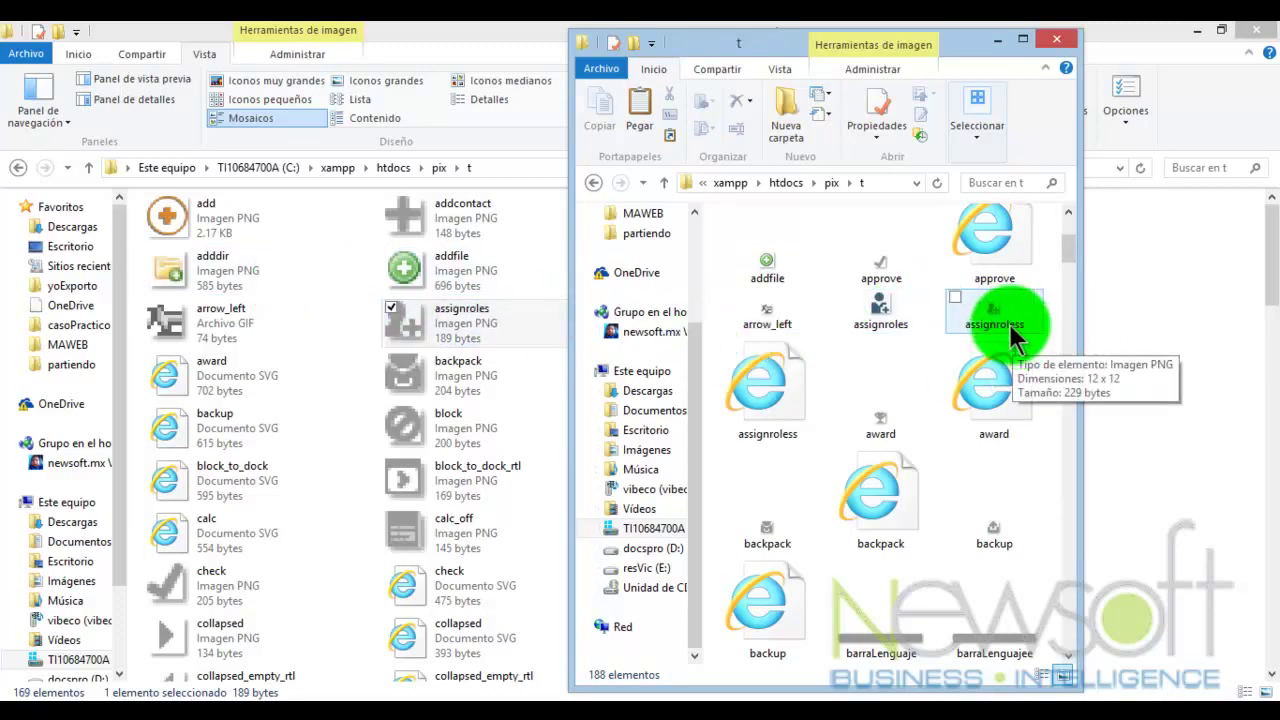
# Step: Open the i subfolder of pix in the second htdocs window containing the customised icons
pyautogui.click(226, 218)
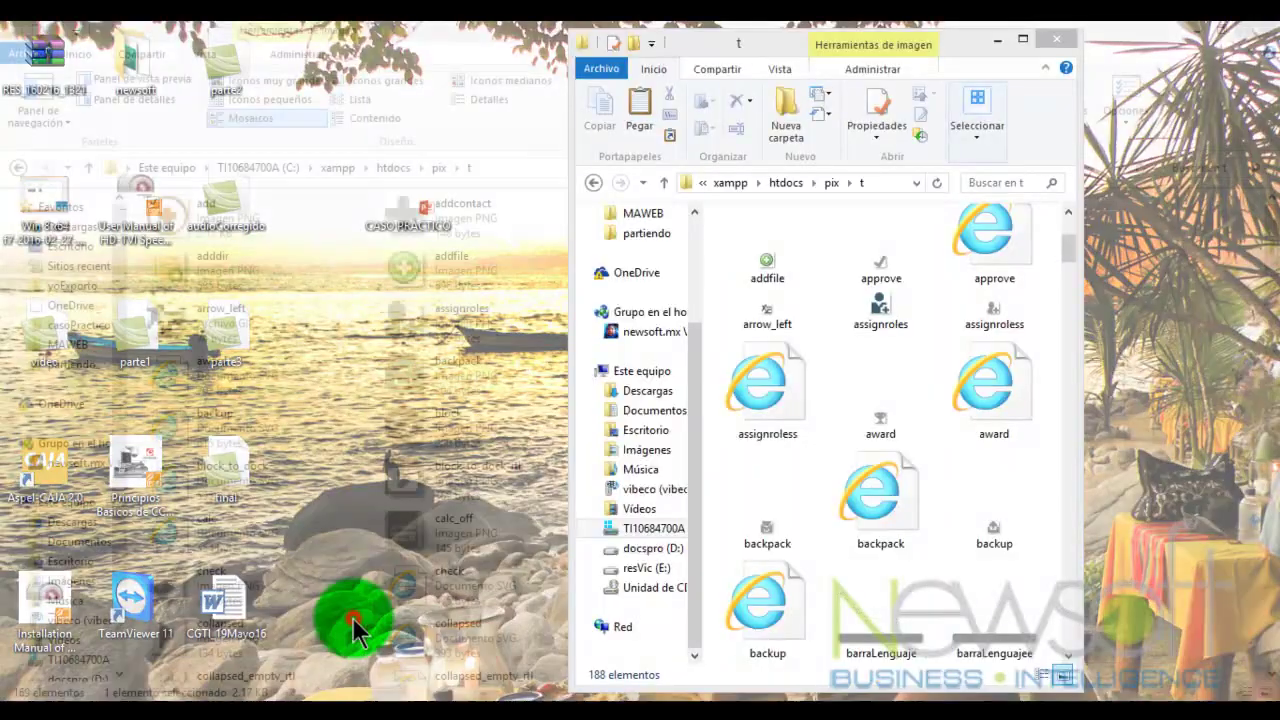
pyautogui.click(352, 617)
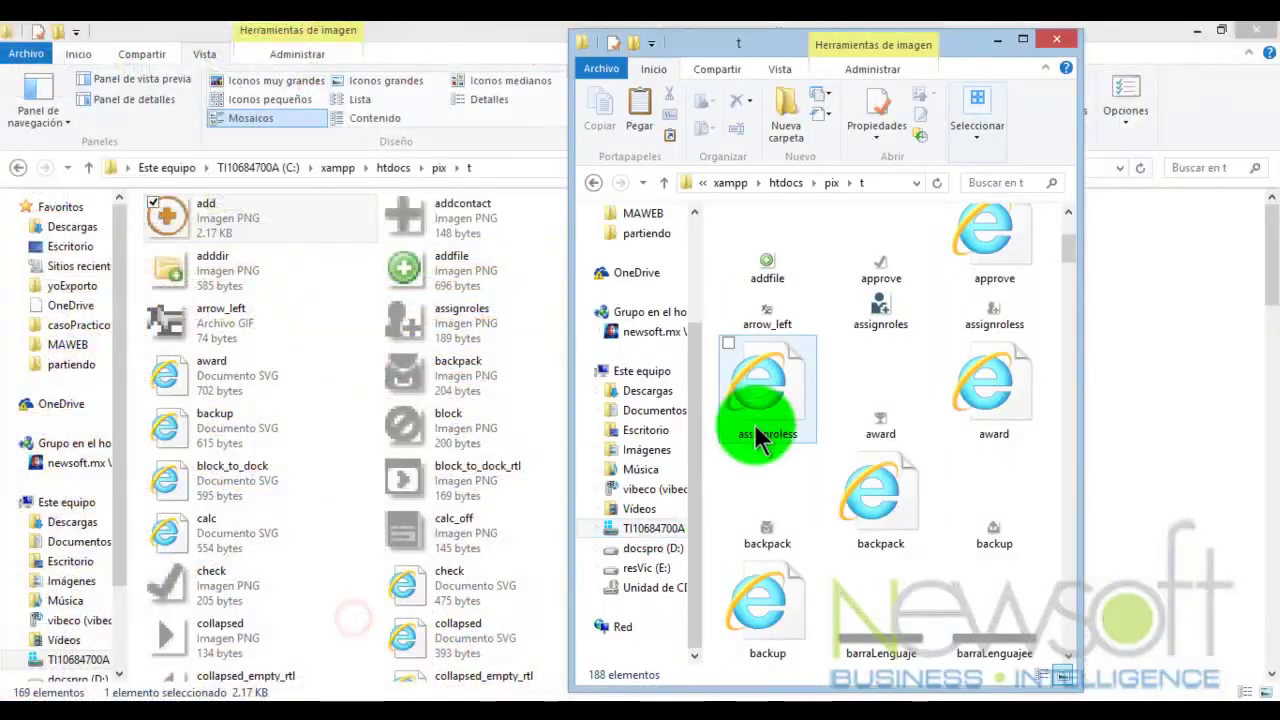
pyautogui.click(828, 183)
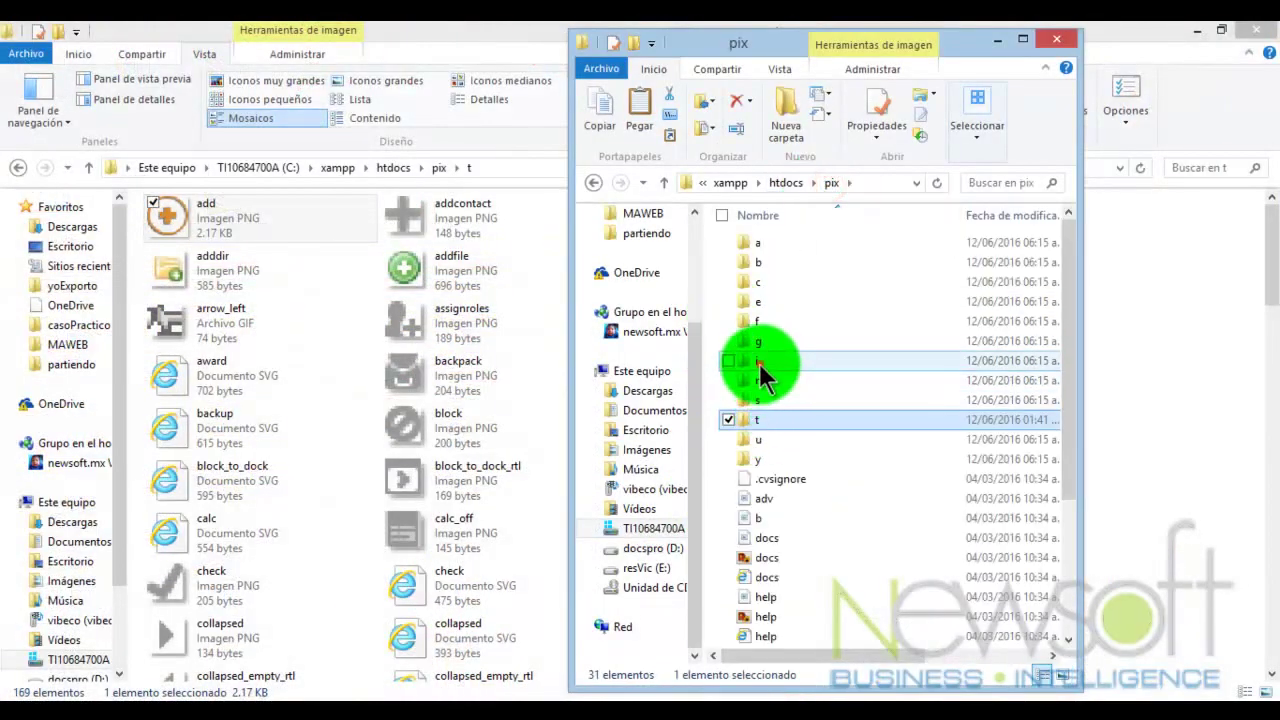
pyautogui.doubleClick(759, 362)
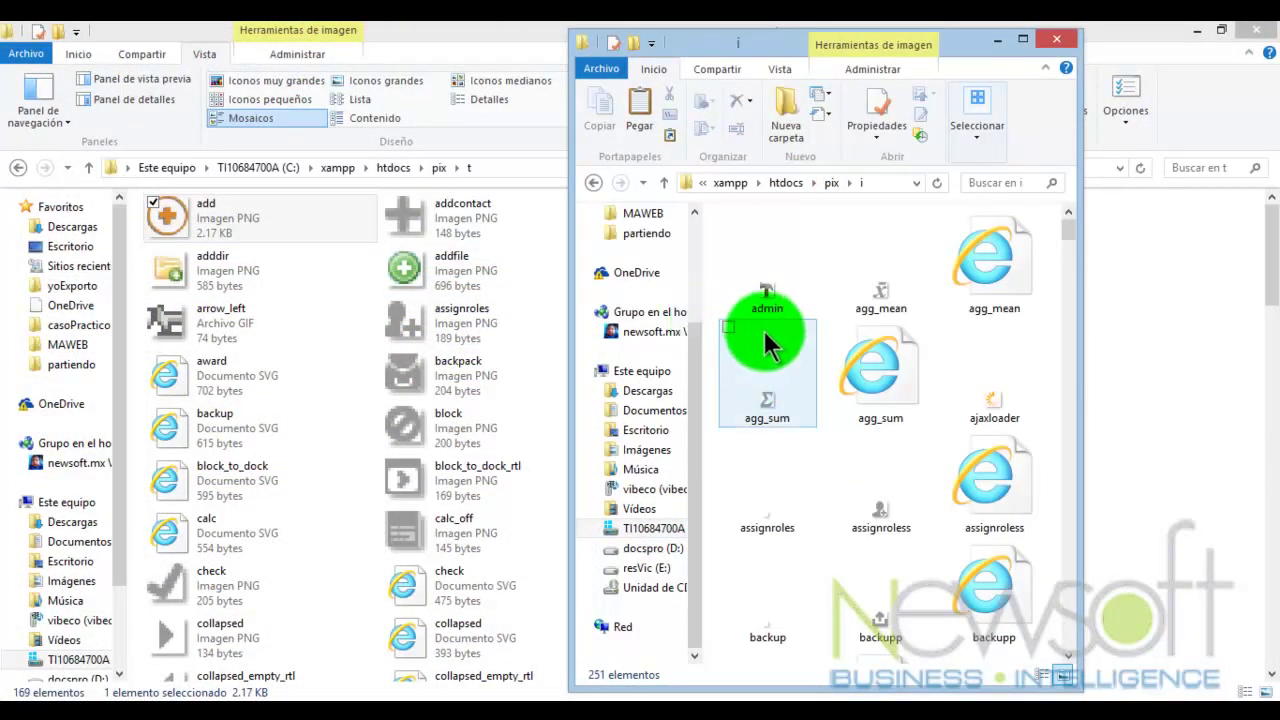
# Step: Open the i subfolder of pix in the first htdocs window, which holds the default icons
pyautogui.click(895, 350)
pyautogui.moveTo(895, 350)
pyautogui.mouseDown()
pyautogui.moveTo(428, 277)
pyautogui.moveTo(432, 178)
pyautogui.moveTo(188, 338)
pyautogui.mouseUp()
pyautogui.doubleClick(188, 338)
pyautogui.click(280, 318)
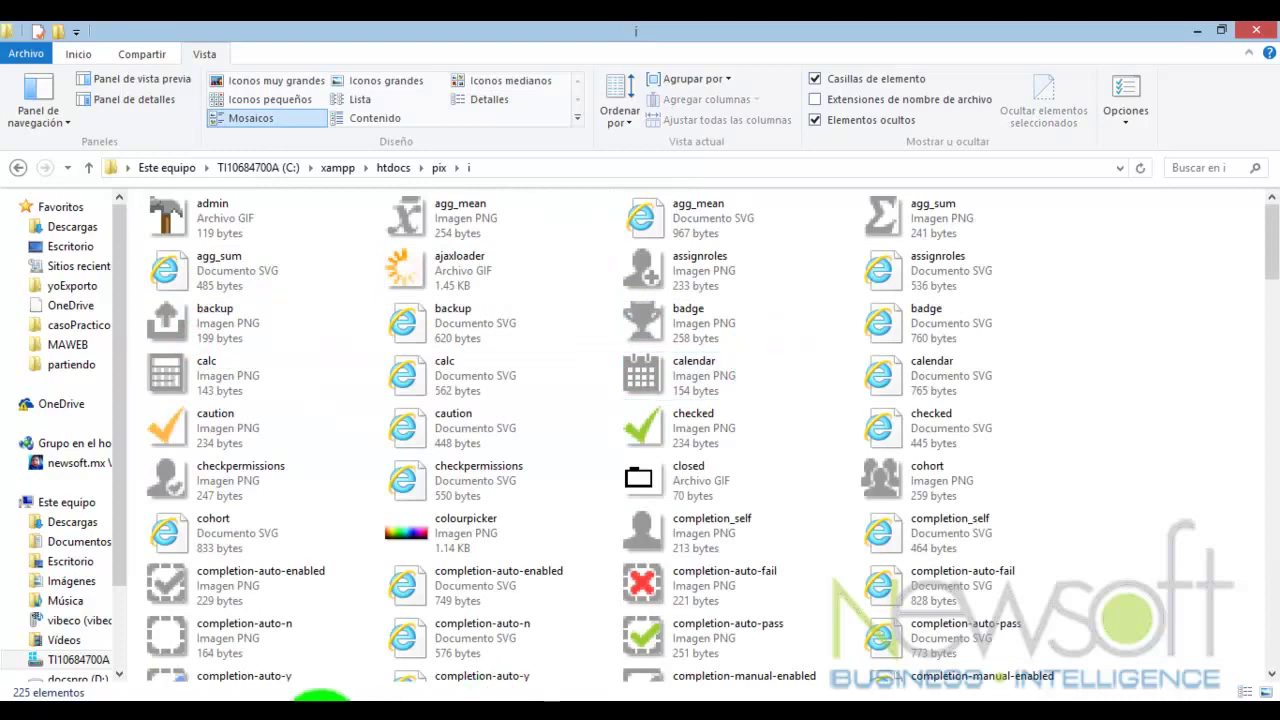
# Step: Compare the default icons in pix\i with the customised checkpermissions icon and the renamed checkpermissionss files in the second window's i folder
pyautogui.click(290, 700)
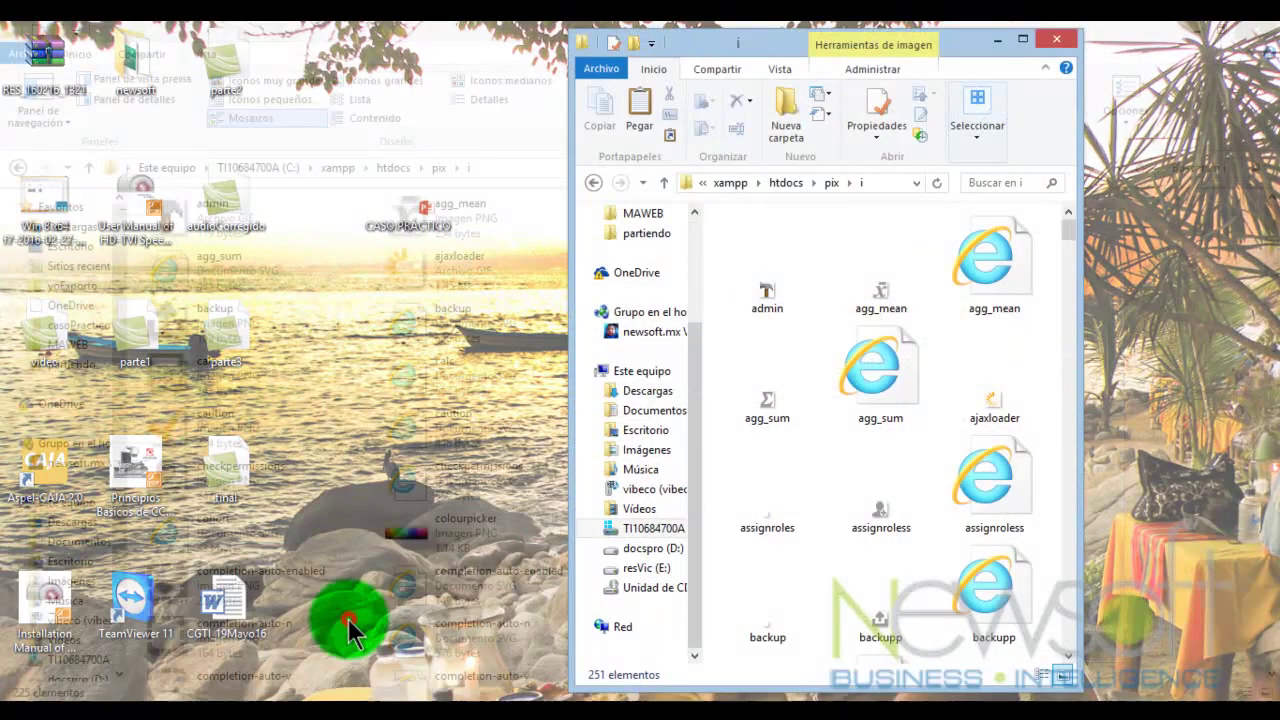
pyautogui.click(343, 614)
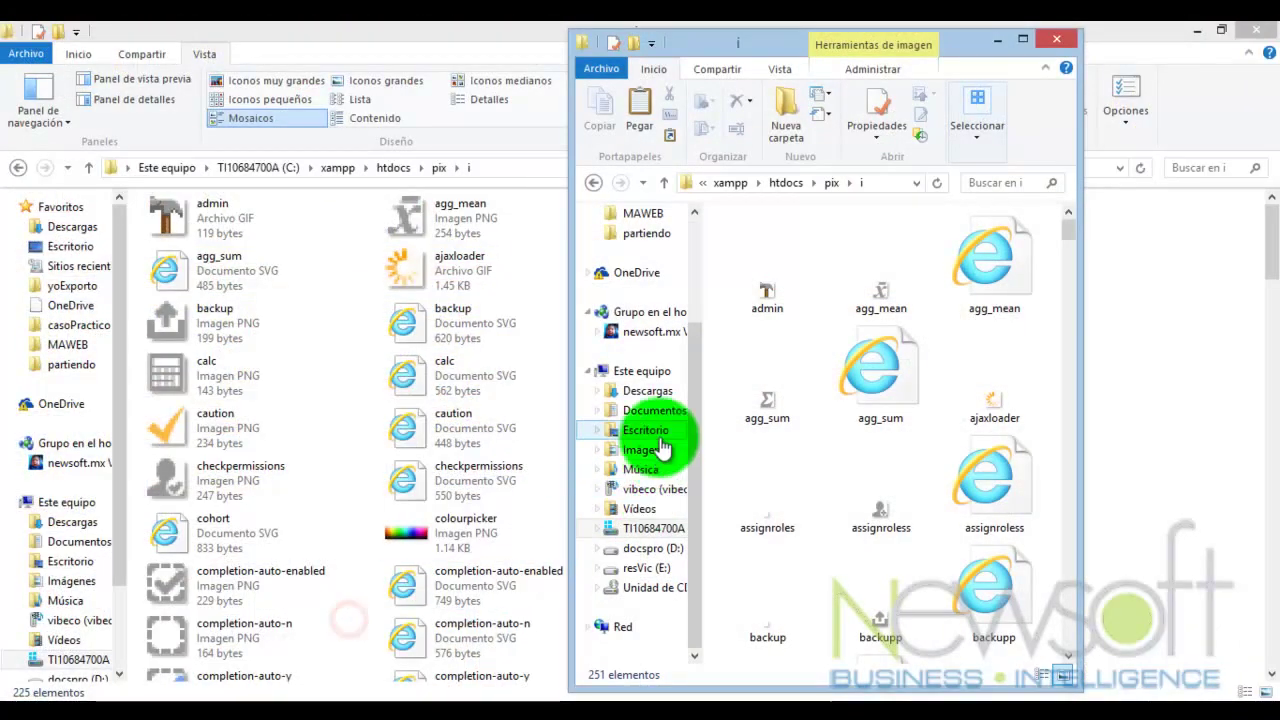
pyautogui.click(842, 349)
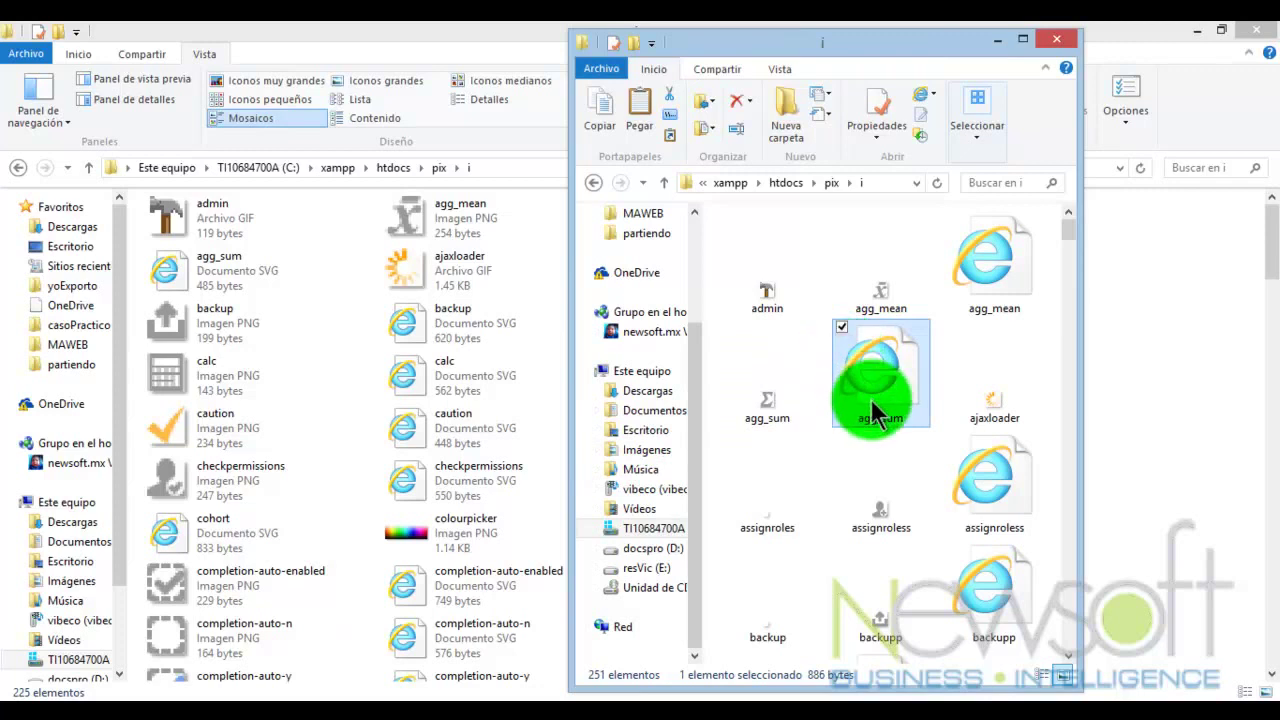
pyautogui.scroll(-4, 873, 415)
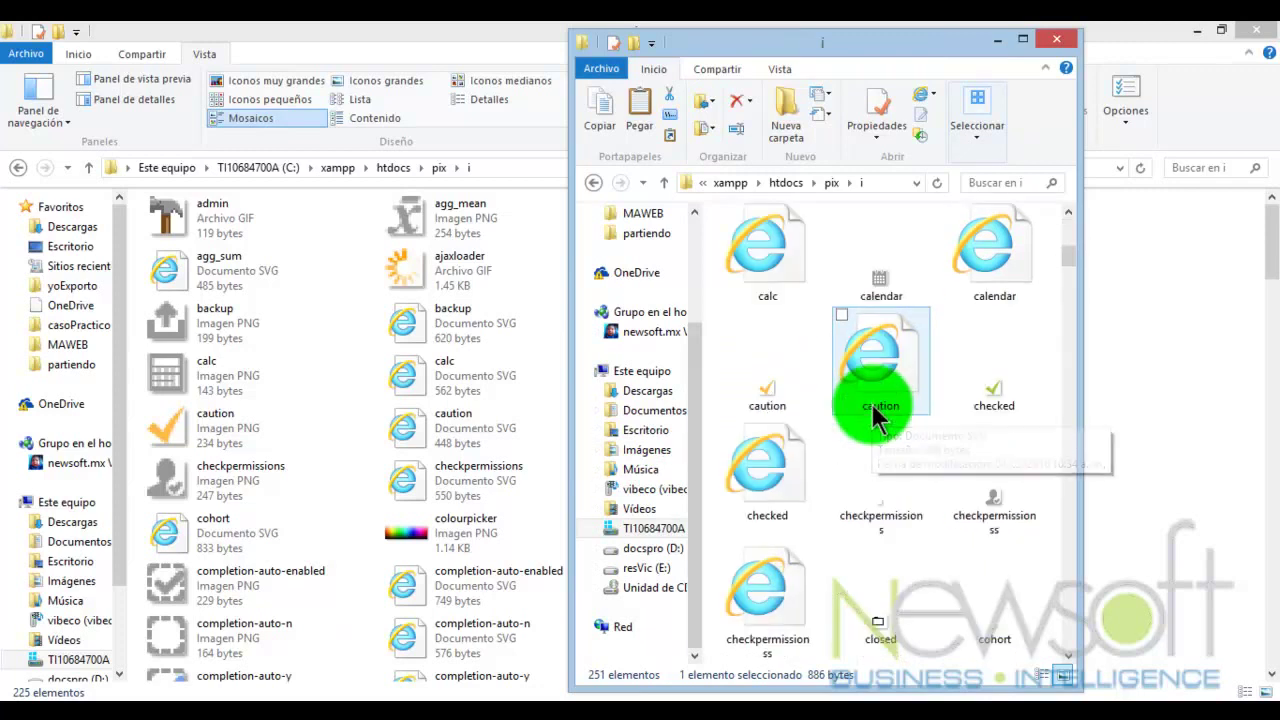
pyautogui.scroll(-2, 873, 415)
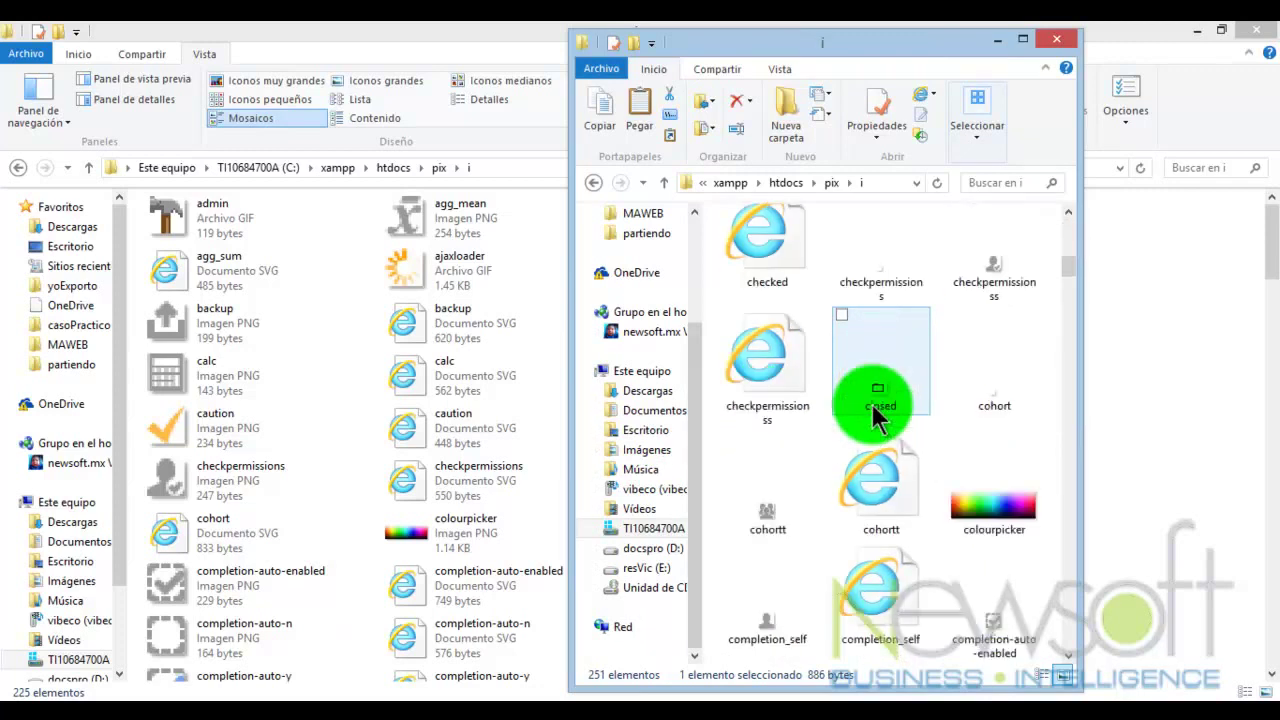
pyautogui.click(767, 373)
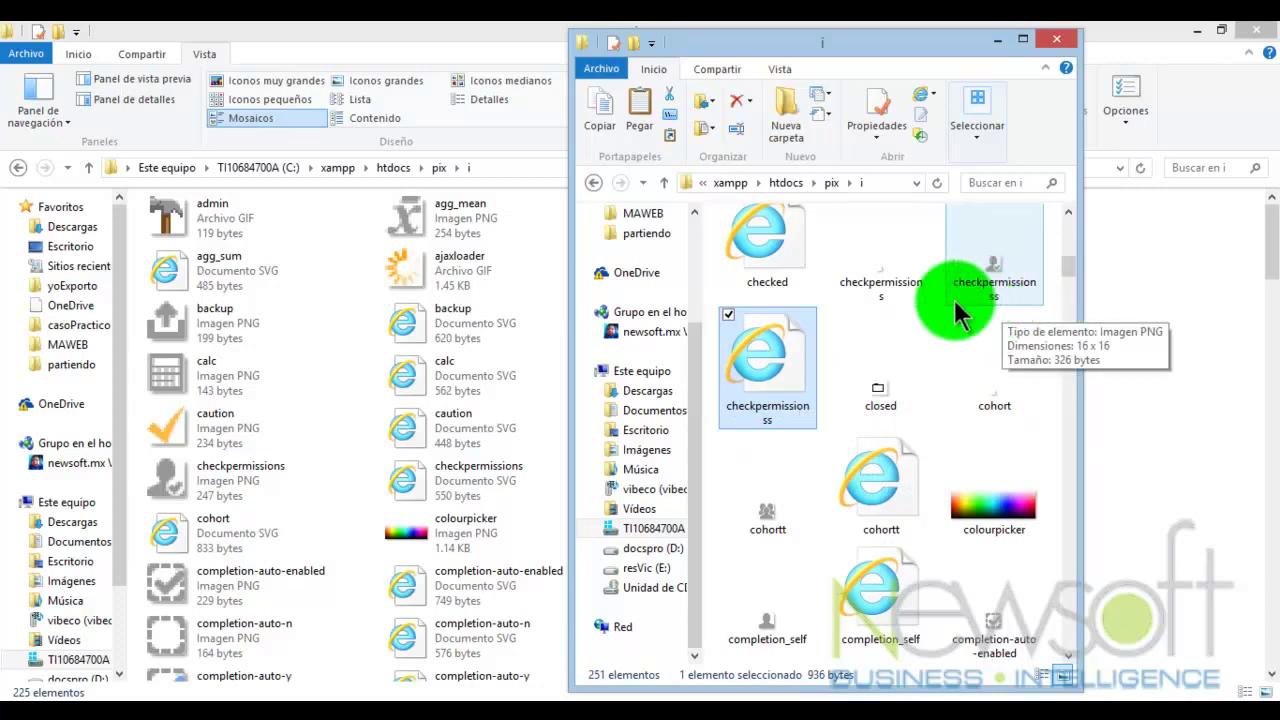
pyautogui.click(889, 297)
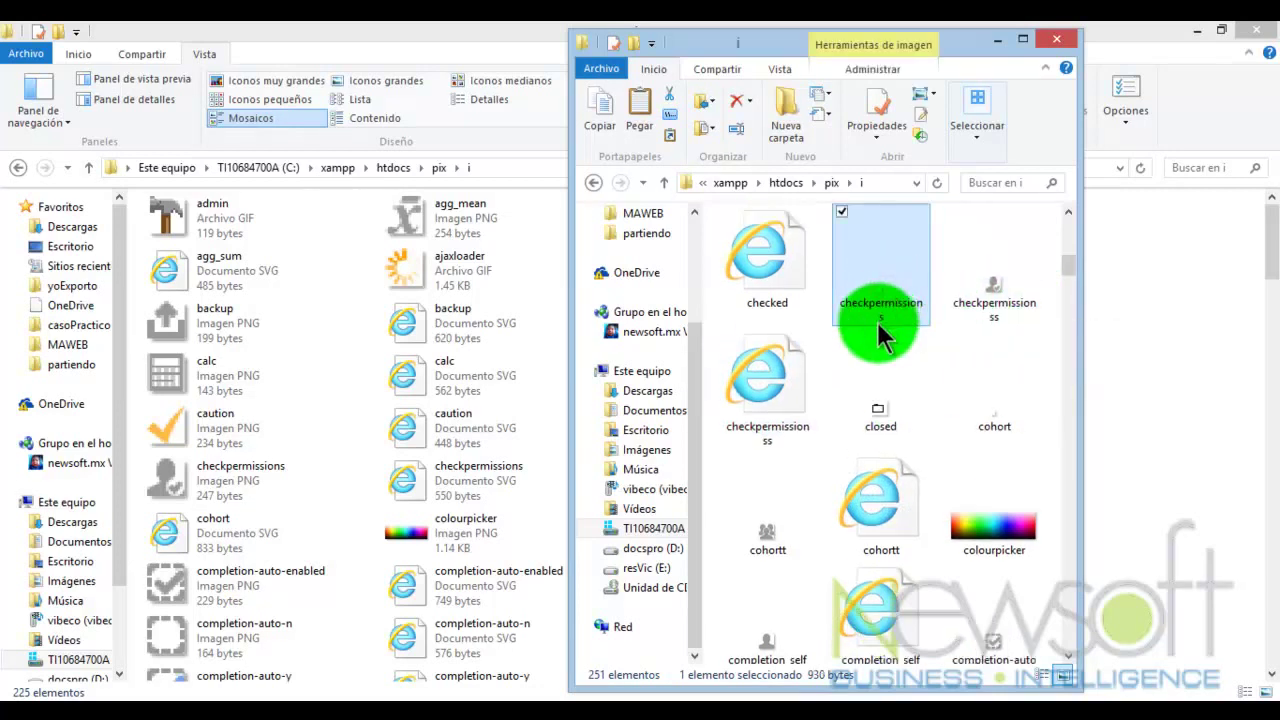
pyautogui.click(410, 330)
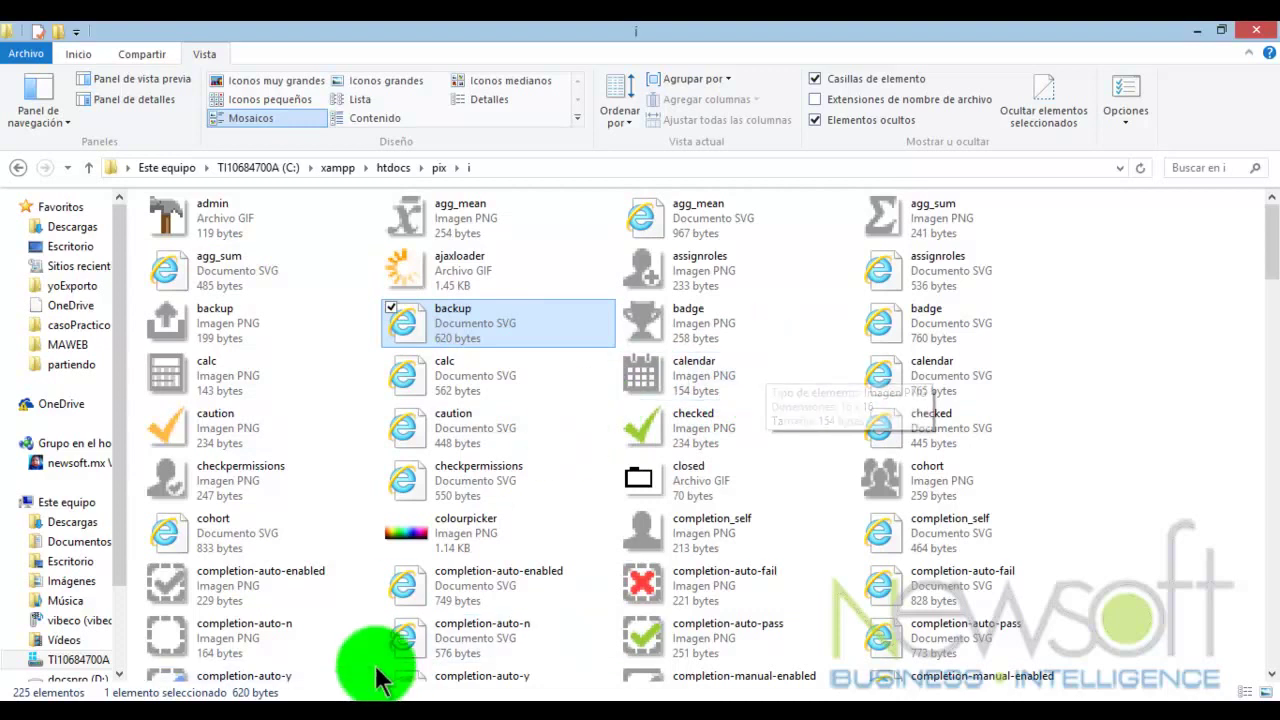
pyautogui.moveTo(296, 698)
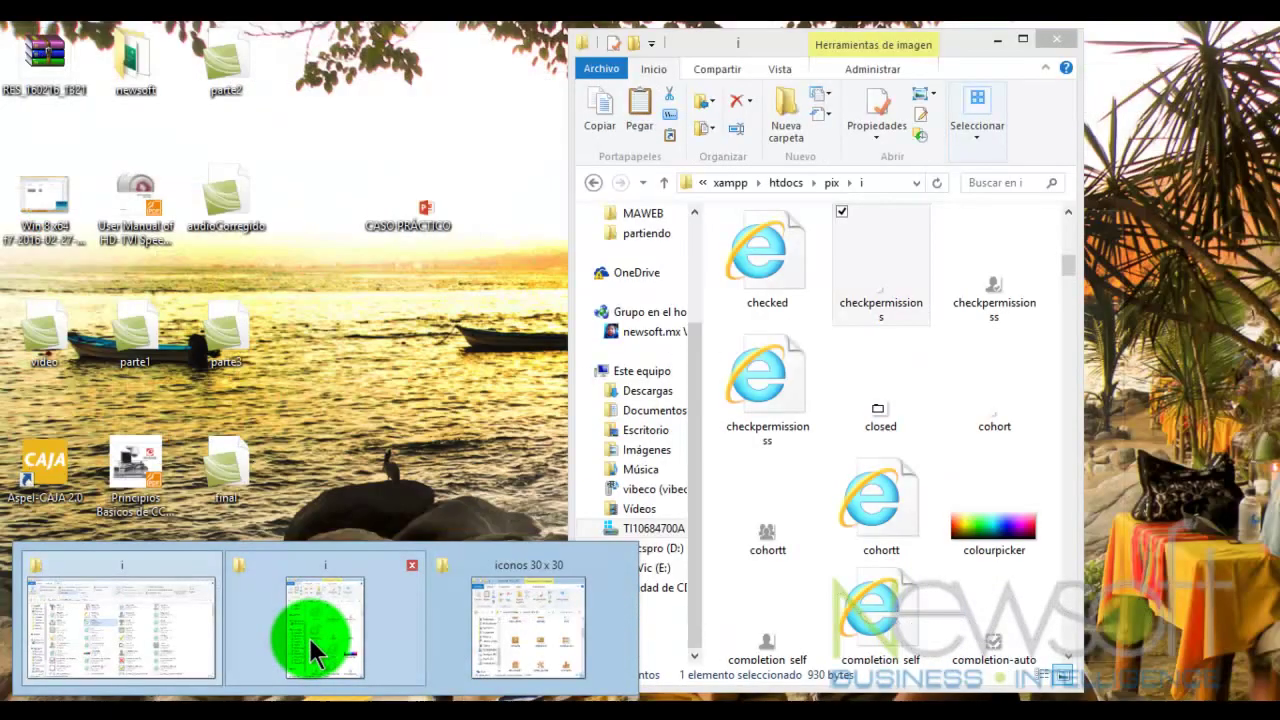
pyautogui.click(309, 638)
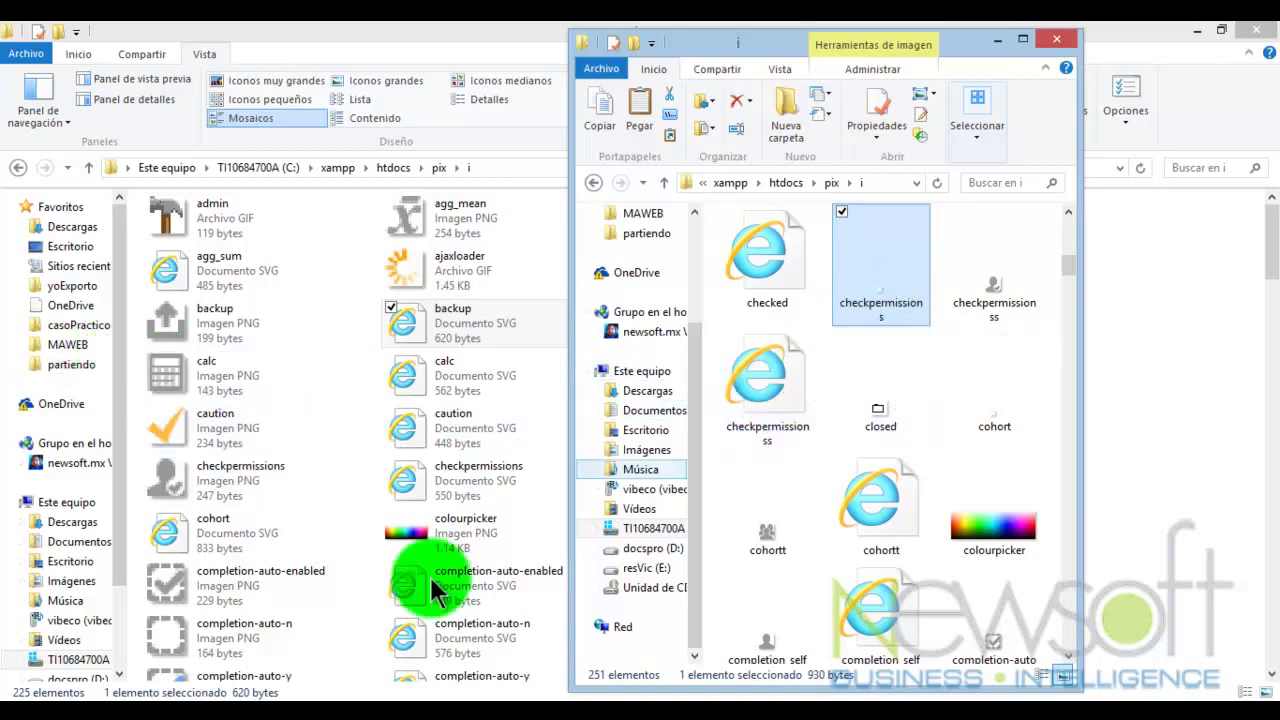
# Step: Switch to Chrome and expand the site administration's Cursos section on the Inicio dashboard to examine its icons
pyautogui.moveTo(220, 695)
pyautogui.click(243, 626)
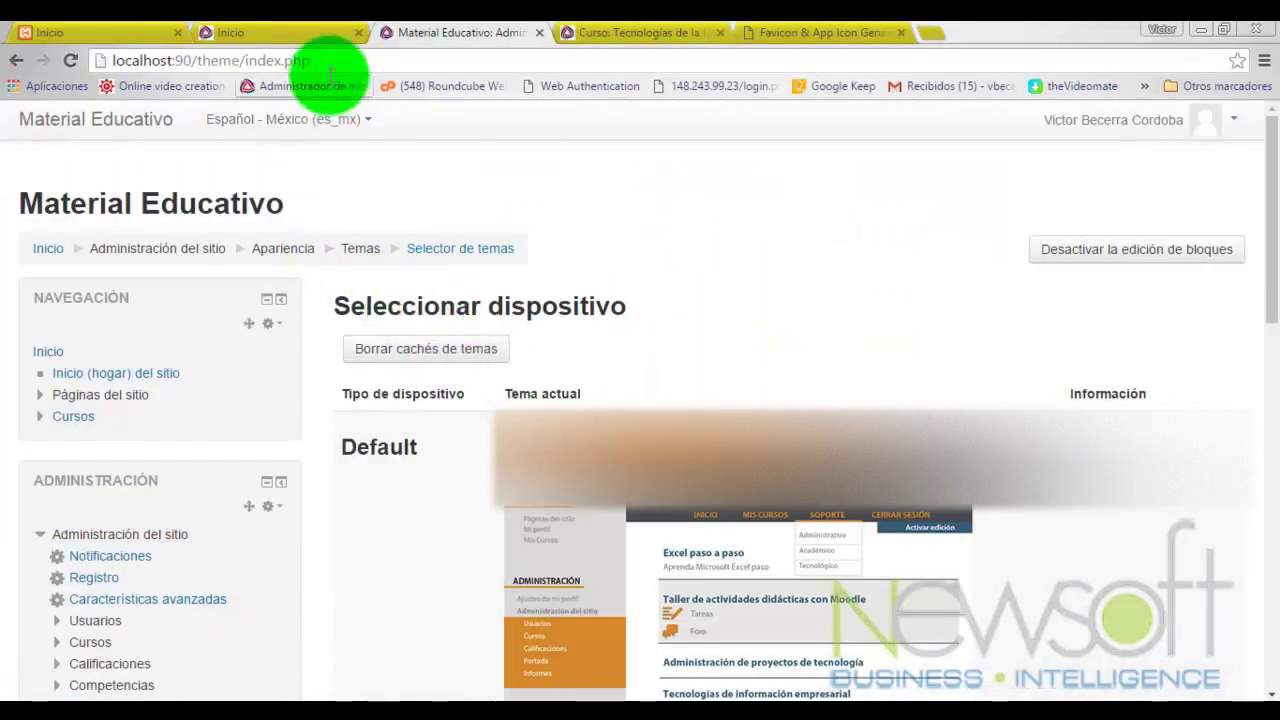
pyautogui.click(277, 33)
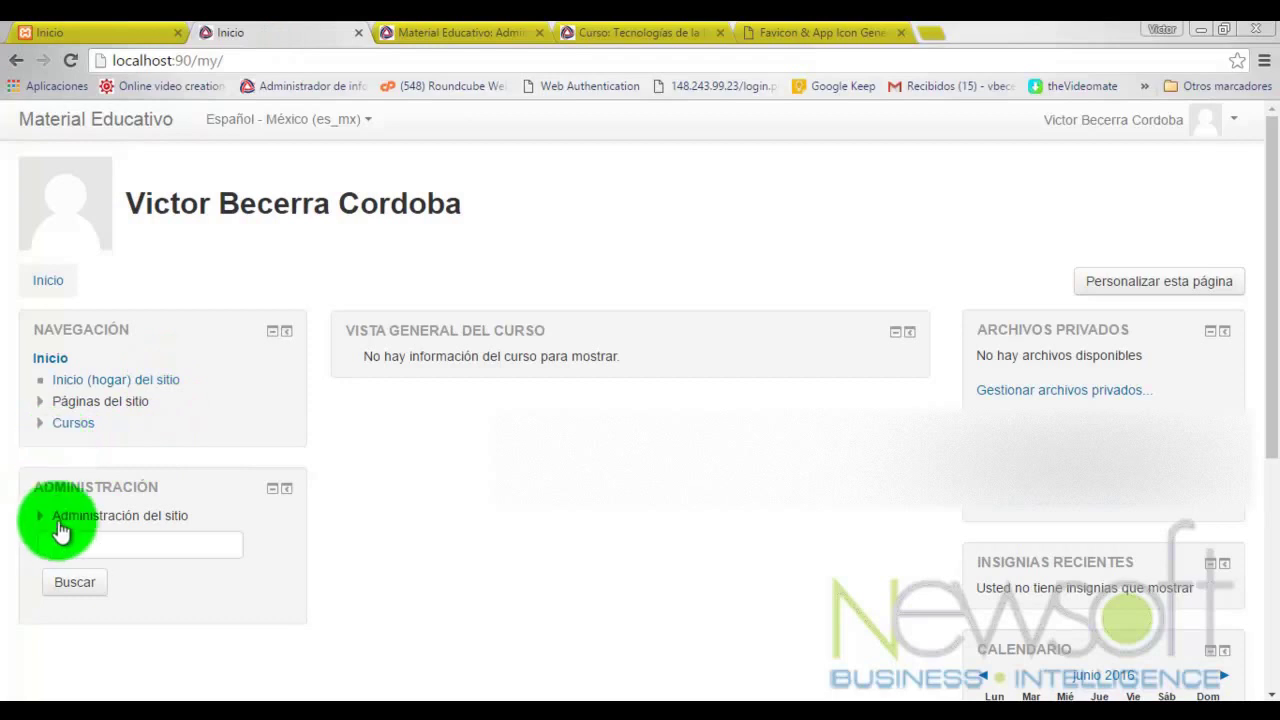
pyautogui.click(58, 522)
pyautogui.scroll(-2, 57, 528)
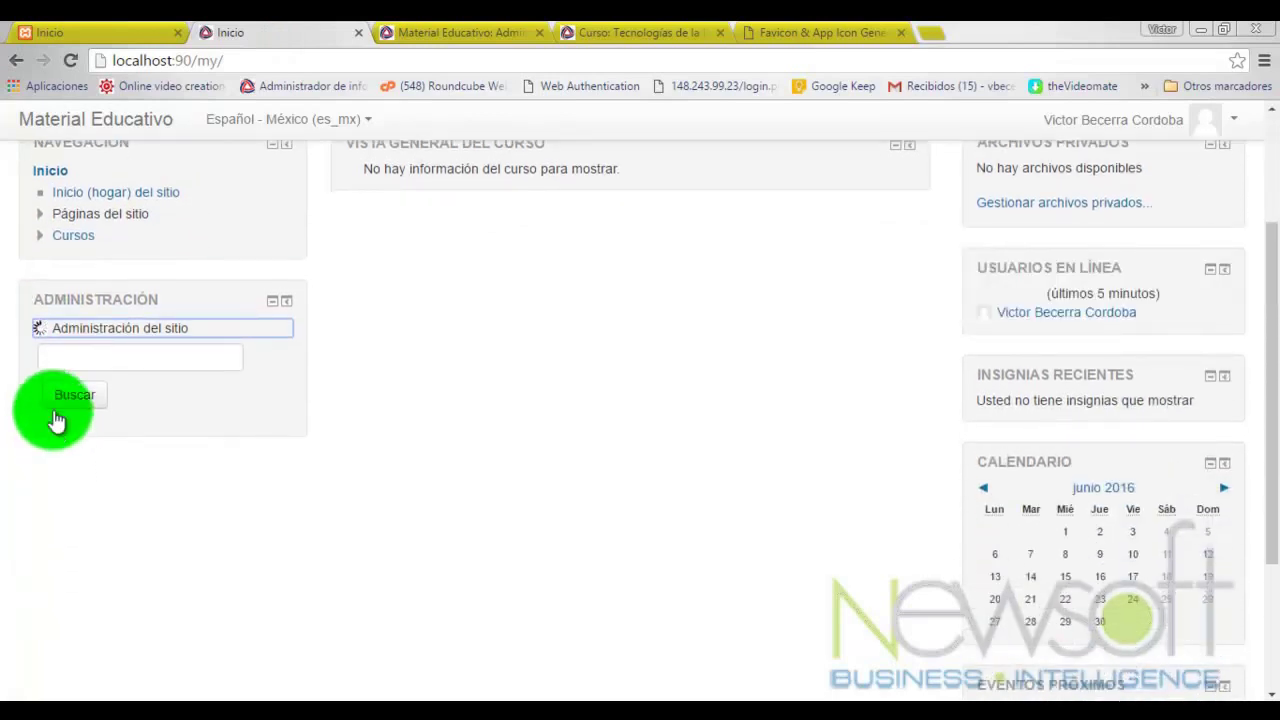
pyautogui.click(60, 438)
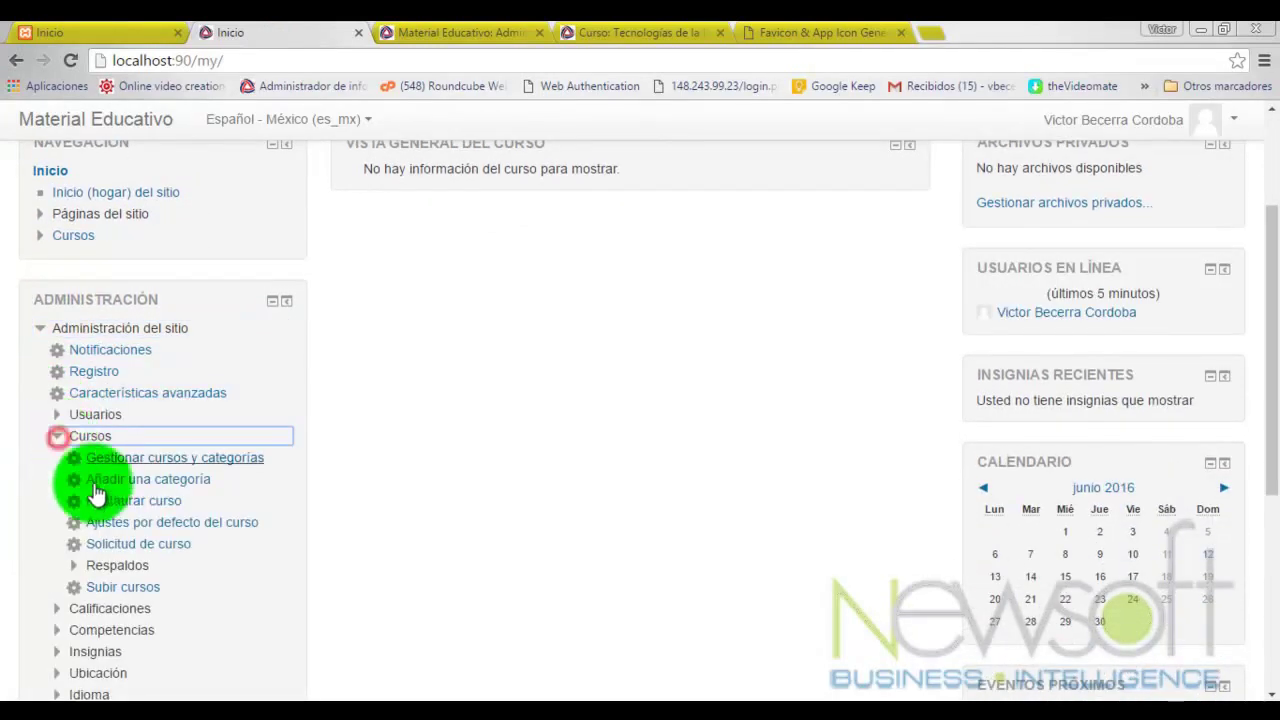
# Step: Examine the course administration icons on the Tecnologías de la Información course page, collapsing Curso actual in the navigation block
pyautogui.click(652, 32)
pyautogui.scroll(-2, 194, 386)
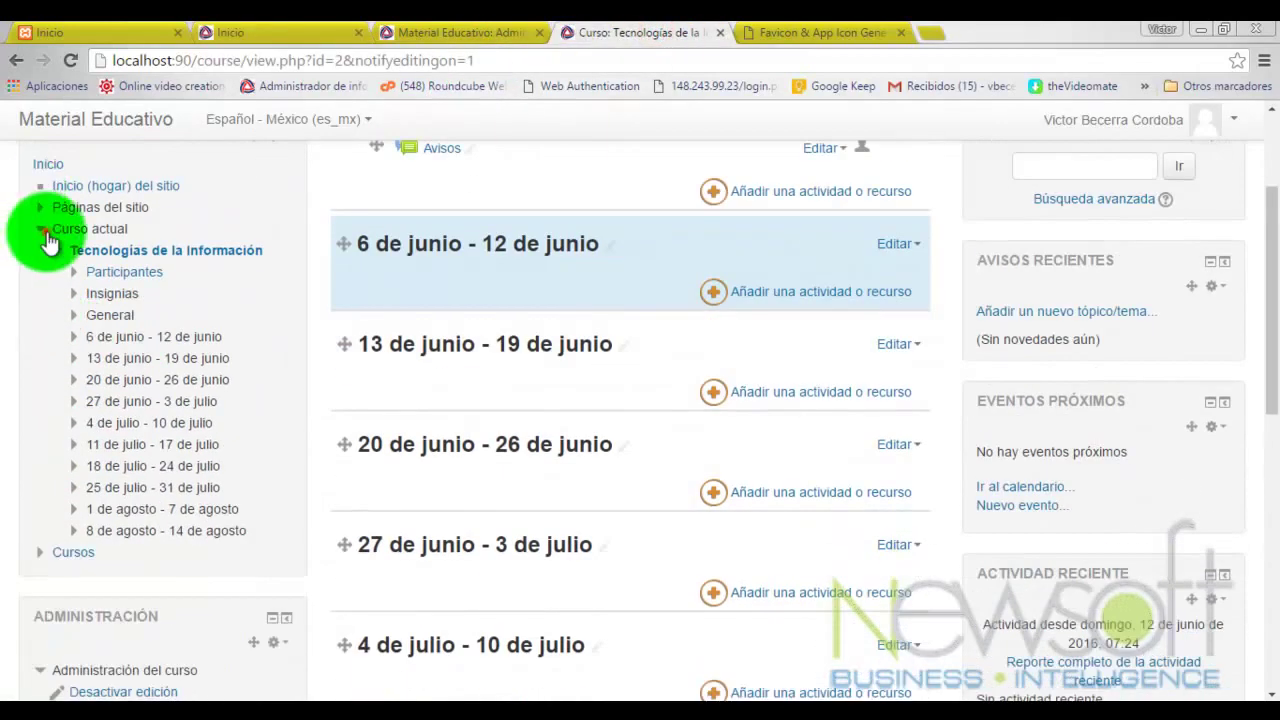
pyautogui.click(40, 229)
pyautogui.scroll(-2, 34, 414)
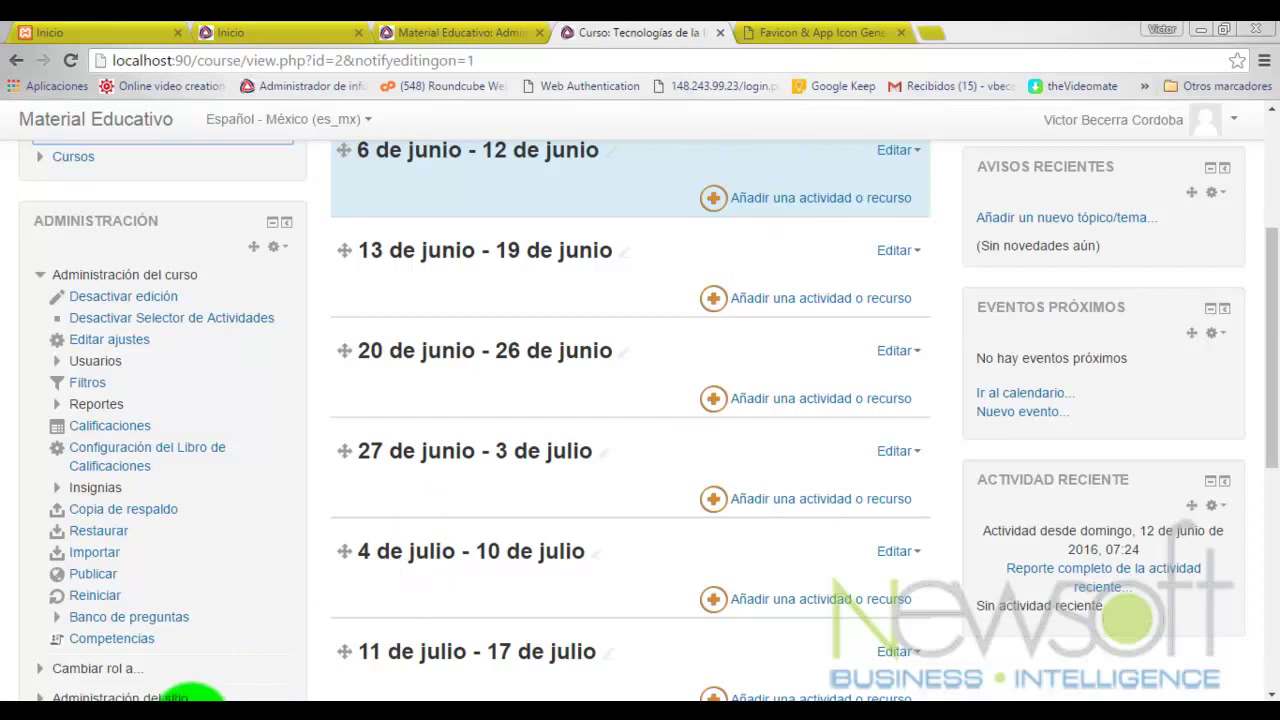
pyautogui.moveTo(188, 698)
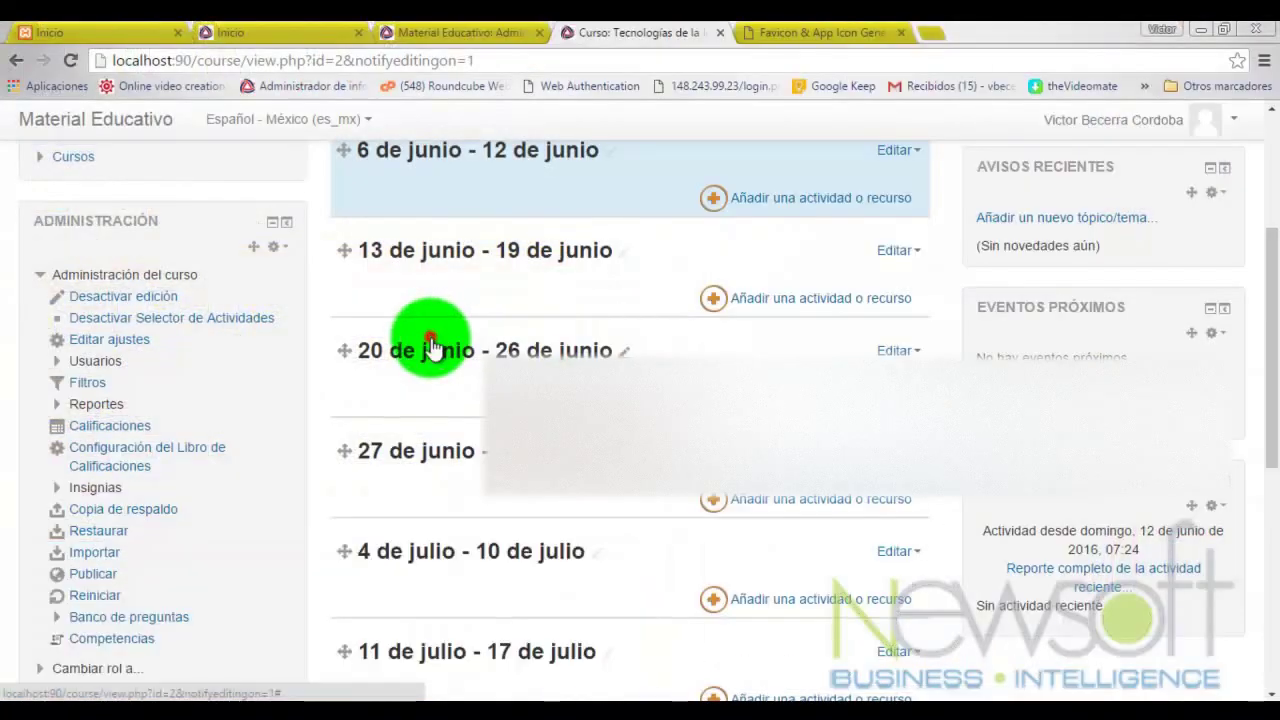
pyautogui.click(430, 342)
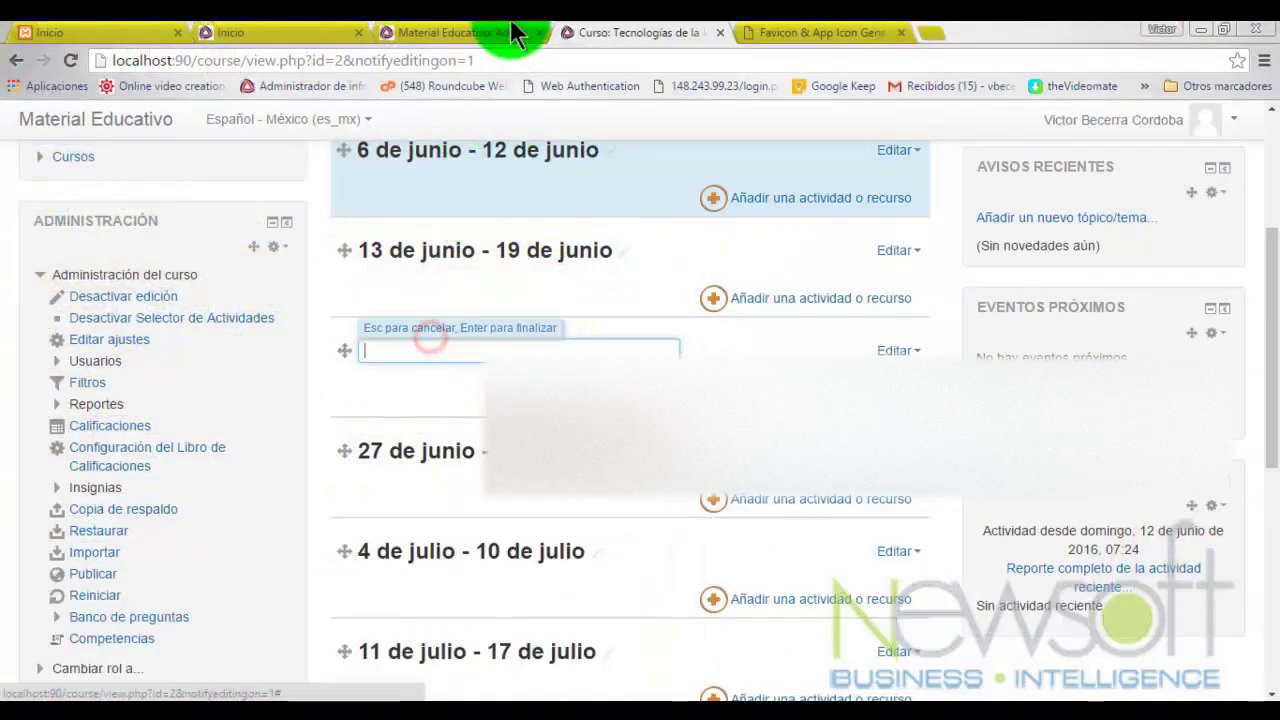
# Step: Review the theme selector page with the theme cache option, and switch back to the customised i folder in File Explorer
pyautogui.click(513, 30)
pyautogui.scroll(-2, 611, 471)
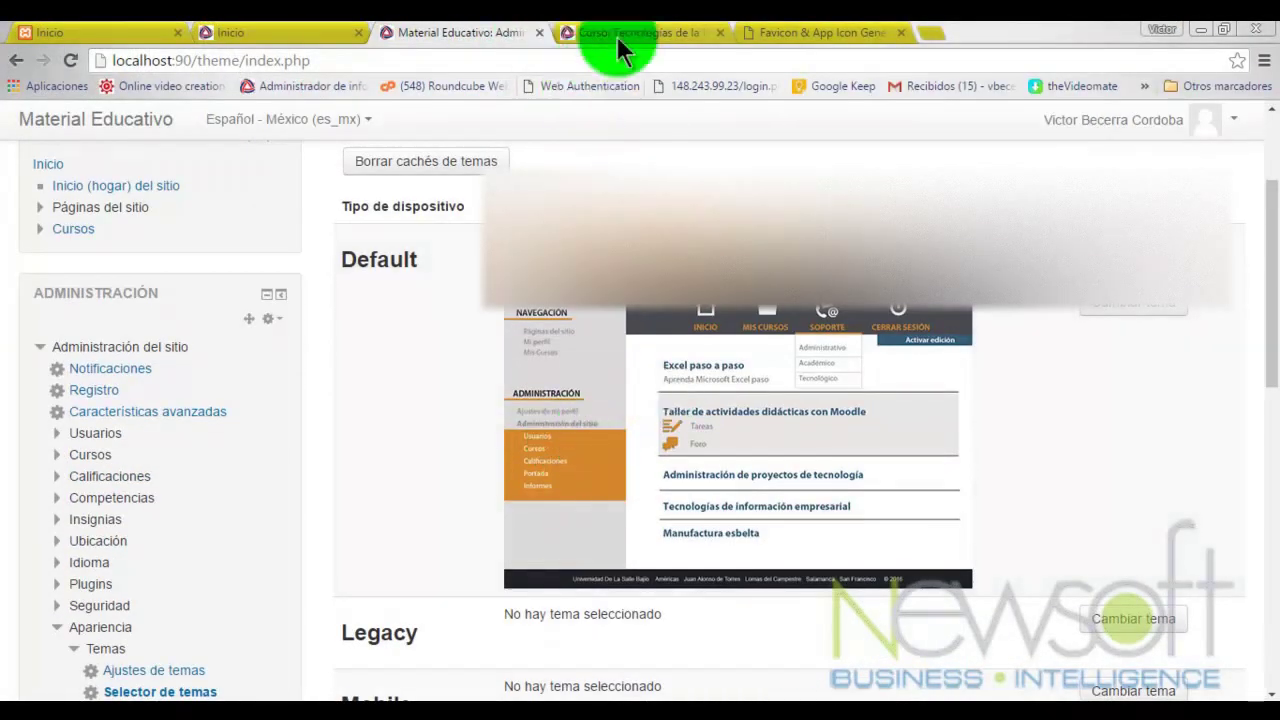
pyautogui.moveTo(428, 606)
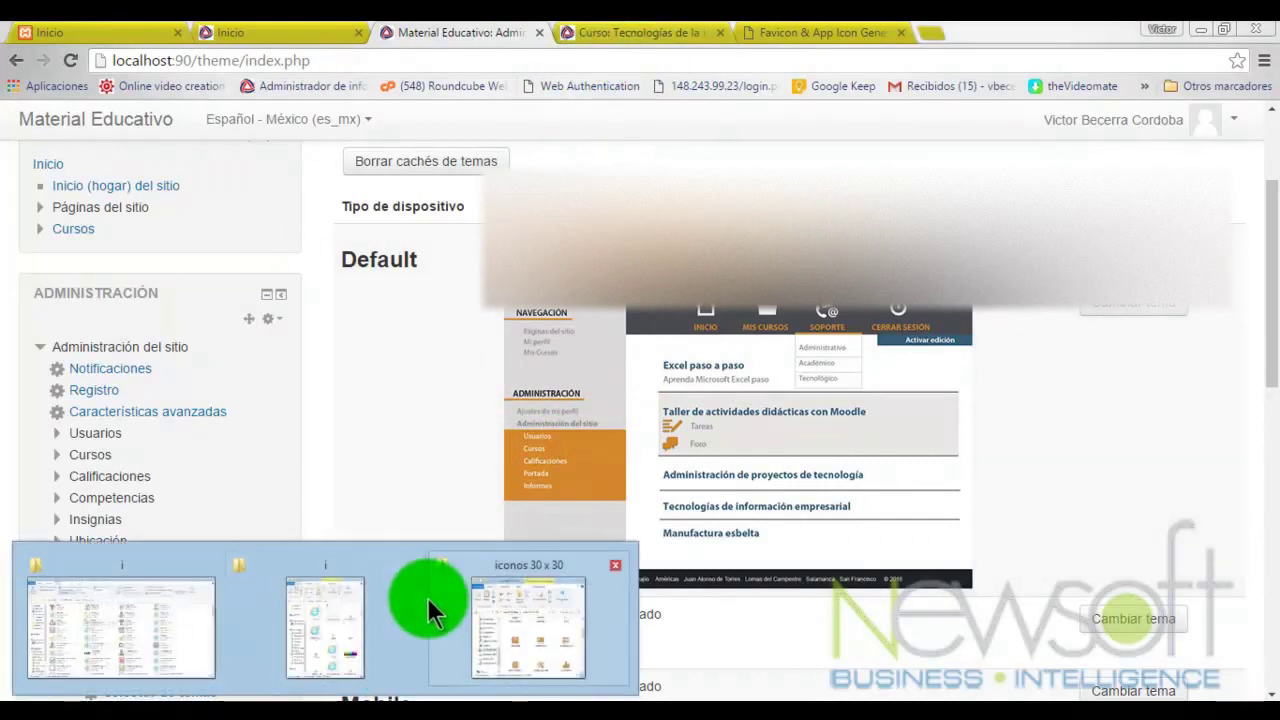
pyautogui.click(335, 632)
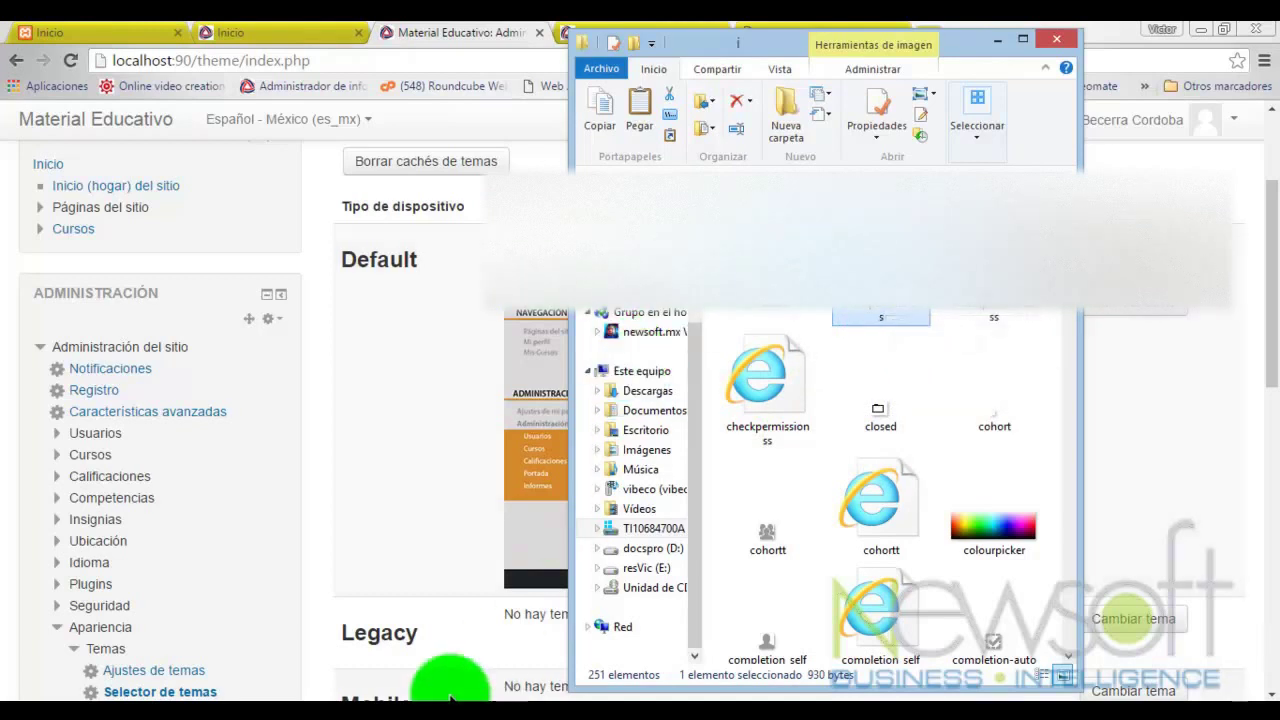
# Step: Create a folder named respaldo in the first window's pix\i folder of default icons
pyautogui.moveTo(300, 700)
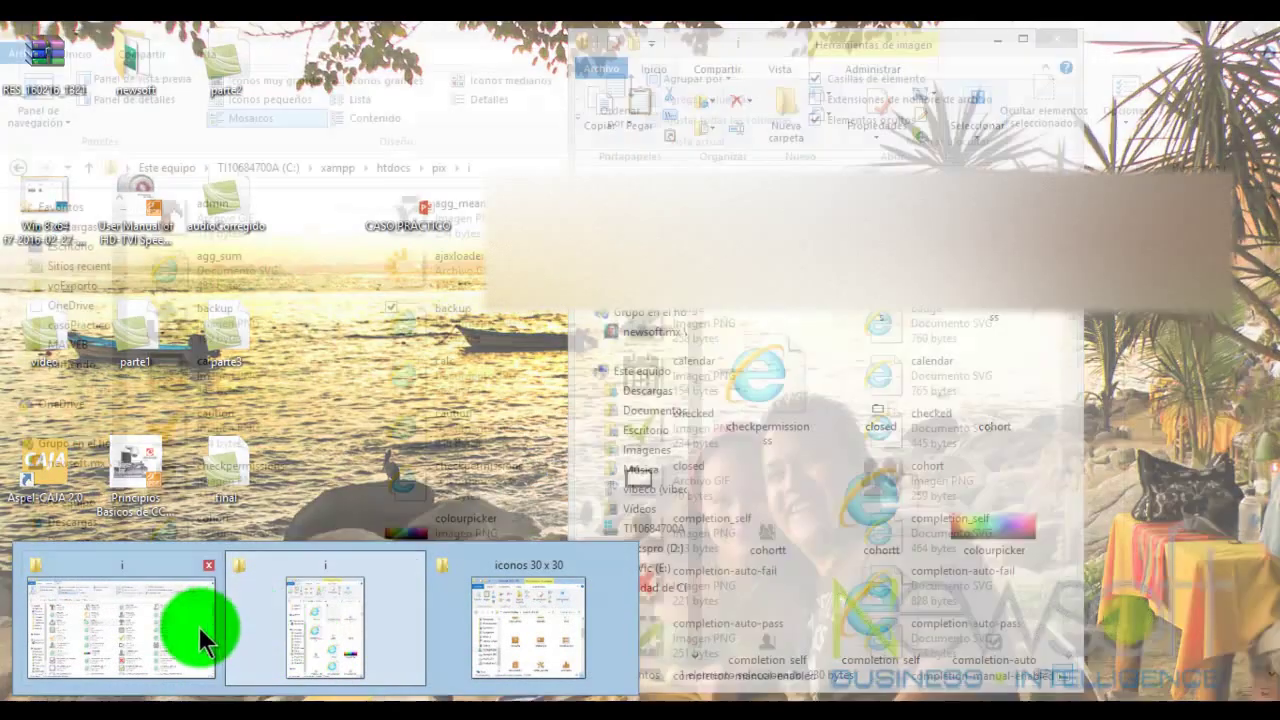
pyautogui.click(195, 627)
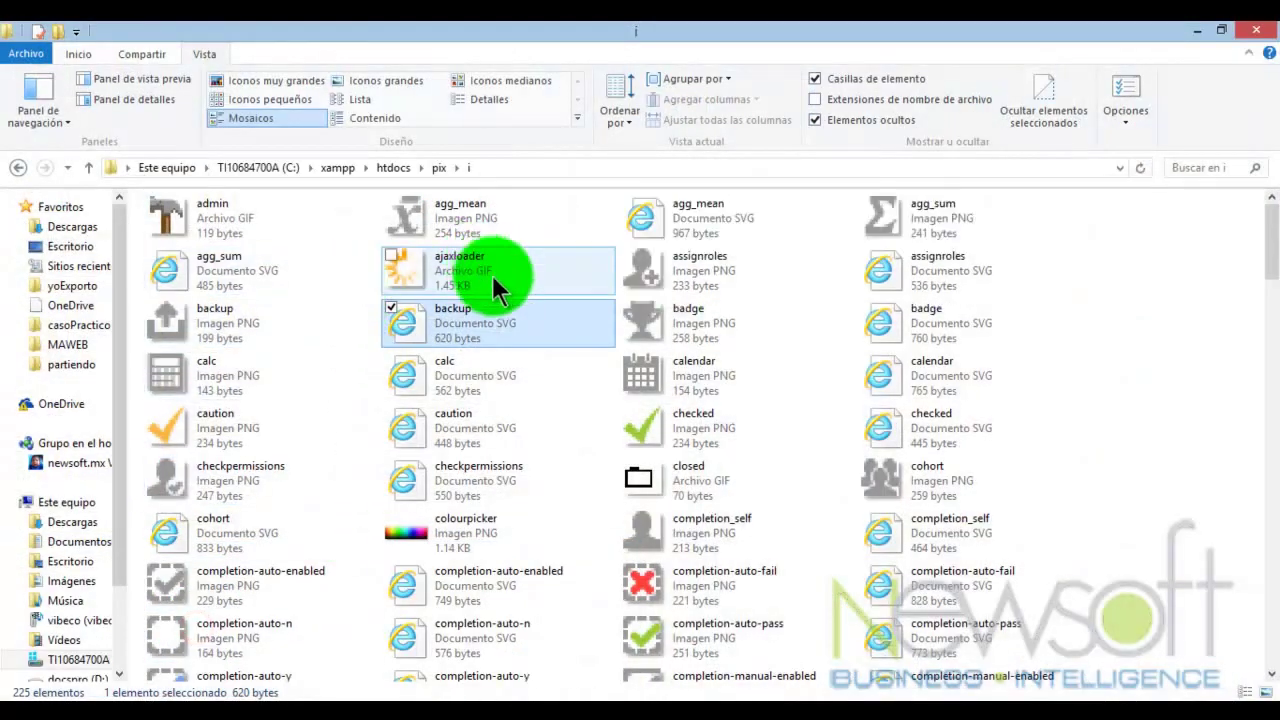
pyautogui.click(80, 54)
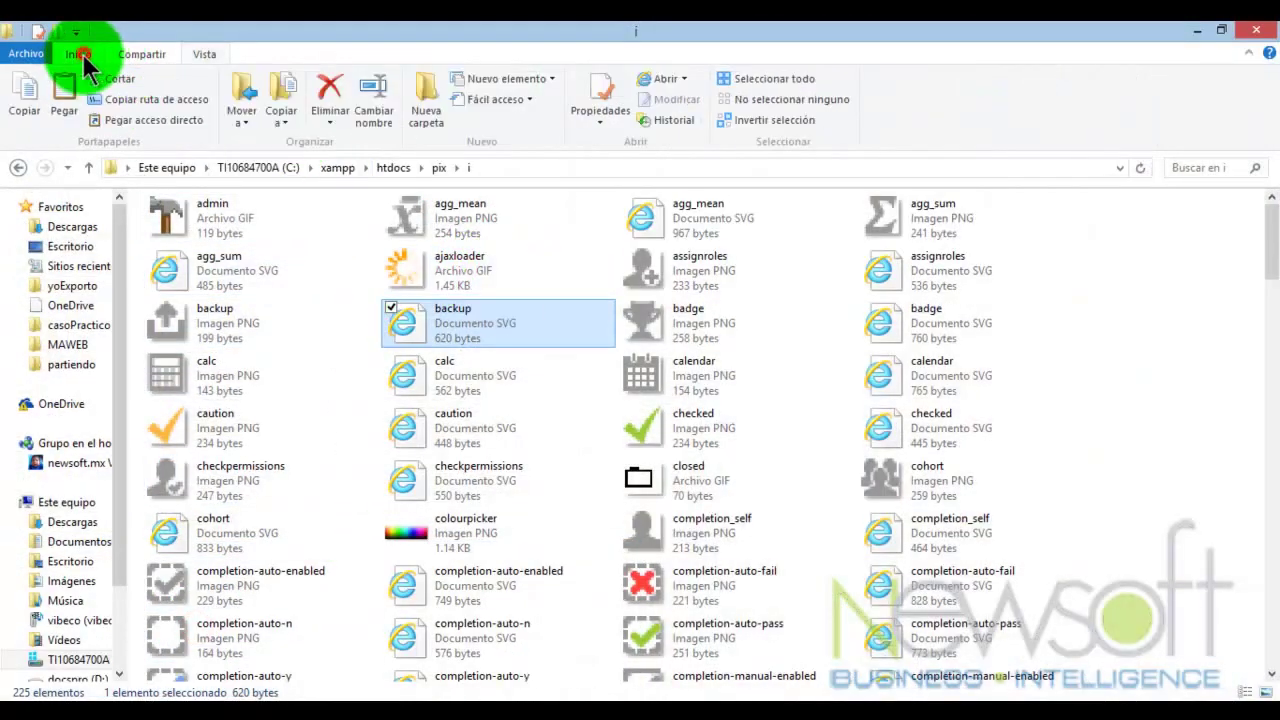
pyautogui.click(420, 112)
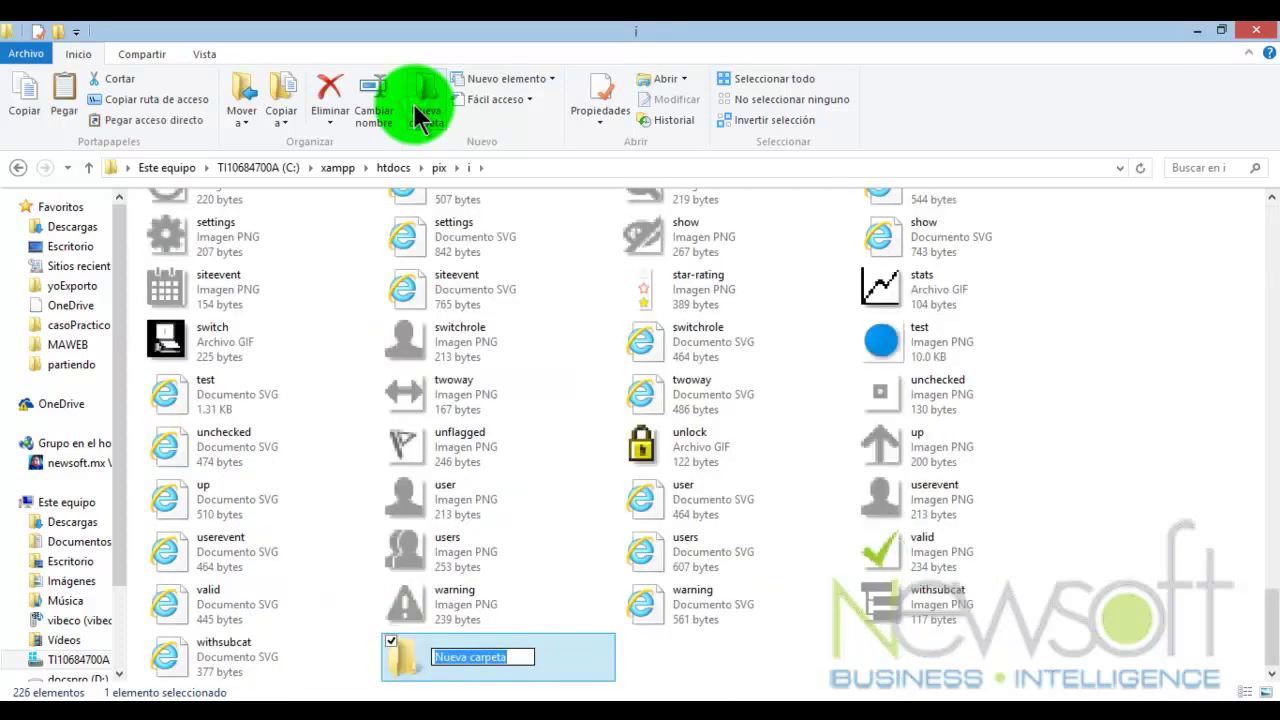
pyautogui.press('Return')
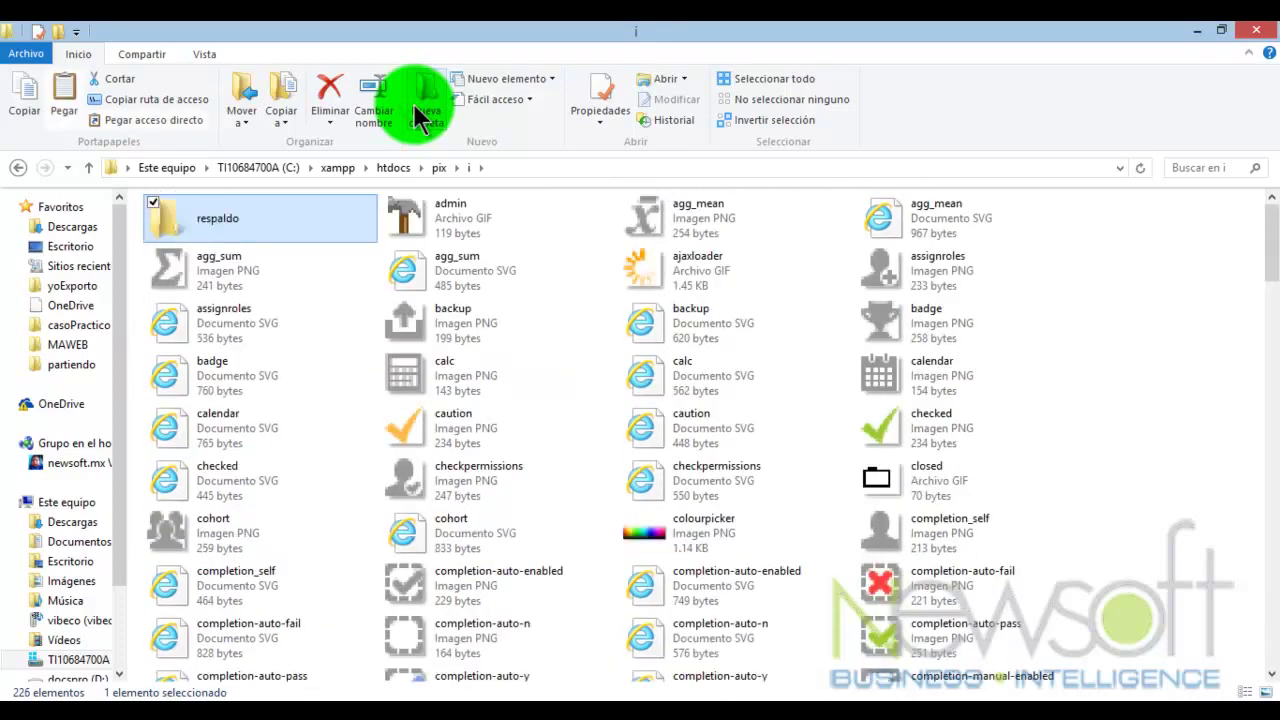
# Step: Move all the default icon files in pix\i, except the respaldo folder itself, into respaldo
pyautogui.hotkey('ctrl', 'a')
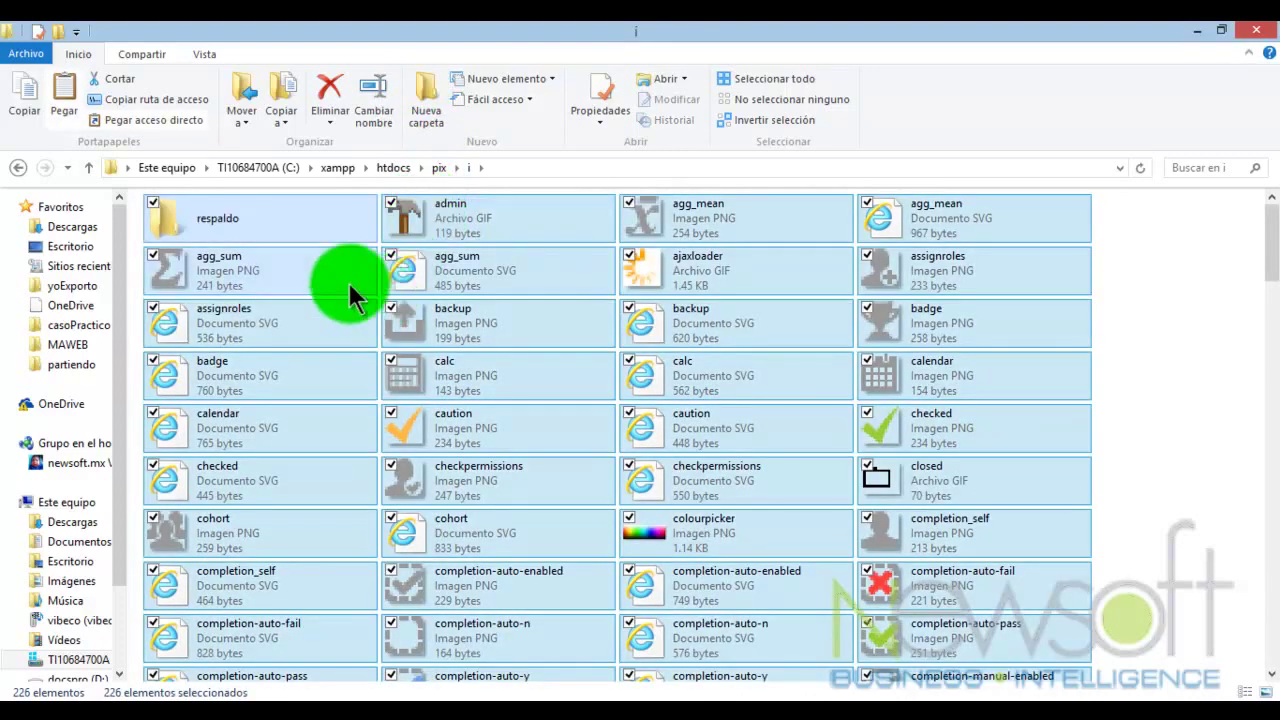
pyautogui.keyDown('ctrl'); pyautogui.click(212, 223); pyautogui.keyUp('ctrl')
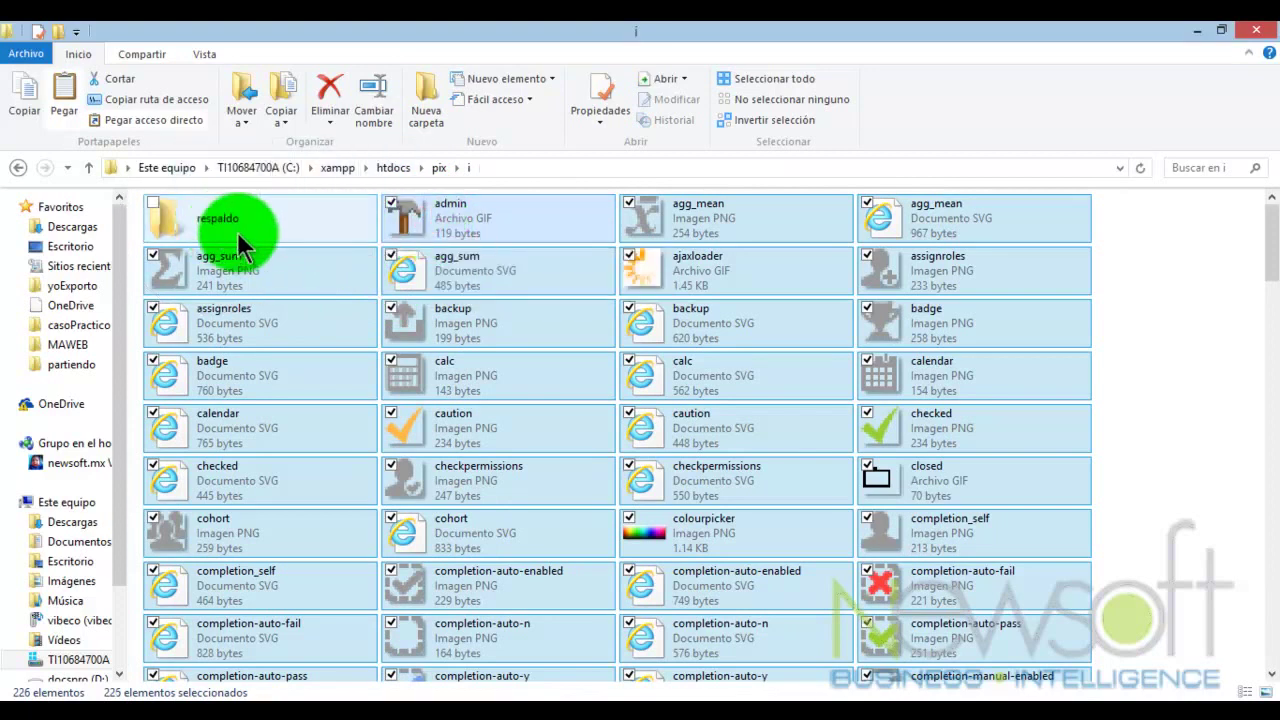
pyautogui.moveTo(239, 240); pyautogui.dragTo(239, 236)
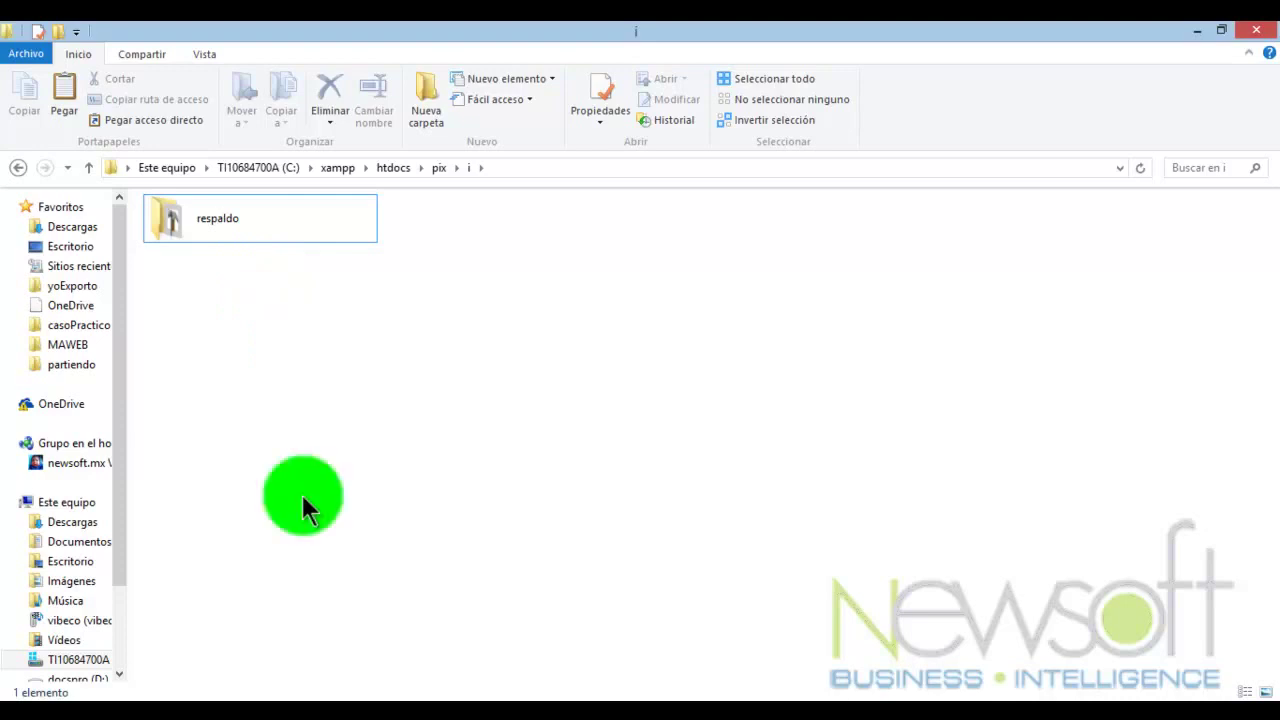
pyautogui.click(206, 236)
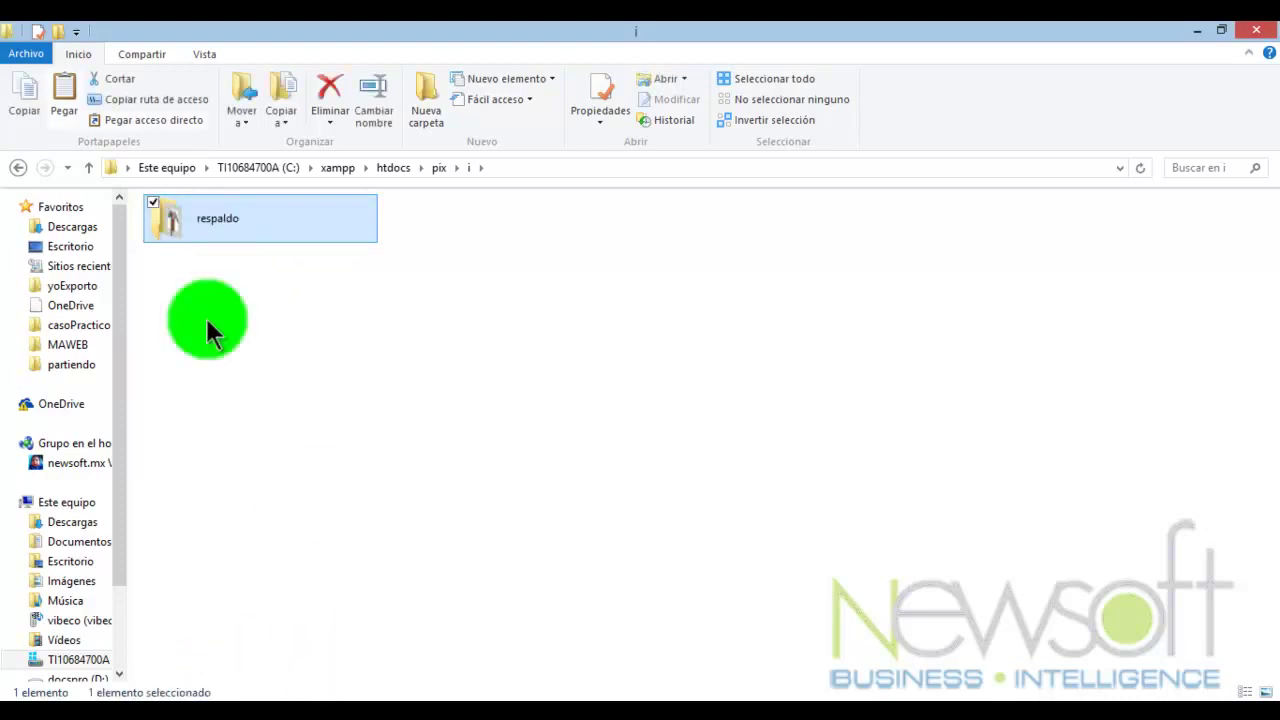
# Step: Paste a copy of the respaldo folder into the second window's pix folder and rename it iTrabajo
pyautogui.moveTo(285, 695)
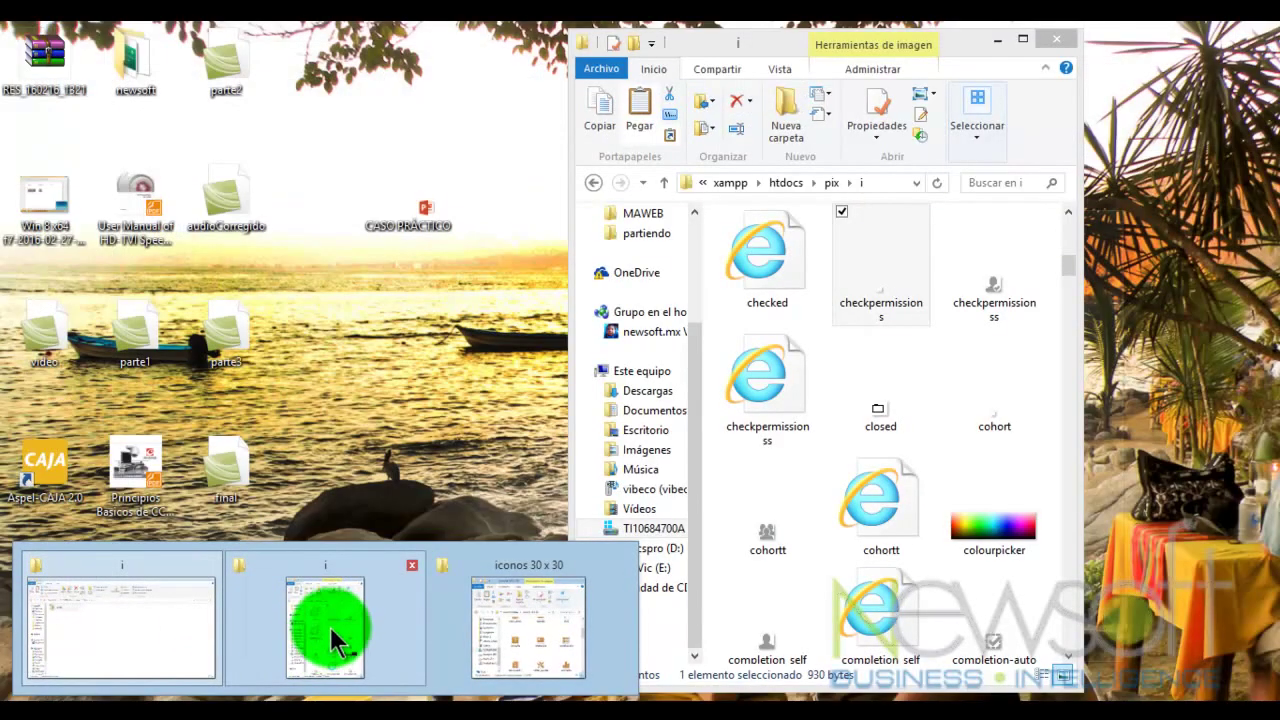
pyautogui.click(333, 625)
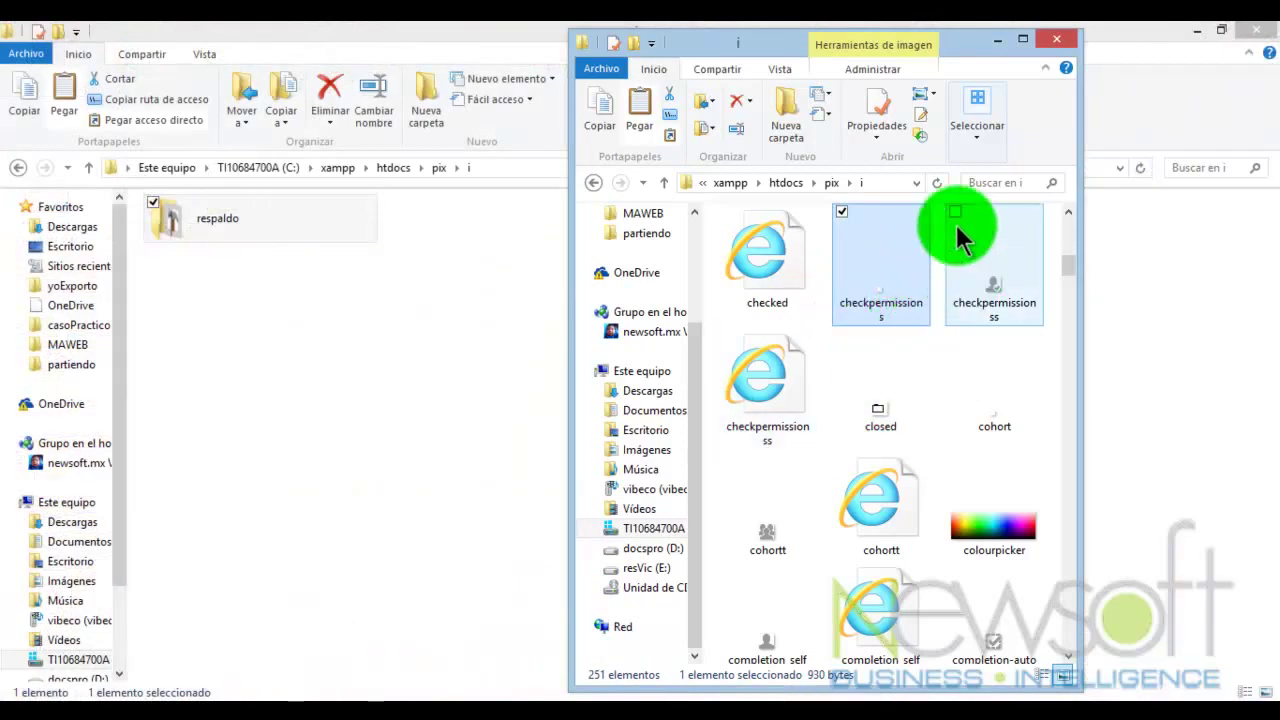
pyautogui.click(830, 185)
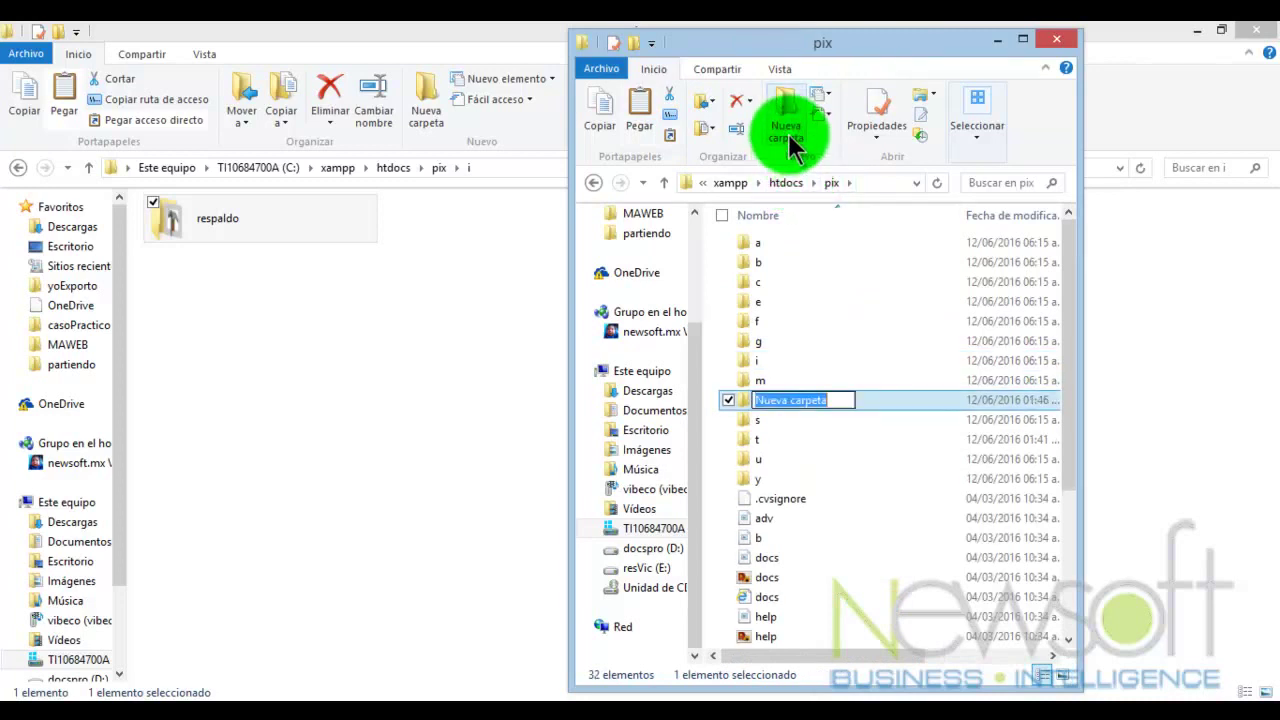
pyautogui.press('/')
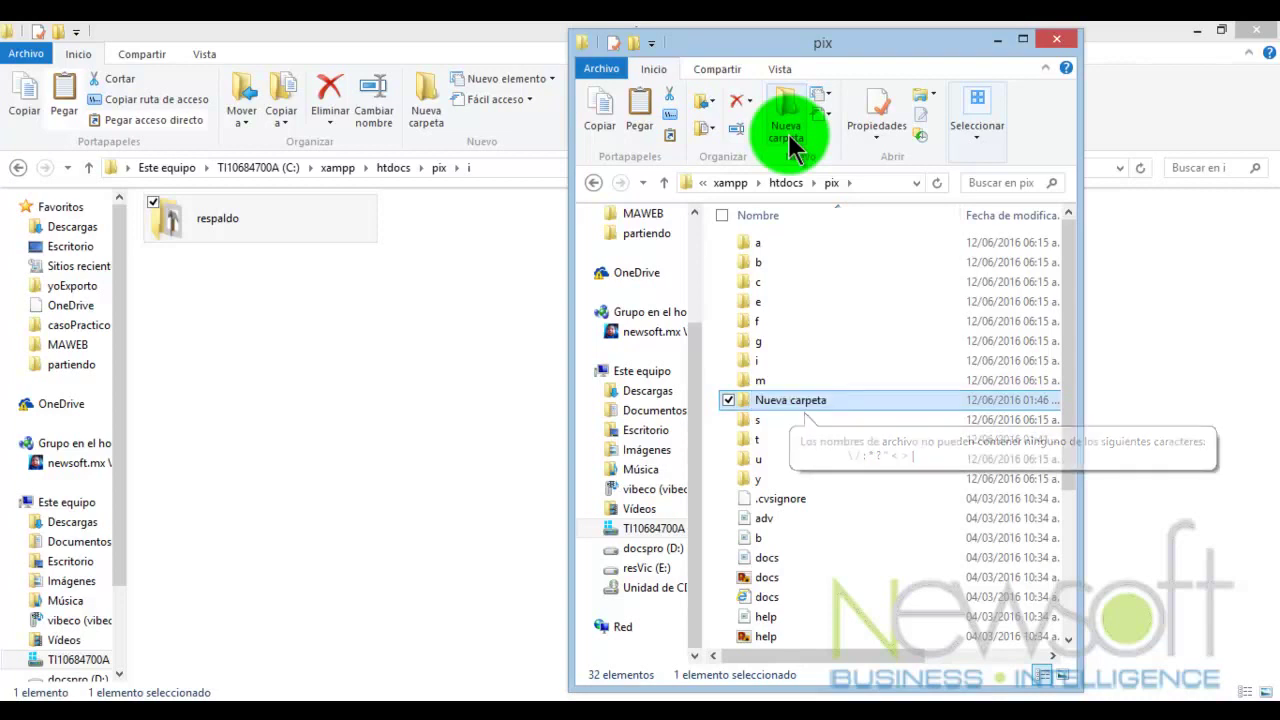
pyautogui.hotkey('ctrl', 'z')
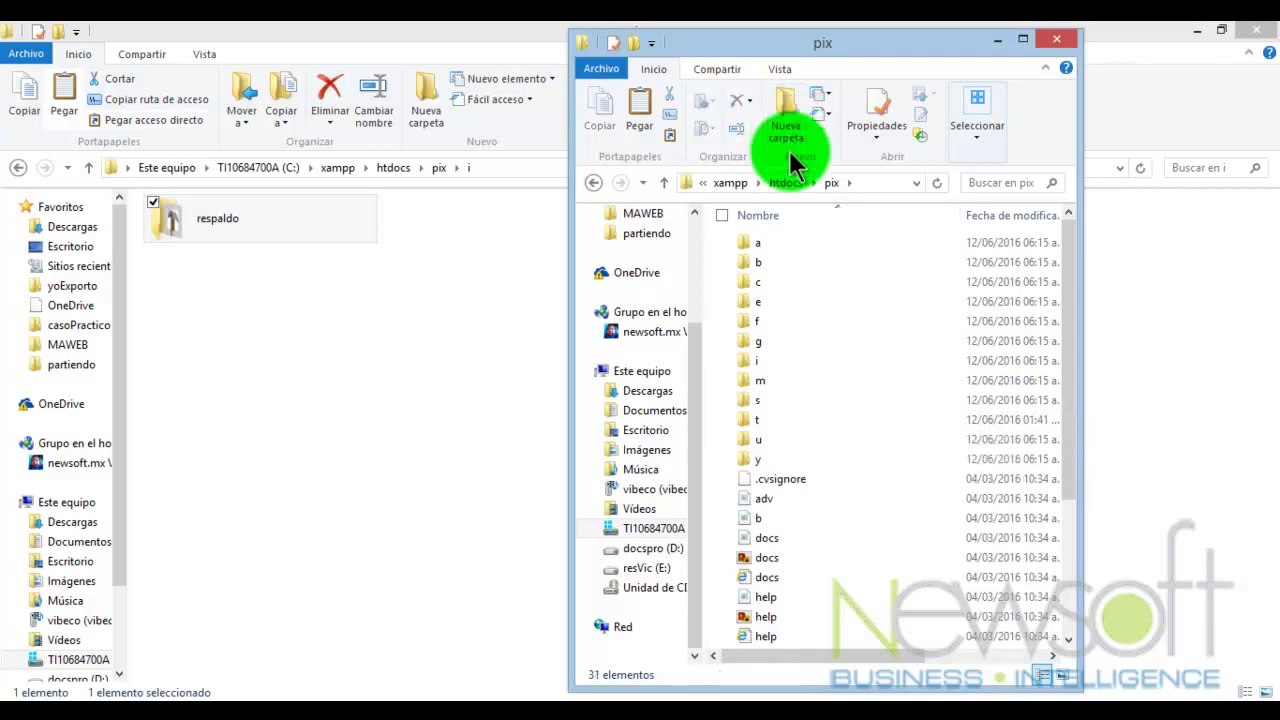
pyautogui.hotkey('ctrl', 'v')
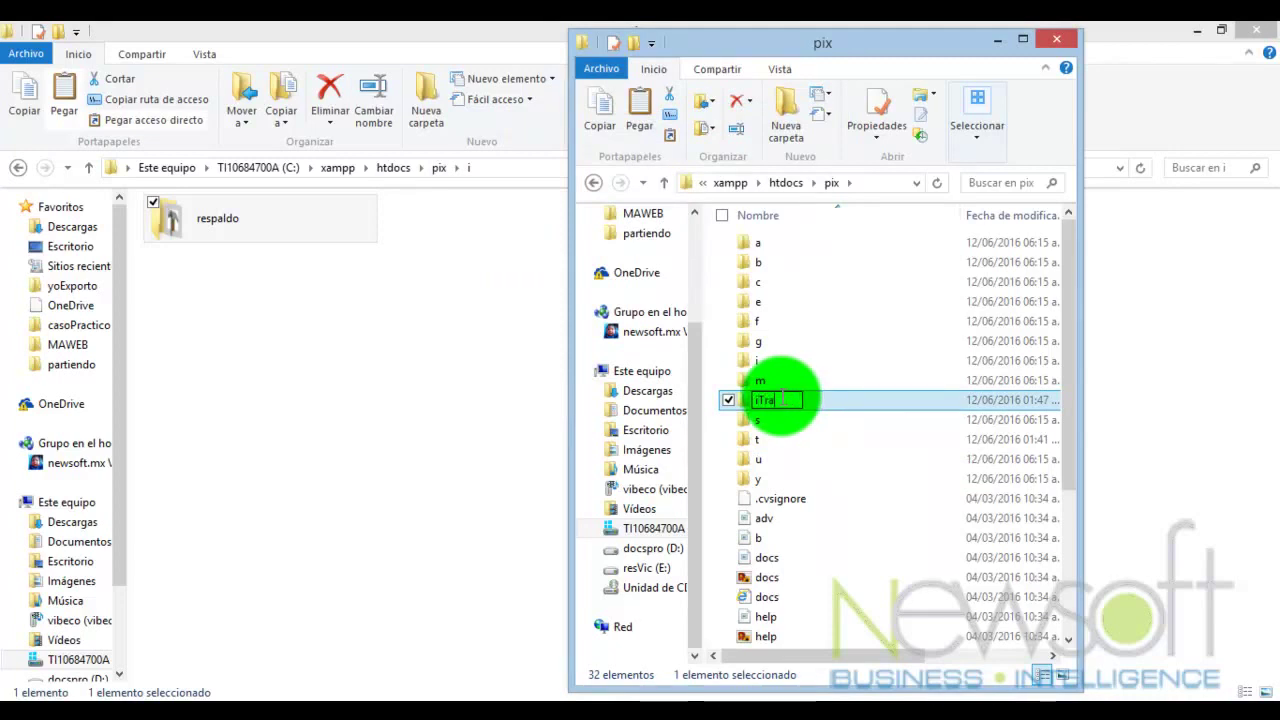
pyautogui.press('Return')
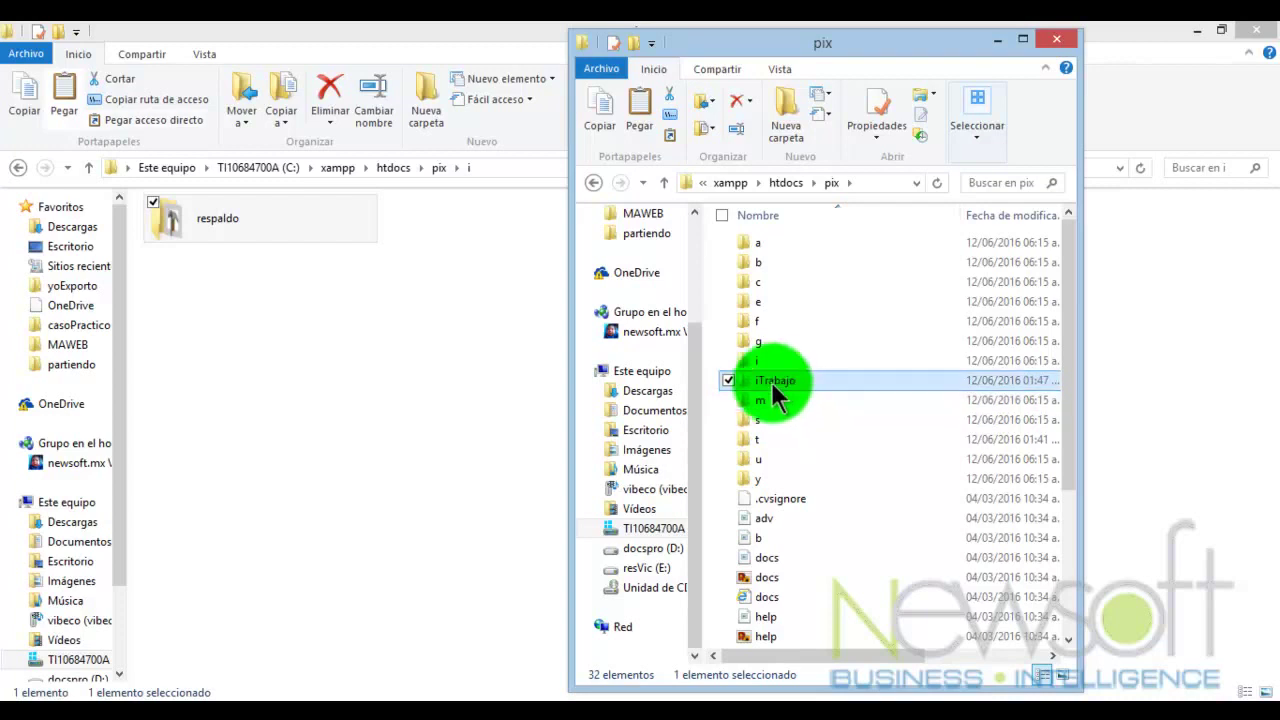
# Step: Open the iTrabajo folder, display its files as tiles (Mosaicos) and look through the default icons
pyautogui.click(770, 385)
pyautogui.doubleClick(770, 385)
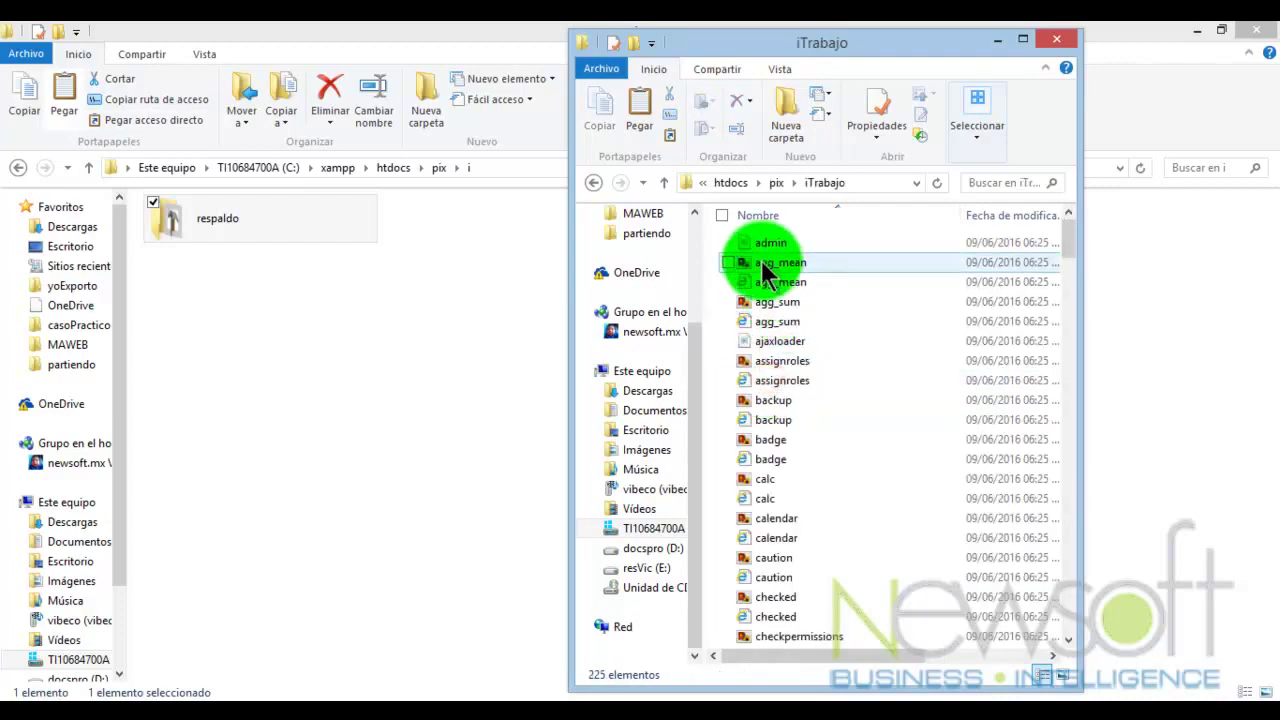
pyautogui.click(780, 69)
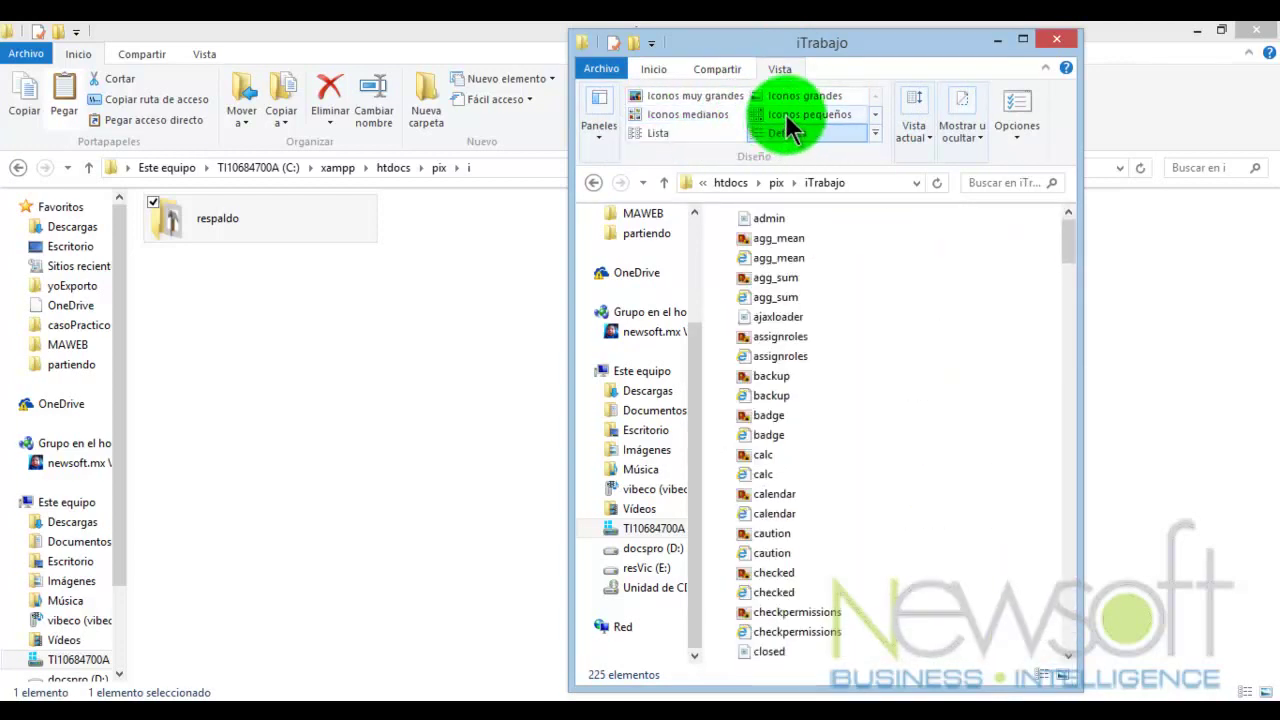
pyautogui.click(875, 114)
pyautogui.click(667, 132)
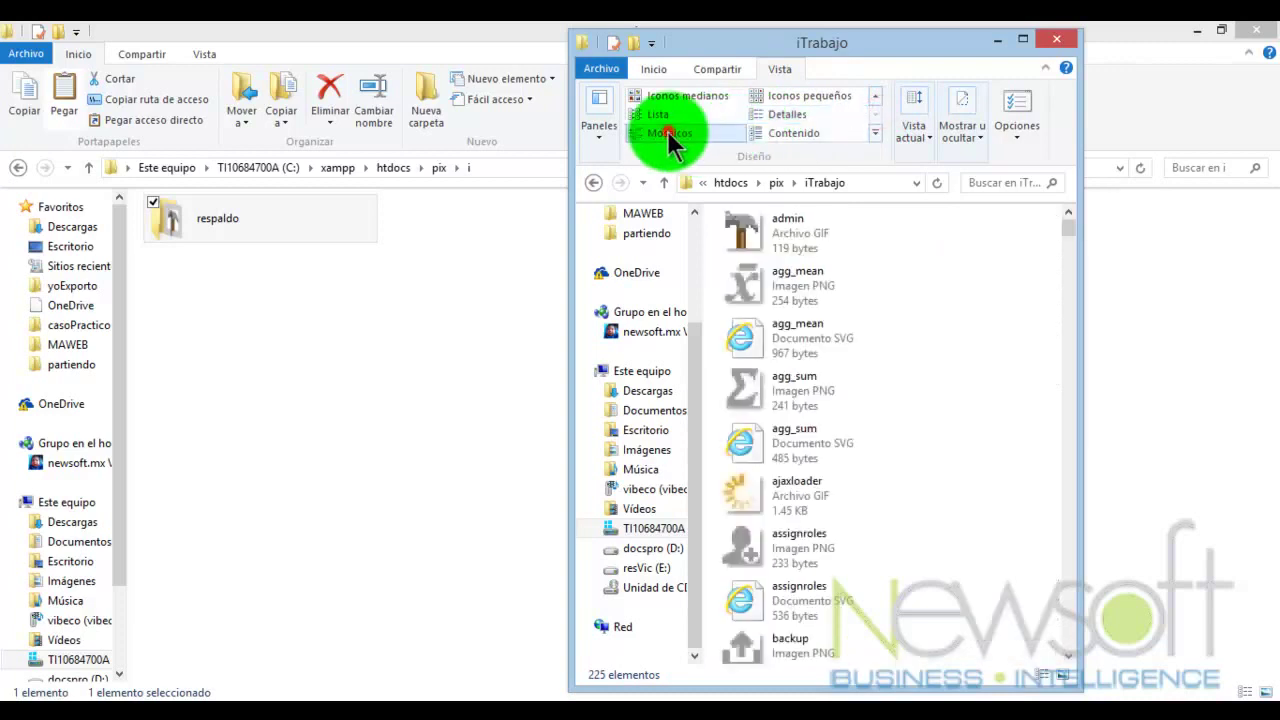
pyautogui.click(796, 272)
pyautogui.scroll(-3, 803, 328)
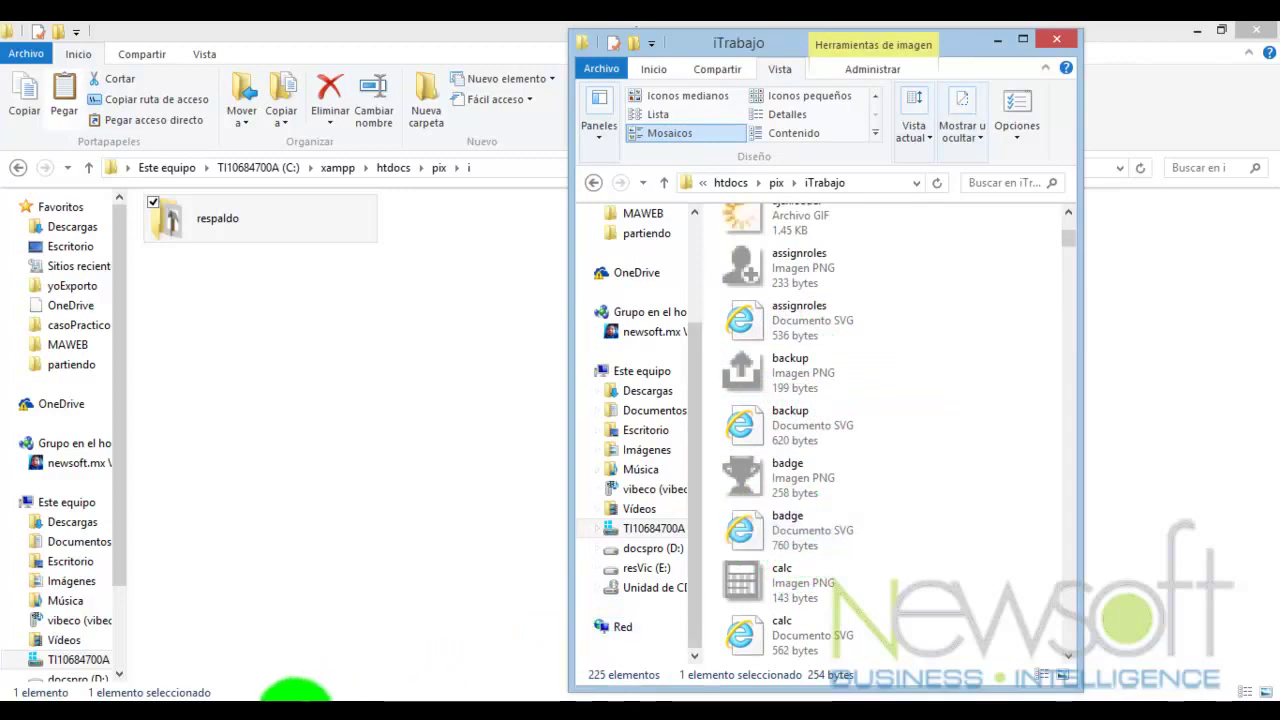
# Step: Copy all the customised icon files from the second window's pix\i folder into the first window's pix\i folder, alongside respaldo
pyautogui.click(325, 690)
pyautogui.click(330, 625)
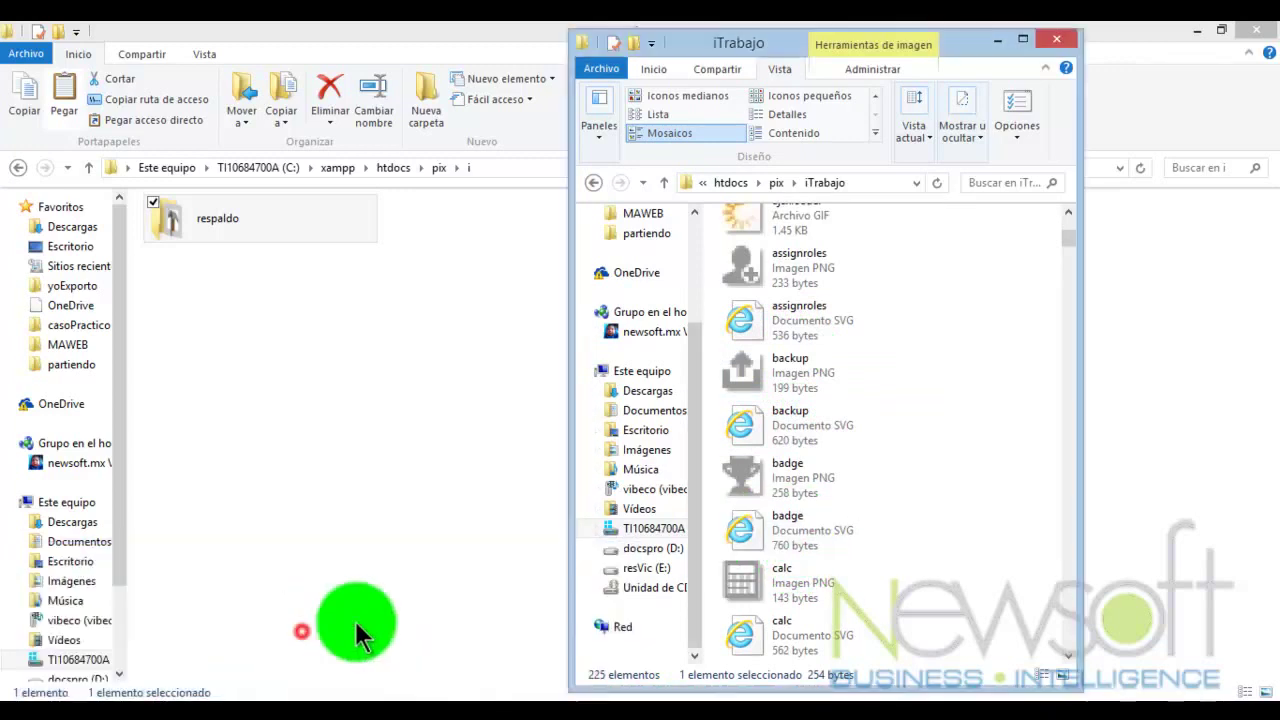
pyautogui.click(775, 183)
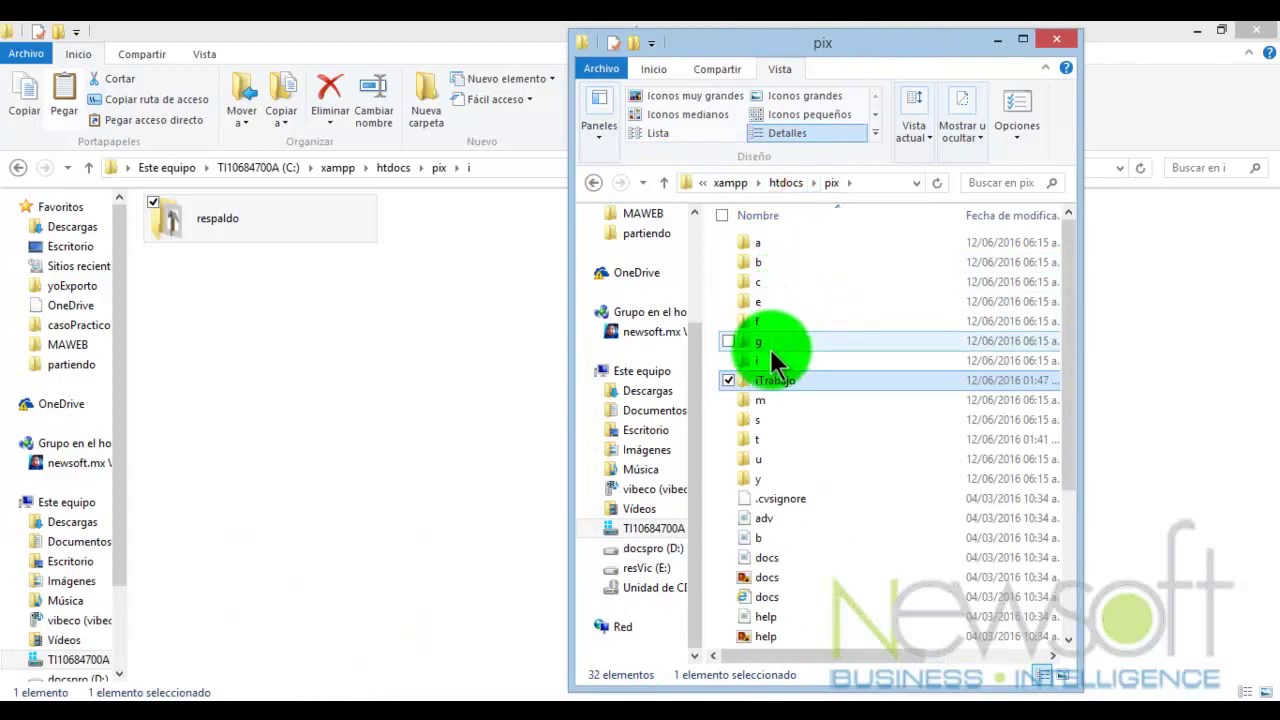
pyautogui.doubleClick(765, 350)
pyautogui.click(770, 283)
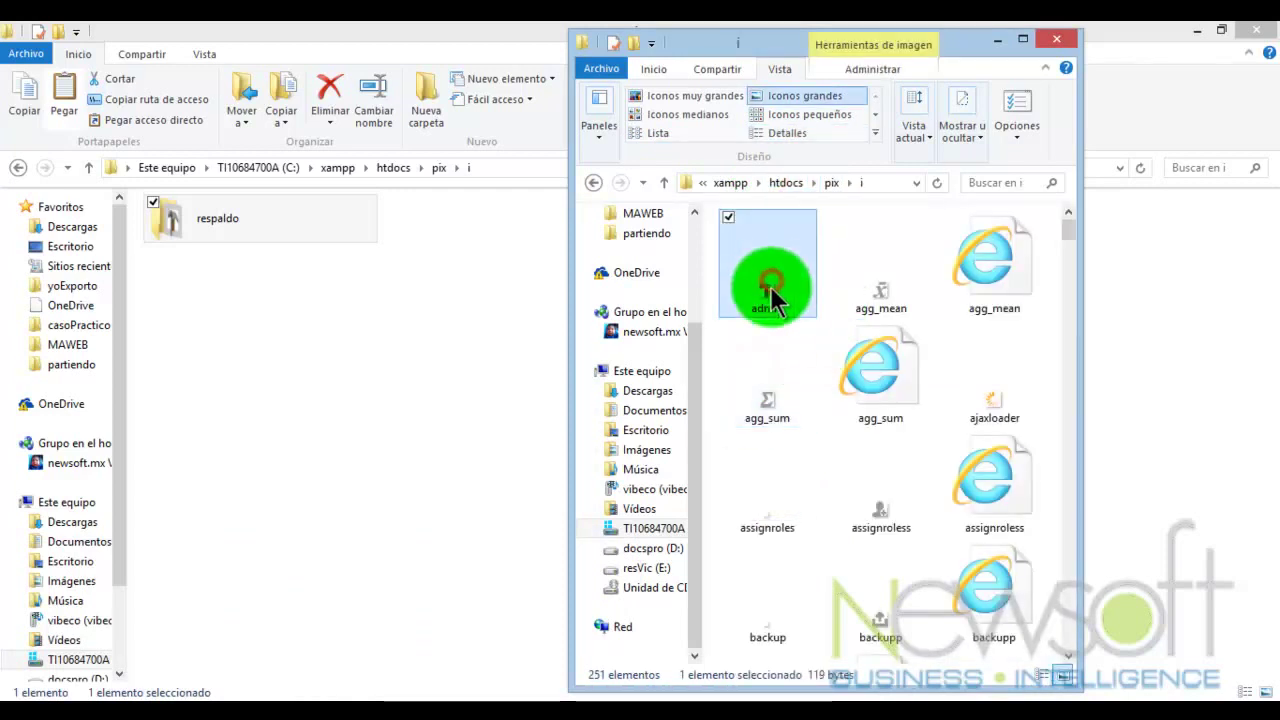
pyautogui.scroll(-5, 836, 480)
pyautogui.scroll(-10, 835, 478)
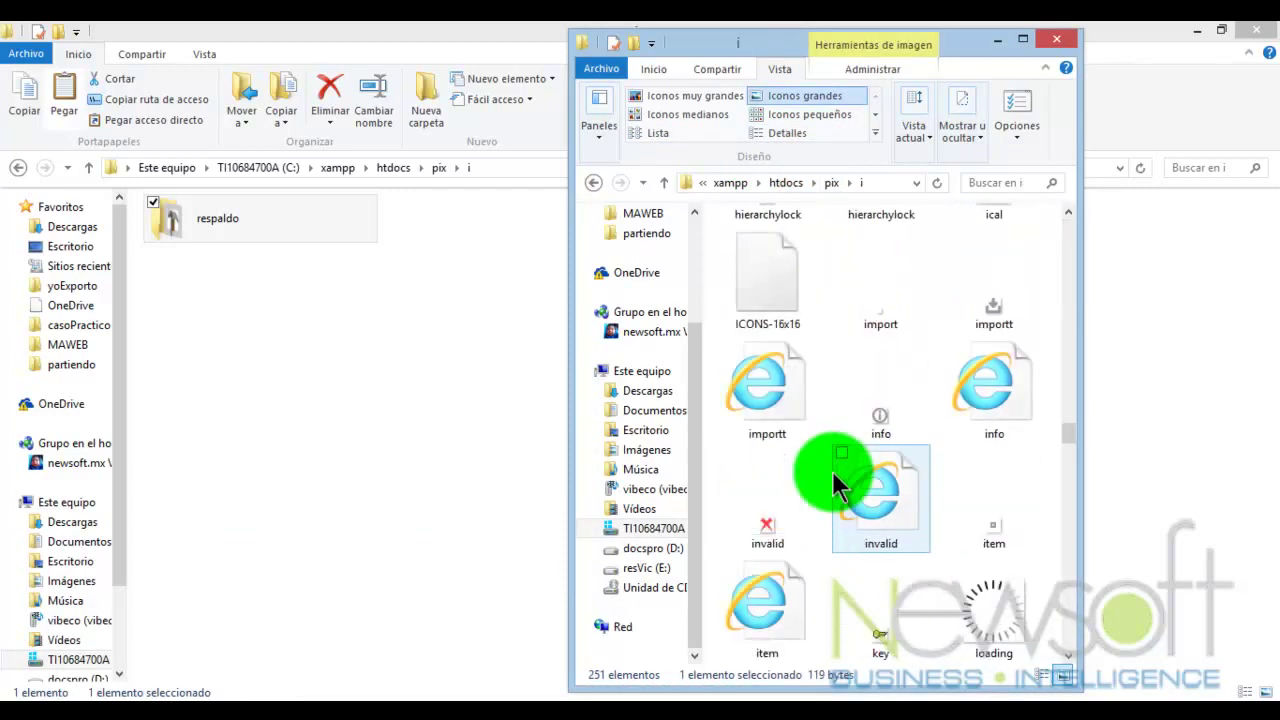
pyautogui.scroll(-5, 832, 471)
pyautogui.hotkey('ctrl', 'a')
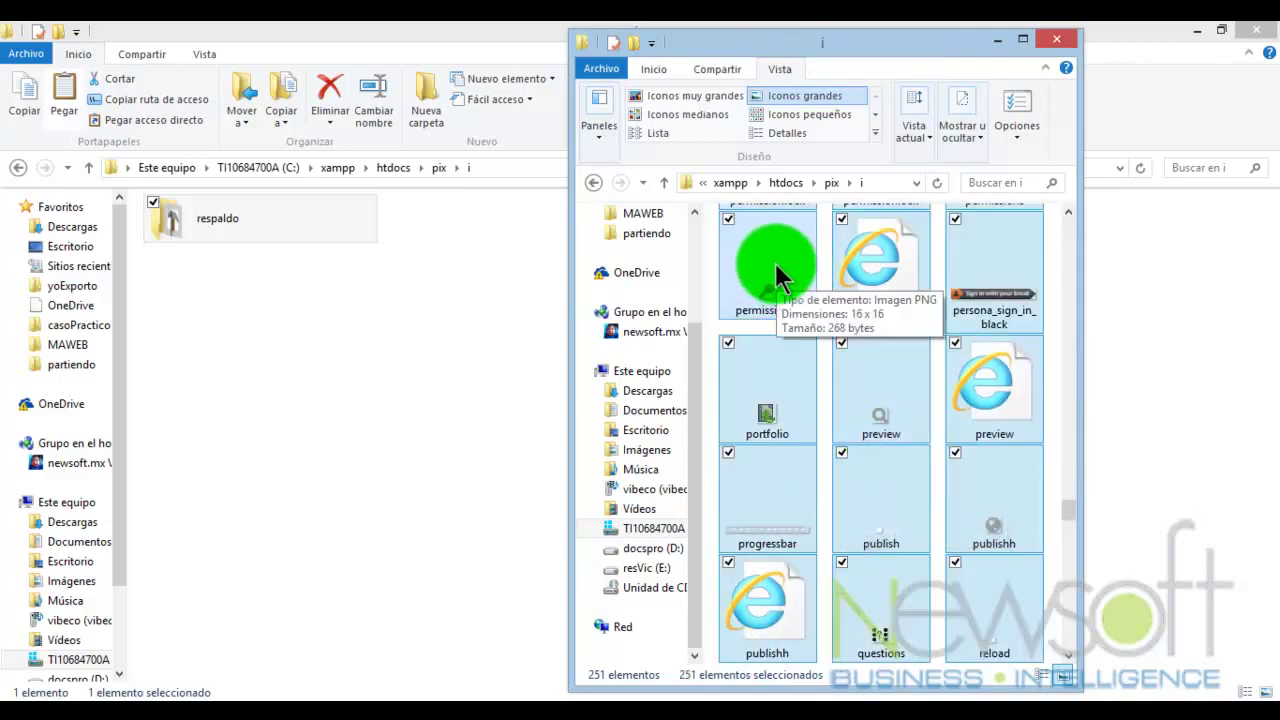
pyautogui.click(335, 362)
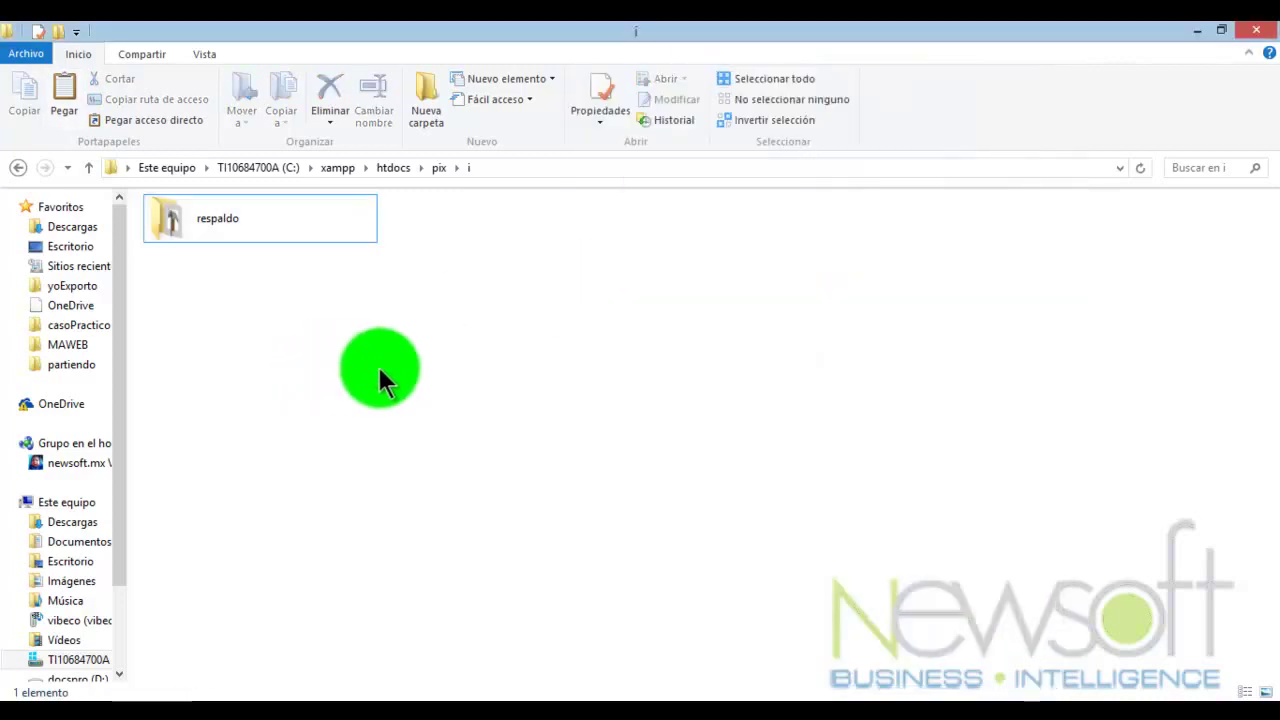
pyautogui.hotkey('ctrl', 'v')
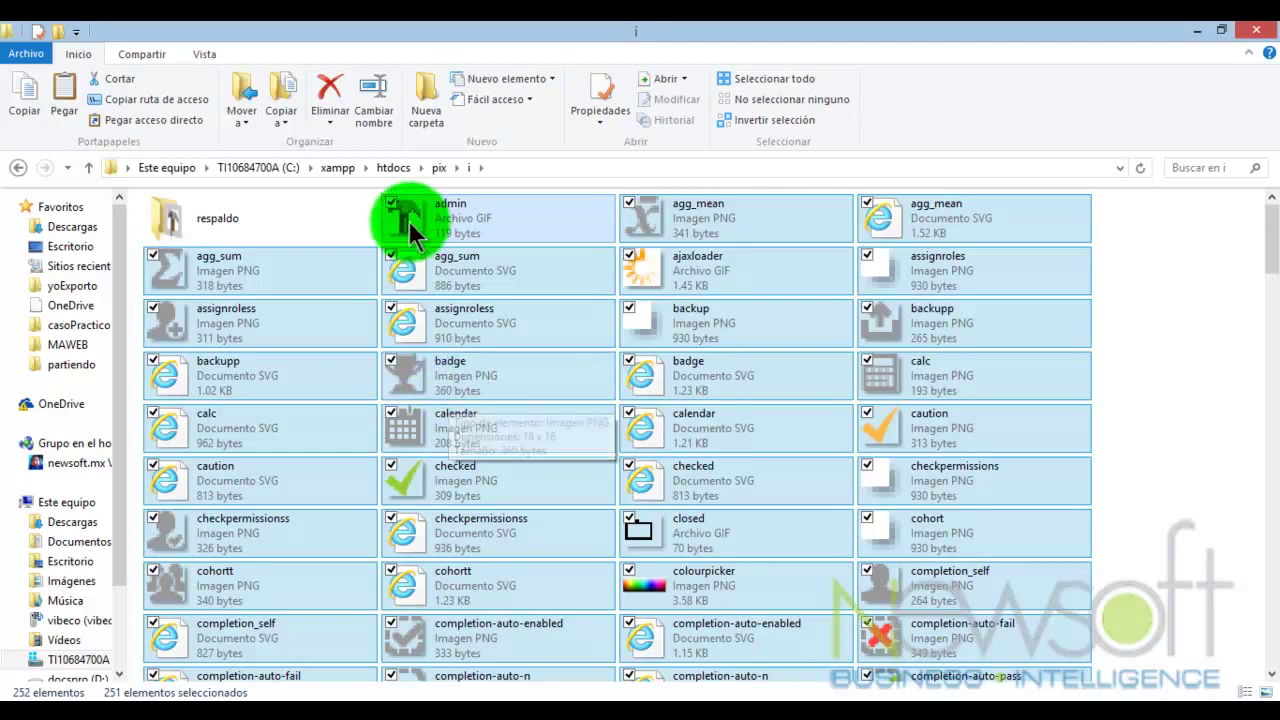
# Step: Look over the icons in the first window's pix\t folder and return to its pix\i folder
pyautogui.click(438, 168)
pyautogui.doubleClick(199, 415)
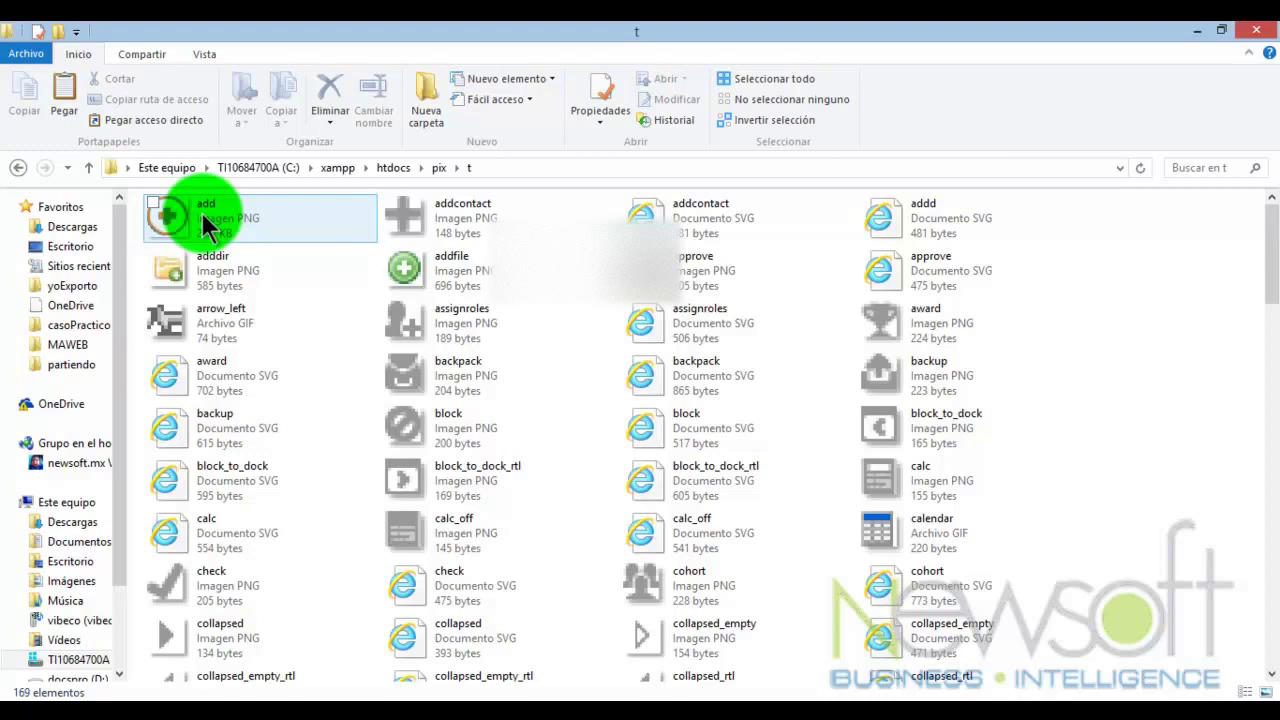
pyautogui.click(437, 168)
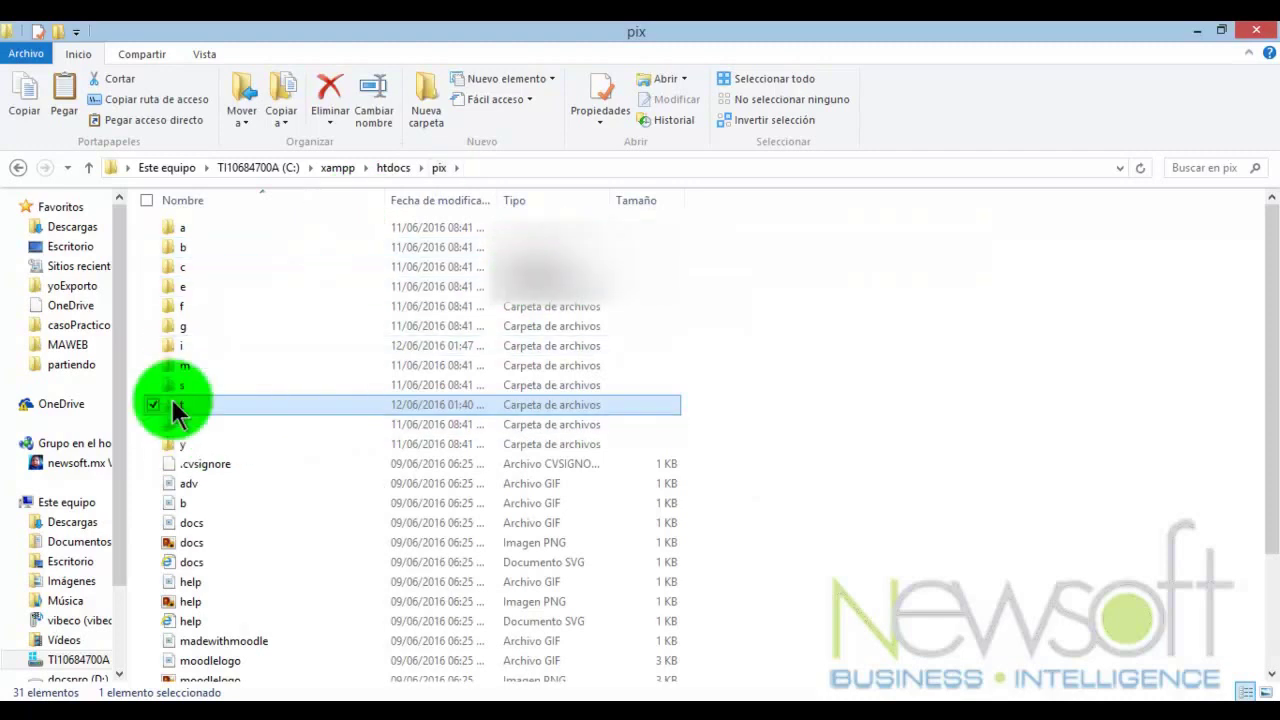
pyautogui.doubleClick(178, 344)
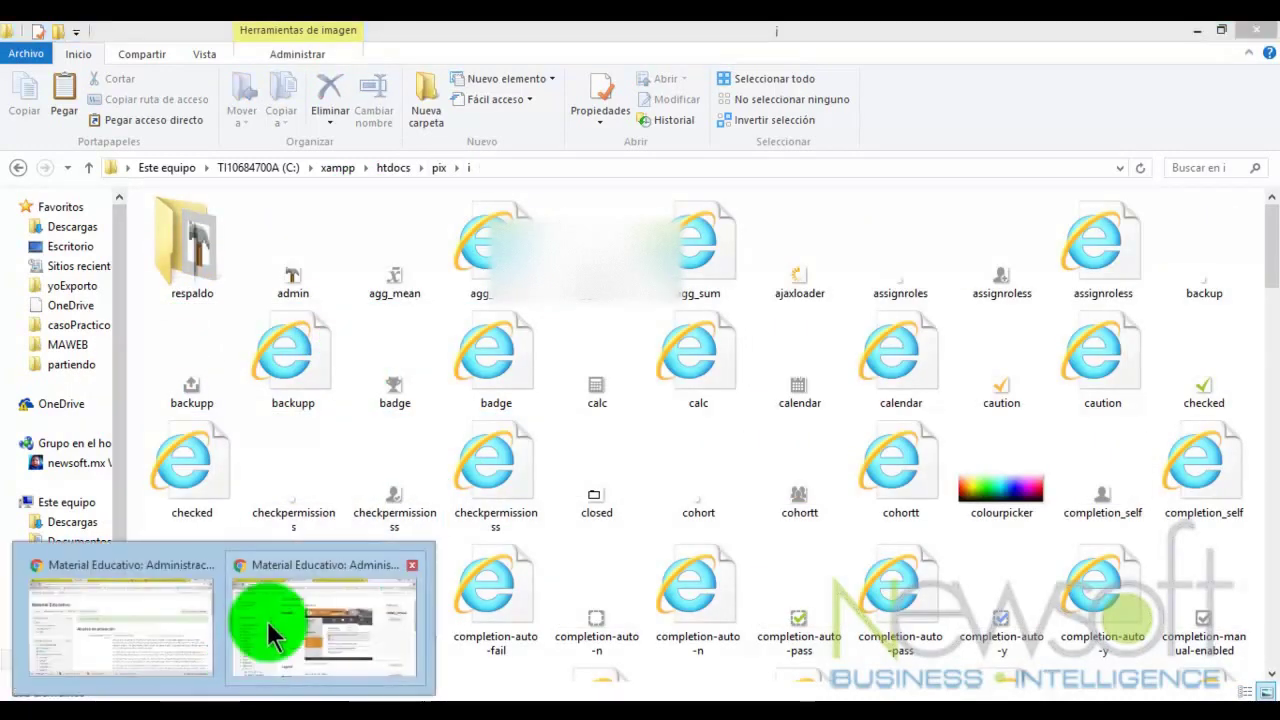
# Step: Switch to the theme selector page in Chrome, clear the theme caches and check the icons in the Administración block
pyautogui.click(271, 625)
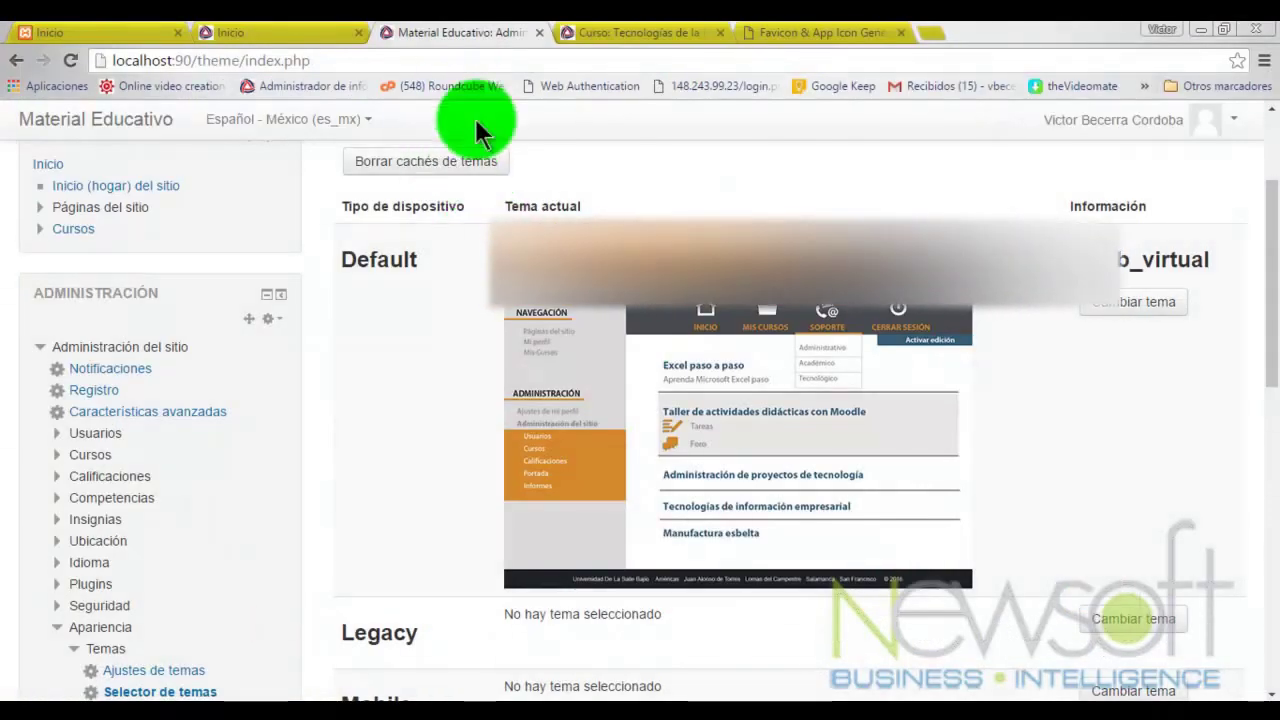
pyautogui.click(445, 170)
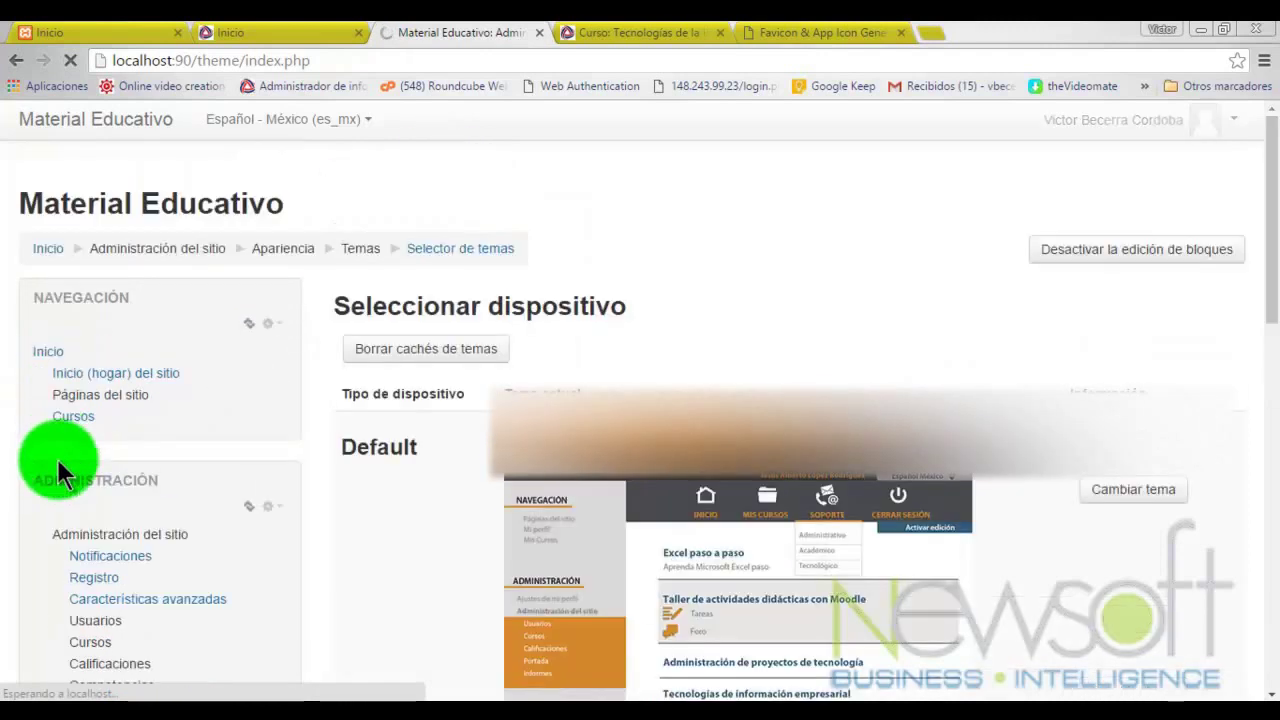
pyautogui.scroll(-2, 75, 548)
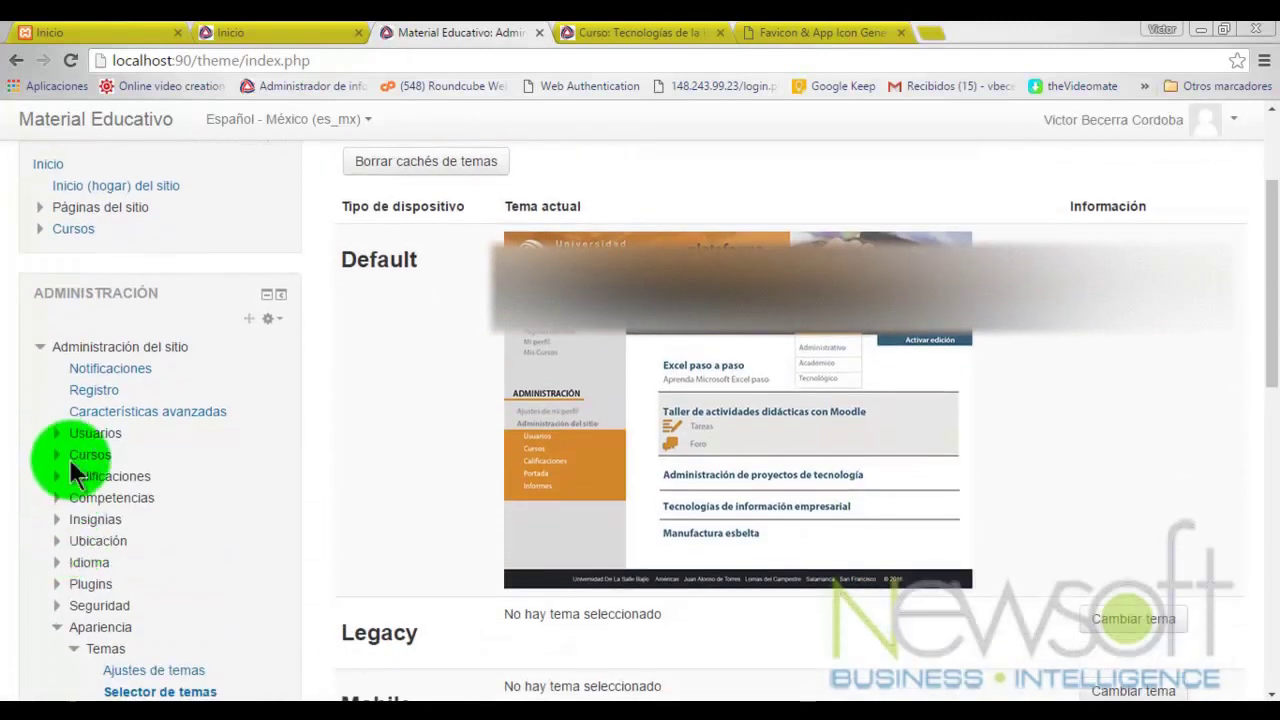
# Step: Inspect the icon beside Notificaciones in the developer tools to check its image source path, and close the tools
pyautogui.rightClick(57, 378)
pyautogui.click(150, 643)
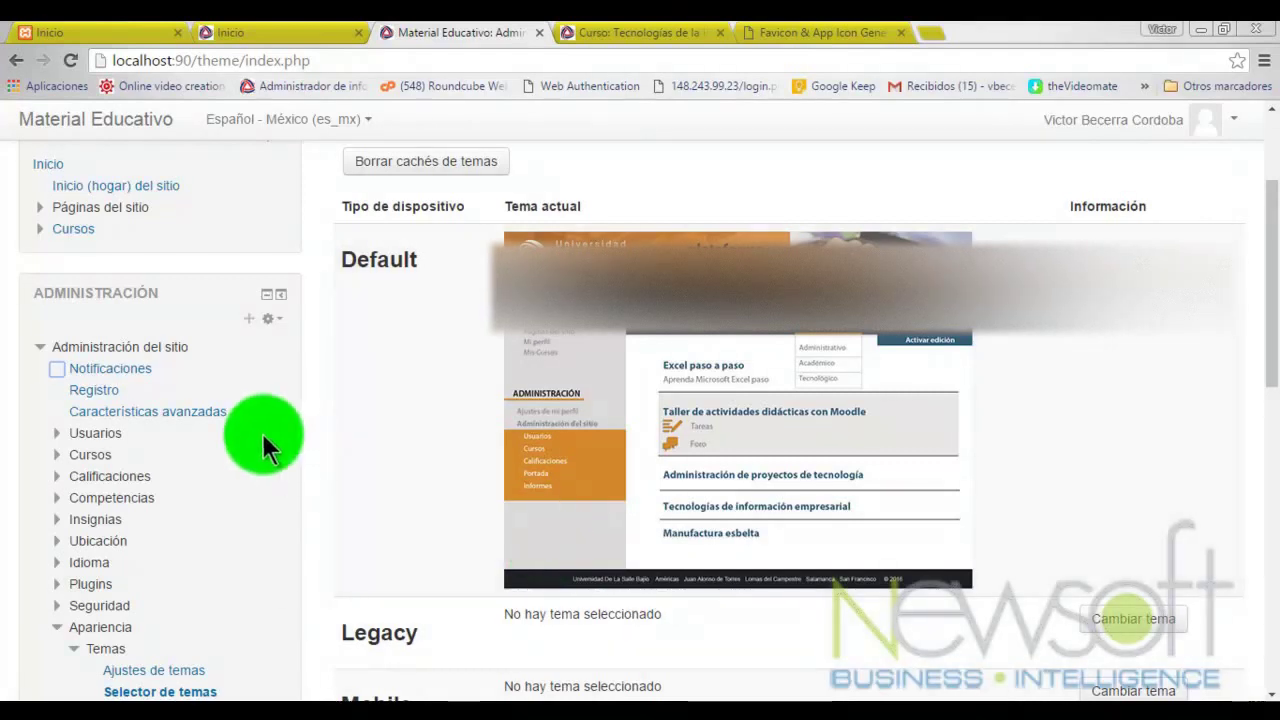
pyautogui.hotkey('ctrl', 'shift', 'i')
pyautogui.click(118, 416)
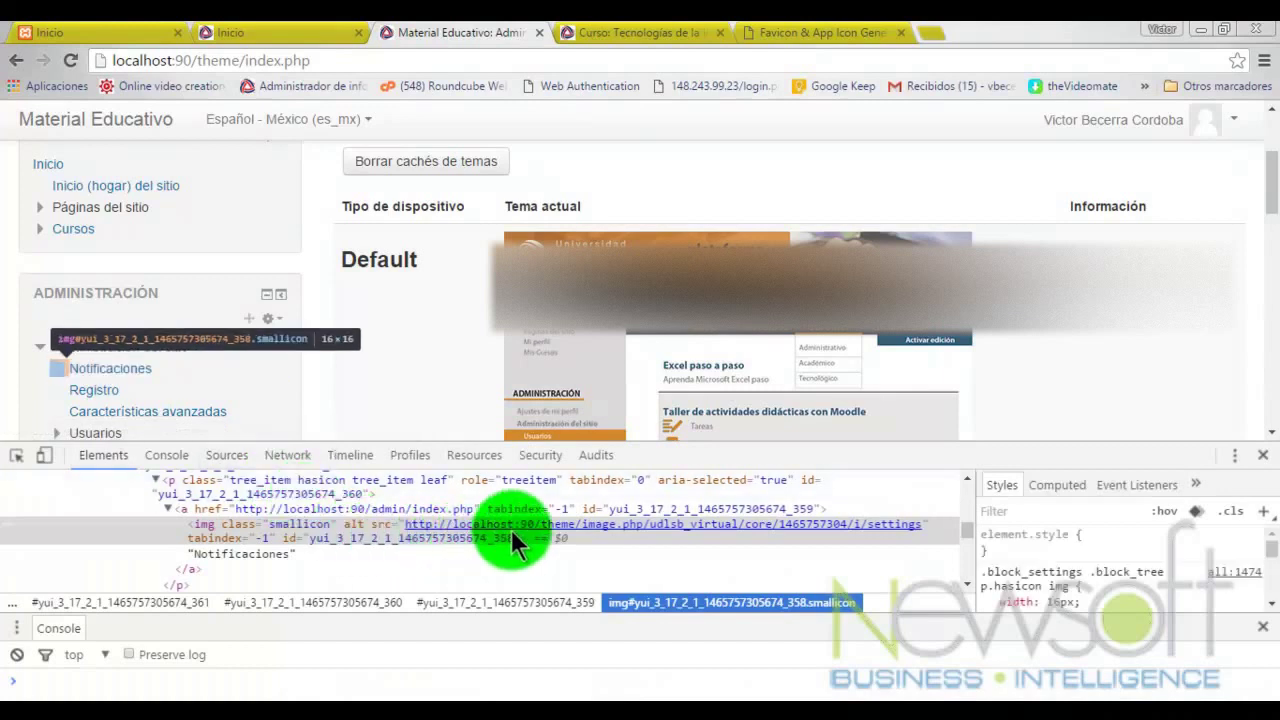
pyautogui.moveTo(574, 527)
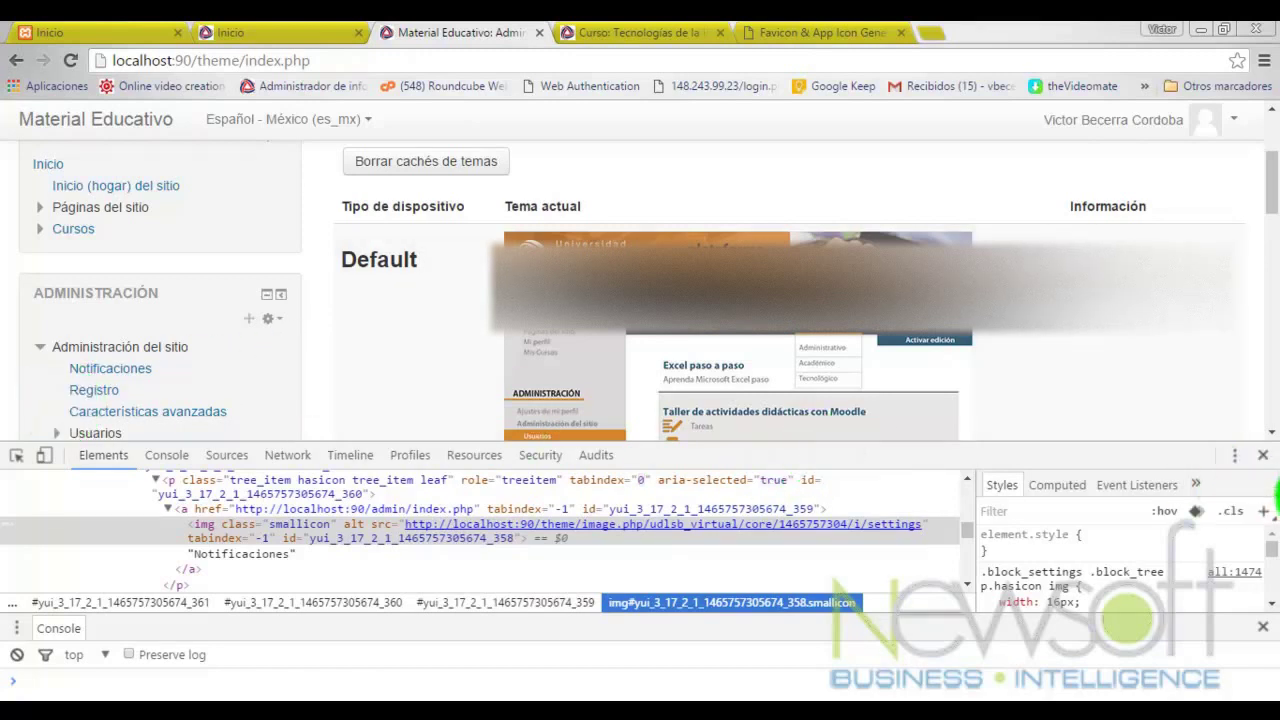
pyautogui.click(1262, 456)
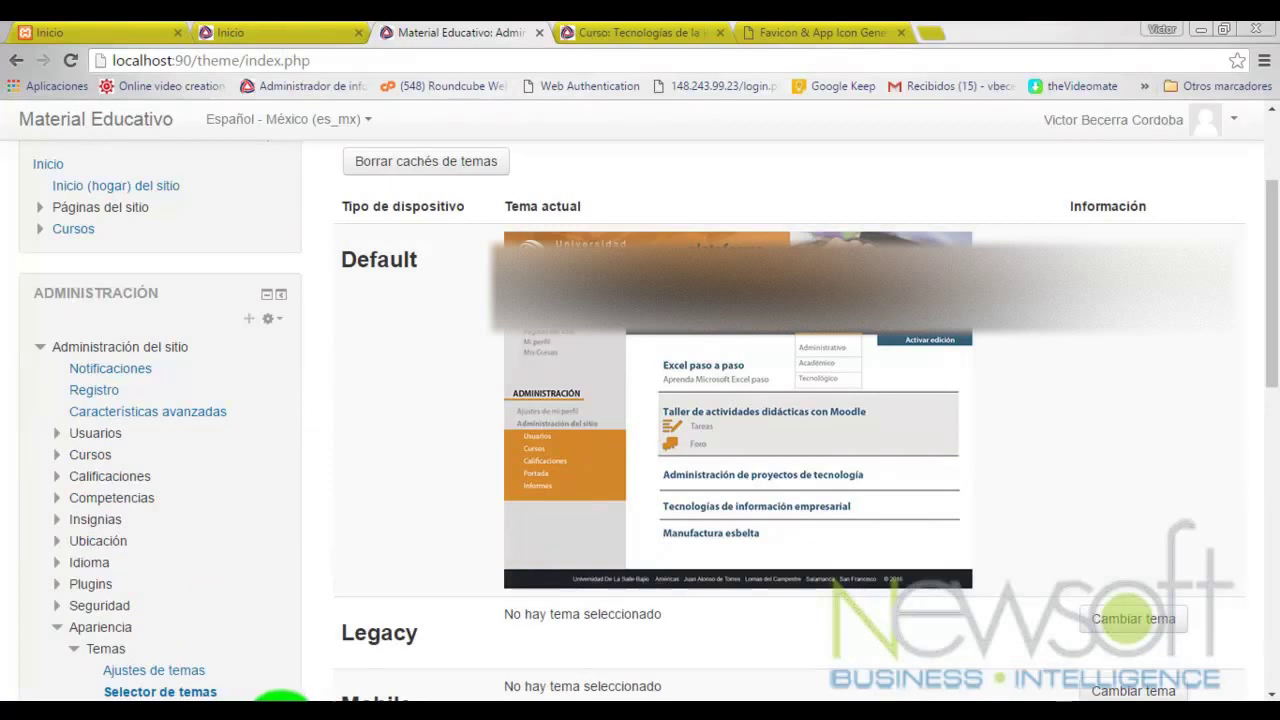
# Step: Switch back to File Explorer, review the customised icons in pix\i and return to the pix folder
pyautogui.moveTo(280, 705)
pyautogui.click(158, 615)
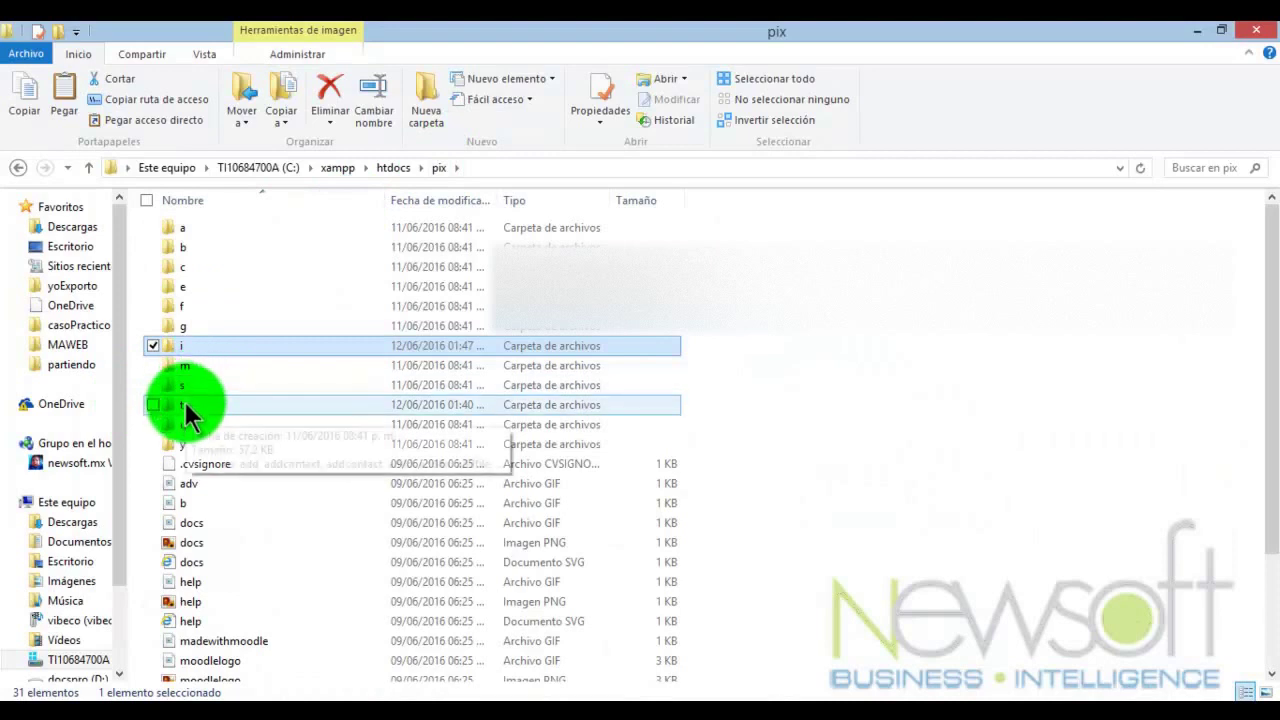
pyautogui.doubleClick(181, 347)
pyautogui.click(185, 255)
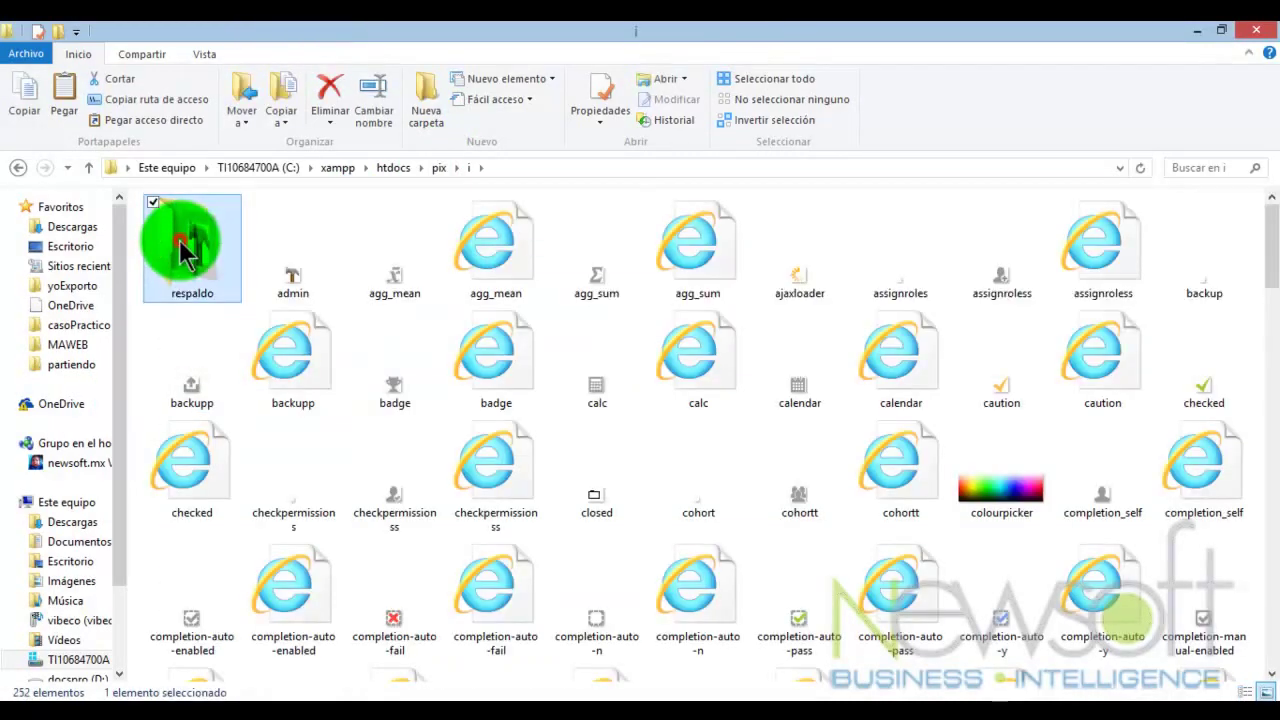
pyautogui.click(438, 168)
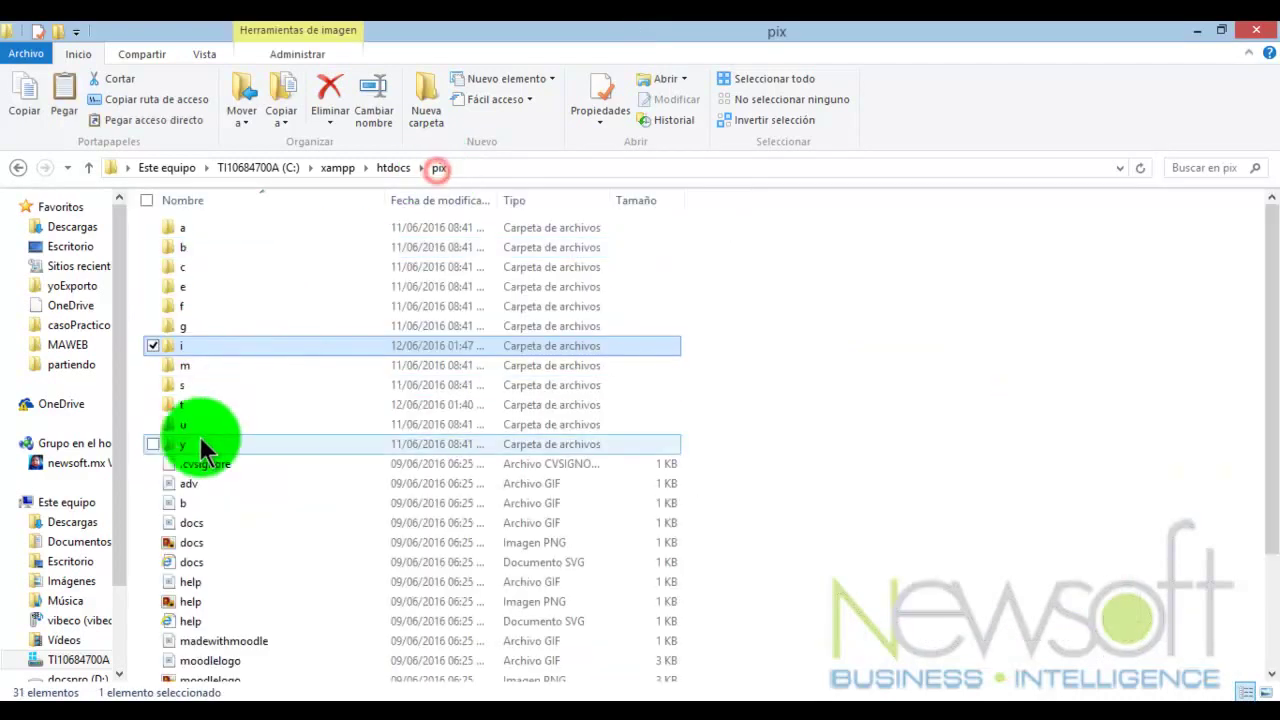
# Step: Create a folder named respaldoT inside the pix\t folder
pyautogui.doubleClick(187, 407)
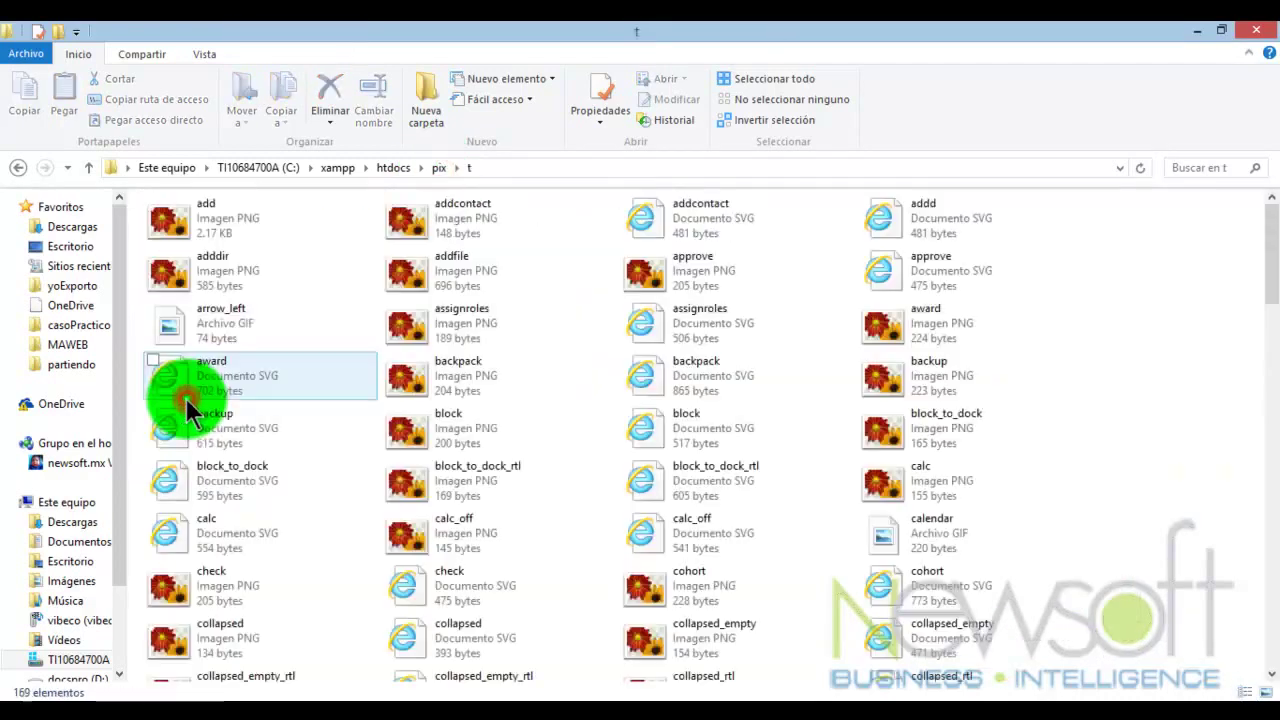
pyautogui.click(428, 86)
pyautogui.write('respa')
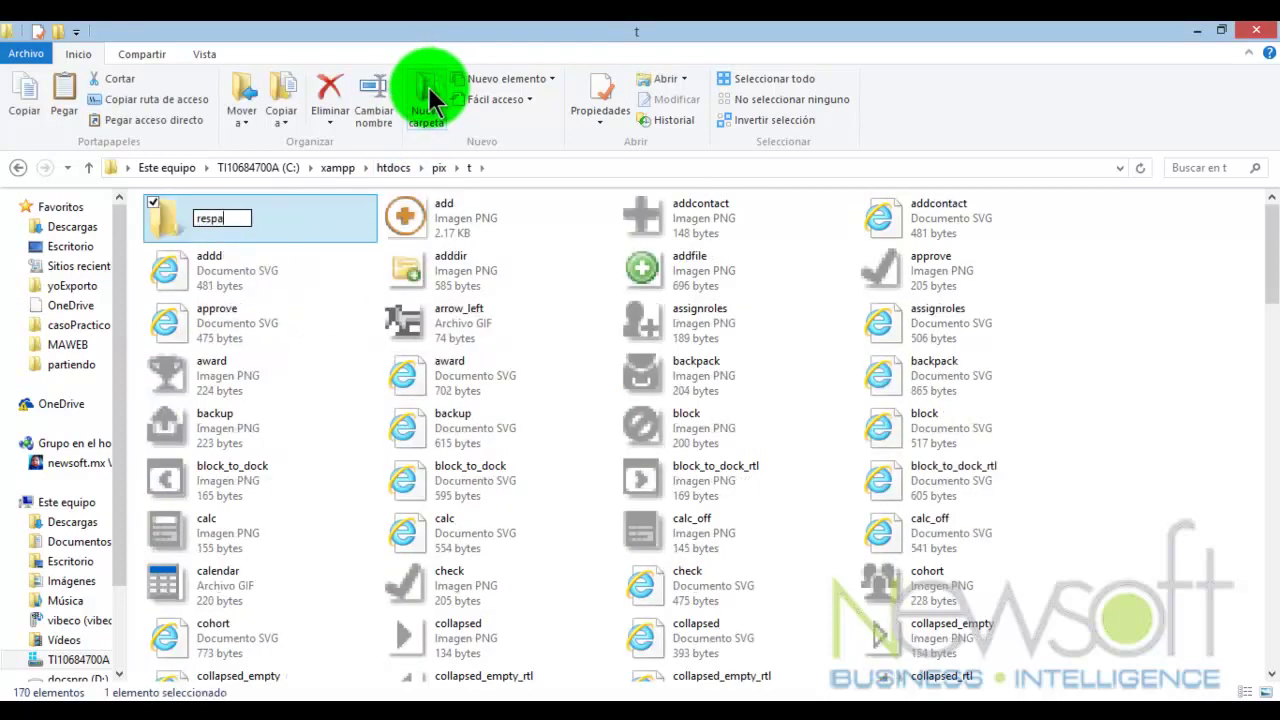
pyautogui.write('ldoT')
pyautogui.press('Return')
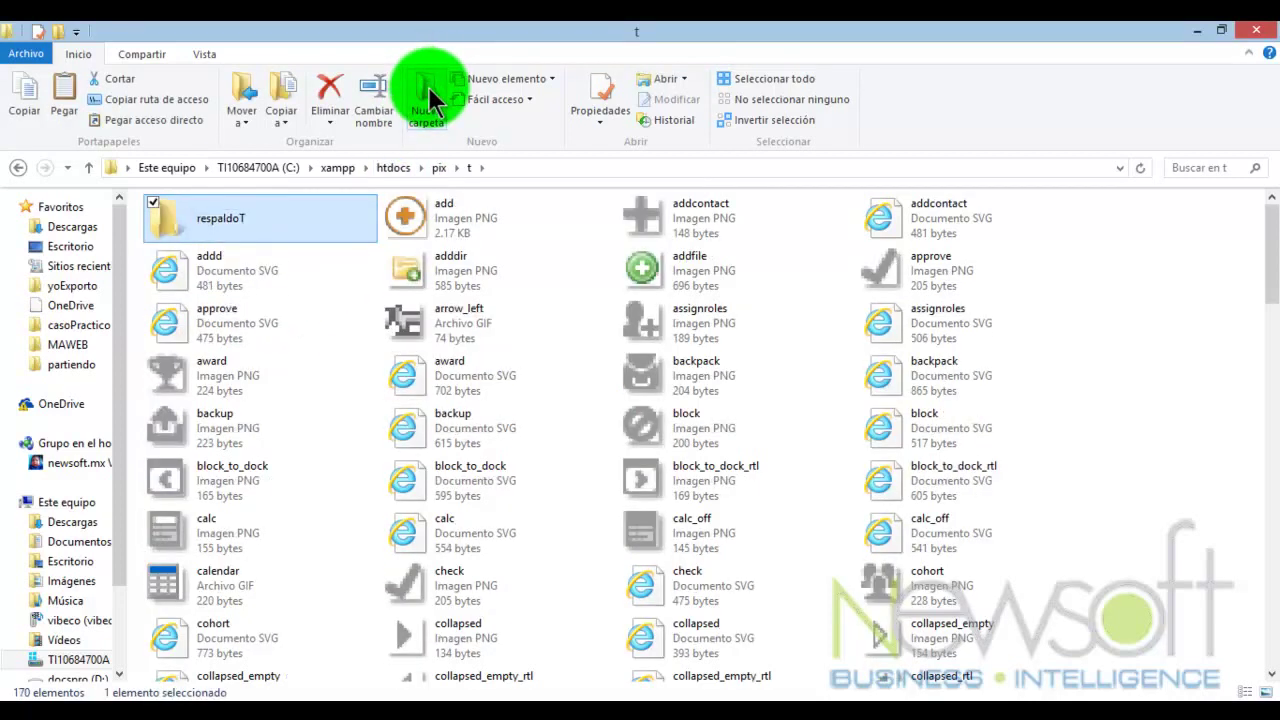
# Step: Move every file in the pix\t folder except the customised add image into the respaldoT folder
pyautogui.hotkey('ctrl', 'a')
pyautogui.keyDown('ctrl'); pyautogui.click(285, 227); pyautogui.keyUp('ctrl')
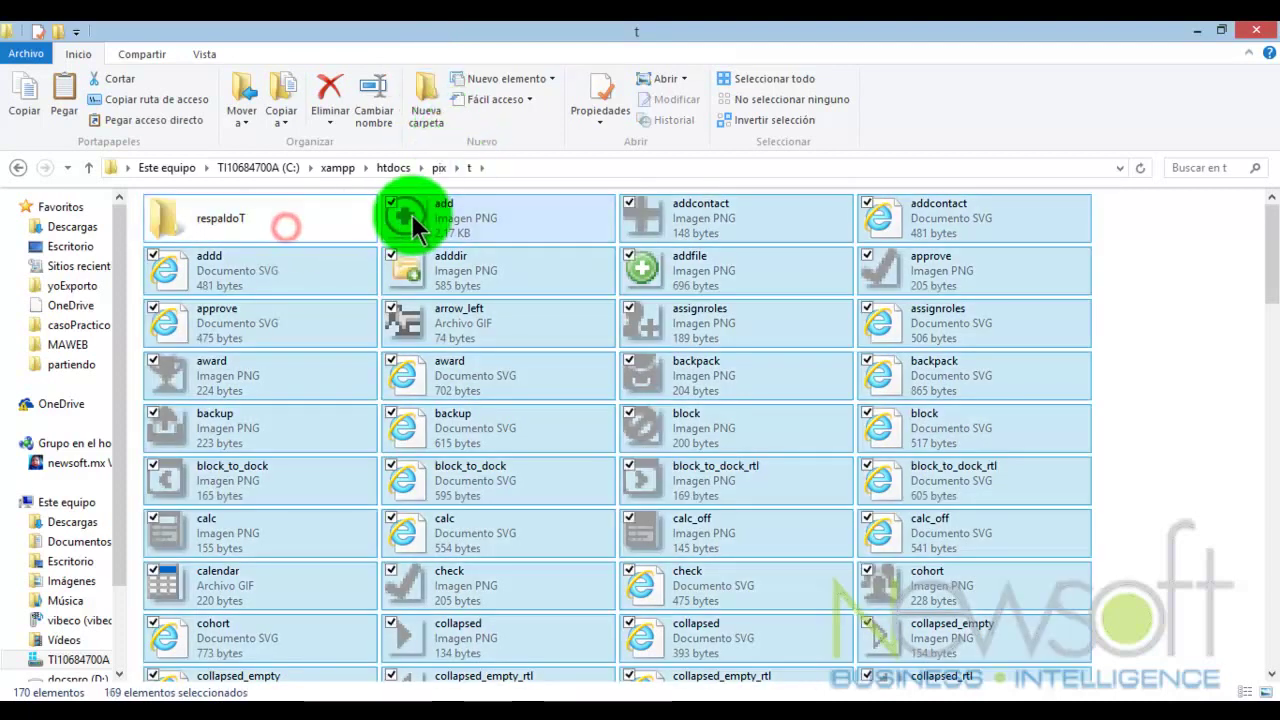
pyautogui.keyDown('ctrl'); pyautogui.click(411, 214); pyautogui.keyUp('ctrl')
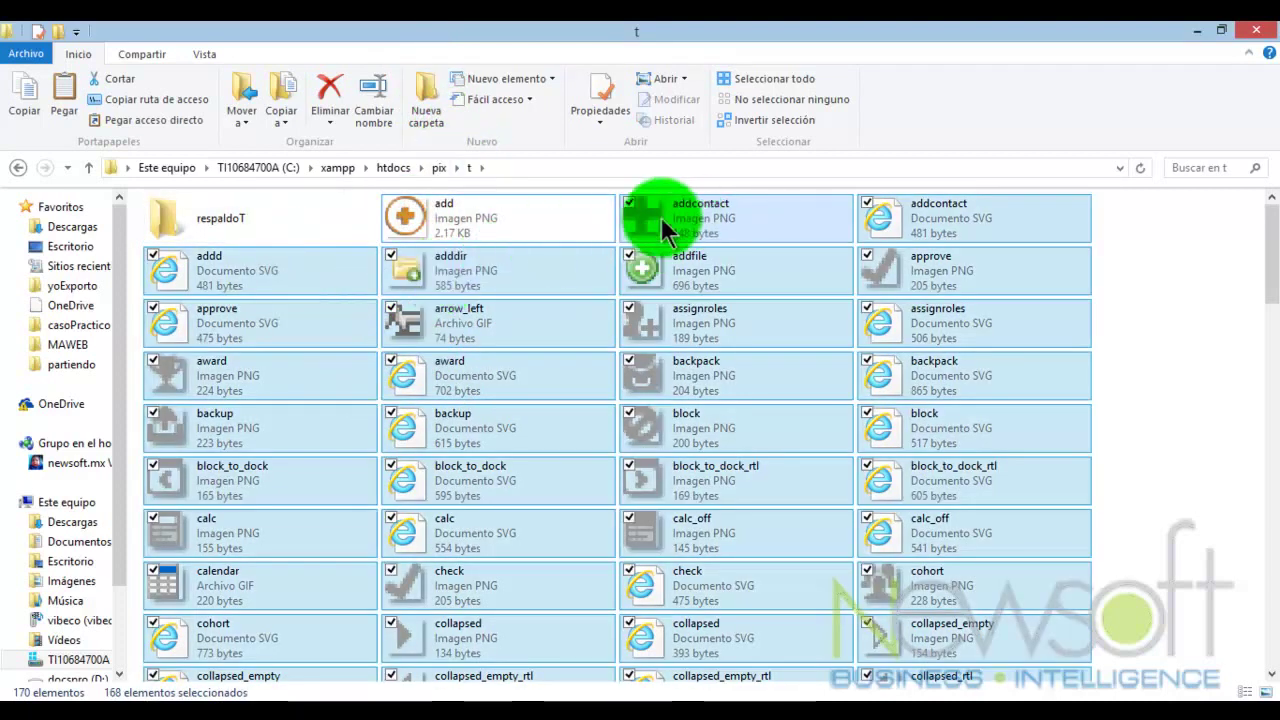
pyautogui.moveTo(661, 217); pyautogui.dragTo(216, 234)
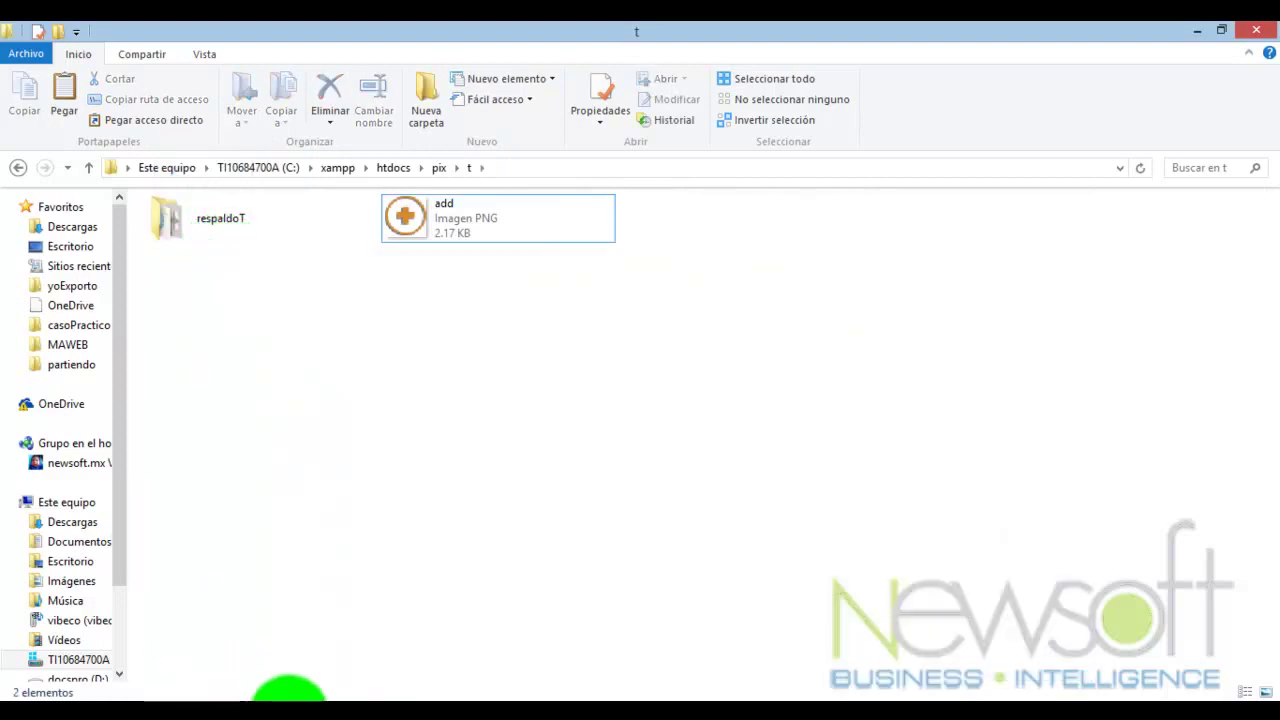
# Step: Copy the respaldoT backup folder into the htdocs folder of the other installation that holds the customised icons
pyautogui.click(191, 240)
pyautogui.moveTo(280, 692)
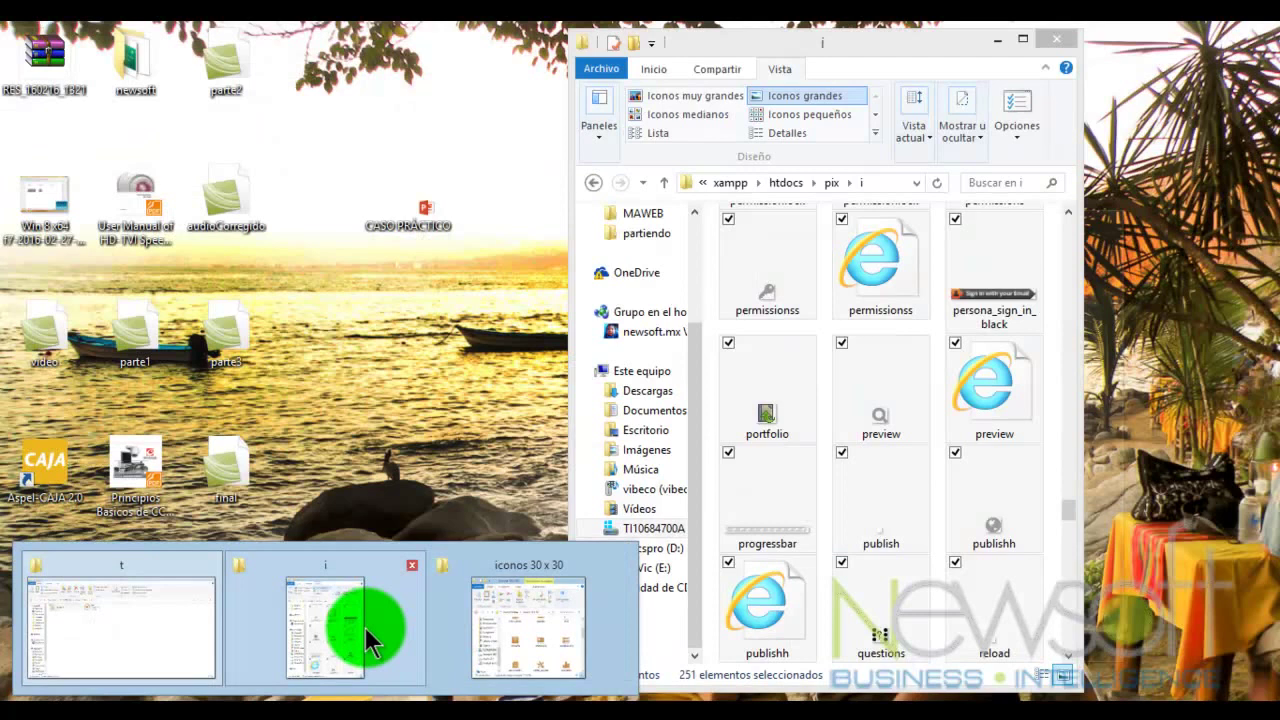
pyautogui.click(366, 625)
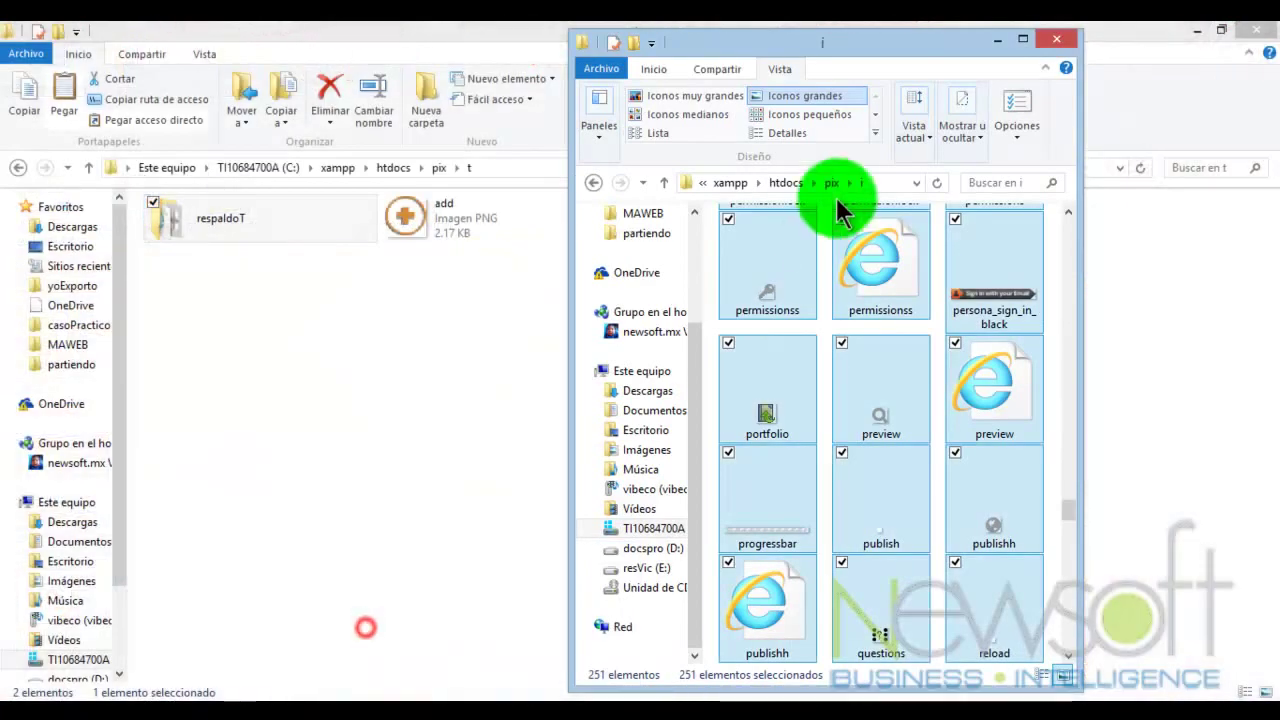
pyautogui.click(785, 182)
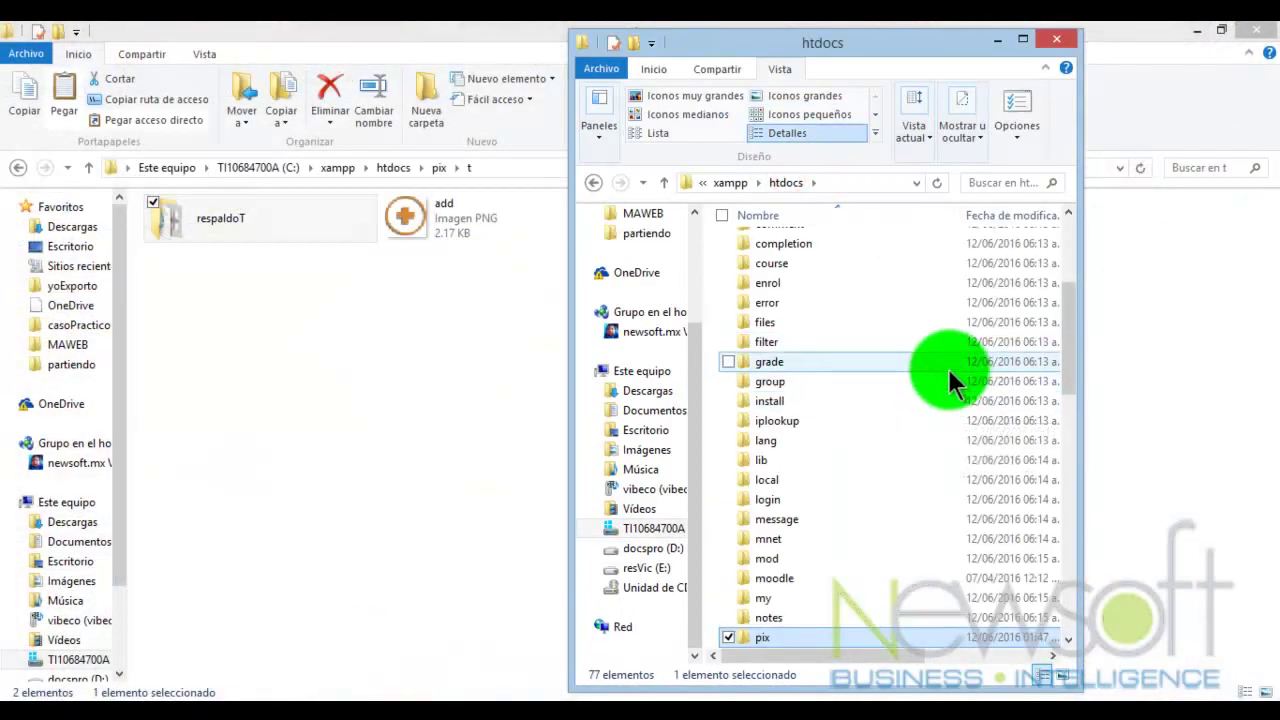
pyautogui.hotkey('ctrl', 'v')
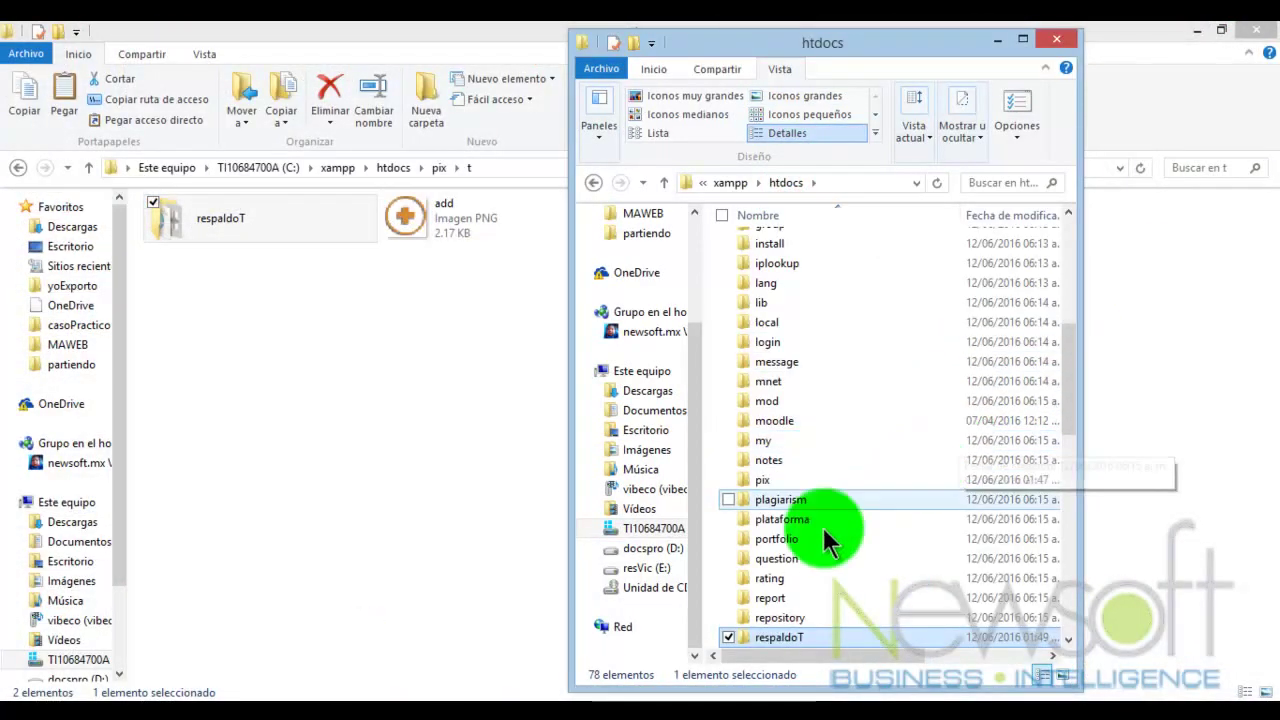
# Step: Open the copied respaldoT folder, display its files as Mosaicos and examine original icons such as adddir
pyautogui.doubleClick(805, 638)
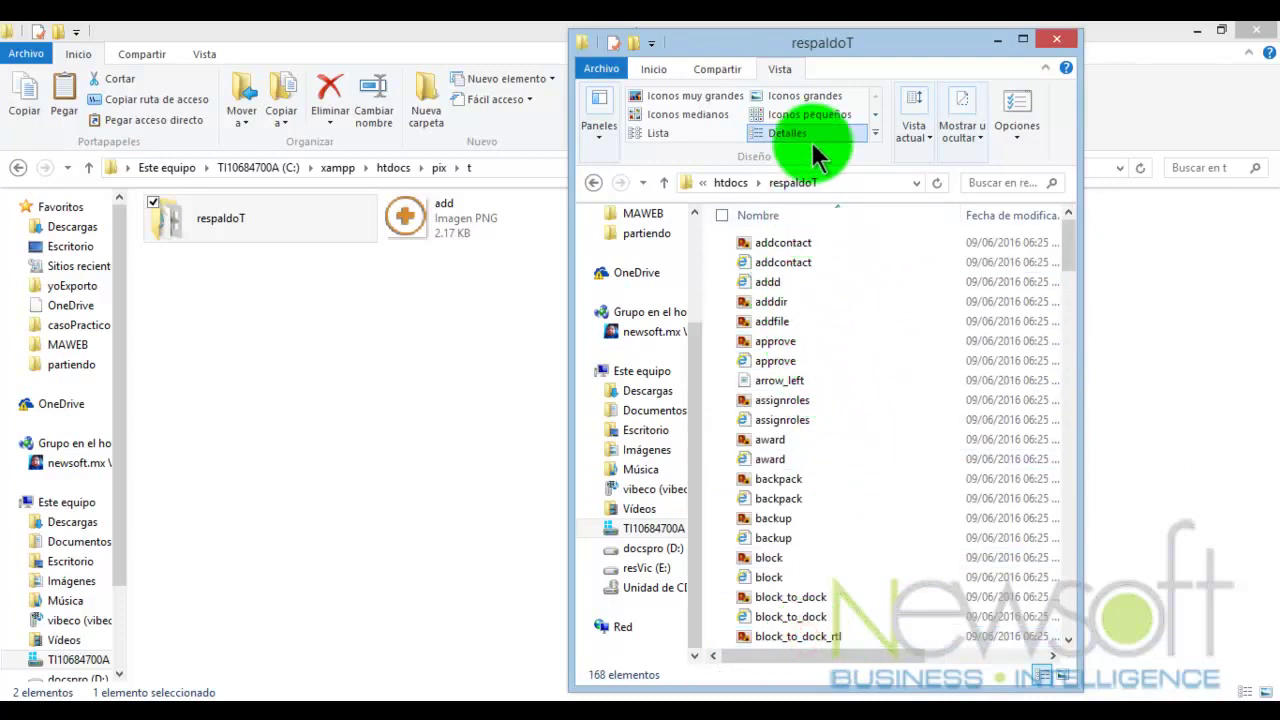
pyautogui.click(875, 116)
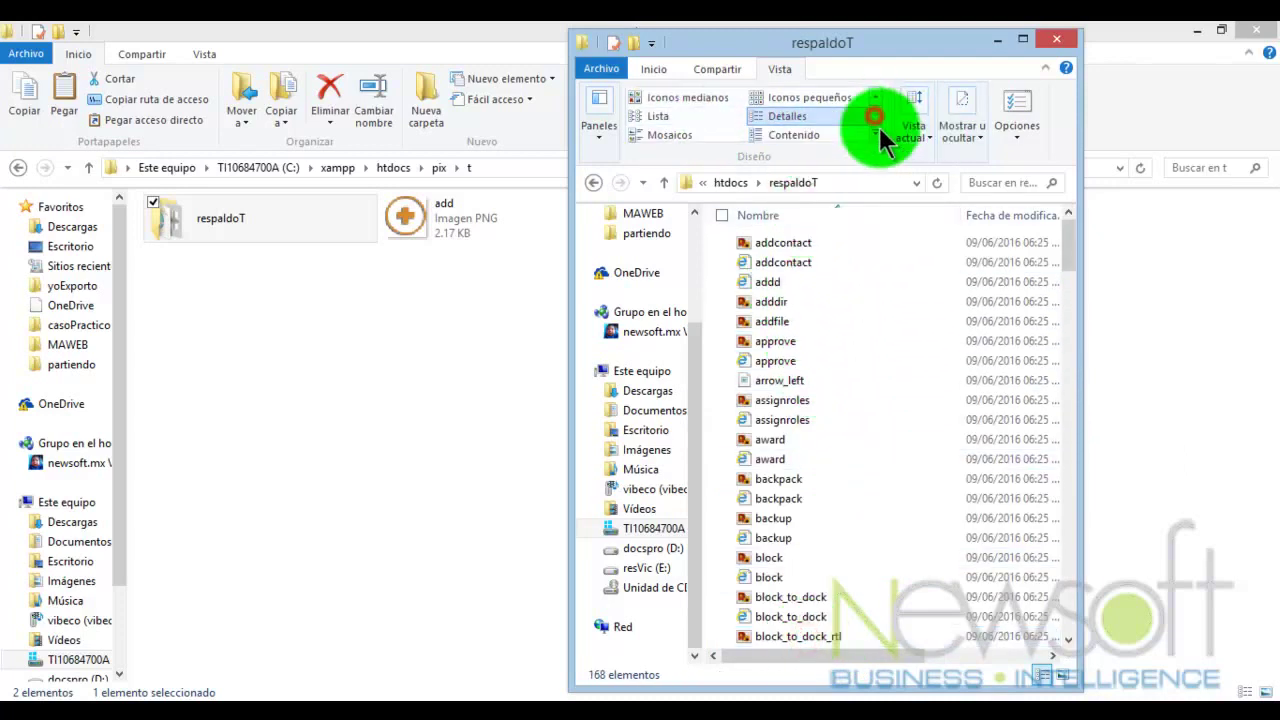
pyautogui.click(674, 134)
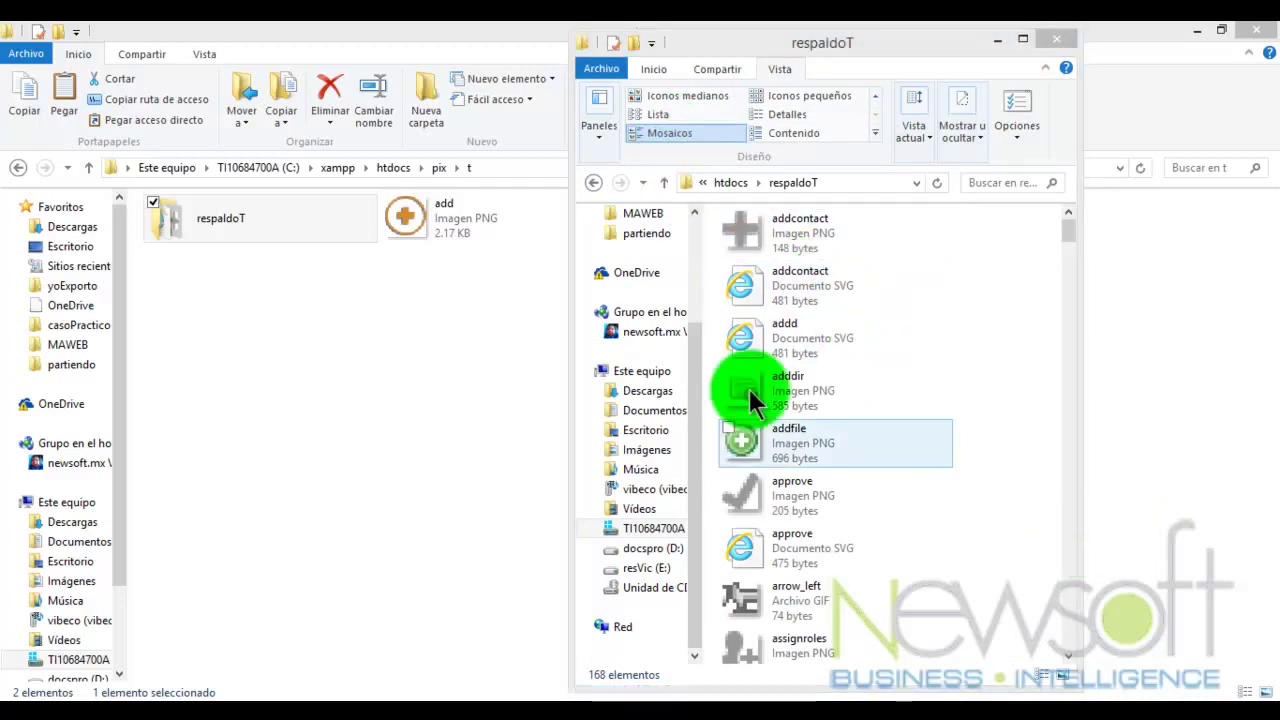
pyautogui.click(818, 404)
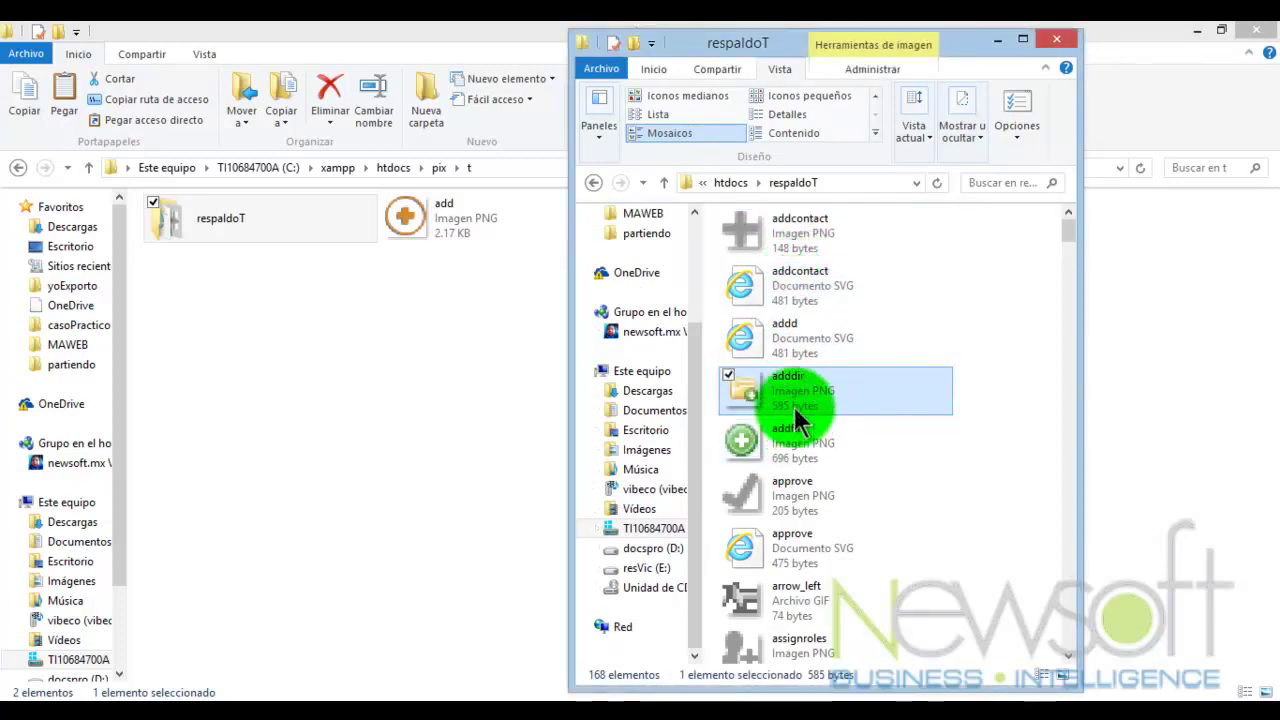
pyautogui.moveTo(789, 392)
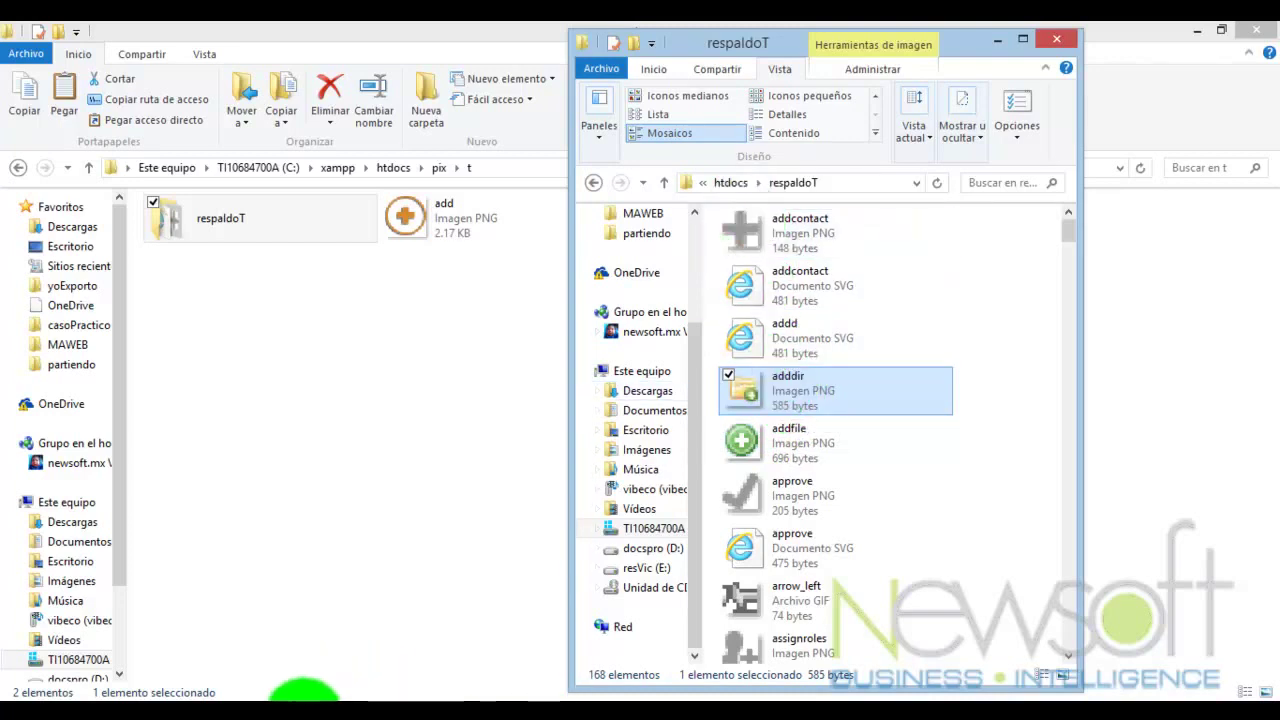
# Step: Switch to the iconos 30 x 30 window, go up to iconos finales and review the available icon size folders, including iconos 44 x 44
pyautogui.click(300, 703)
pyautogui.click(510, 603)
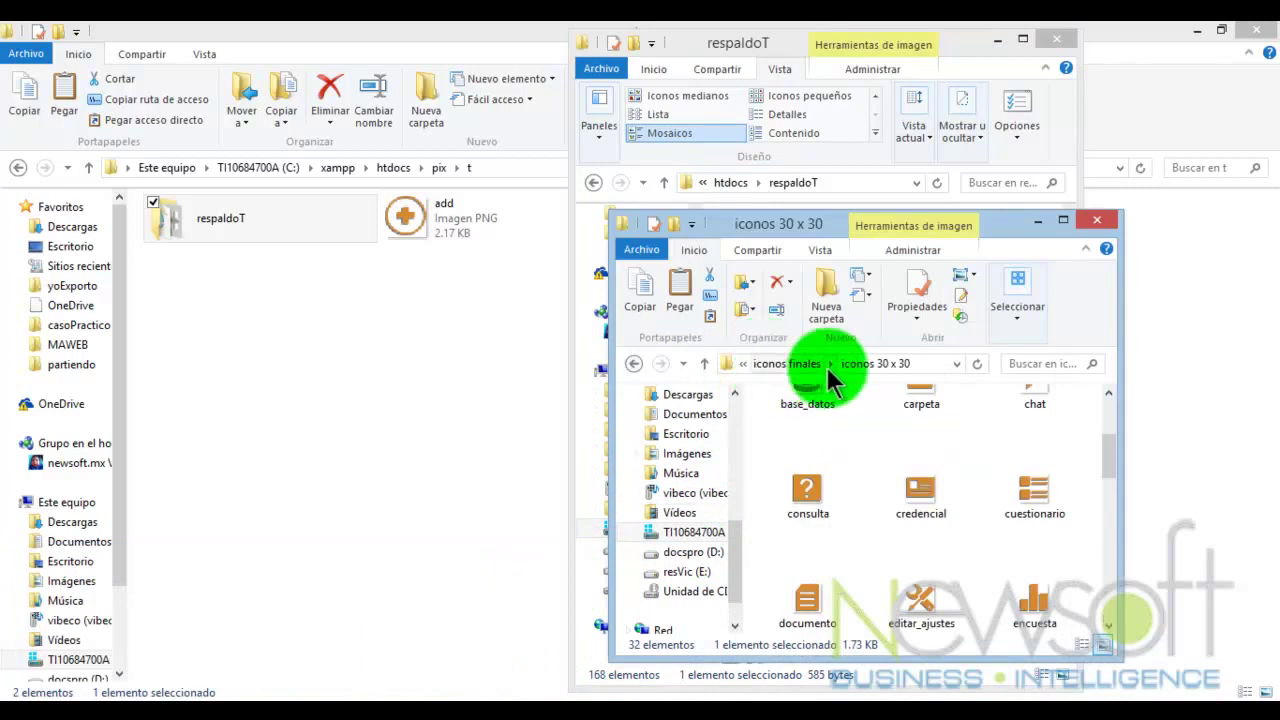
pyautogui.click(800, 366)
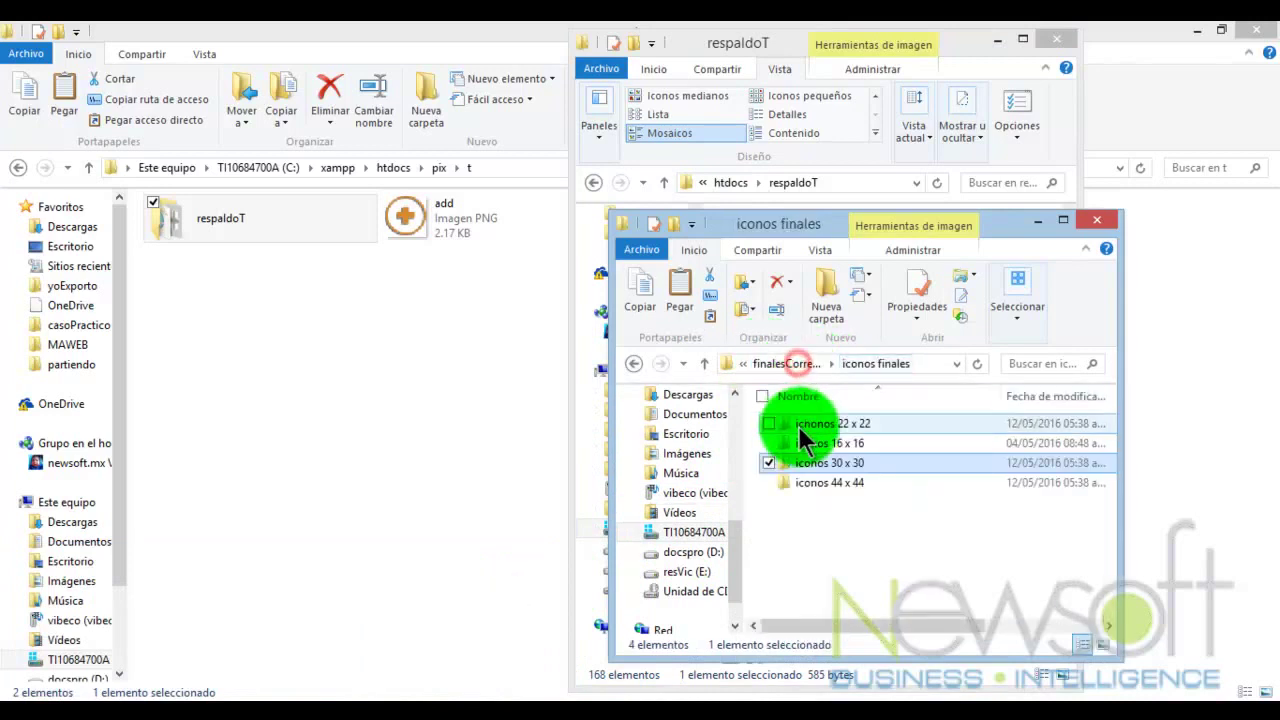
pyautogui.click(840, 484)
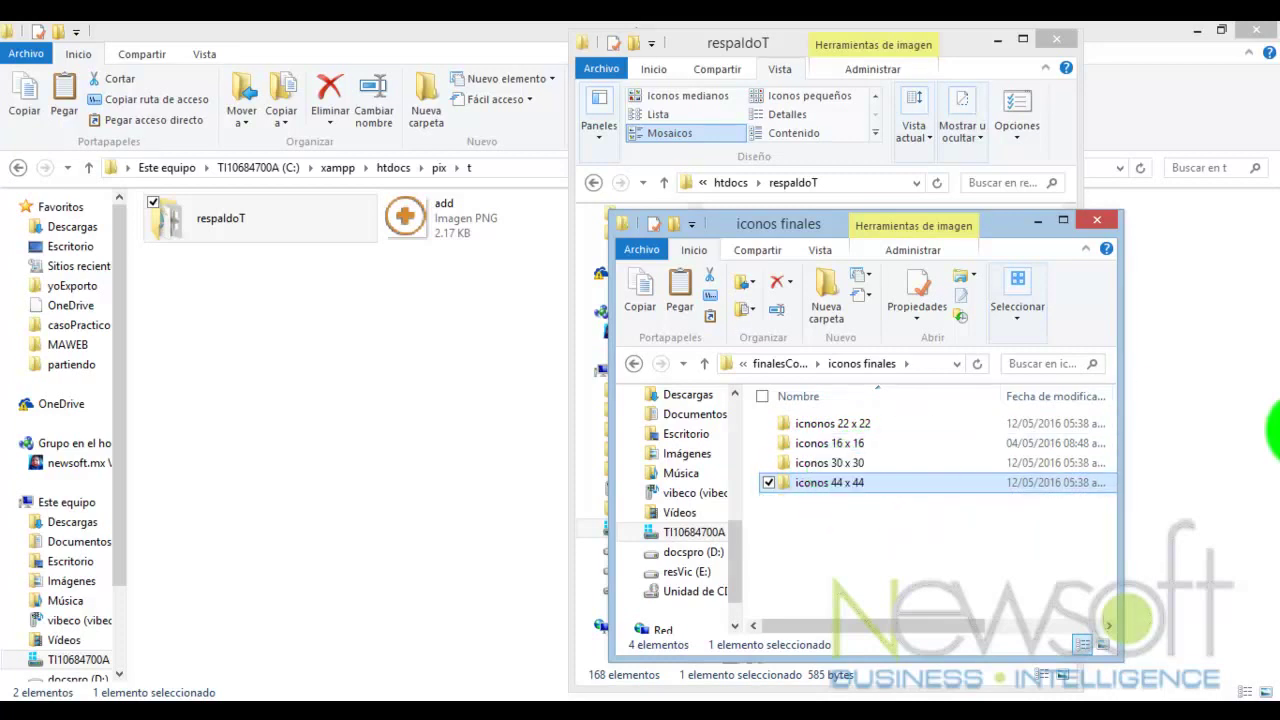
# Step: Copy all the customised icons from the other installation's pix\t folder into C:\xampp\htdocs\pix\t, replacing the existing add.png
pyautogui.click(948, 38)
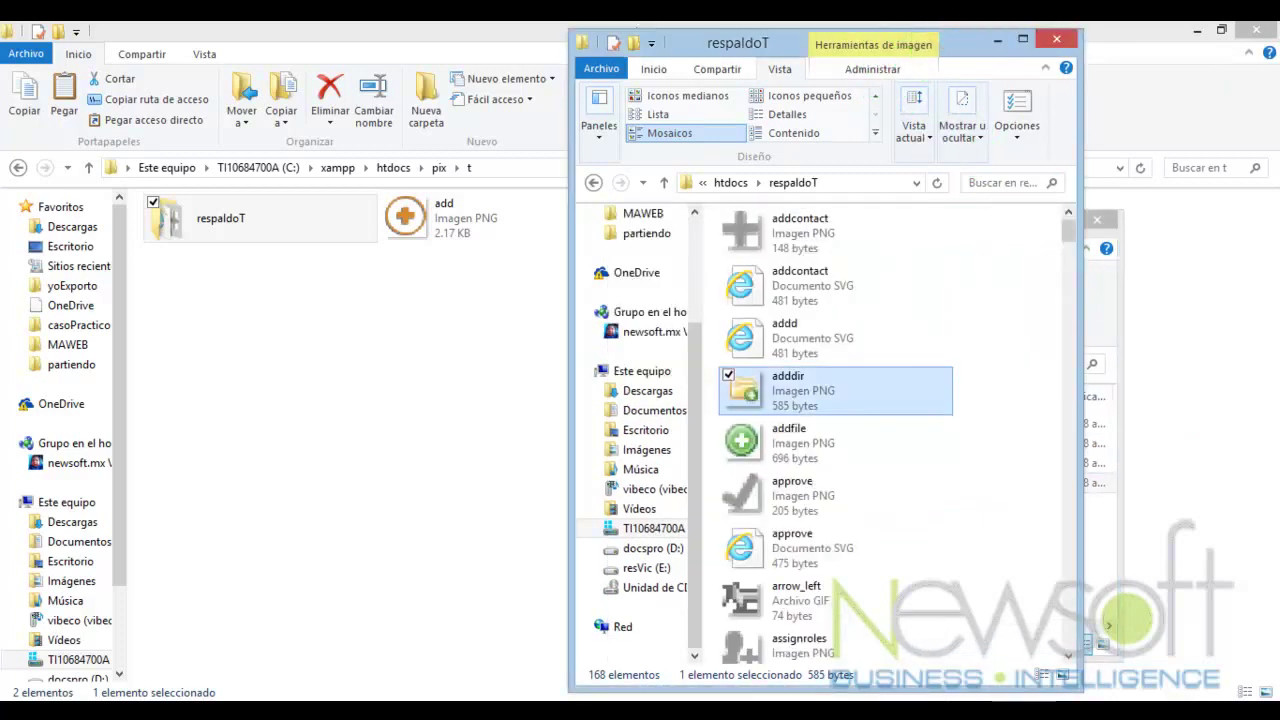
pyautogui.click(730, 182)
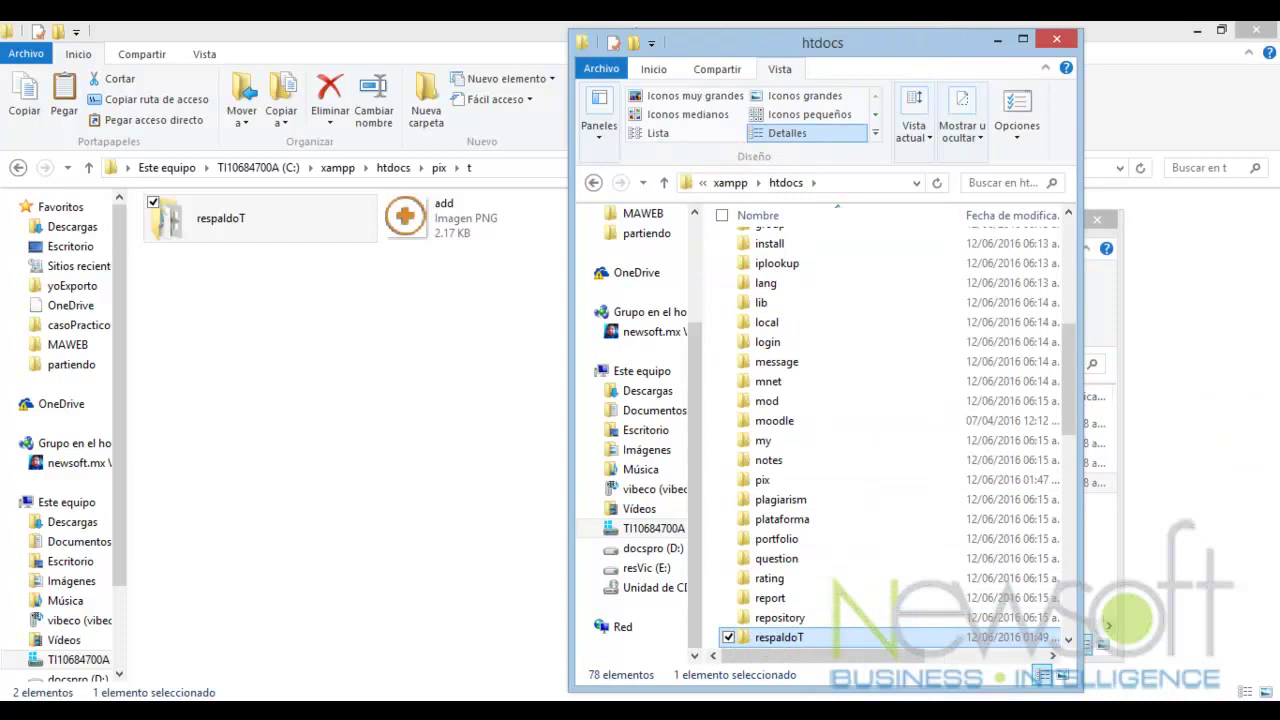
pyautogui.moveTo(860, 637); pyautogui.dragTo(765, 372)
pyautogui.hotkey('ctrl', 'a')
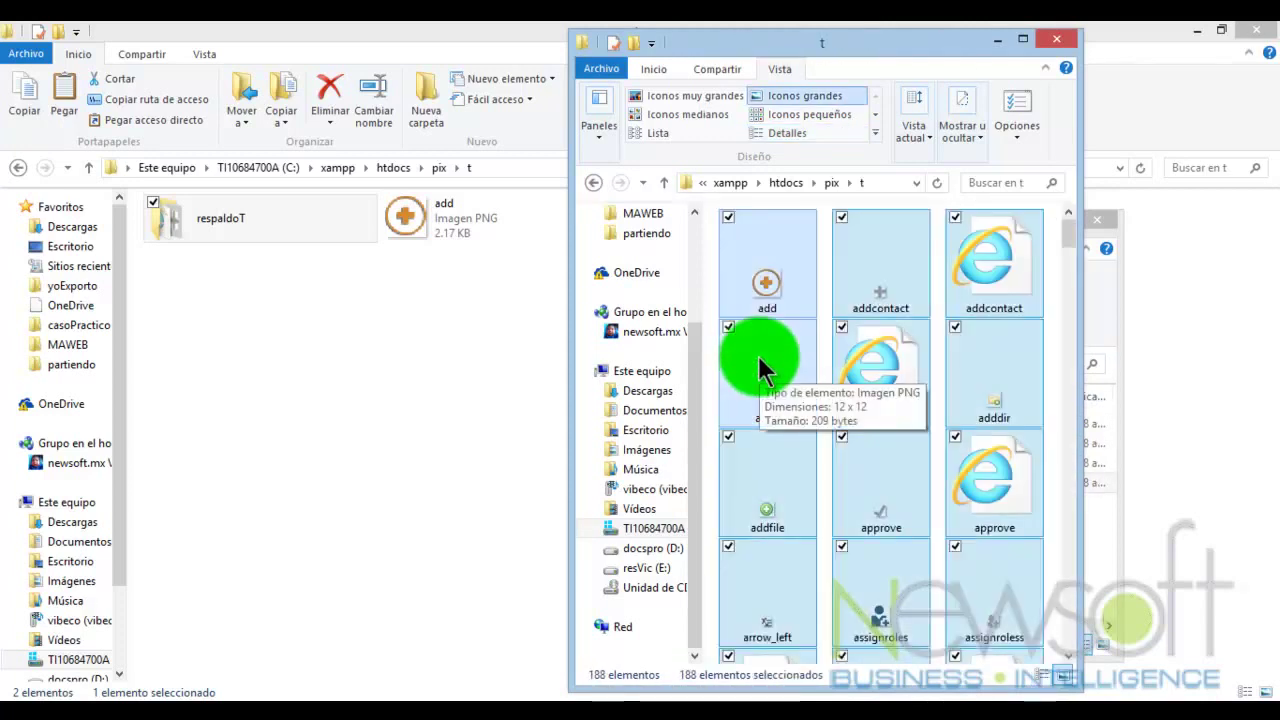
pyautogui.click(361, 356)
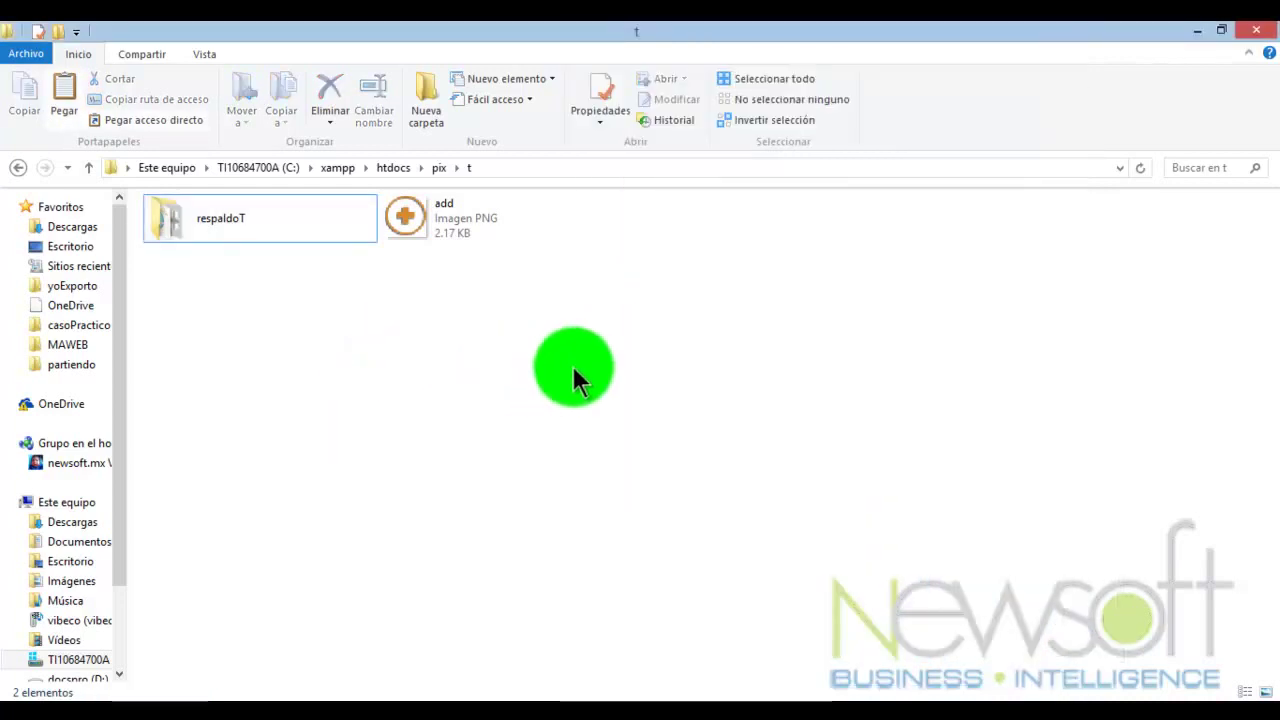
pyautogui.hotkey('ctrl', 'v')
pyautogui.click(610, 259)
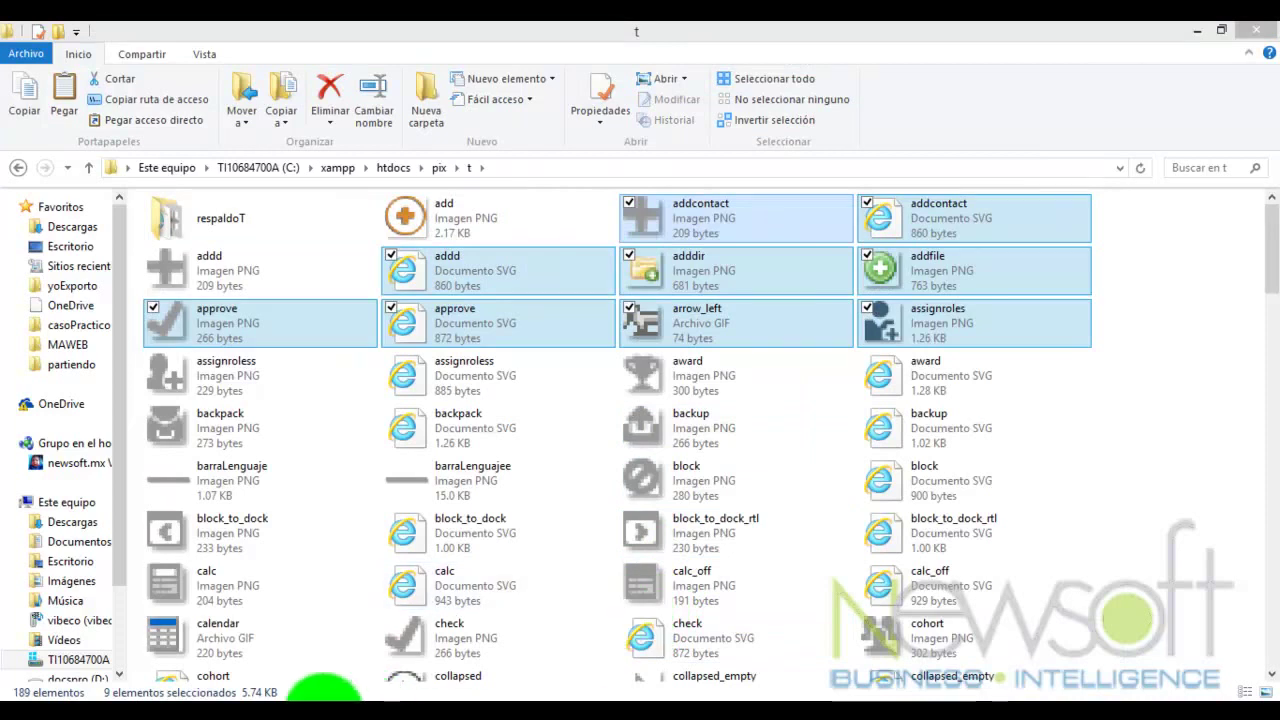
pyautogui.moveTo(305, 693)
pyautogui.click(680, 615)
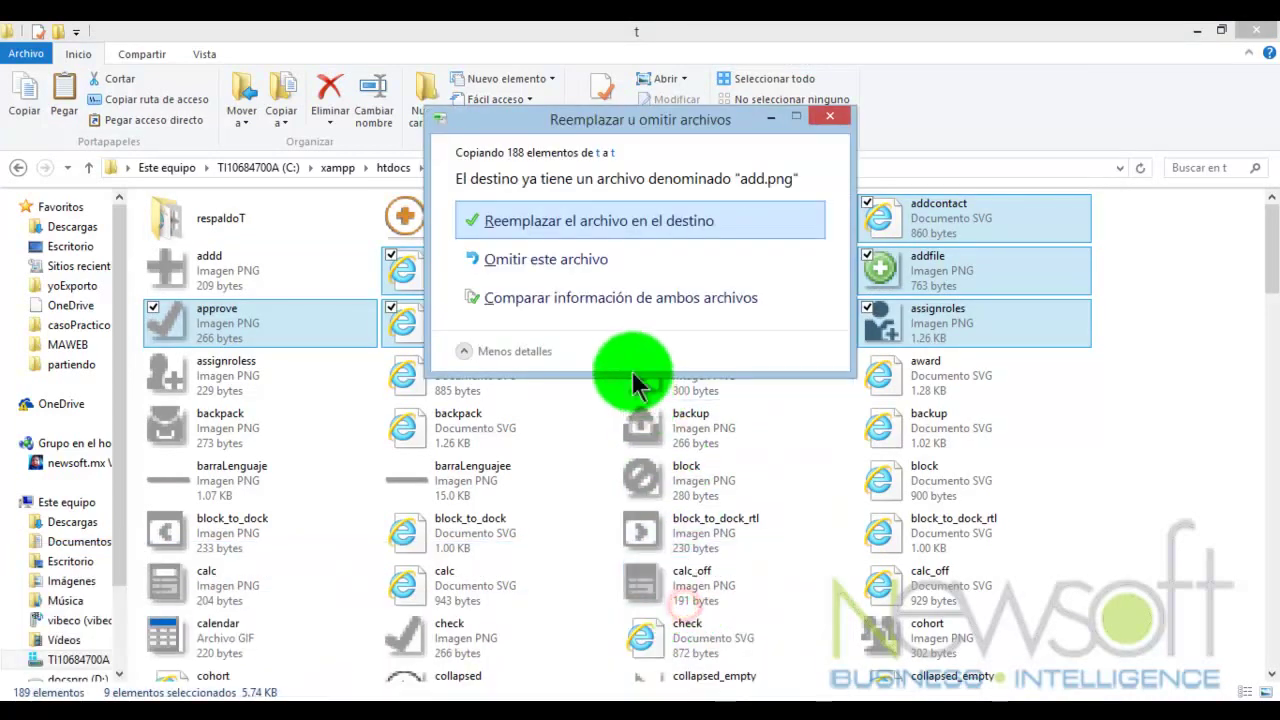
pyautogui.click(616, 234)
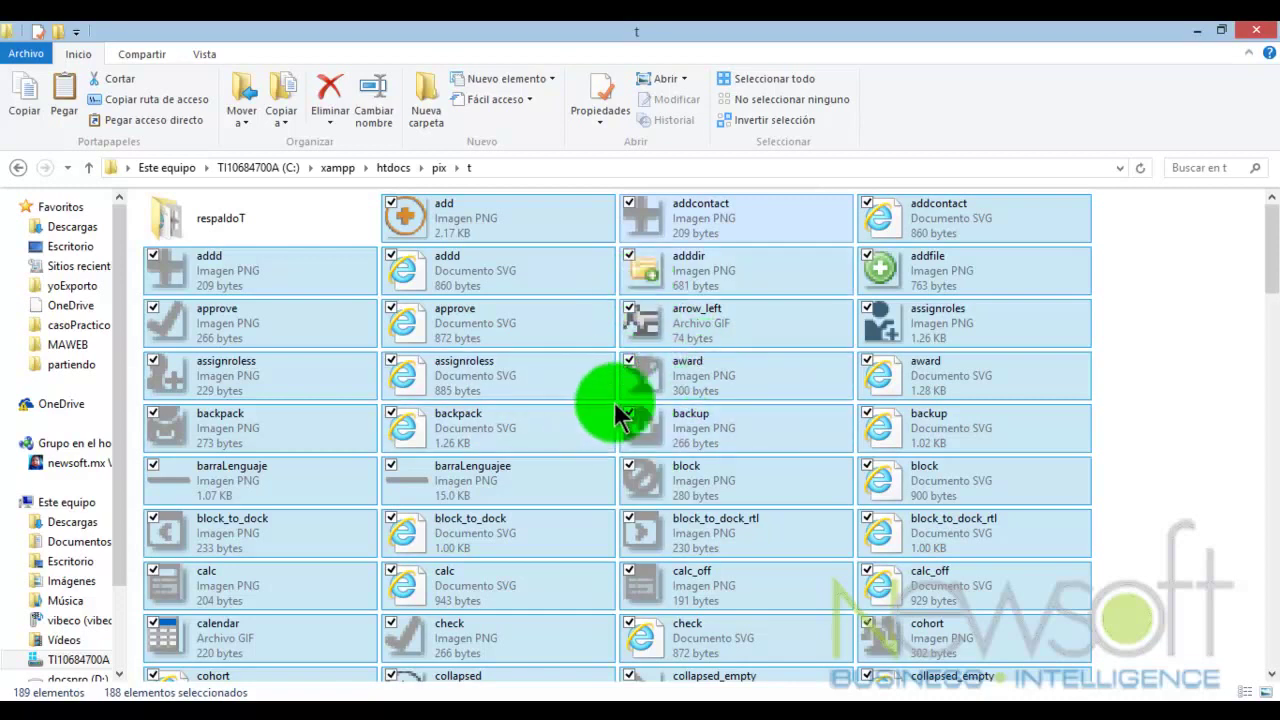
# Step: Review the icons pasted into pix\t, including delete, edit and editstring
pyautogui.click(650, 415)
pyautogui.scroll(-10, 651, 414)
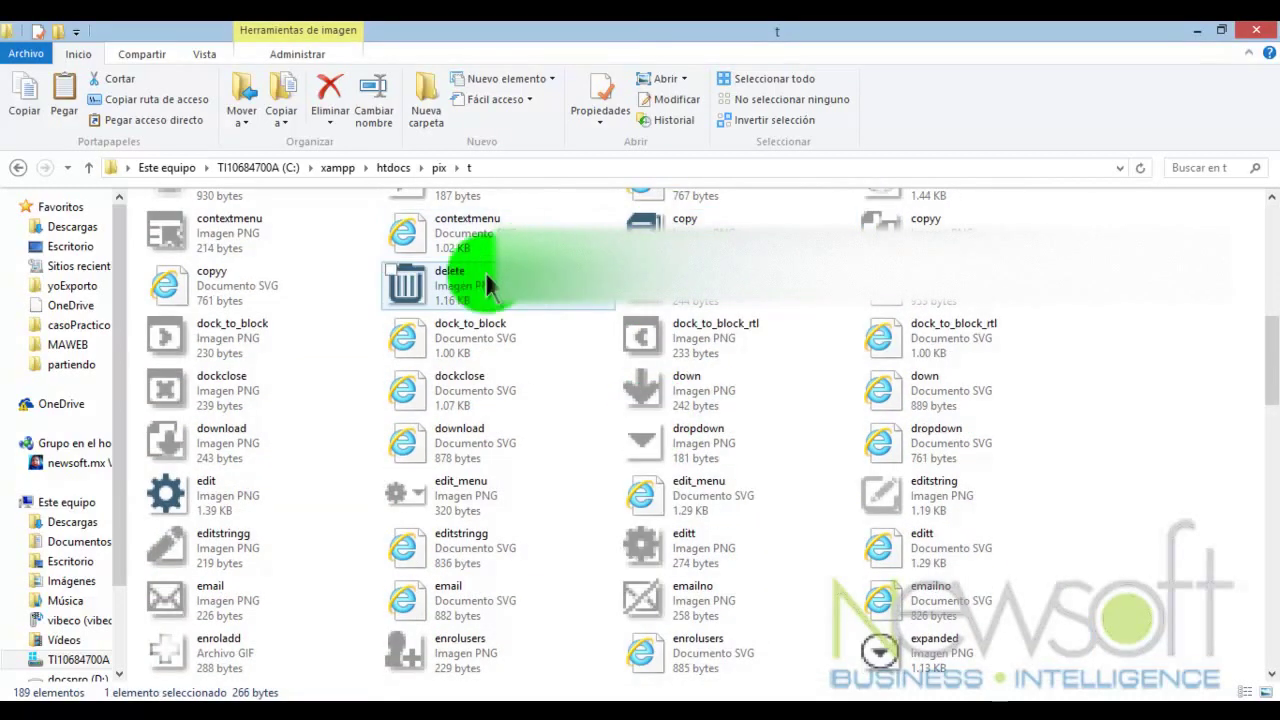
pyautogui.click(333, 395)
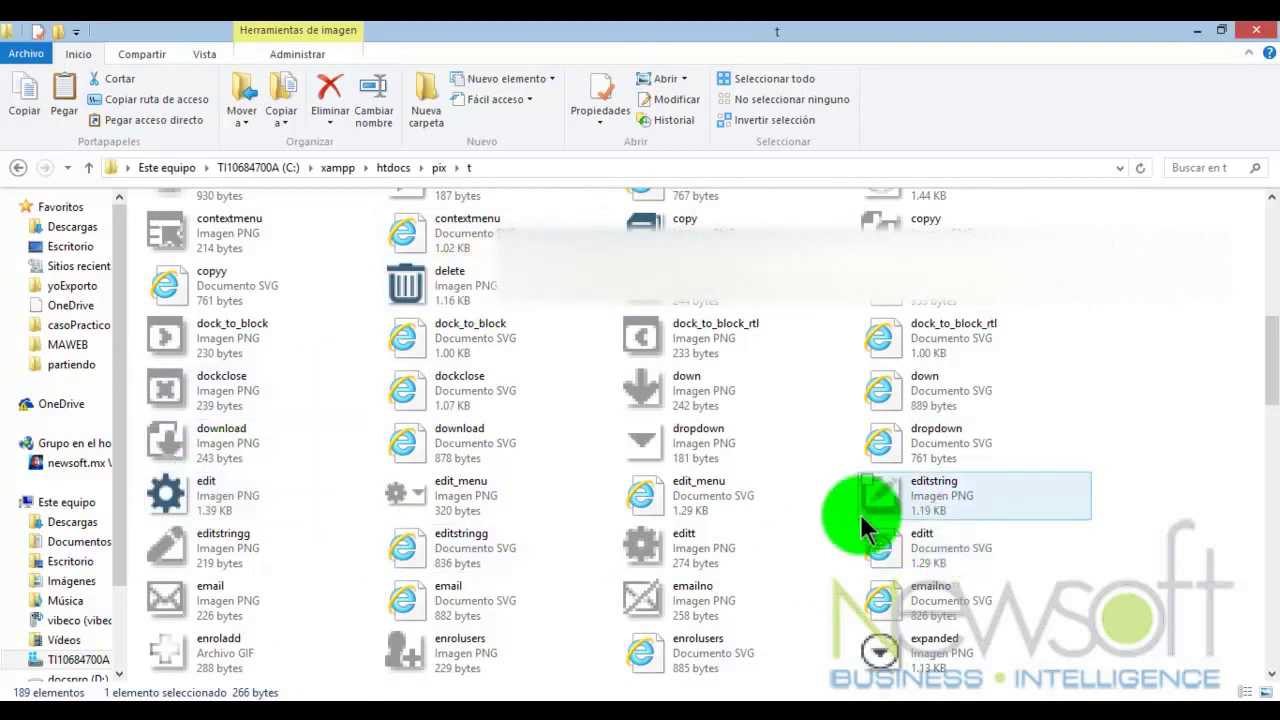
pyautogui.scroll(-5, 760, 520)
pyautogui.click(650, 512)
# Step: Switch to Chrome, reload the Tecnologías de la Información course page and clear the theme caches on the theme selector page
pyautogui.moveTo(186, 702)
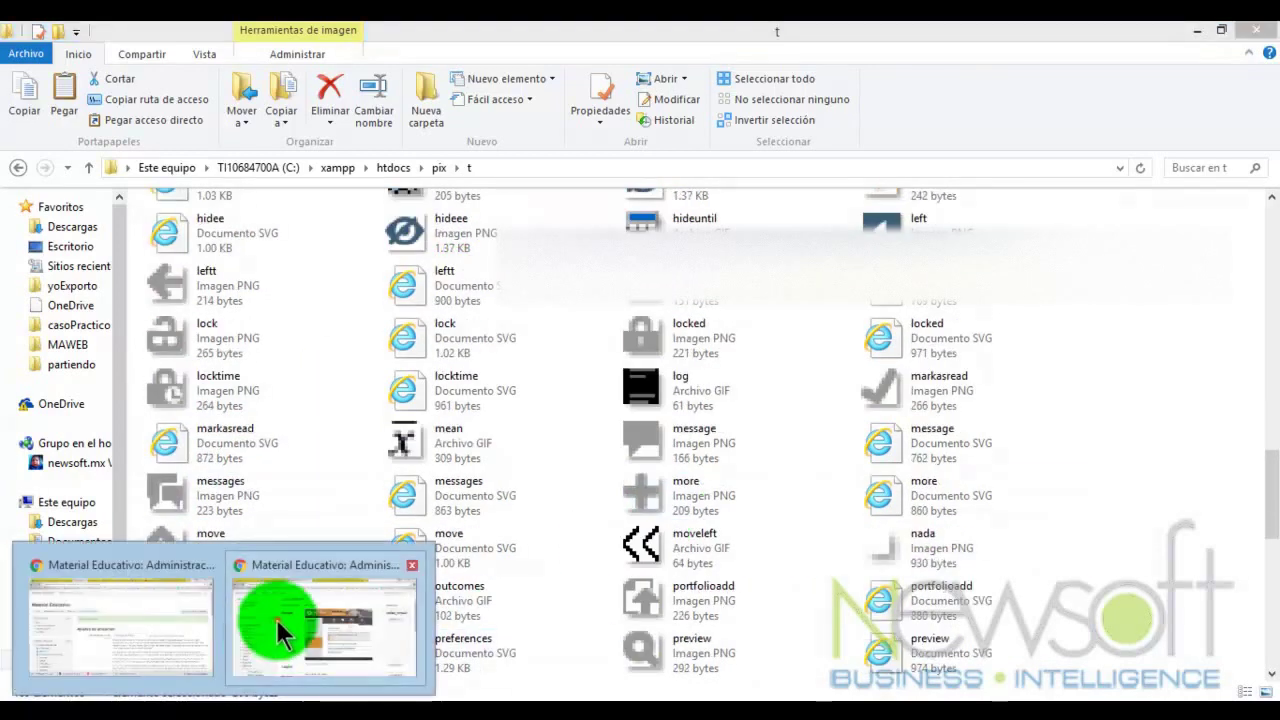
pyautogui.click(277, 620)
pyautogui.click(586, 31)
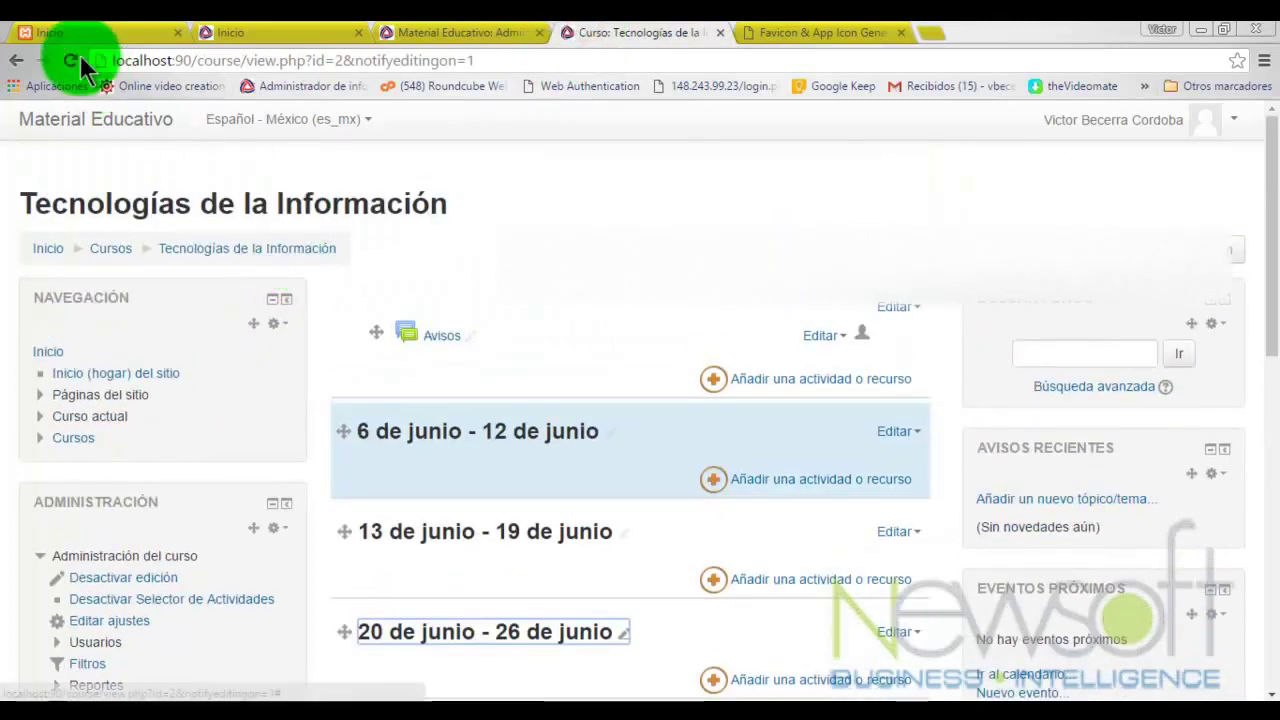
pyautogui.click(70, 60)
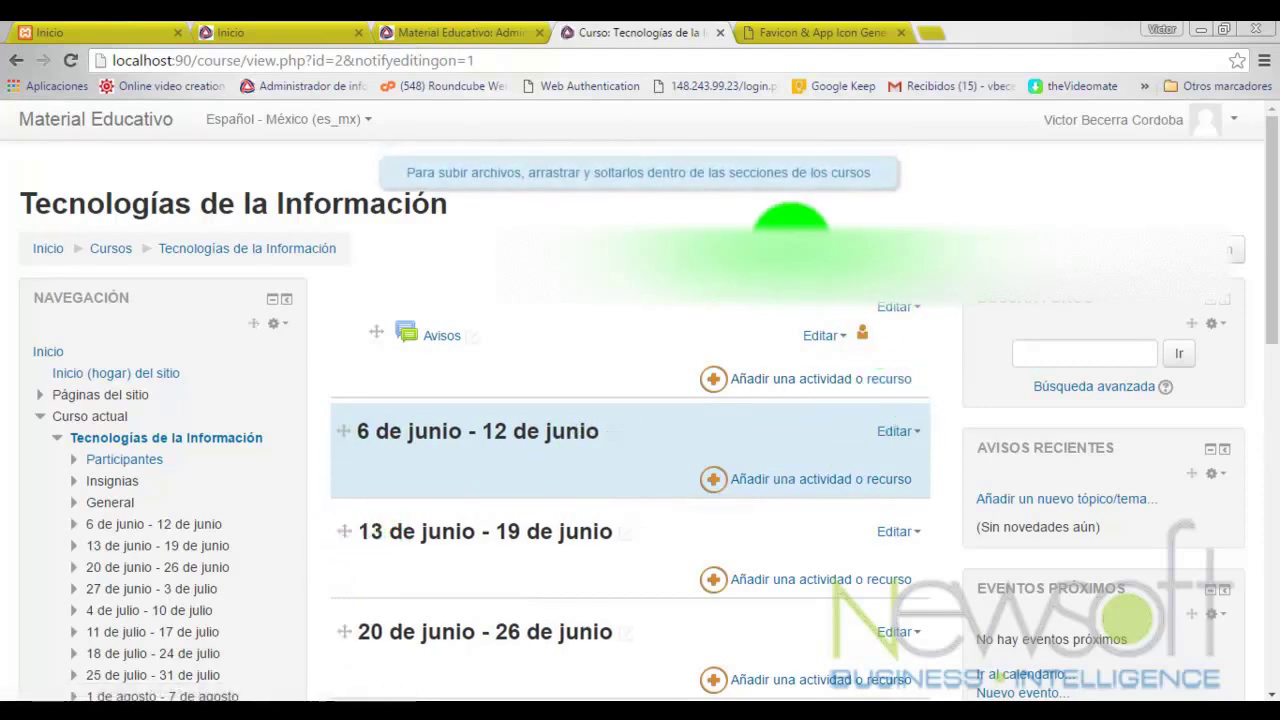
pyautogui.click(504, 29)
pyautogui.click(423, 162)
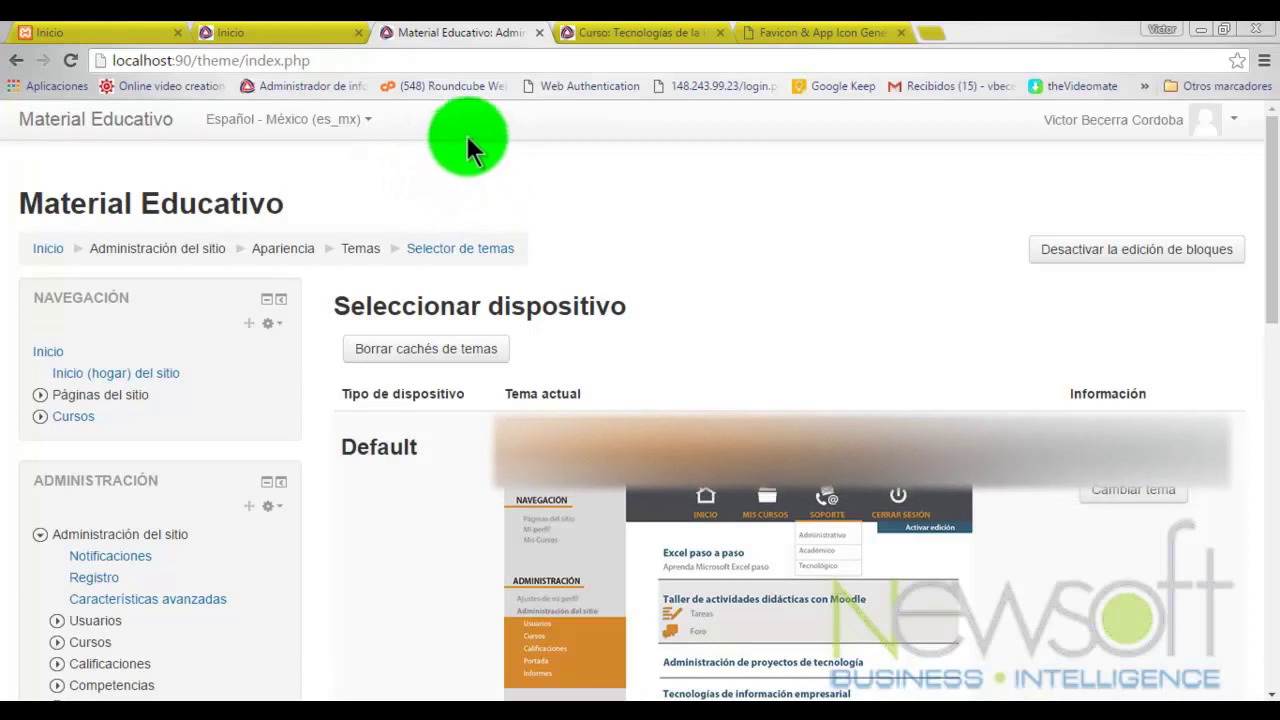
# Step: Expand Usuarios and Cuentas in the Administración block to check the arrow icons, and collapse Administración del sitio
pyautogui.scroll(-3, 165, 445)
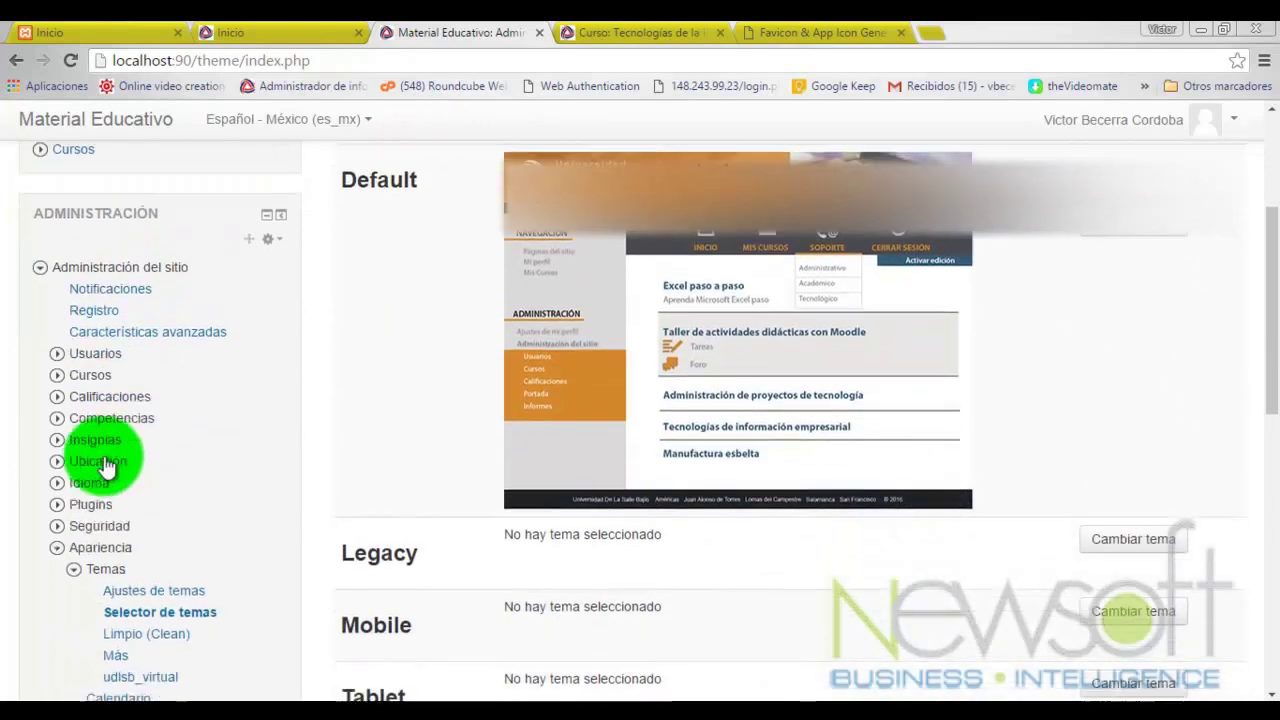
pyautogui.click(57, 341)
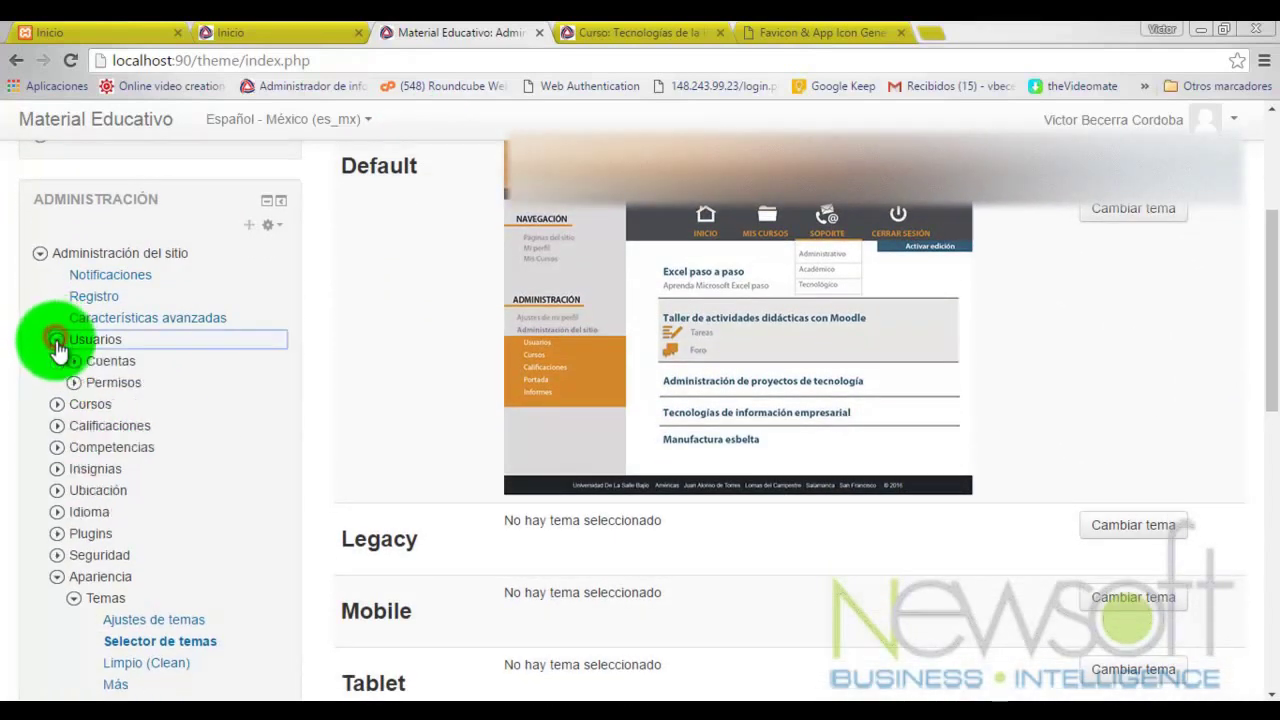
pyautogui.click(74, 362)
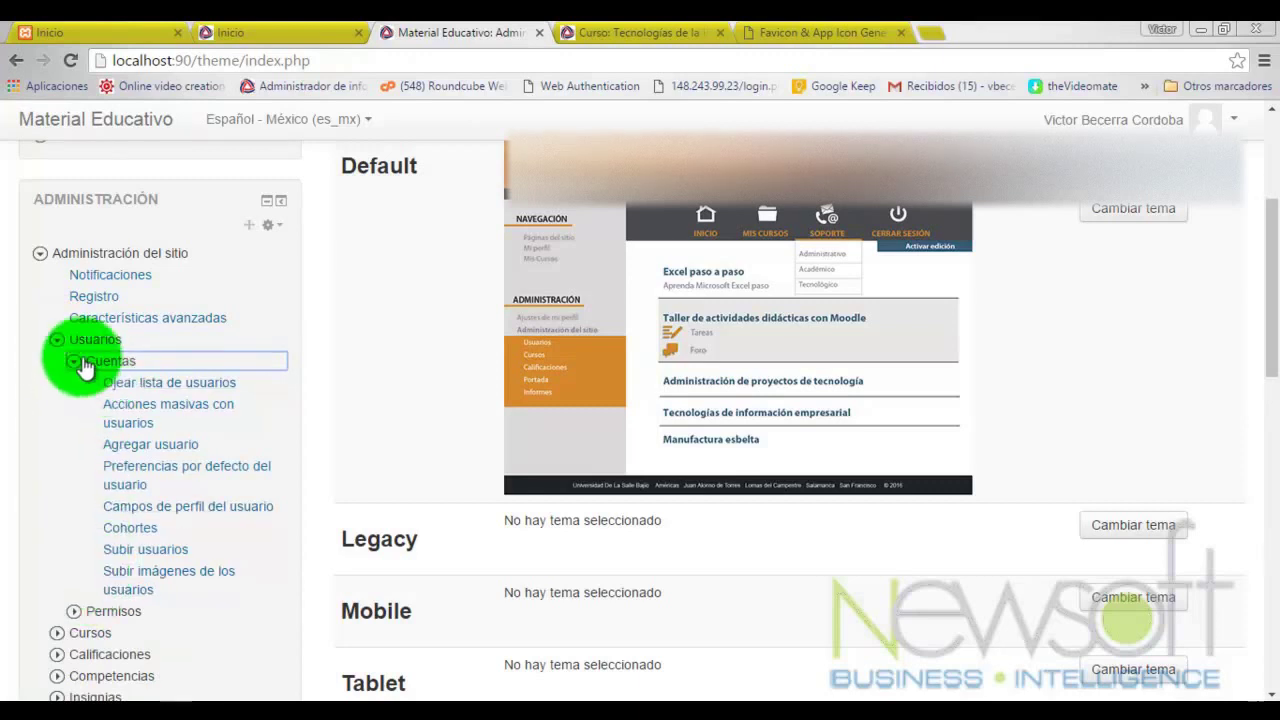
pyautogui.click(40, 253)
pyautogui.scroll(3, 109, 326)
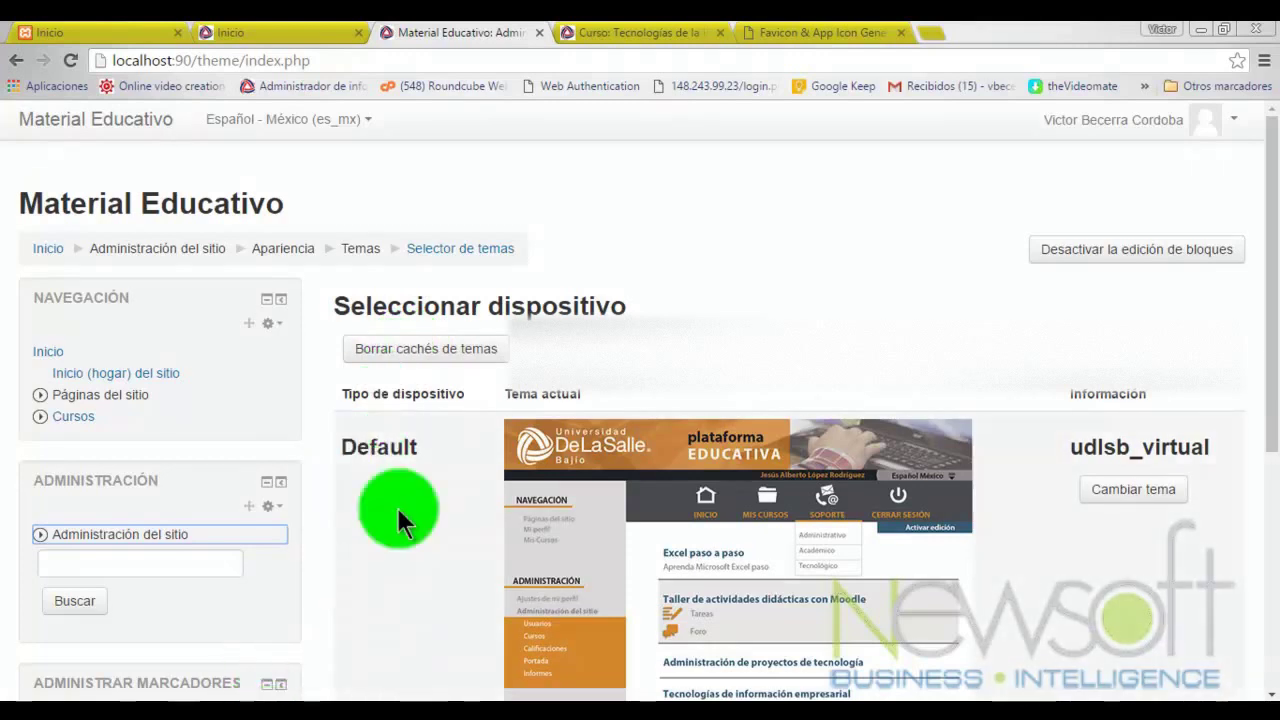
# Step: Return to the Tecnologías de la Información course page, view the activity icons in the activity or resource chooser and close it
pyautogui.click(608, 40)
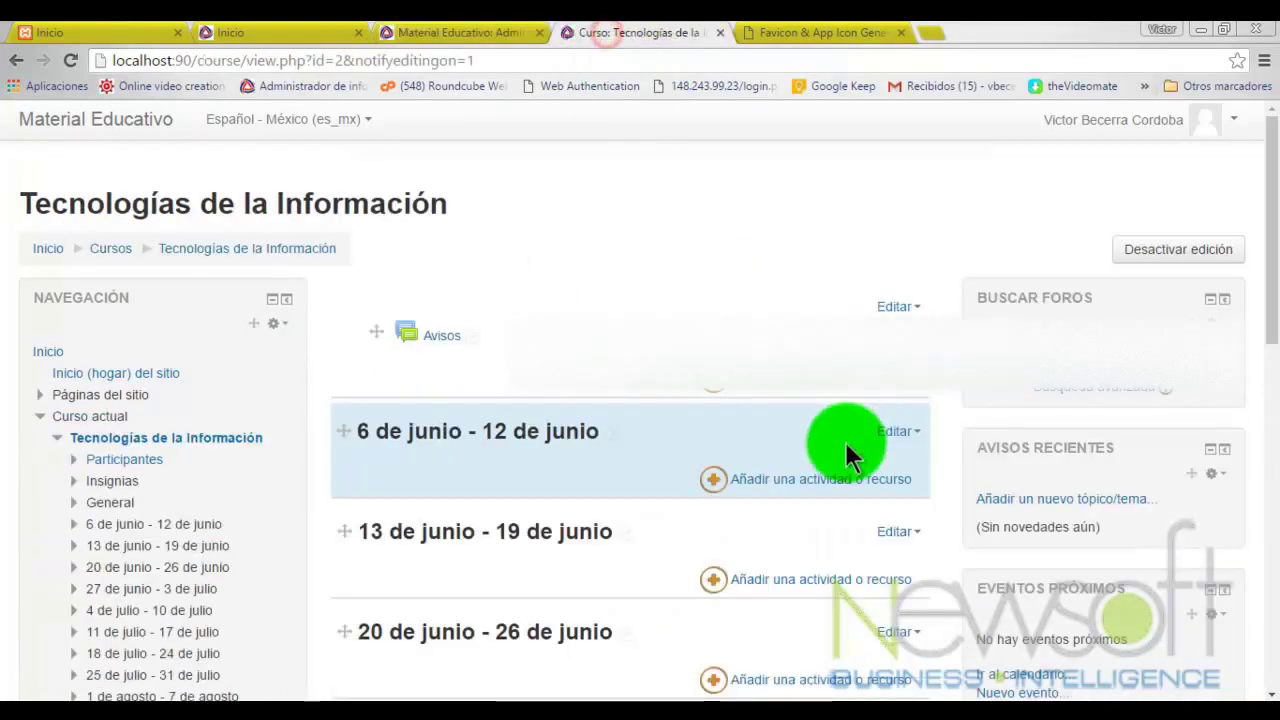
pyautogui.click(828, 383)
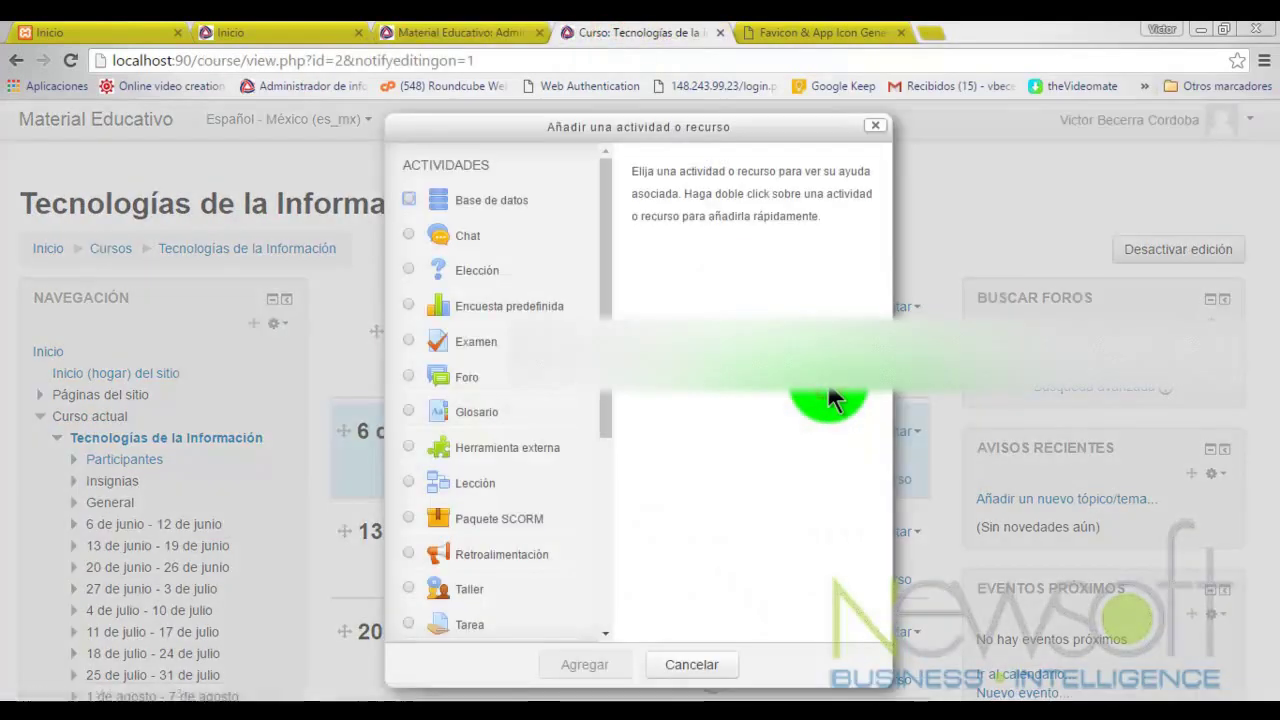
pyautogui.click(868, 133)
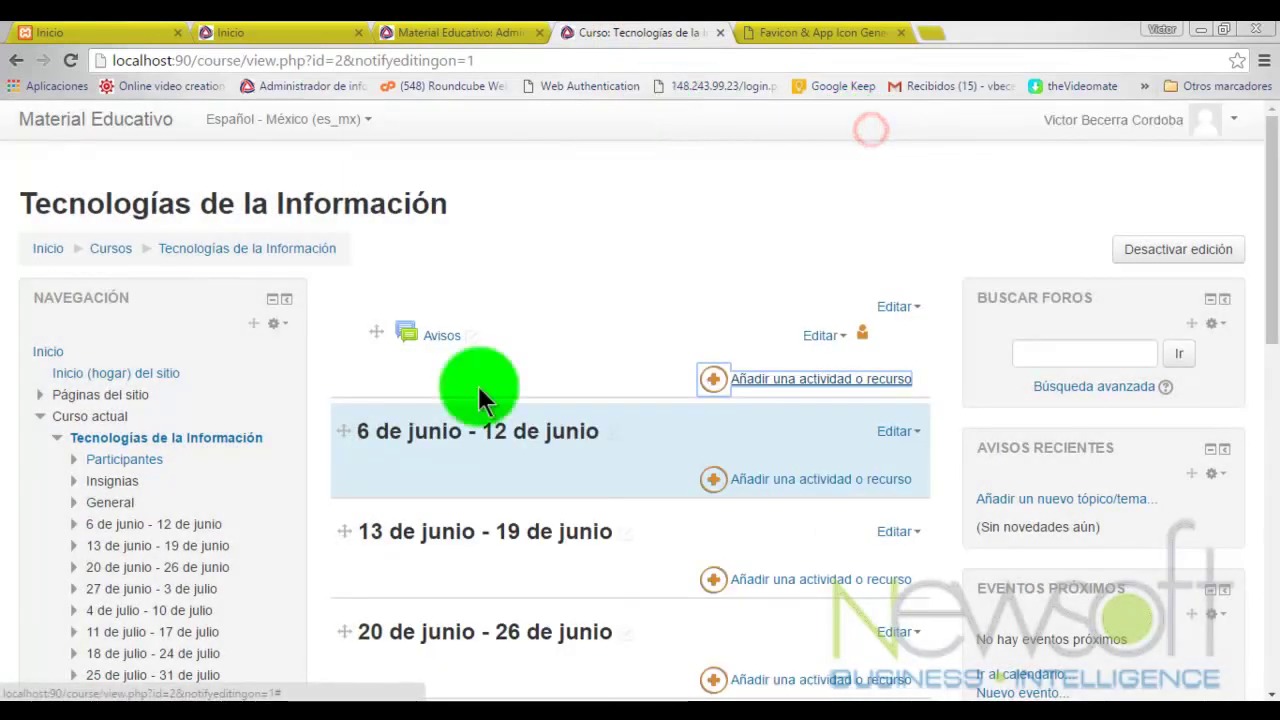
# Step: Switch to File Explorer, view the default activity icons in htdocs\mod\assign\pix and return to the mod folder
pyautogui.moveTo(343, 634)
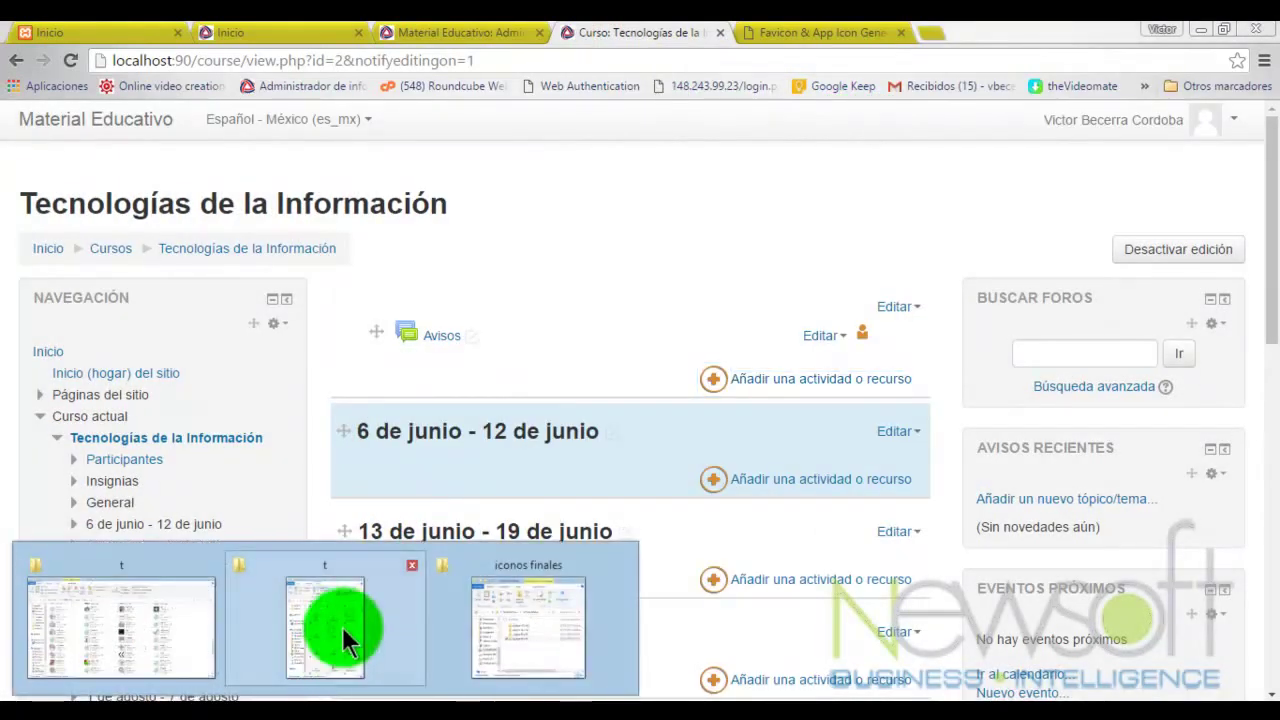
pyautogui.click(163, 617)
pyautogui.click(393, 167)
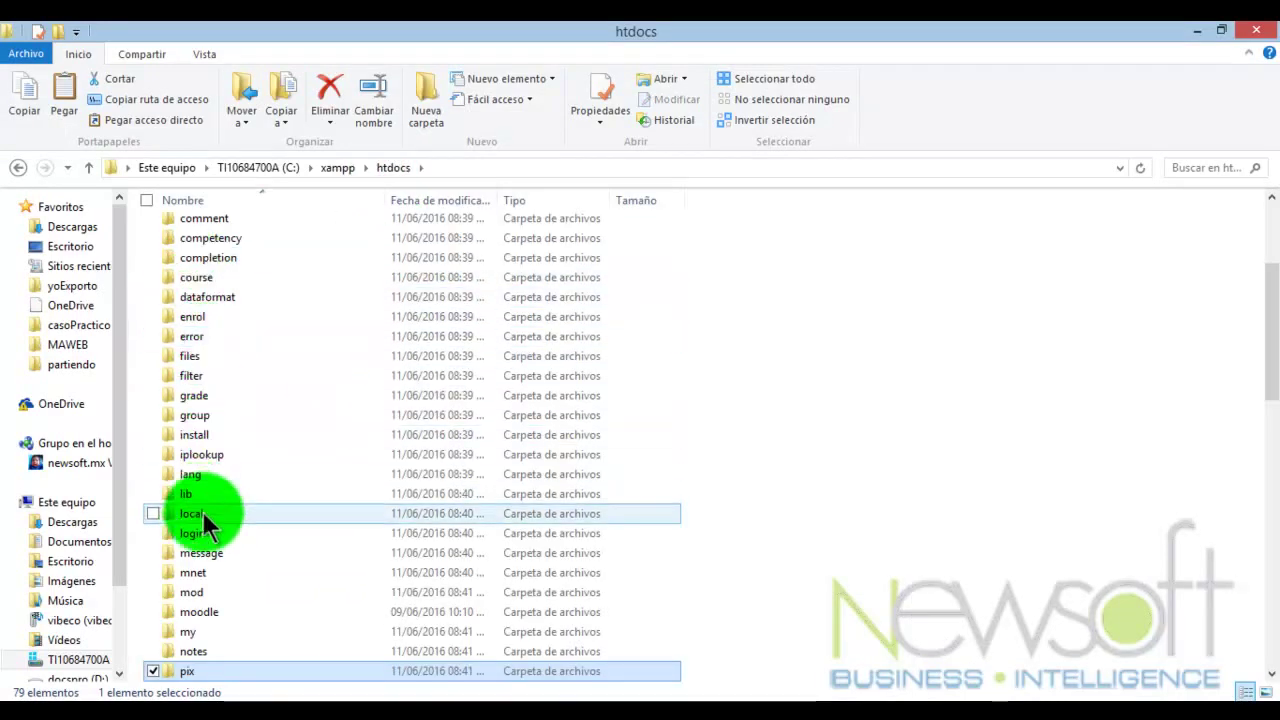
pyautogui.doubleClick(203, 590)
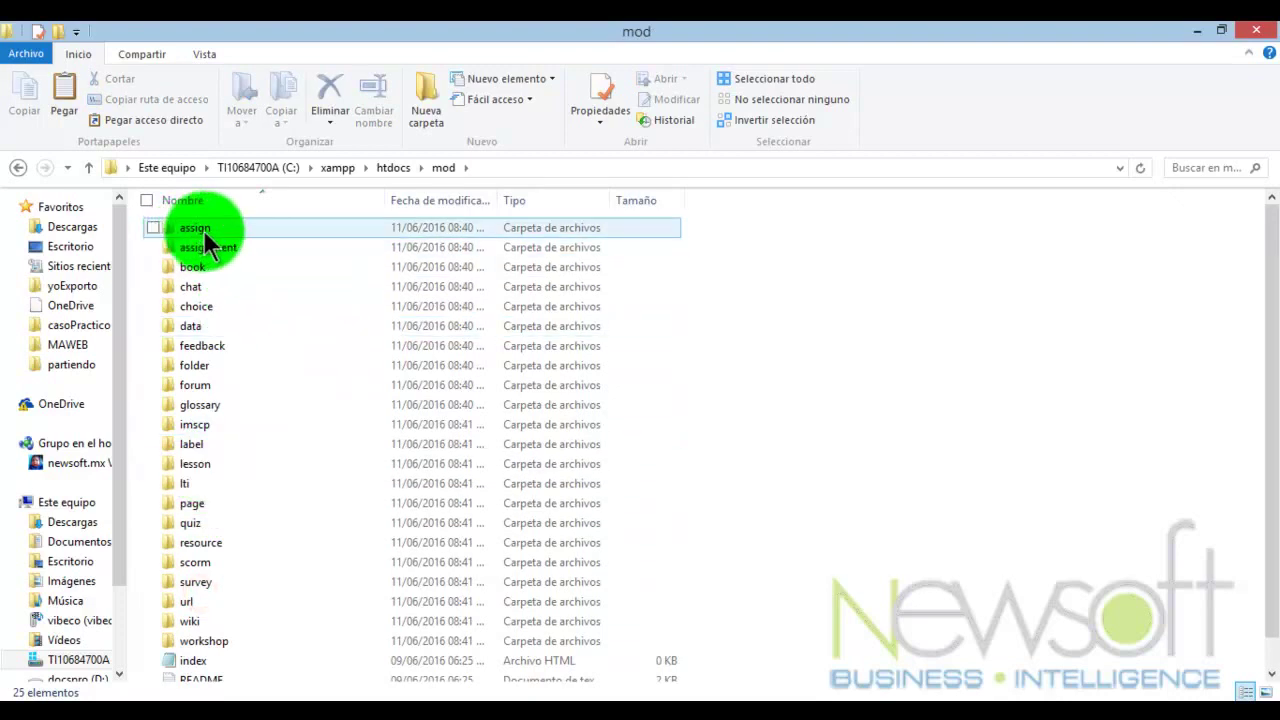
pyautogui.doubleClick(200, 230)
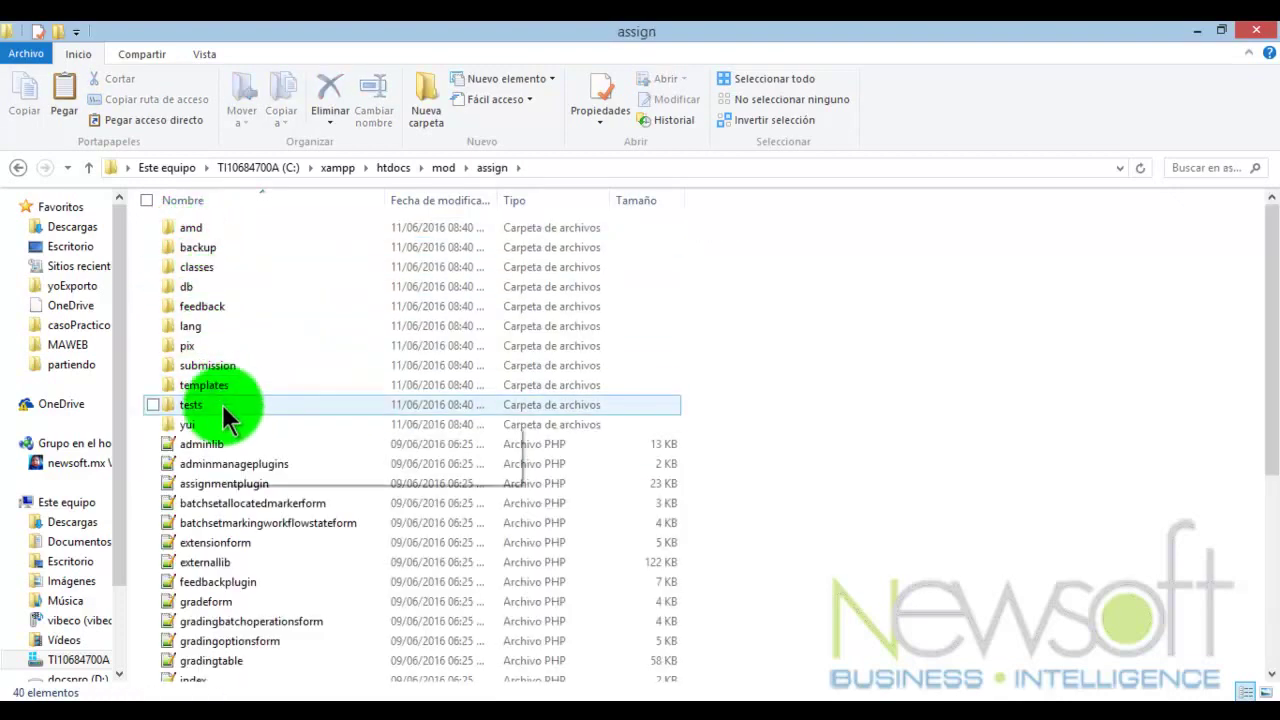
pyautogui.doubleClick(193, 345)
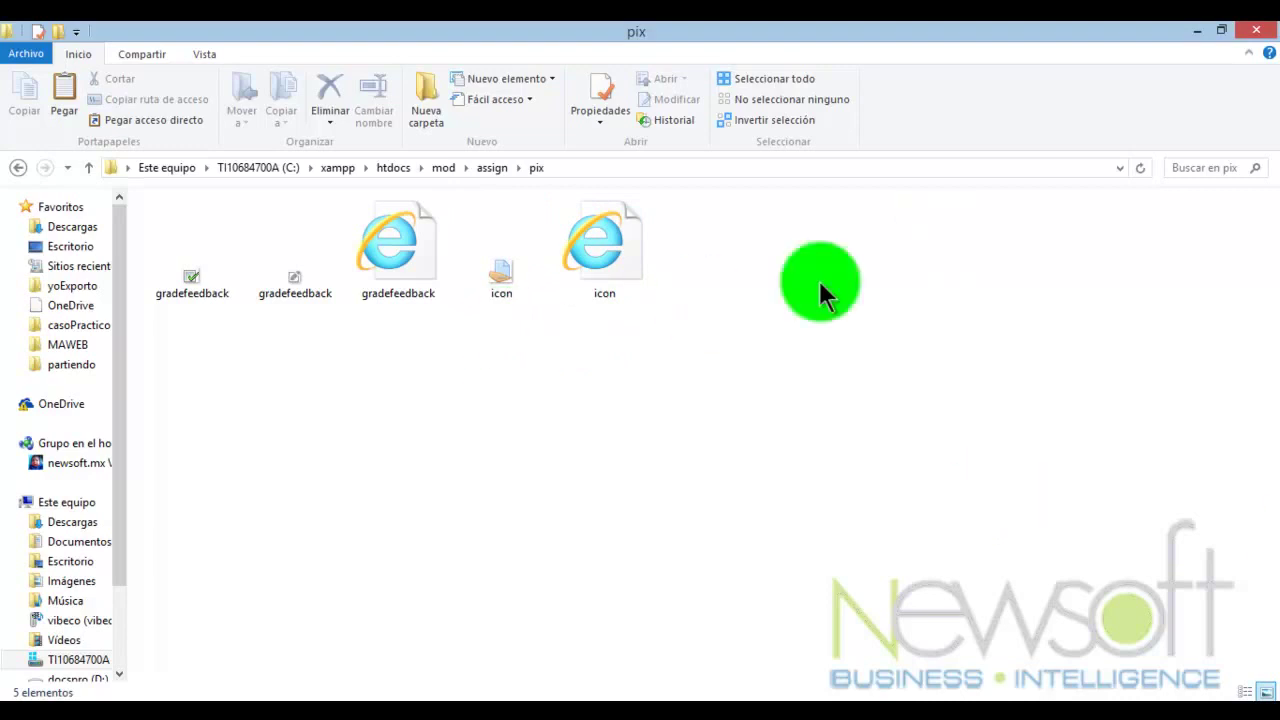
pyautogui.click(445, 168)
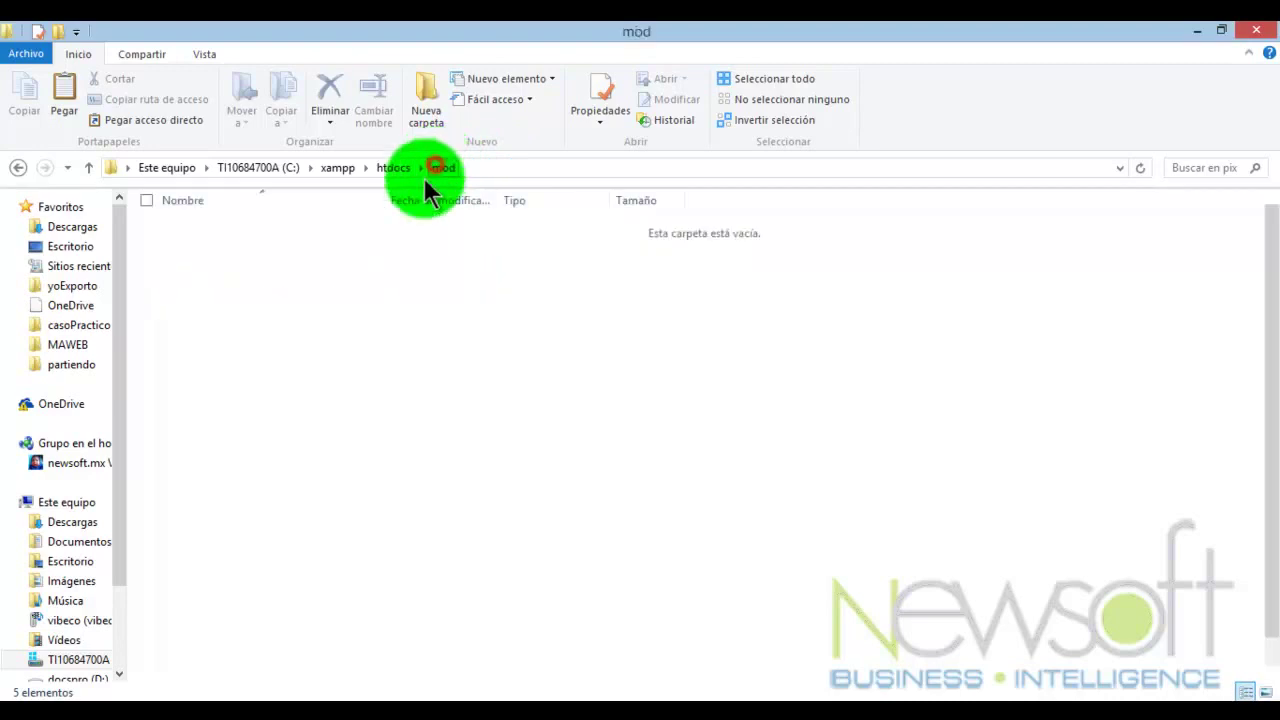
pyautogui.click(192, 229)
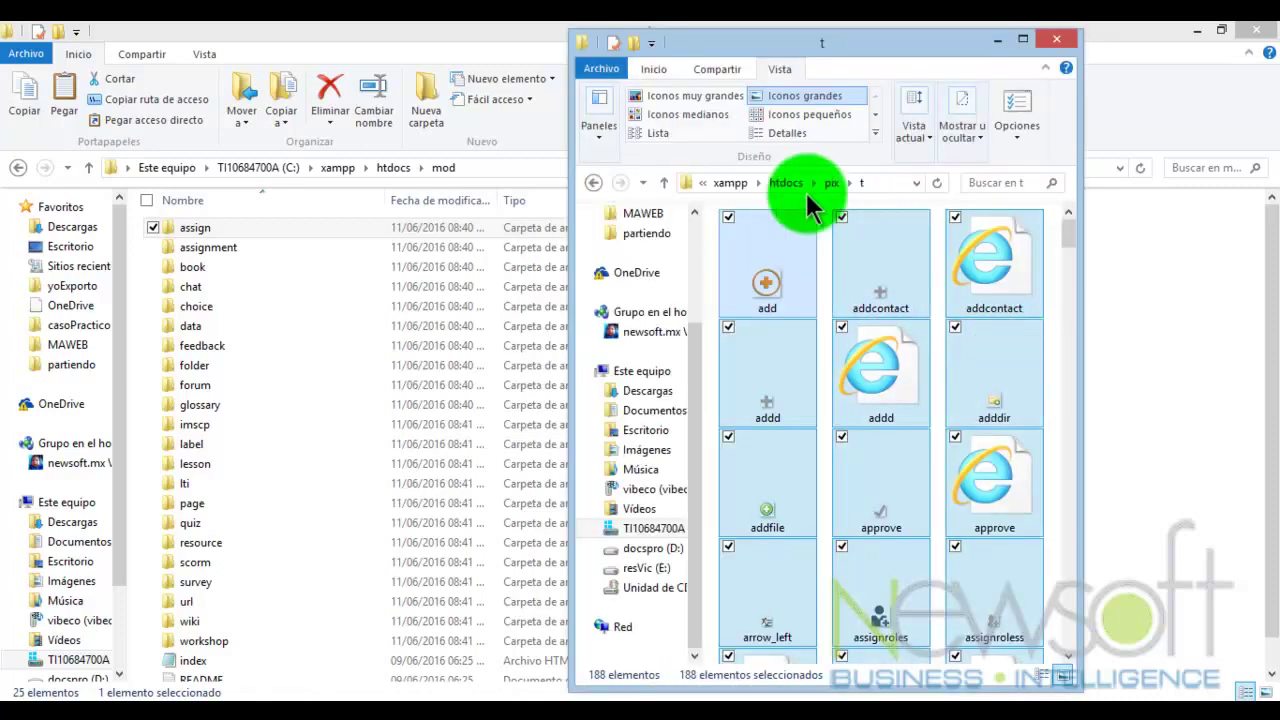
# Step: In the window with the customised files, go to htdocs\mod\assign\pix to view the replacement activity icons
pyautogui.click(781, 183)
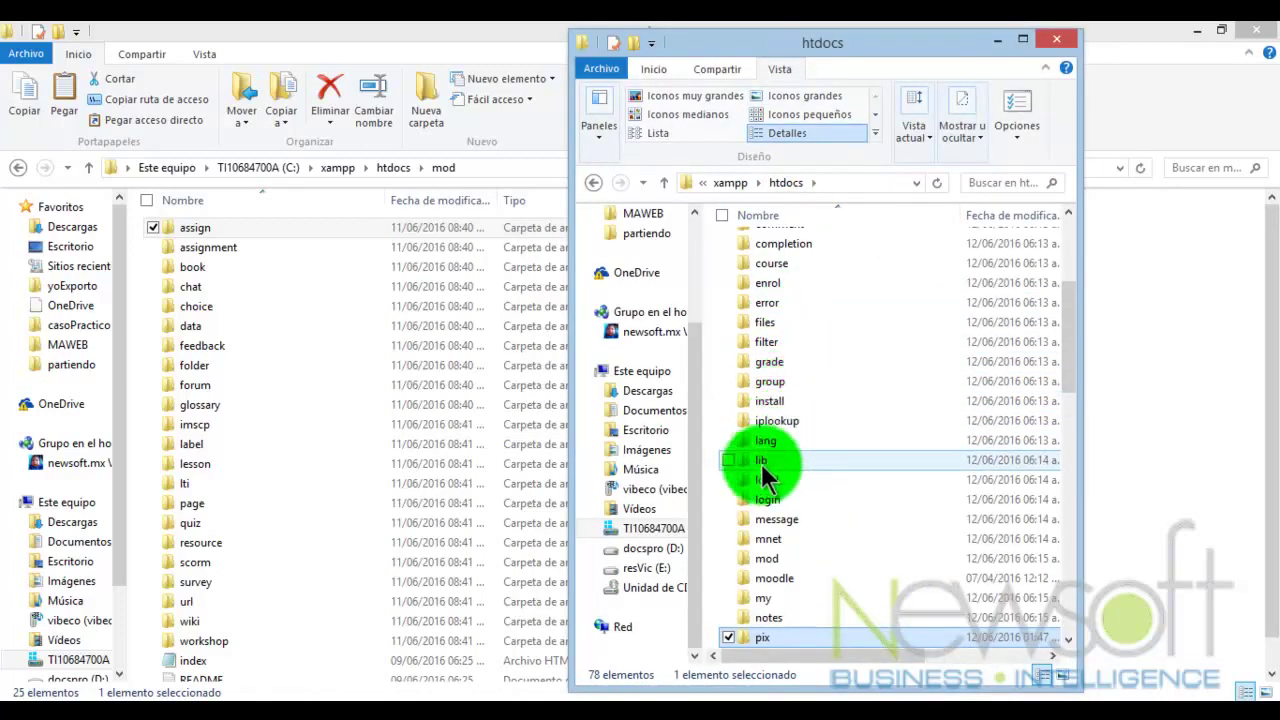
pyautogui.click(769, 362)
pyautogui.scroll(2, 769, 362)
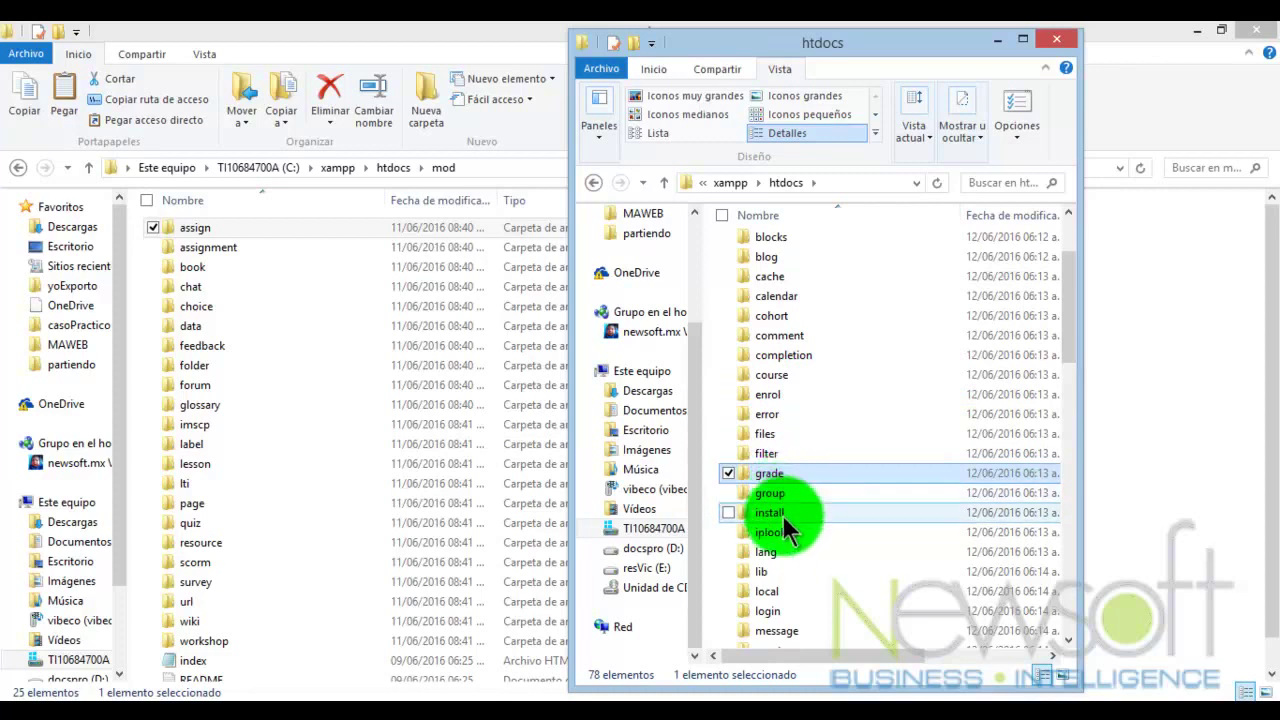
pyautogui.scroll(-2, 782, 514)
pyautogui.doubleClick(771, 558)
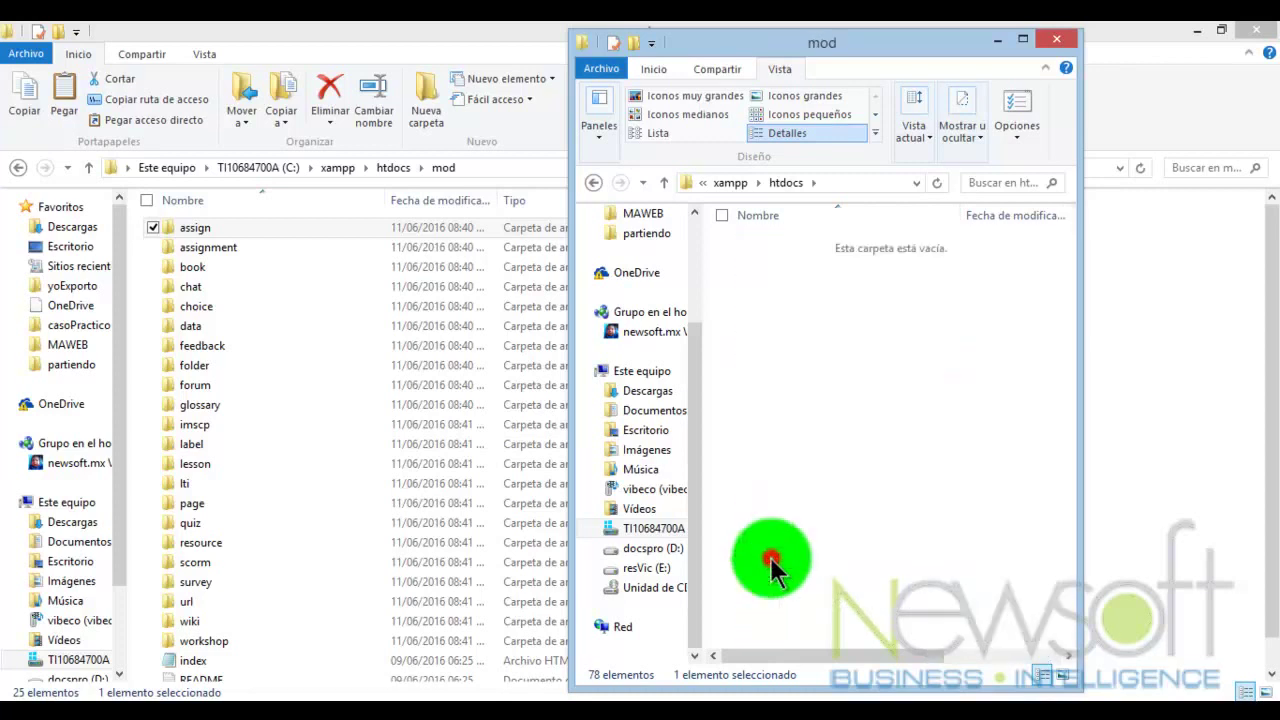
pyautogui.click(779, 247)
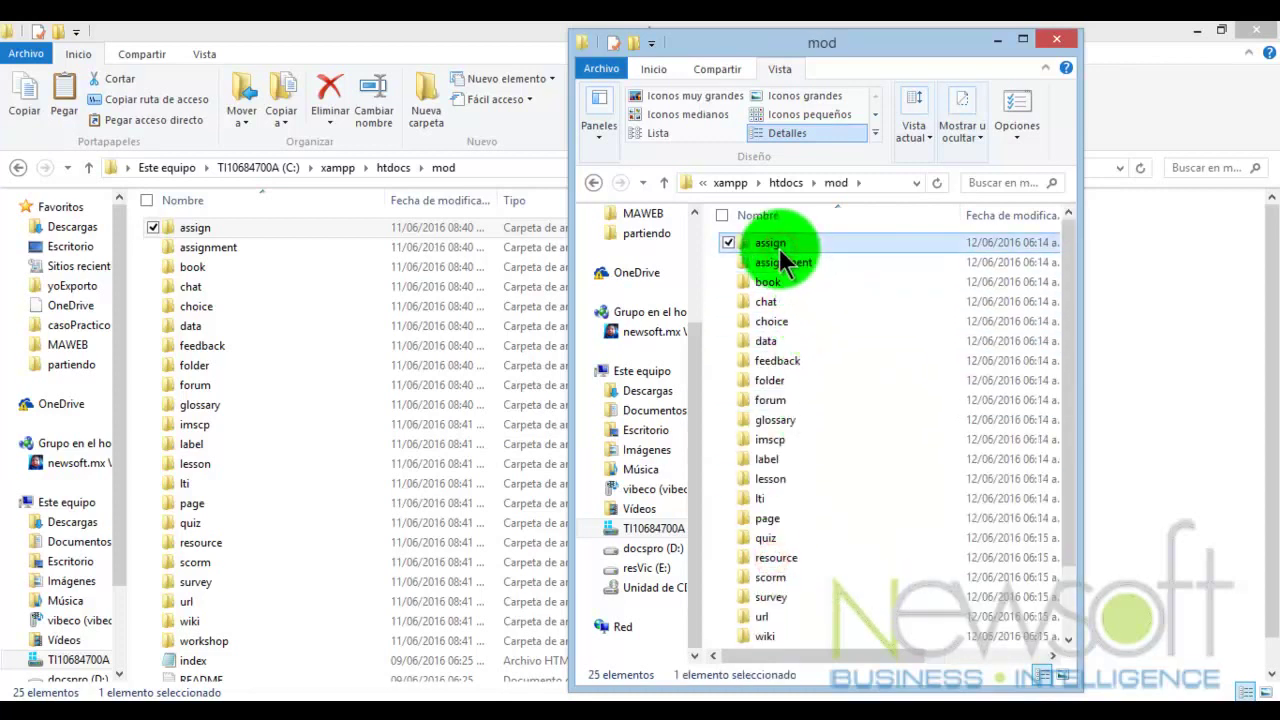
pyautogui.doubleClick(778, 246)
pyautogui.click(760, 341)
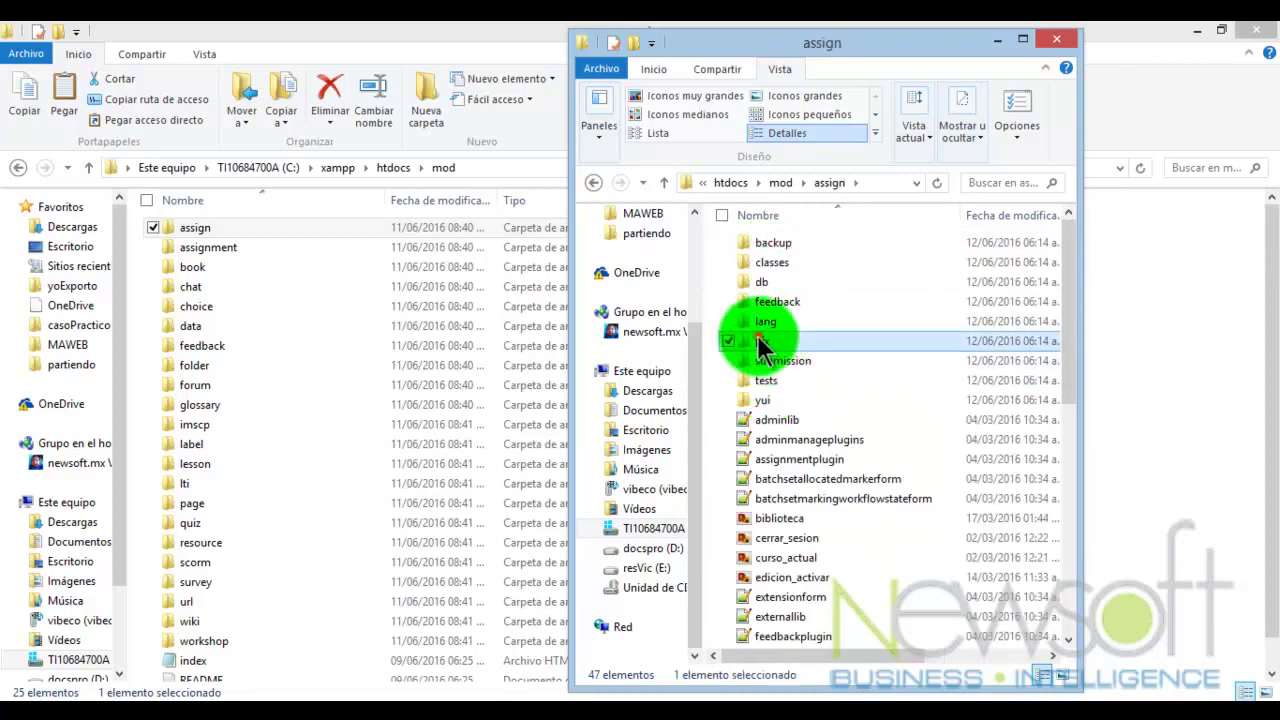
pyautogui.doubleClick(759, 341)
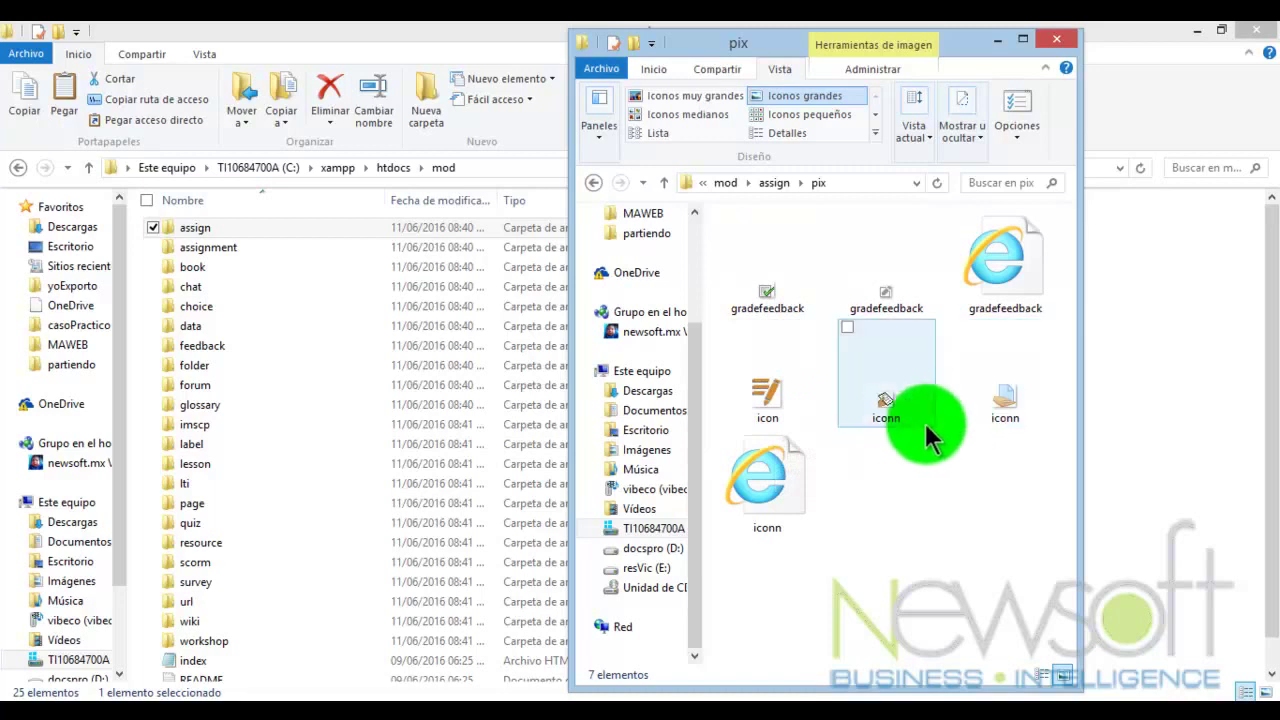
# Step: Go back to the customised mod folder and examine the replacement icons in label\pix
pyautogui.click(773, 185)
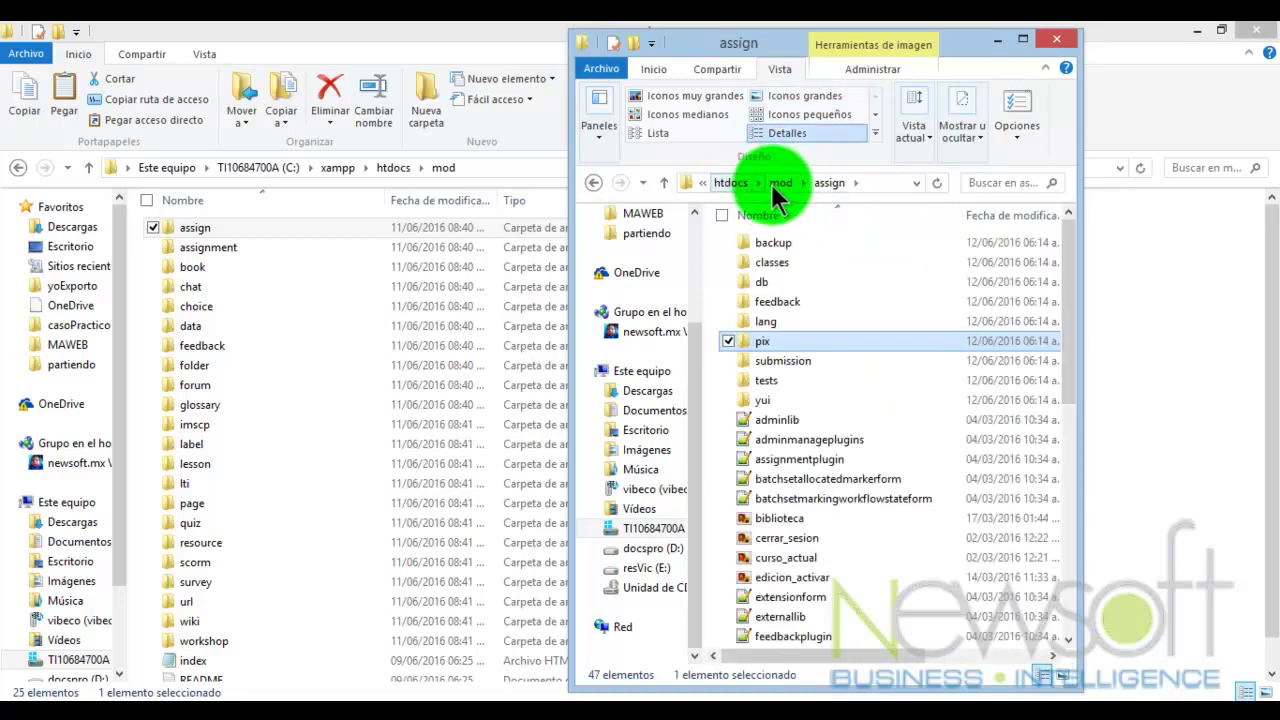
pyautogui.click(777, 183)
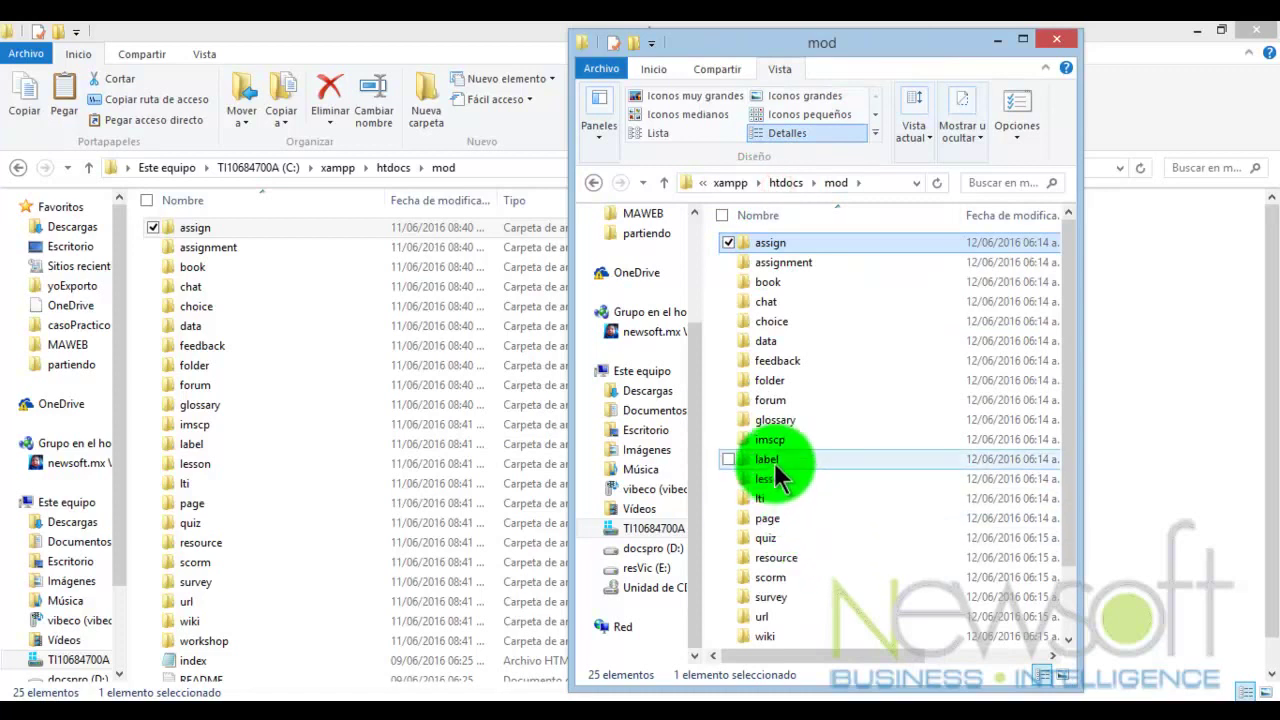
pyautogui.doubleClick(774, 462)
pyautogui.doubleClick(766, 320)
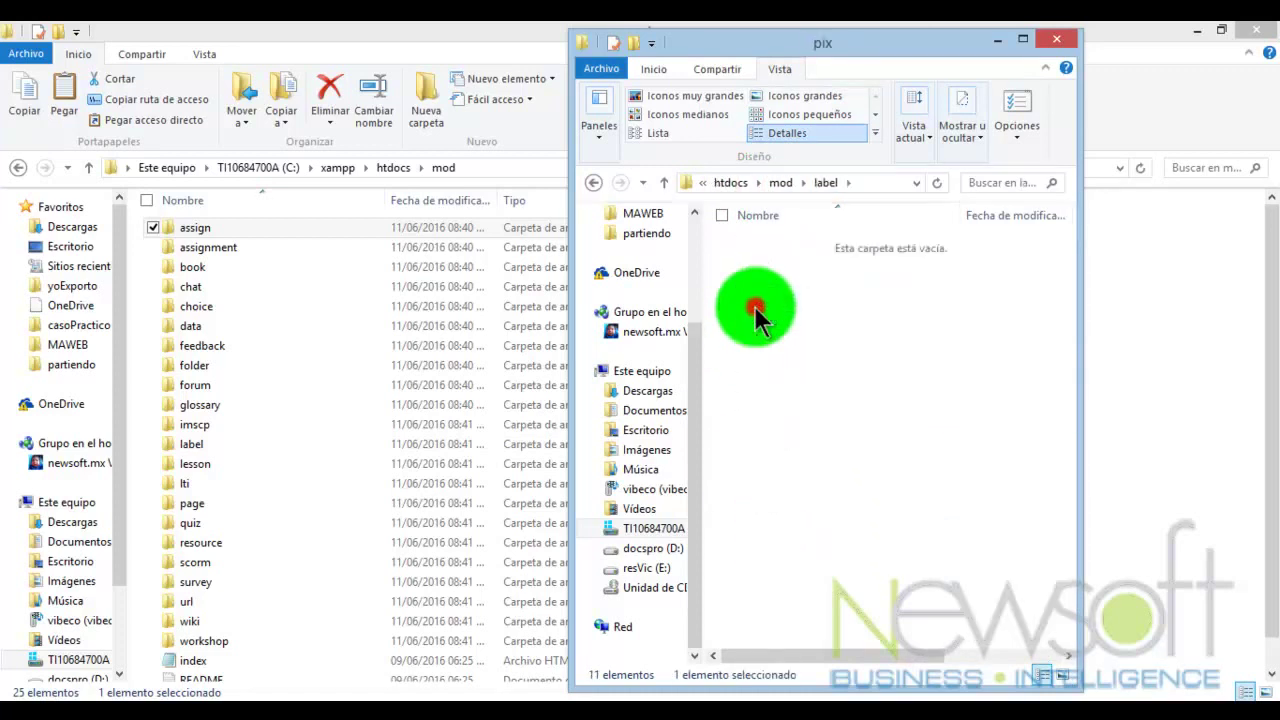
pyautogui.click(768, 290)
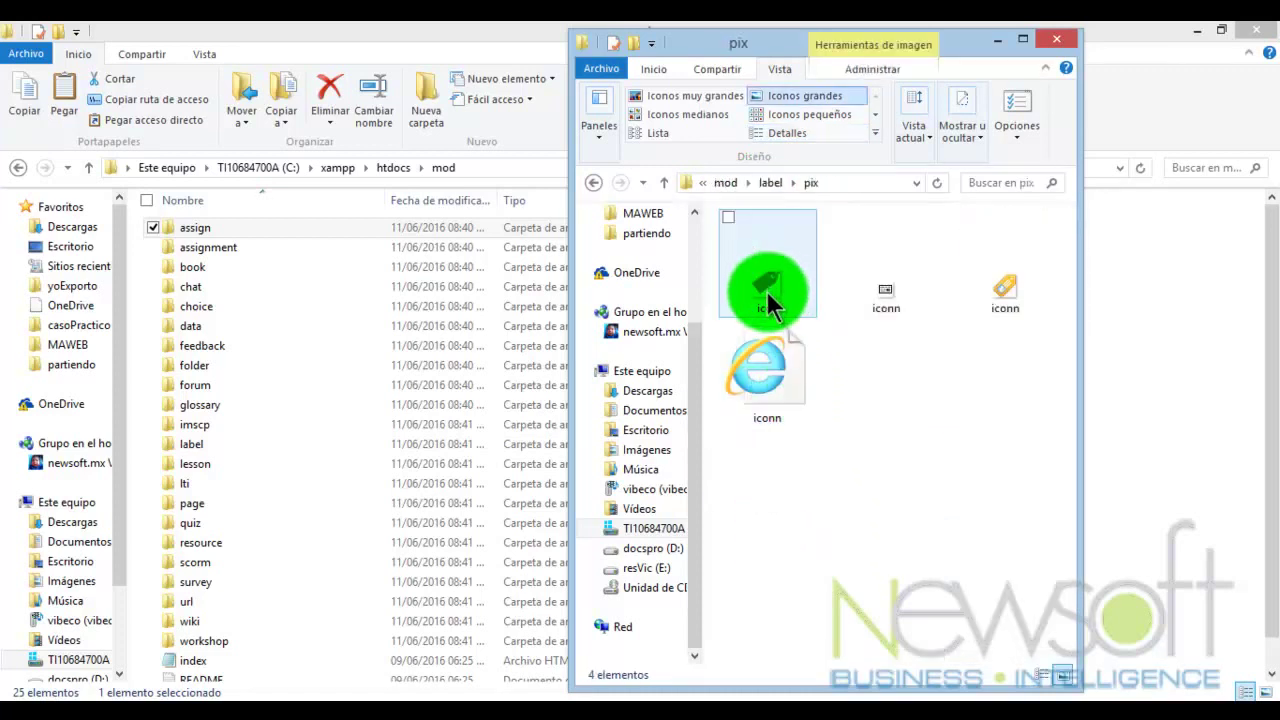
pyautogui.click(982, 343)
pyautogui.click(849, 316)
pyautogui.click(777, 287)
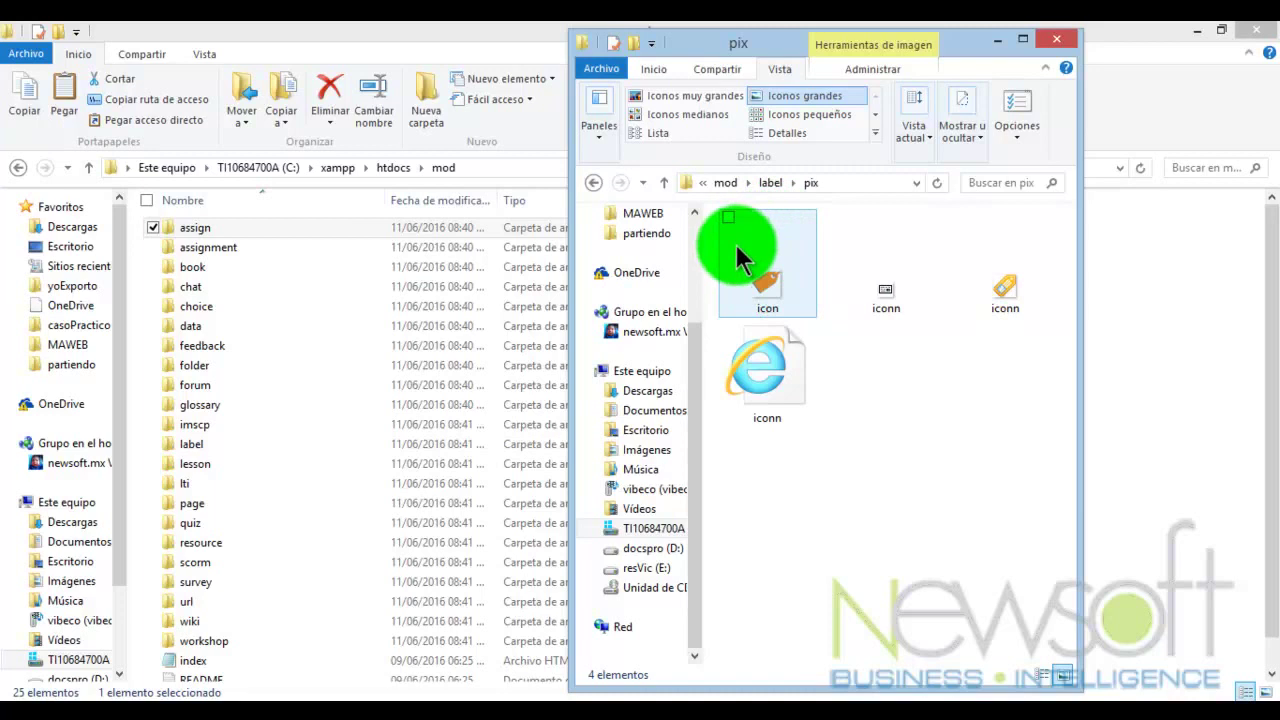
pyautogui.click(820, 260)
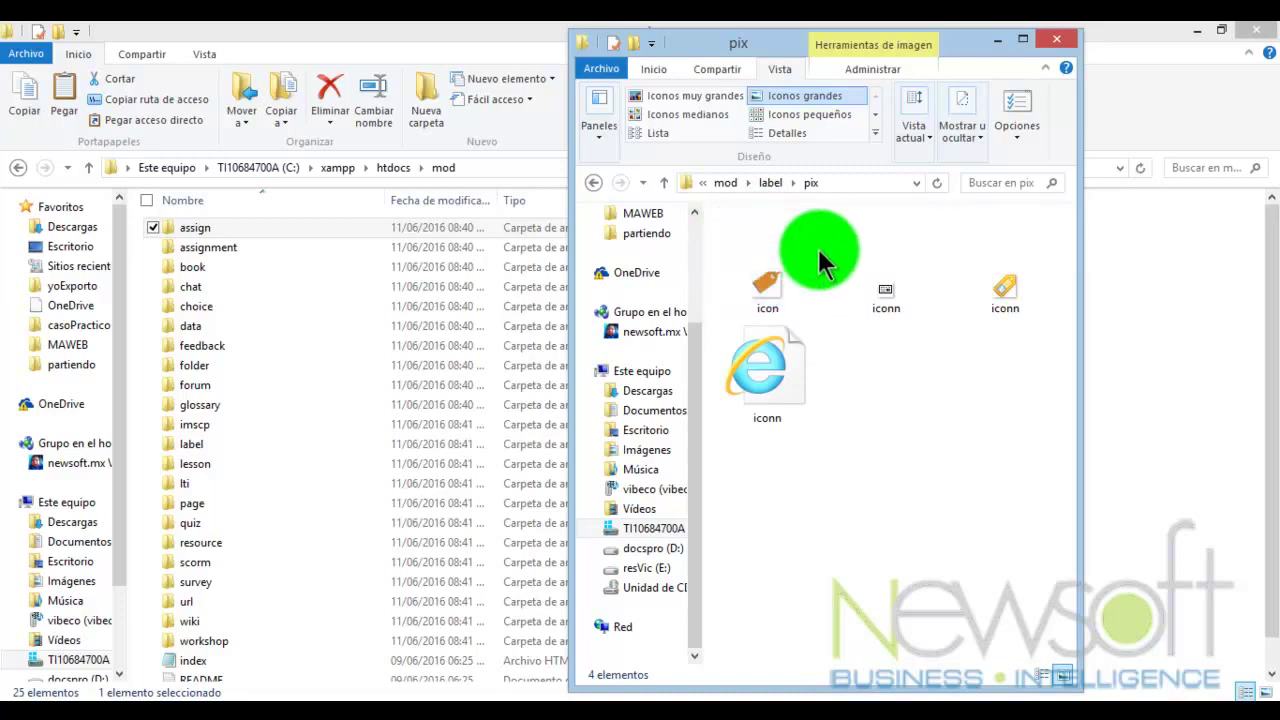
# Step: Return to the customised mod folder and select and copy all its contents
pyautogui.click(729, 185)
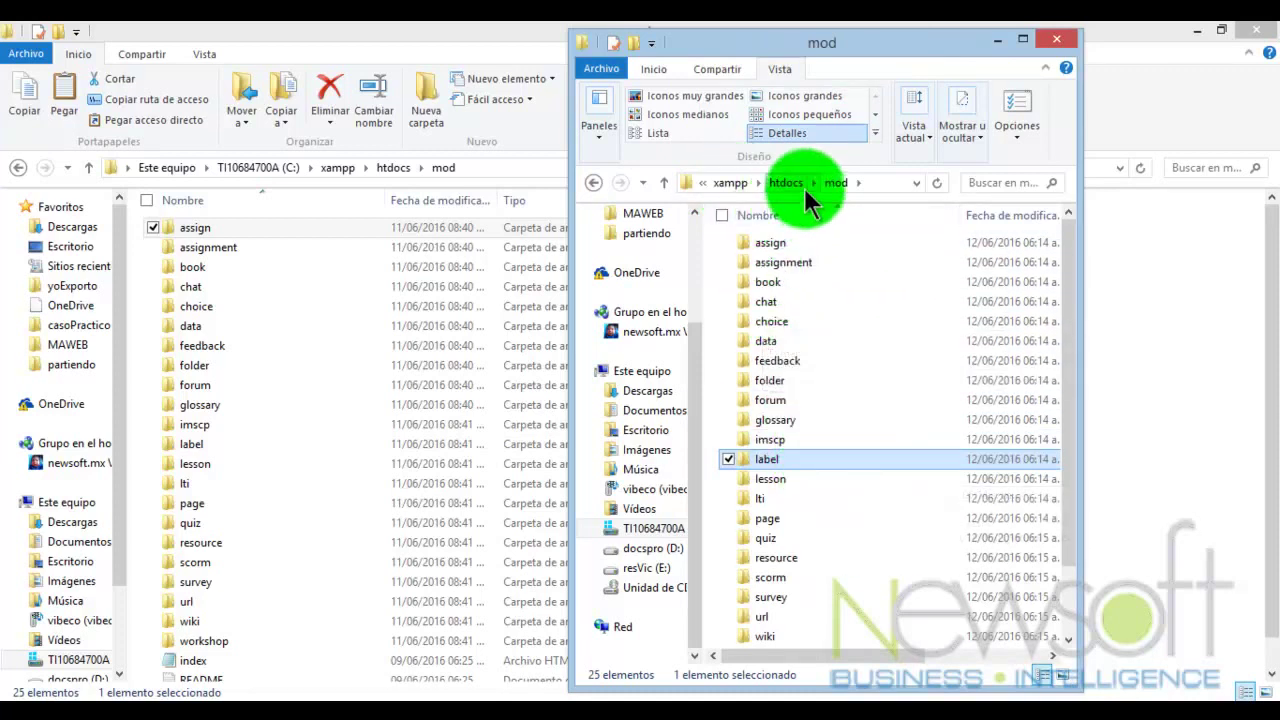
pyautogui.click(779, 245)
pyautogui.hotkey('ctrl', 'a')
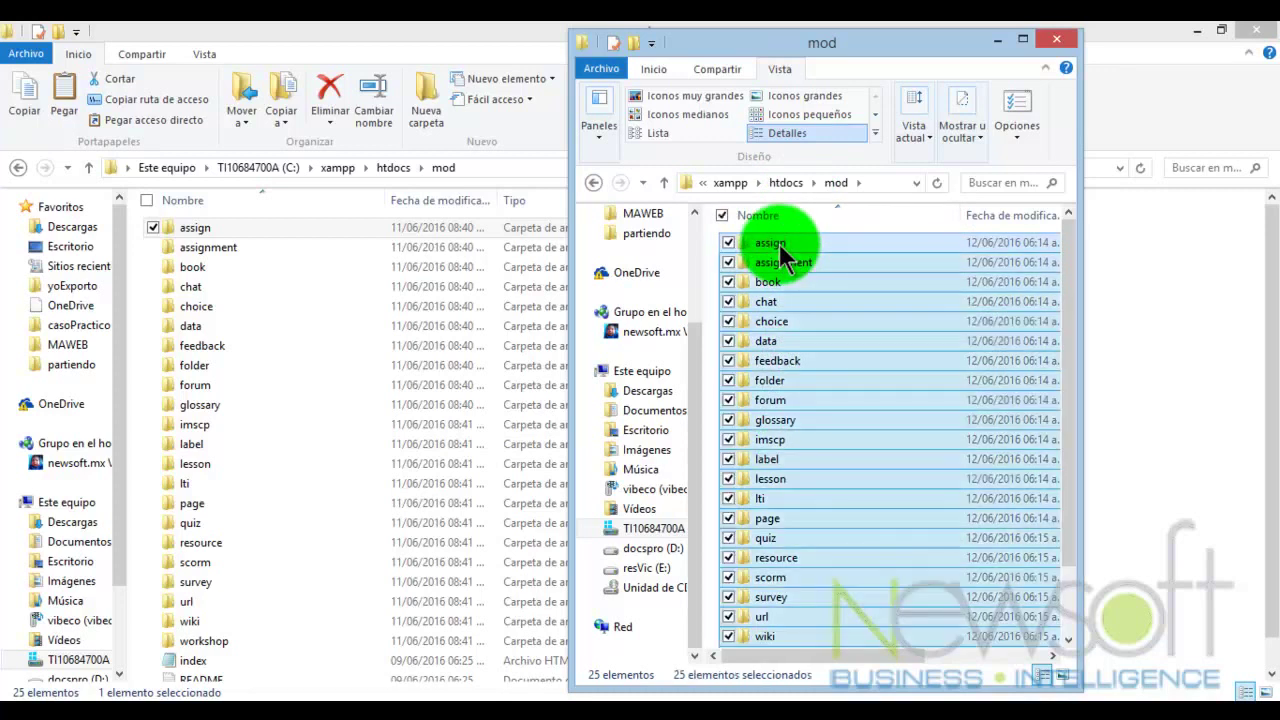
# Step: Delete everything in the site's default htdocs\mod folder and paste the customised mod contents in its place
pyautogui.click(318, 308)
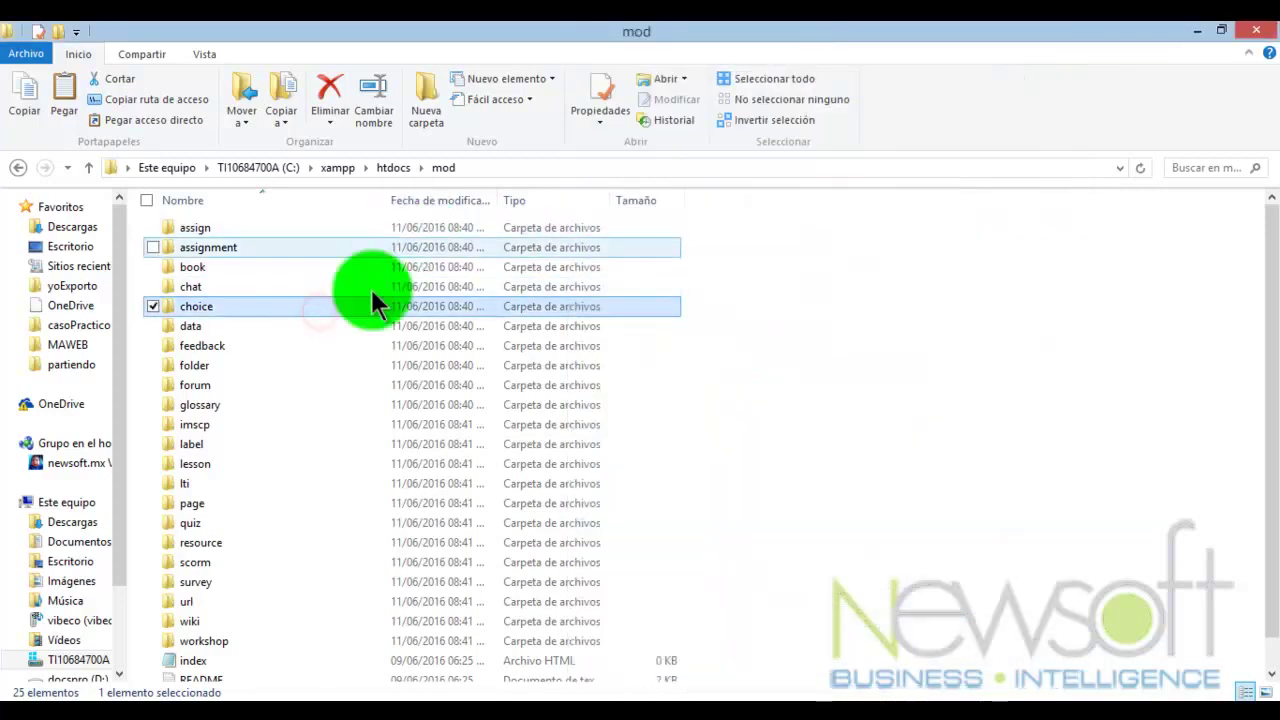
pyautogui.scroll(-1, 317, 300)
pyautogui.scroll(1, 316, 297)
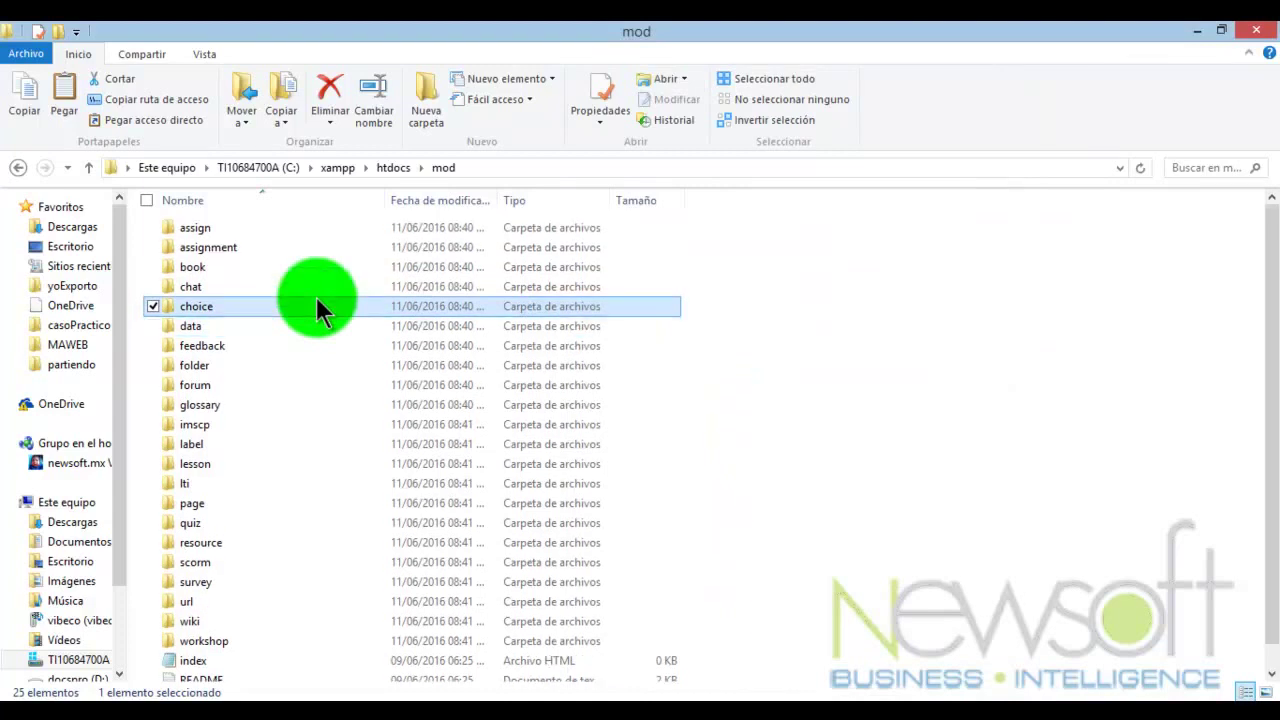
pyautogui.click(230, 224)
pyautogui.hotkey('ctrl', 'a')
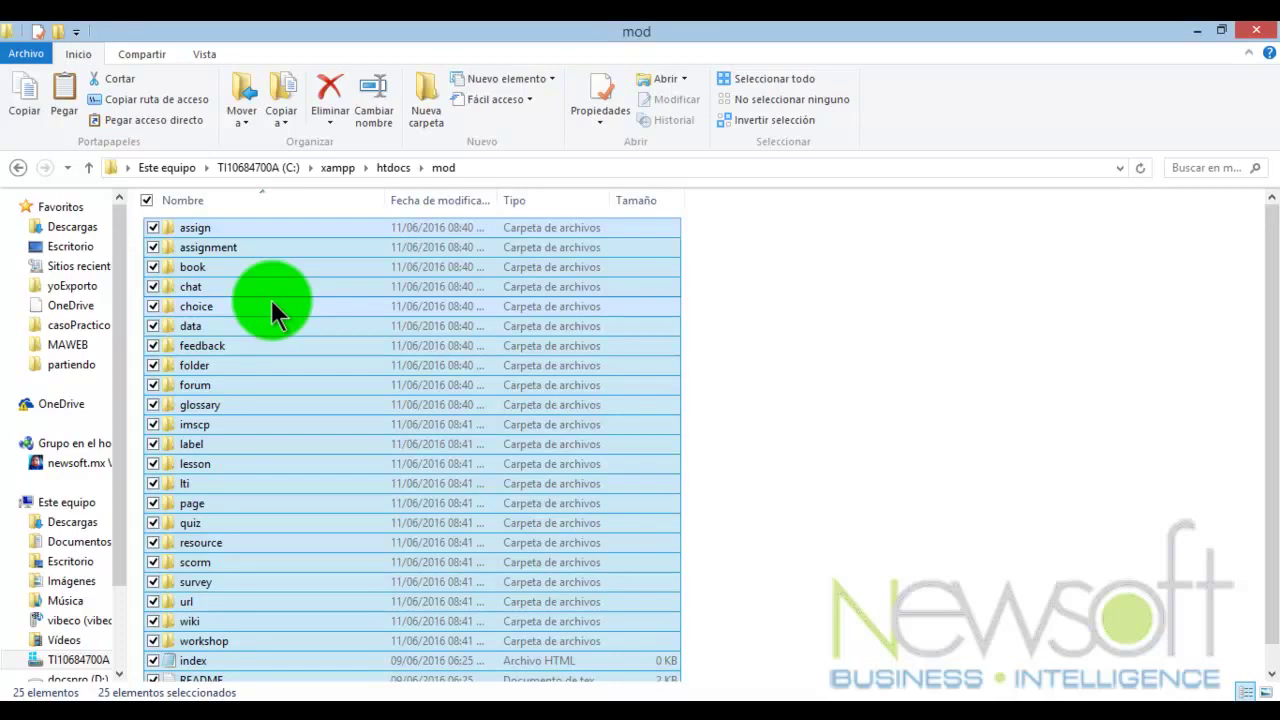
pyautogui.scroll(-1, 280, 330)
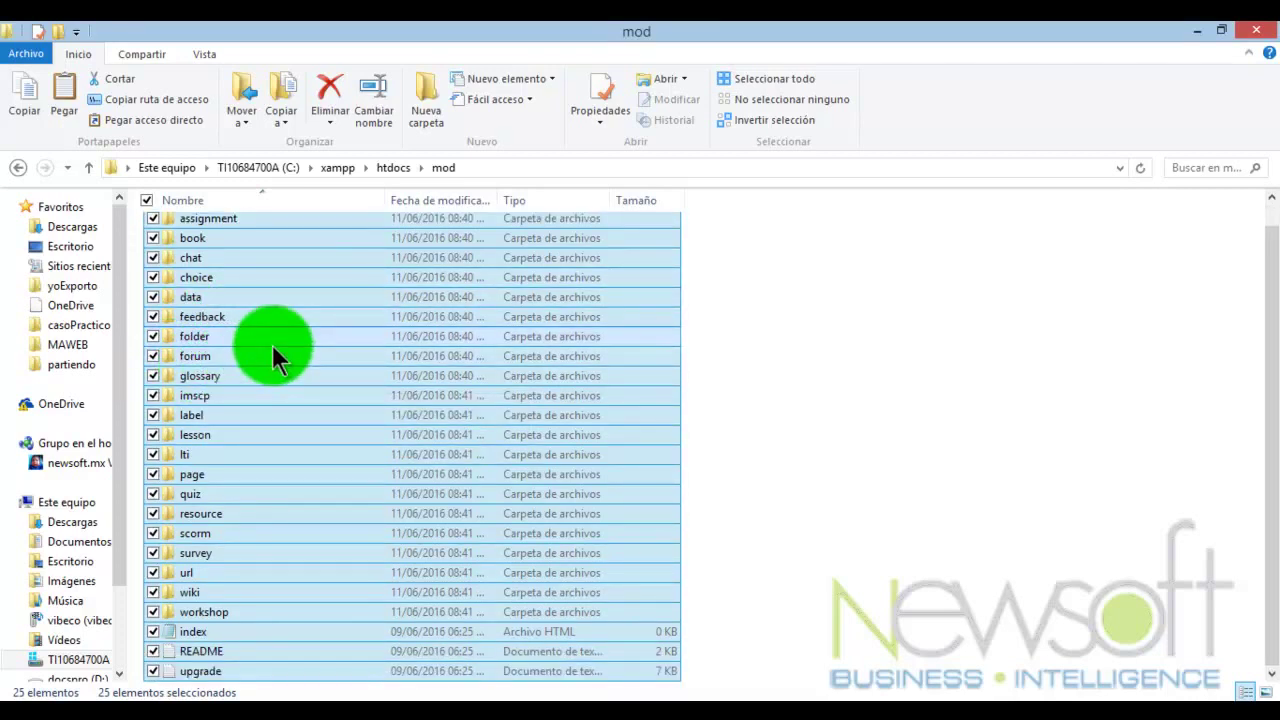
pyautogui.press('Delete')
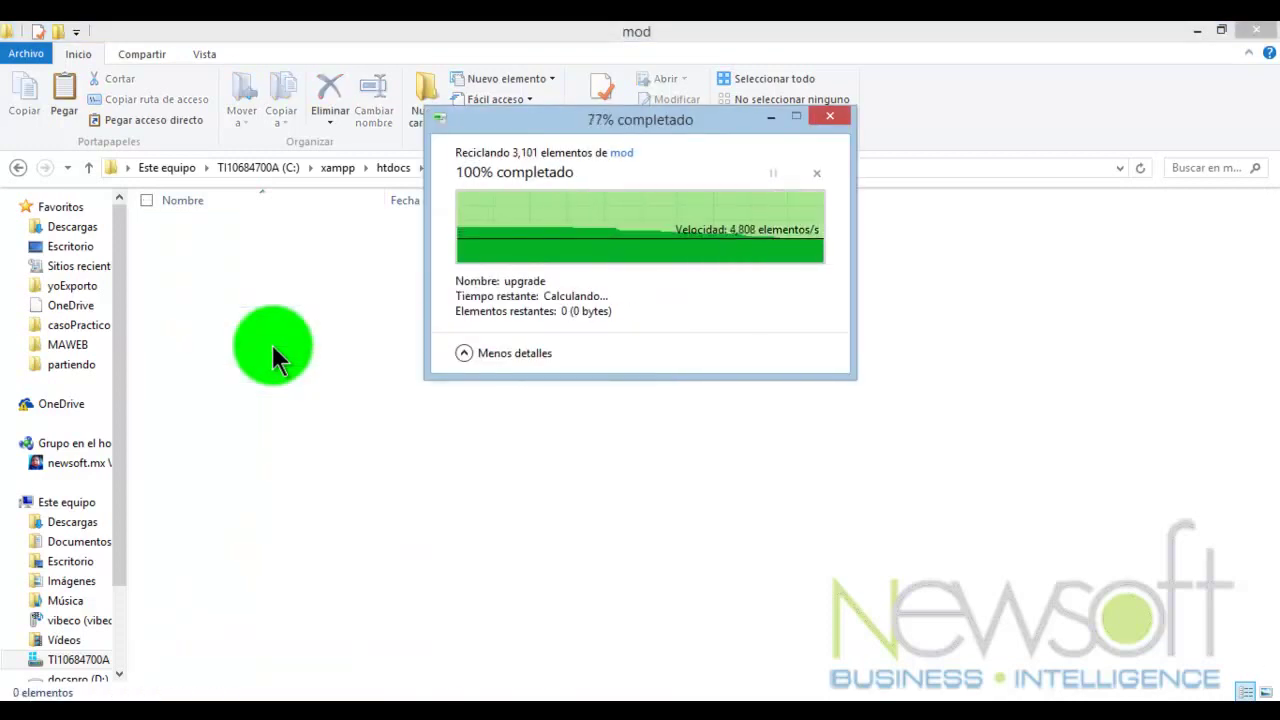
pyautogui.hotkey('ctrl', 'v')
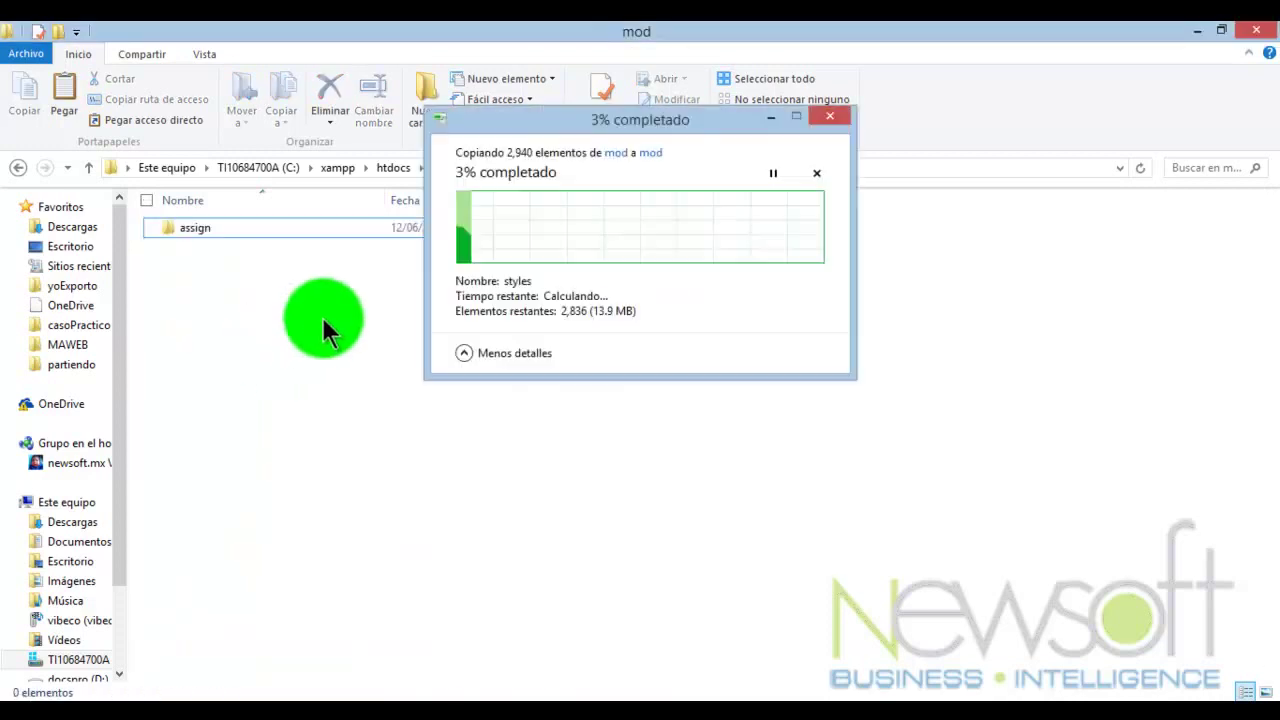
# Step: Bring up the copy progress window, check the contents of the pasted folder directory and return to mod
pyautogui.click(215, 320)
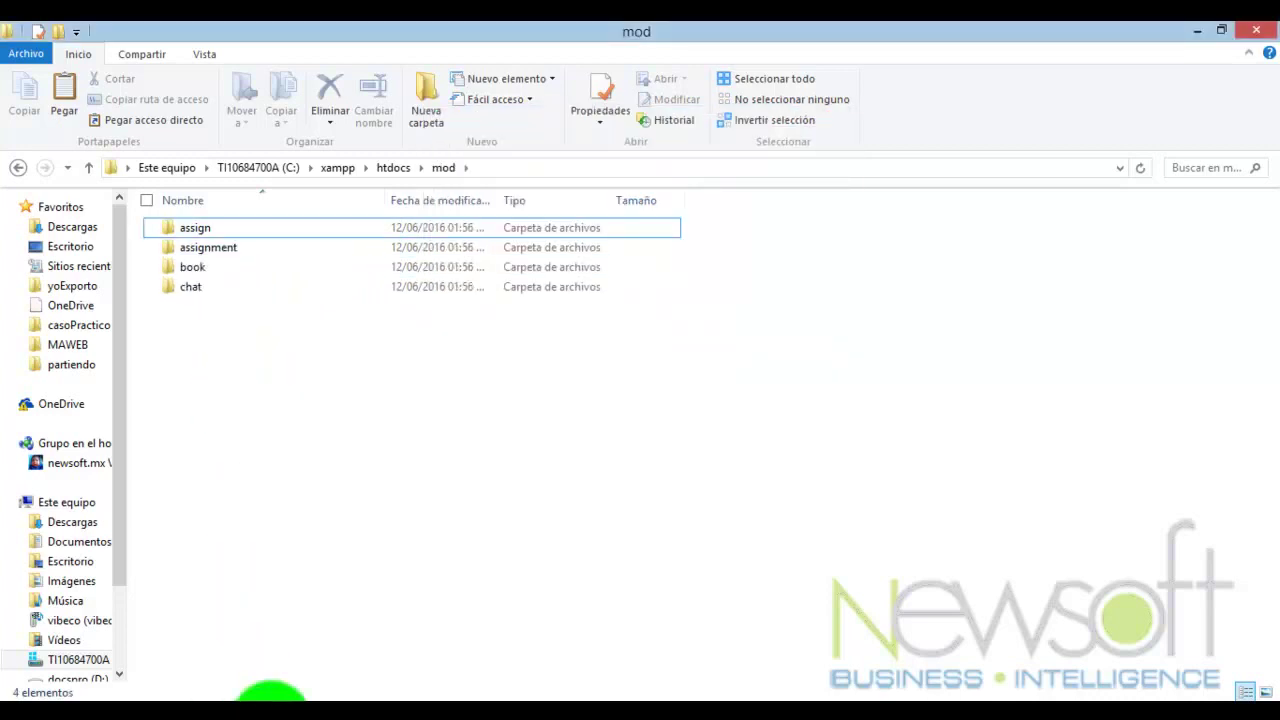
pyautogui.moveTo(263, 702)
pyautogui.click(660, 612)
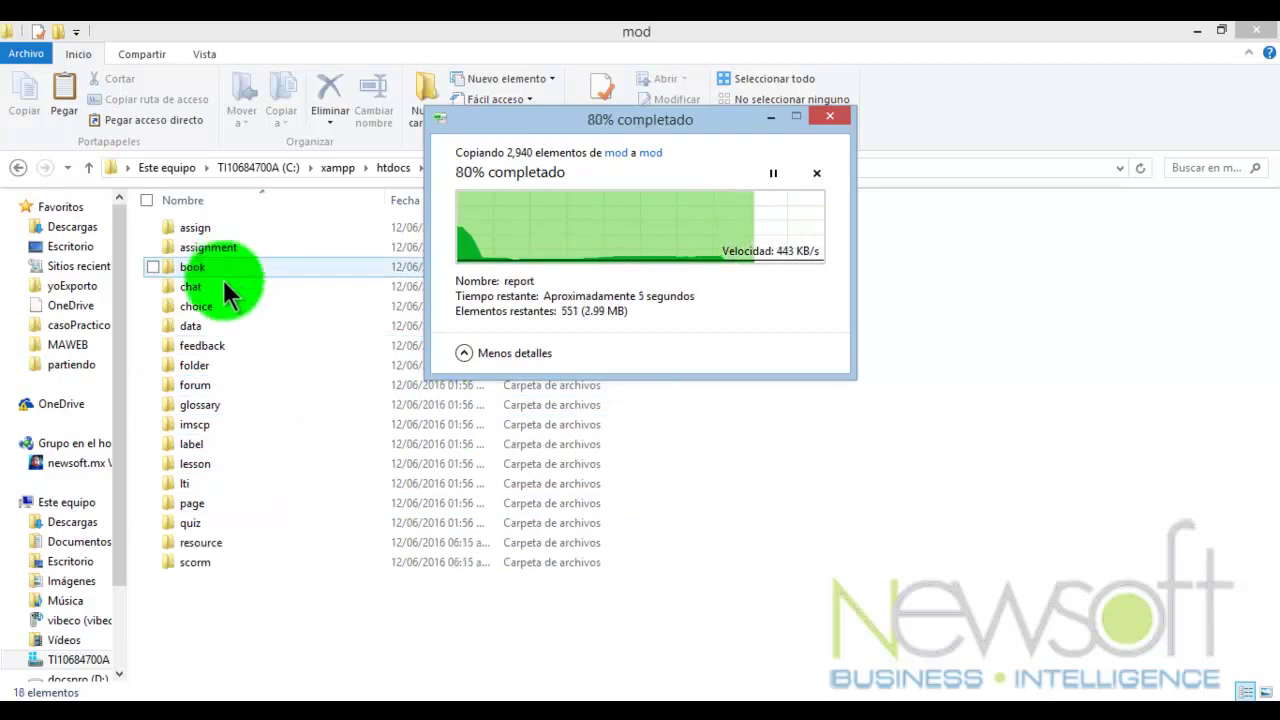
pyautogui.doubleClick(206, 365)
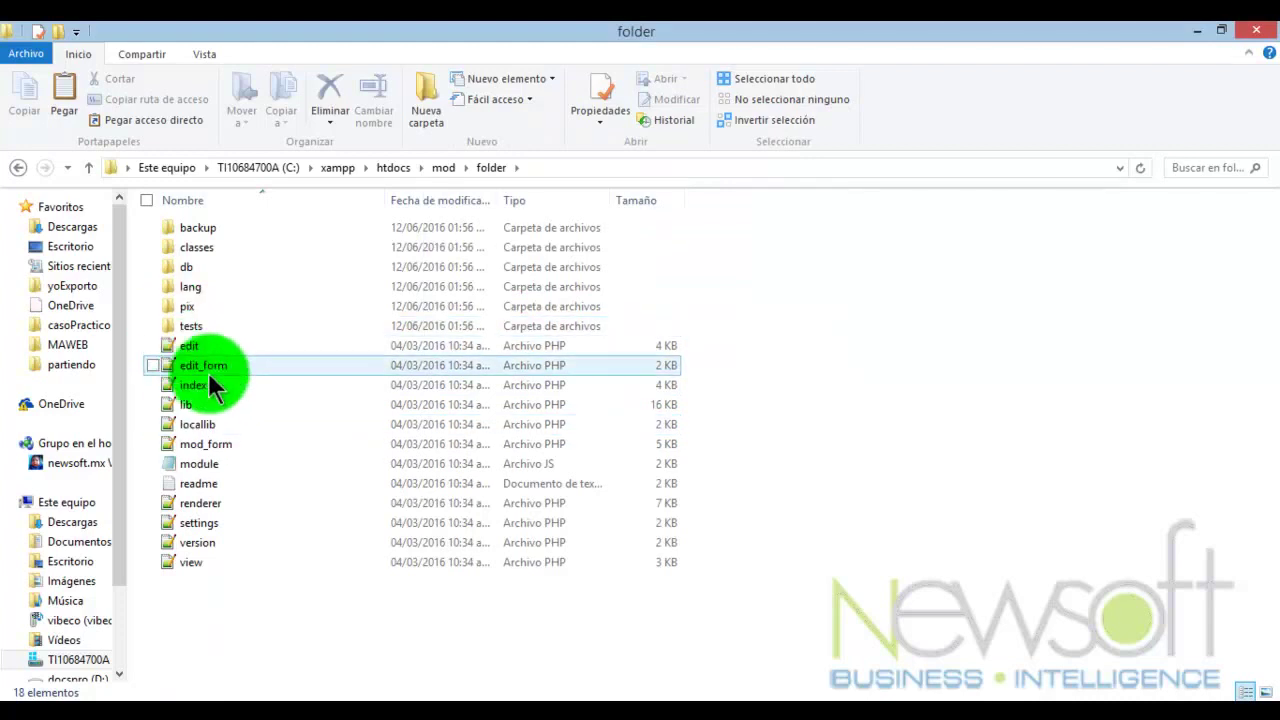
pyautogui.click(443, 168)
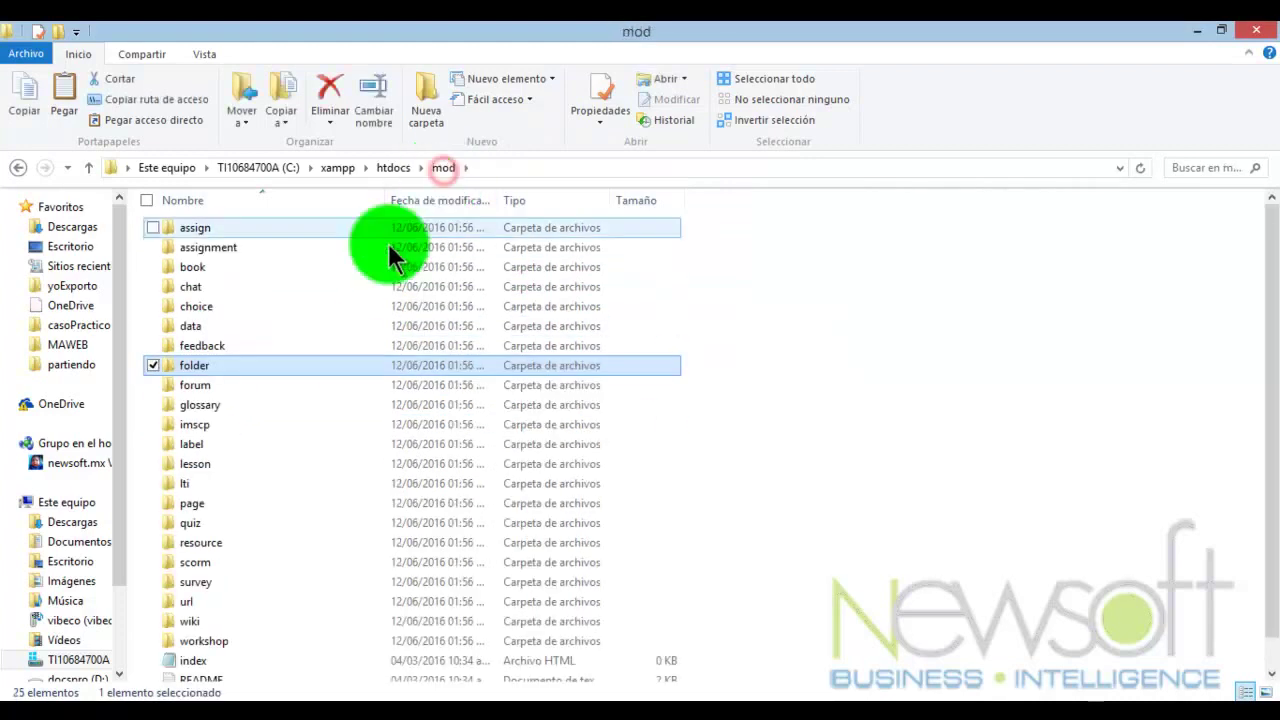
# Step: Go through htdocs to the nested moodle\mod folder and look over the contents of its assign directory
pyautogui.click(393, 168)
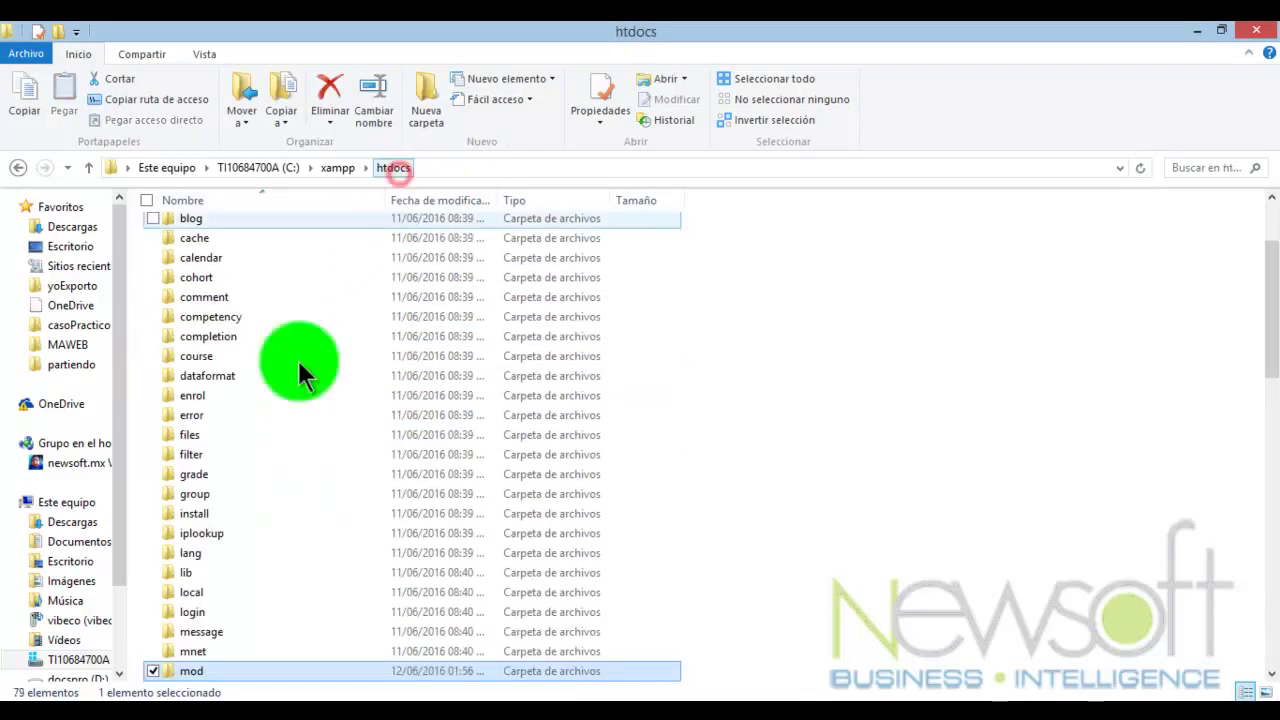
pyautogui.scroll(-4, 238, 578)
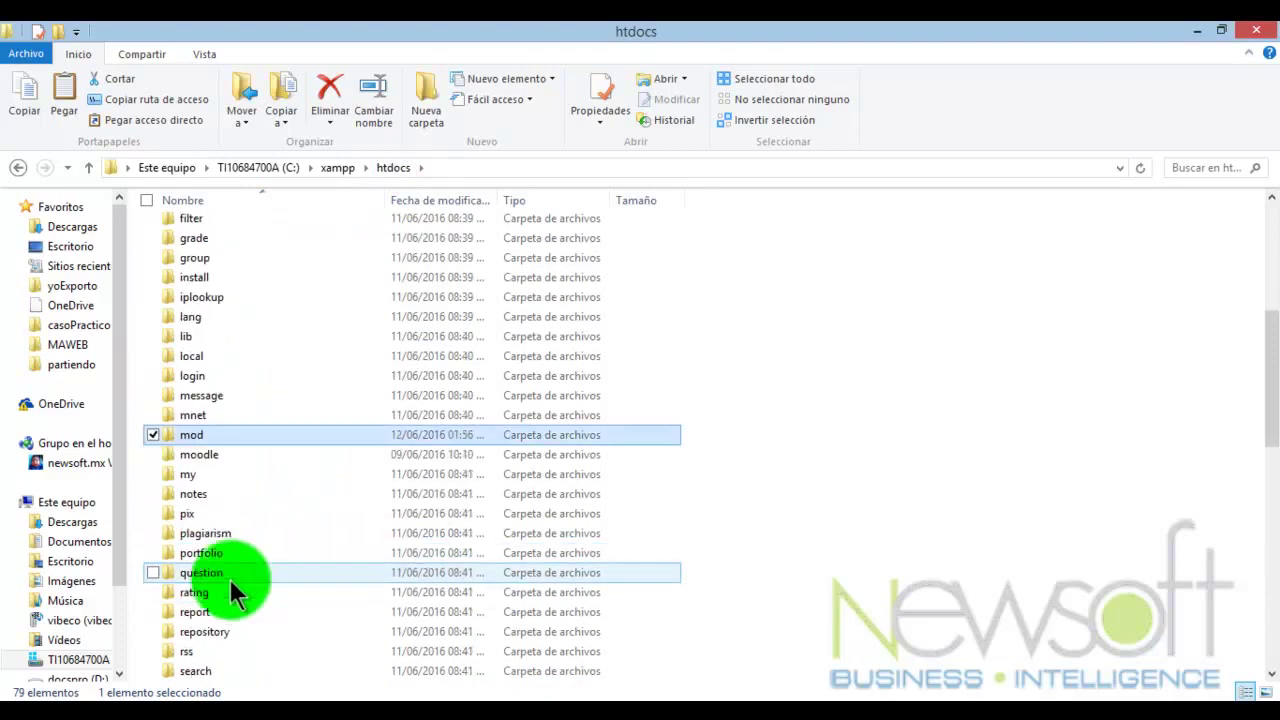
pyautogui.doubleClick(210, 455)
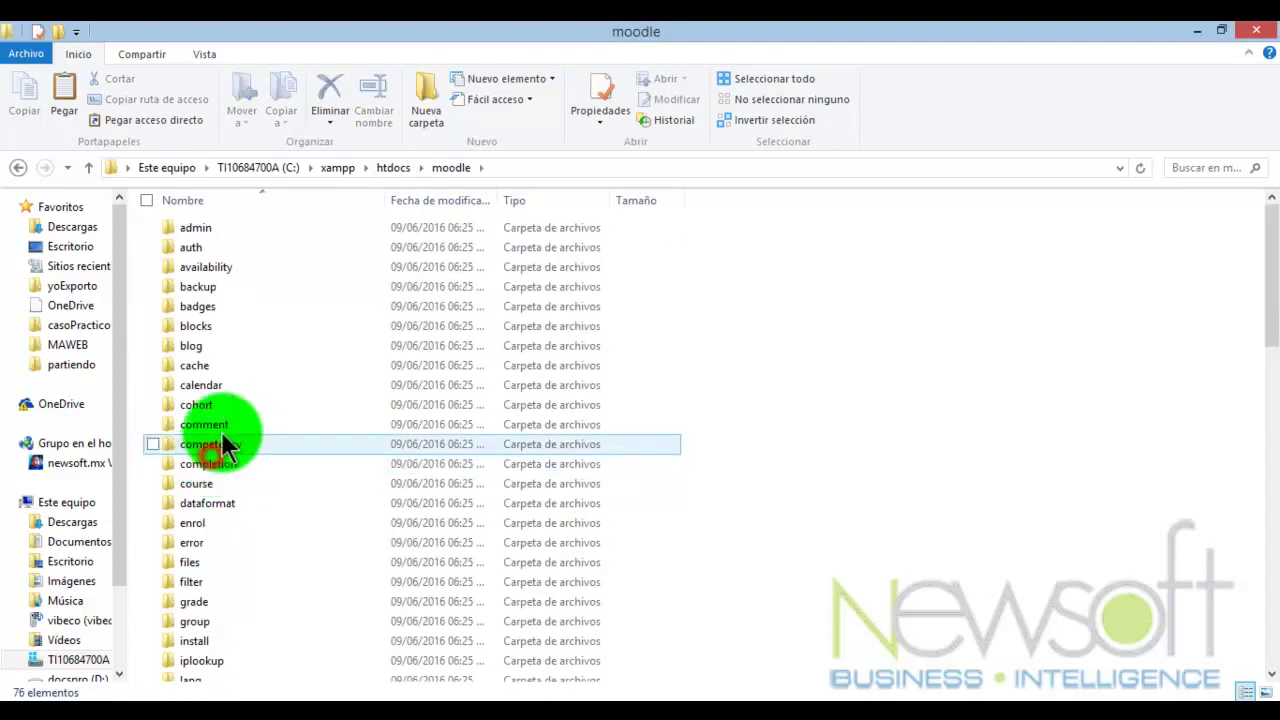
pyautogui.scroll(-3, 222, 445)
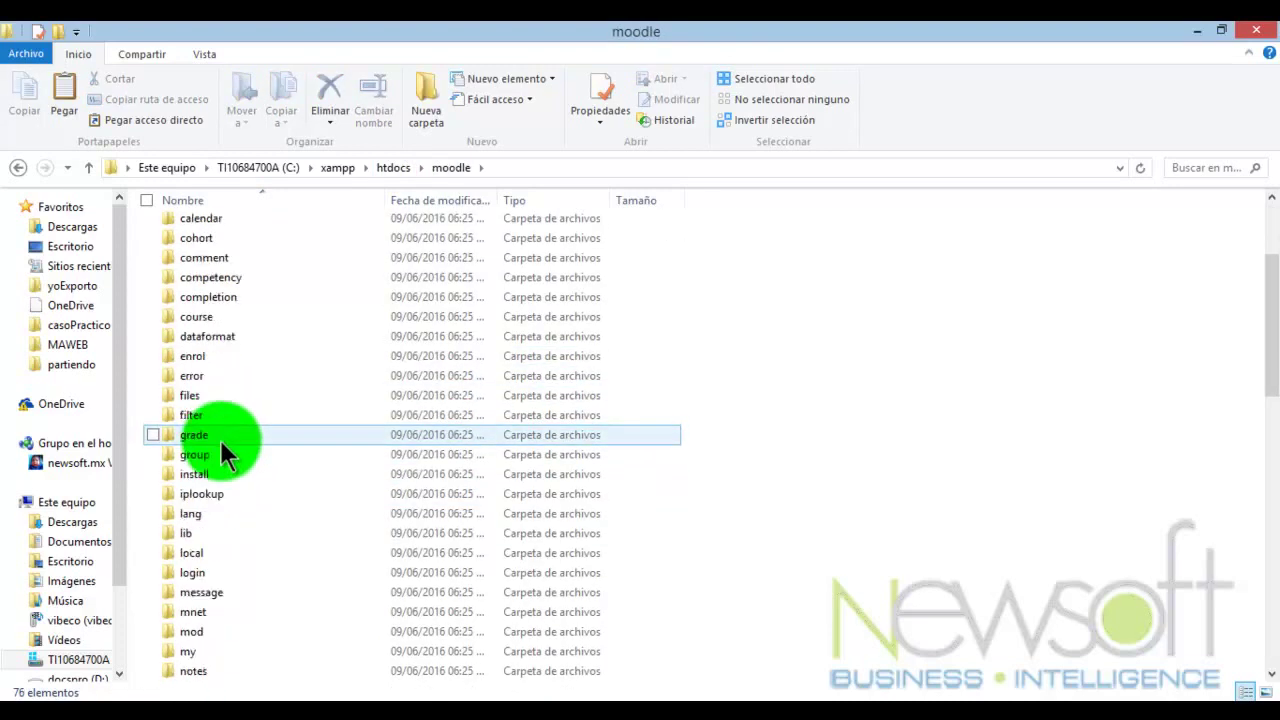
pyautogui.doubleClick(203, 628)
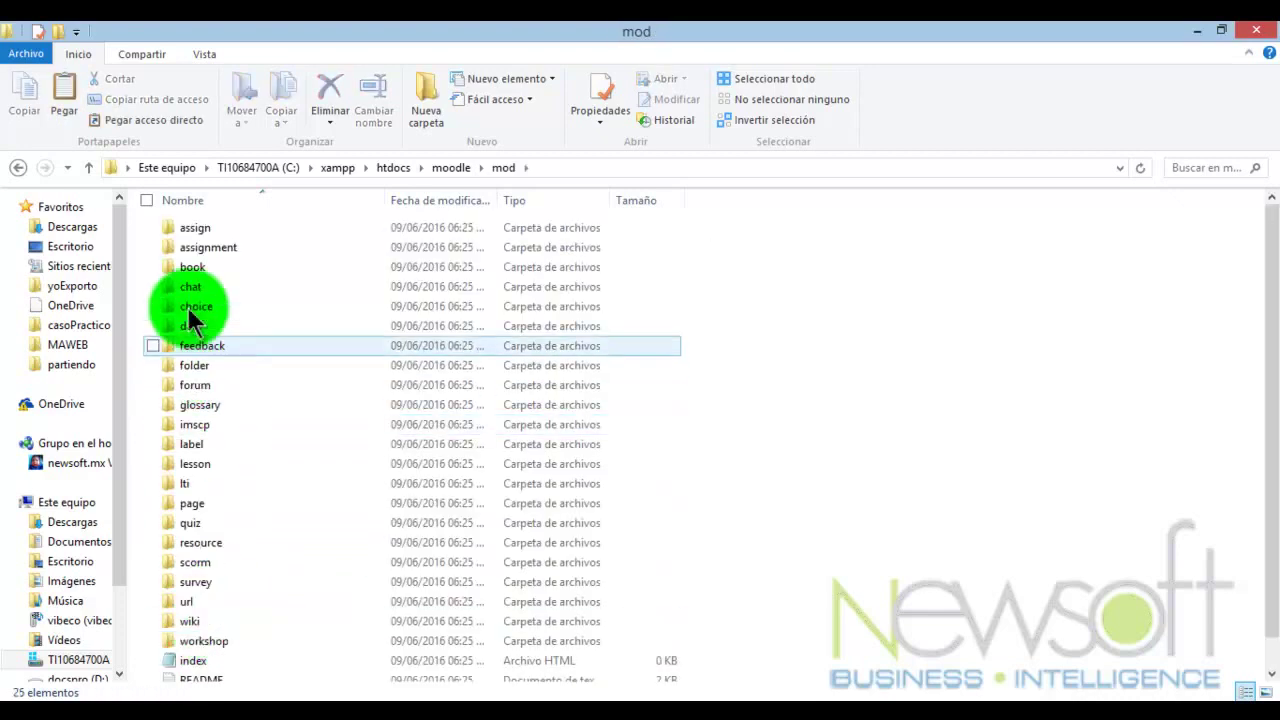
pyautogui.doubleClick(194, 228)
pyautogui.scroll(-3, 285, 440)
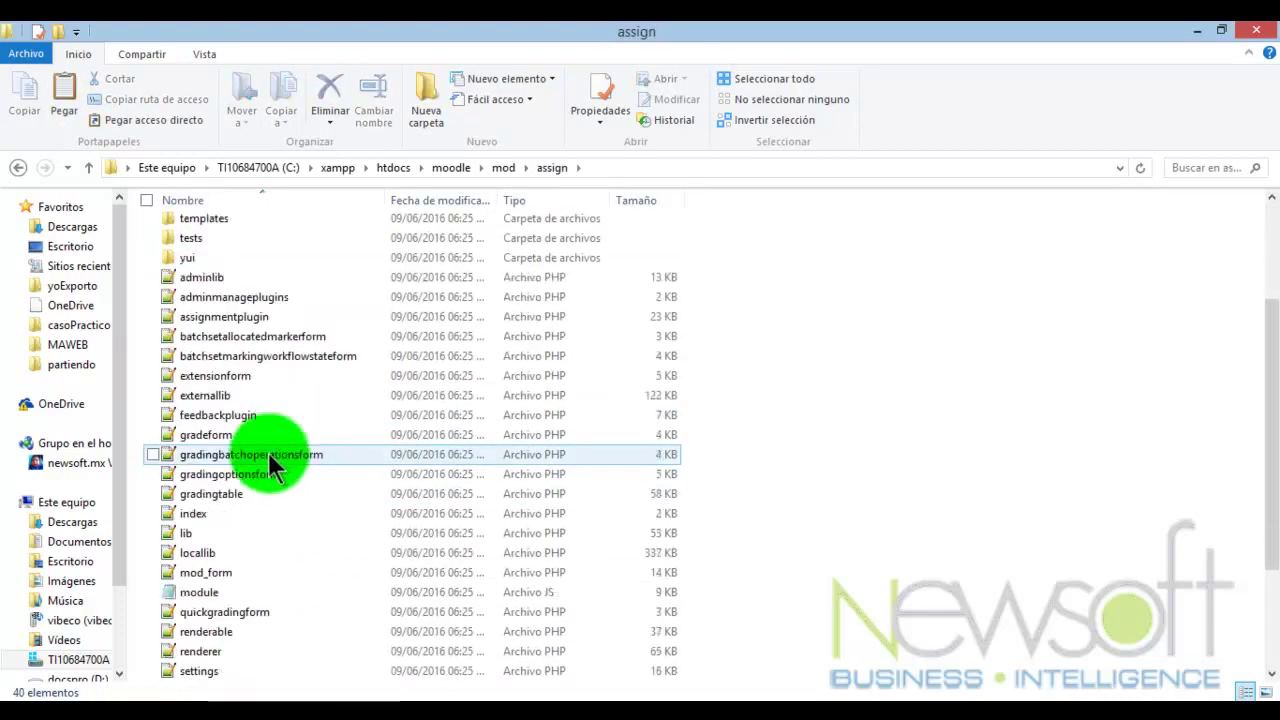
pyautogui.scroll(-2, 268, 462)
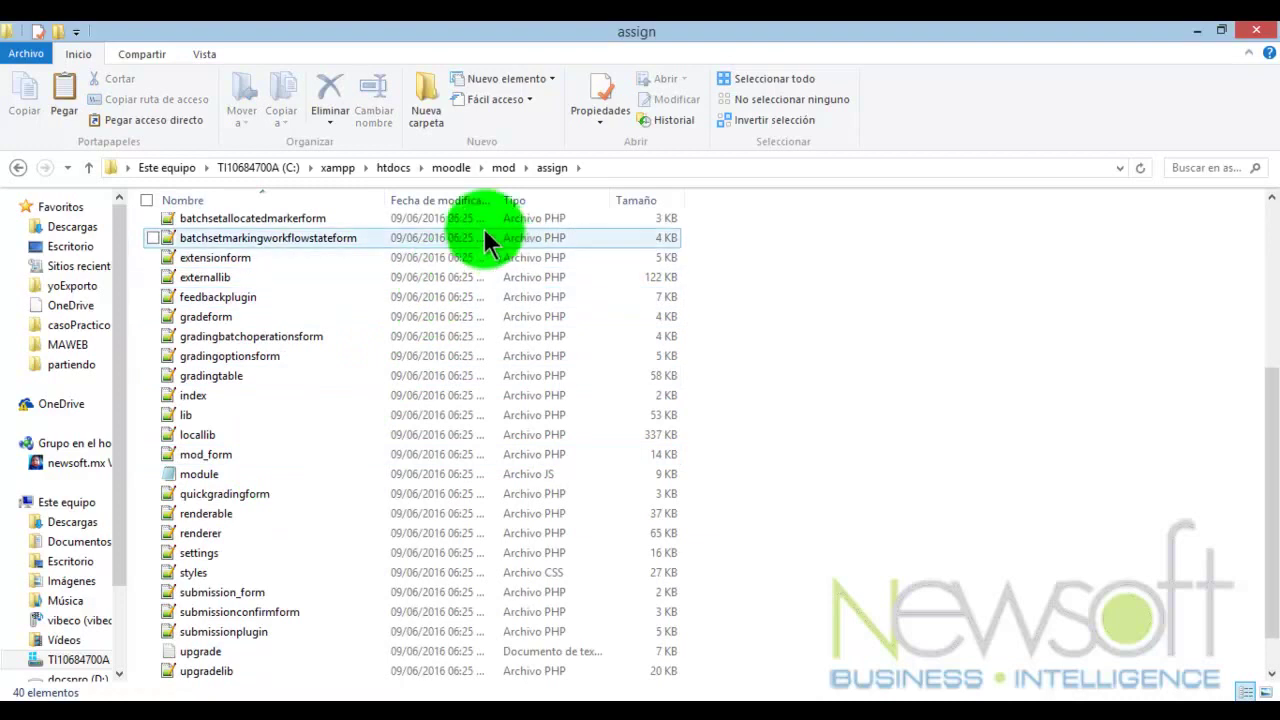
# Step: Return to the site's htdocs\mod folder and examine the replaced icons in page\pix
pyautogui.click(396, 166)
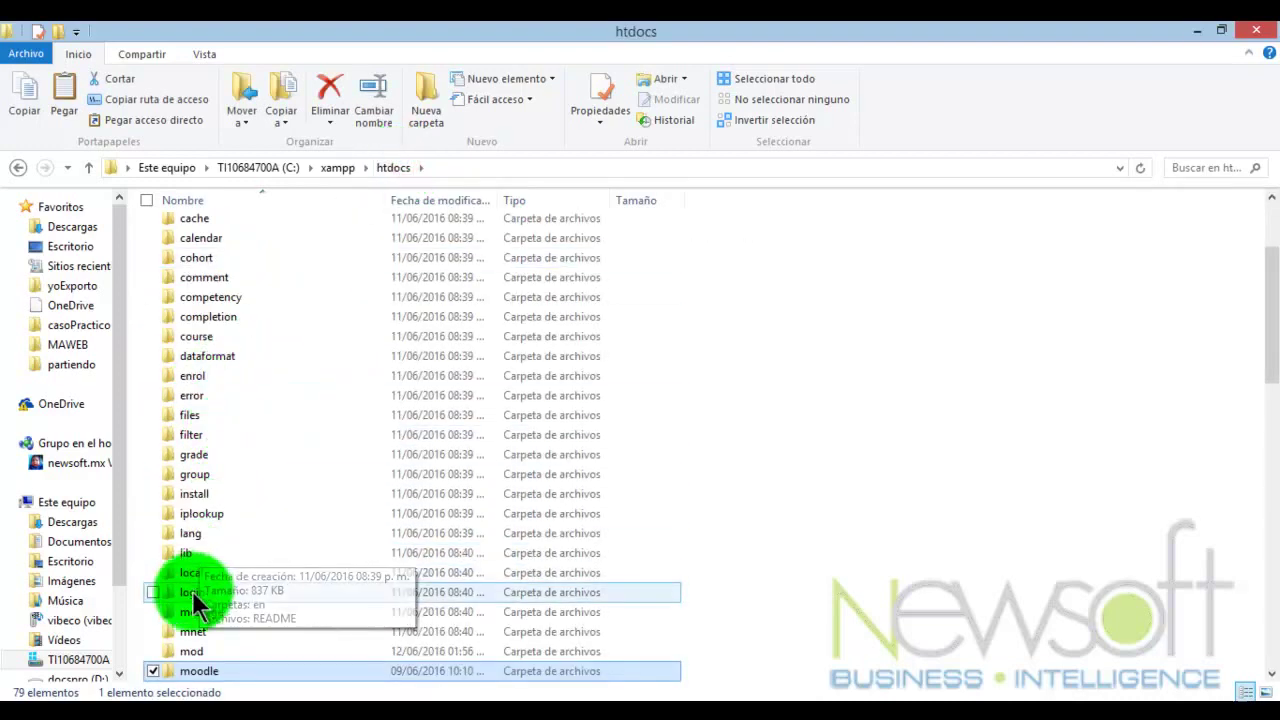
pyautogui.doubleClick(203, 650)
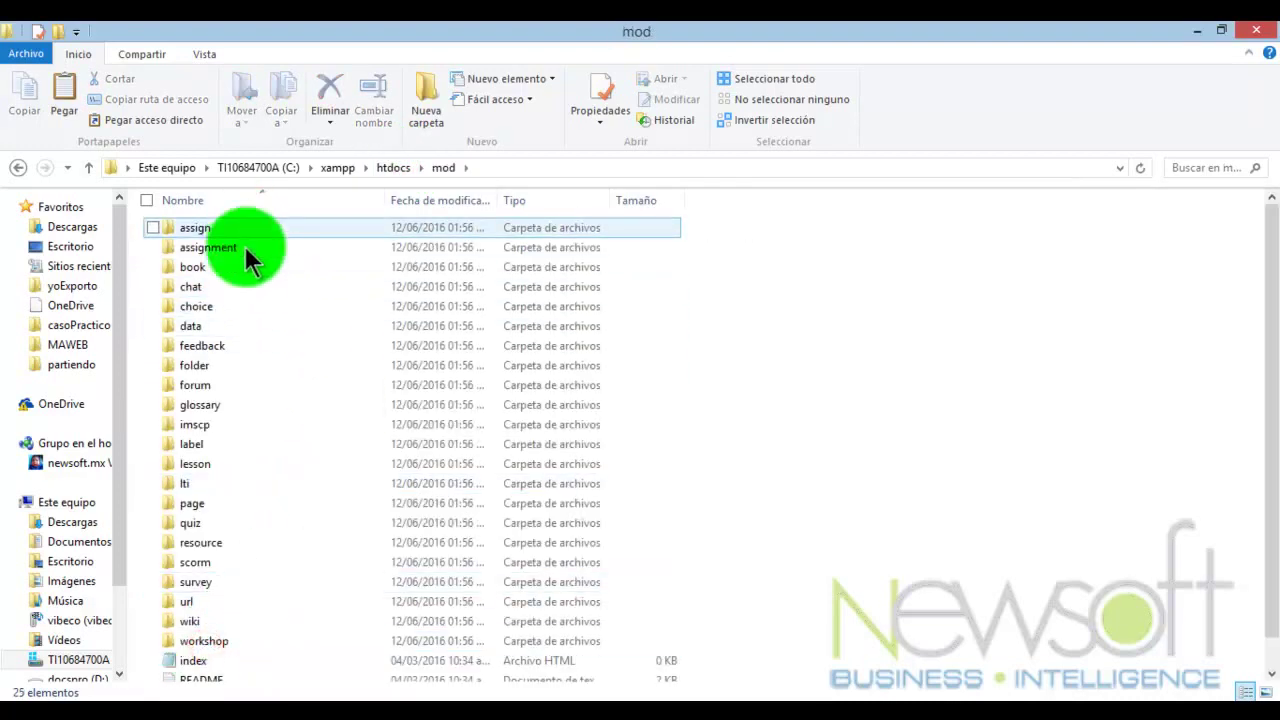
pyautogui.click(212, 442)
pyautogui.doubleClick(197, 503)
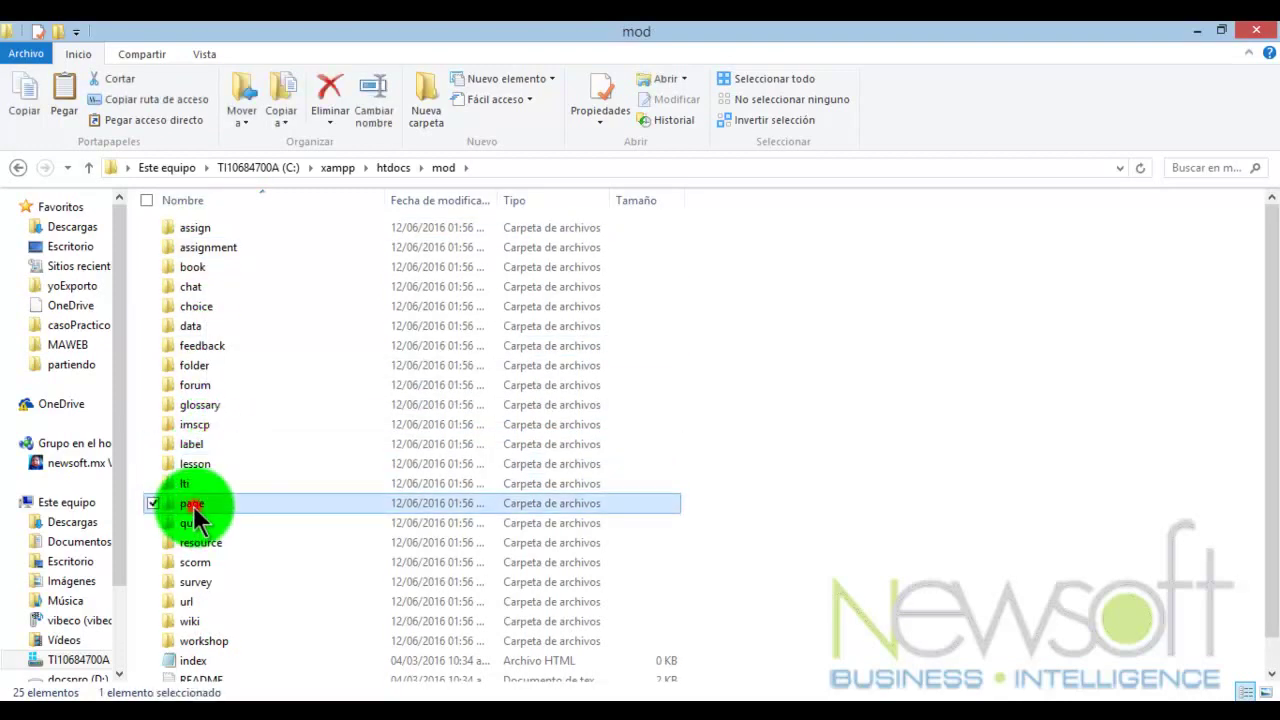
pyautogui.doubleClick(187, 306)
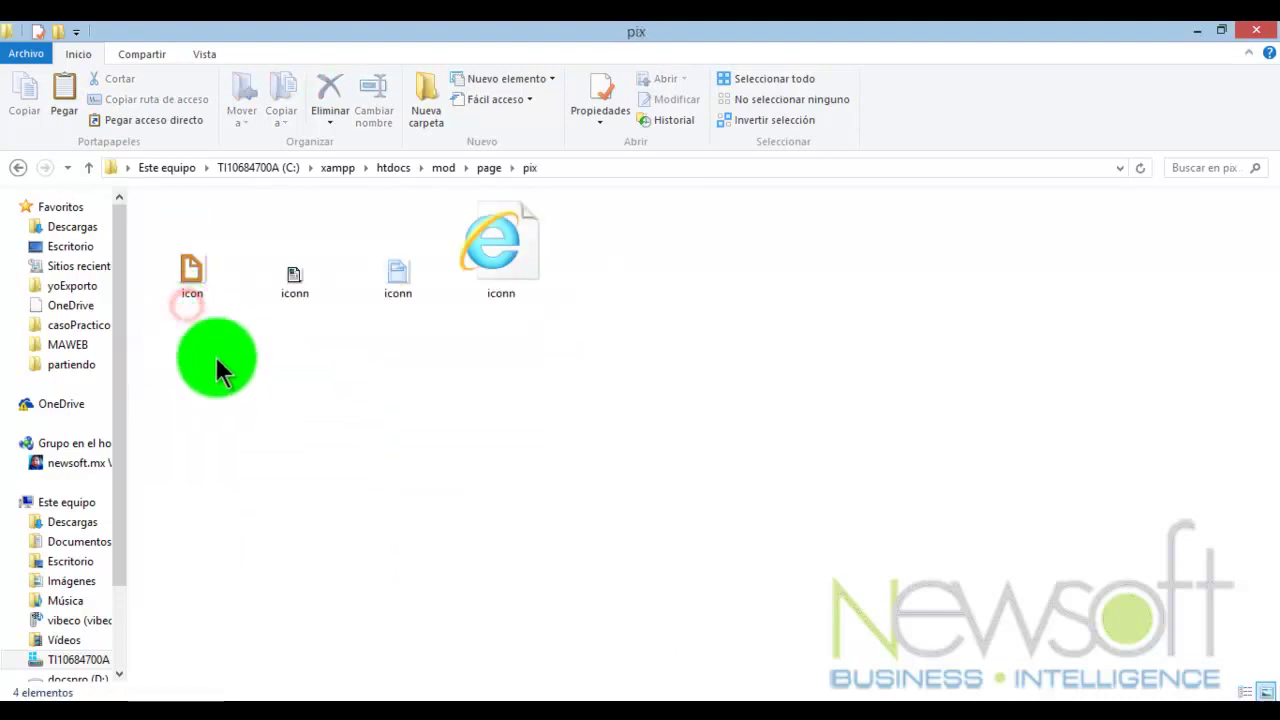
# Step: Go back to htdocs\mod and examine the replaced icons in wiki\pix
pyautogui.click(446, 168)
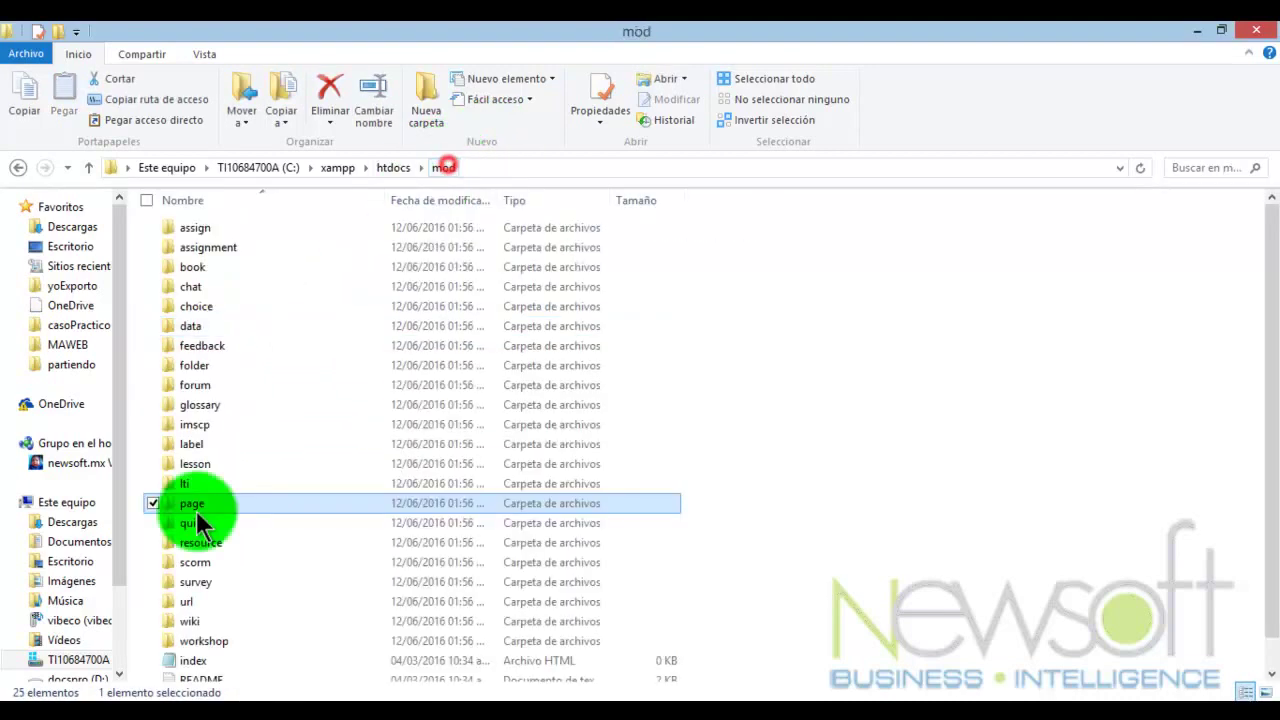
pyautogui.doubleClick(196, 622)
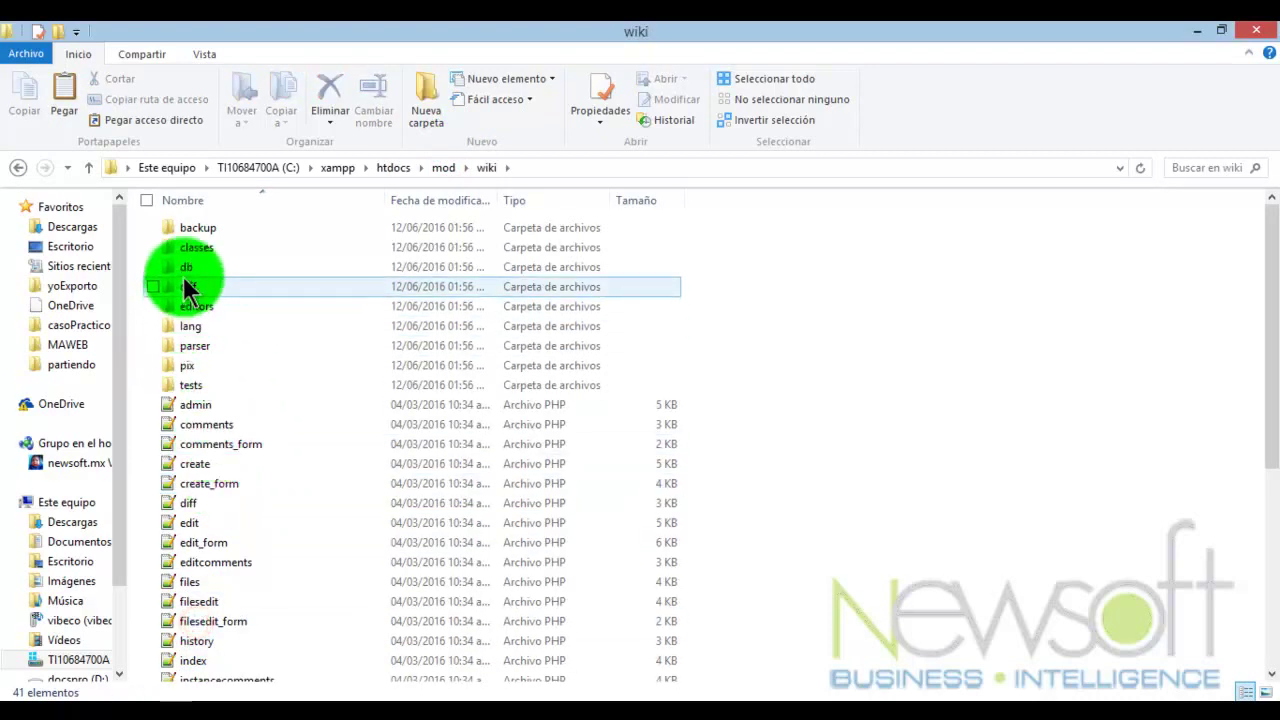
pyautogui.doubleClick(188, 366)
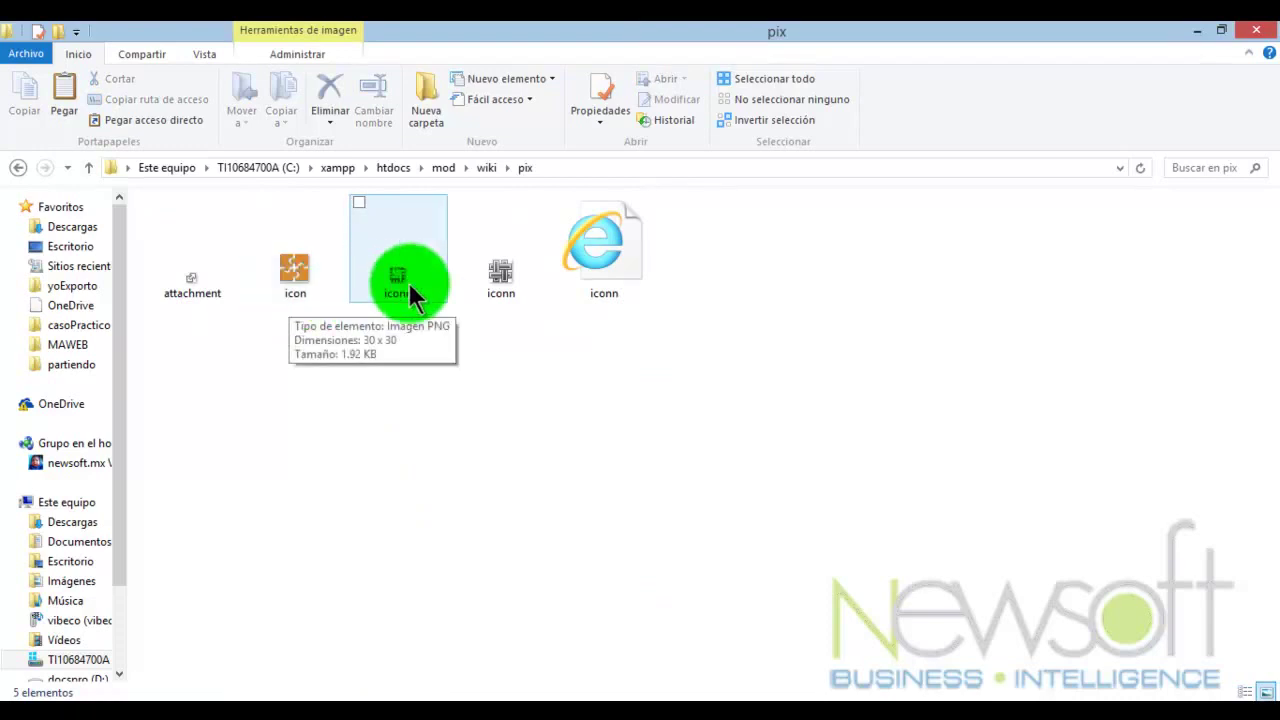
# Step: Return to htdocs, then bring up the other mod folder window and go up to htdocs there too
pyautogui.click(393, 168)
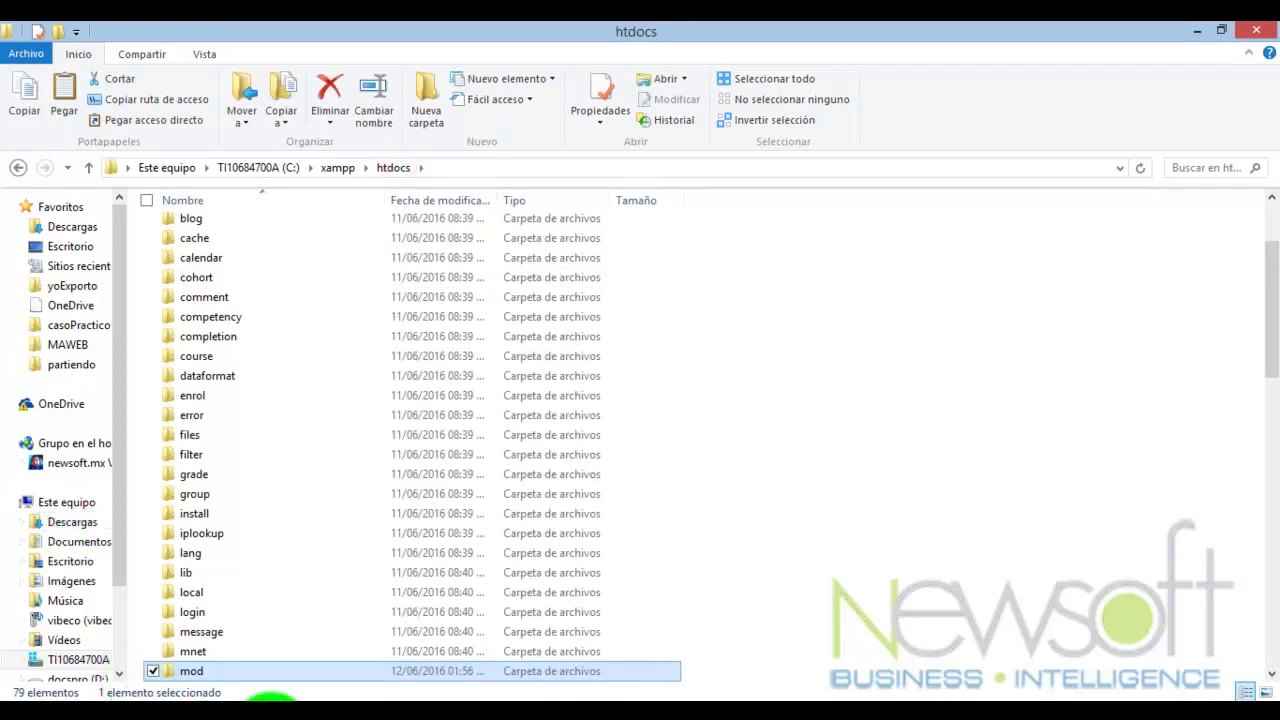
pyautogui.moveTo(265, 700)
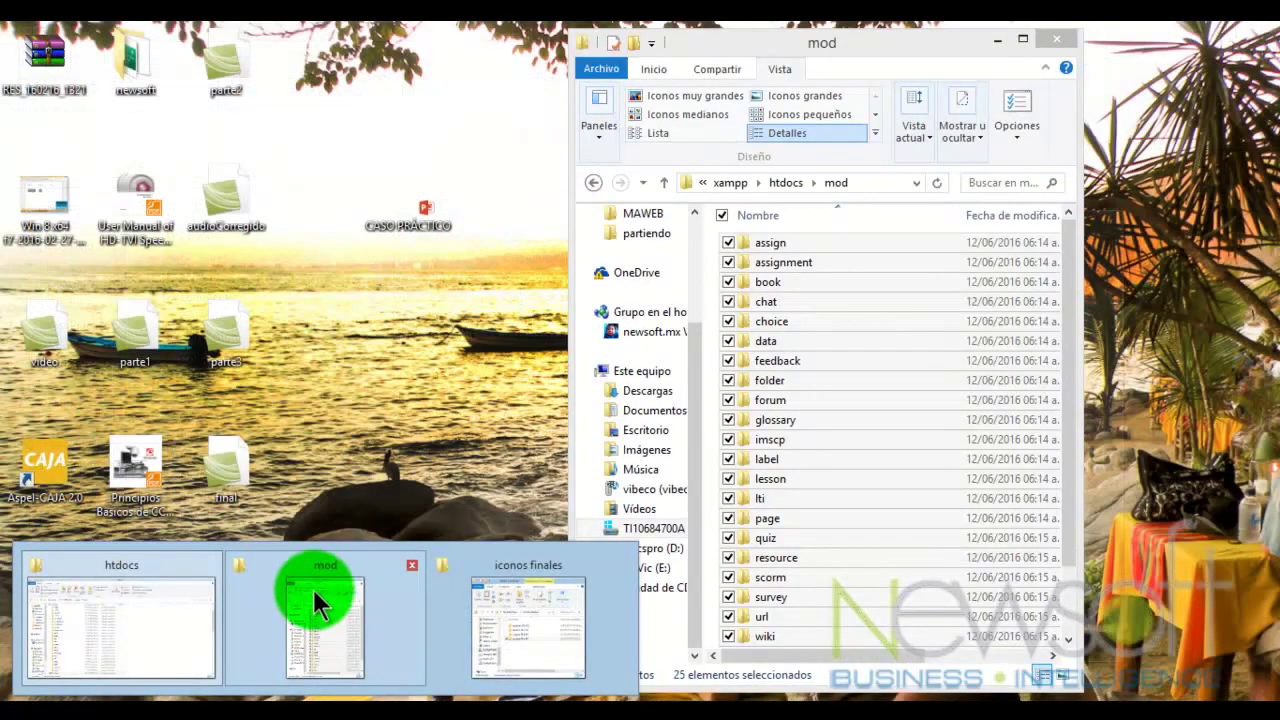
pyautogui.click(312, 592)
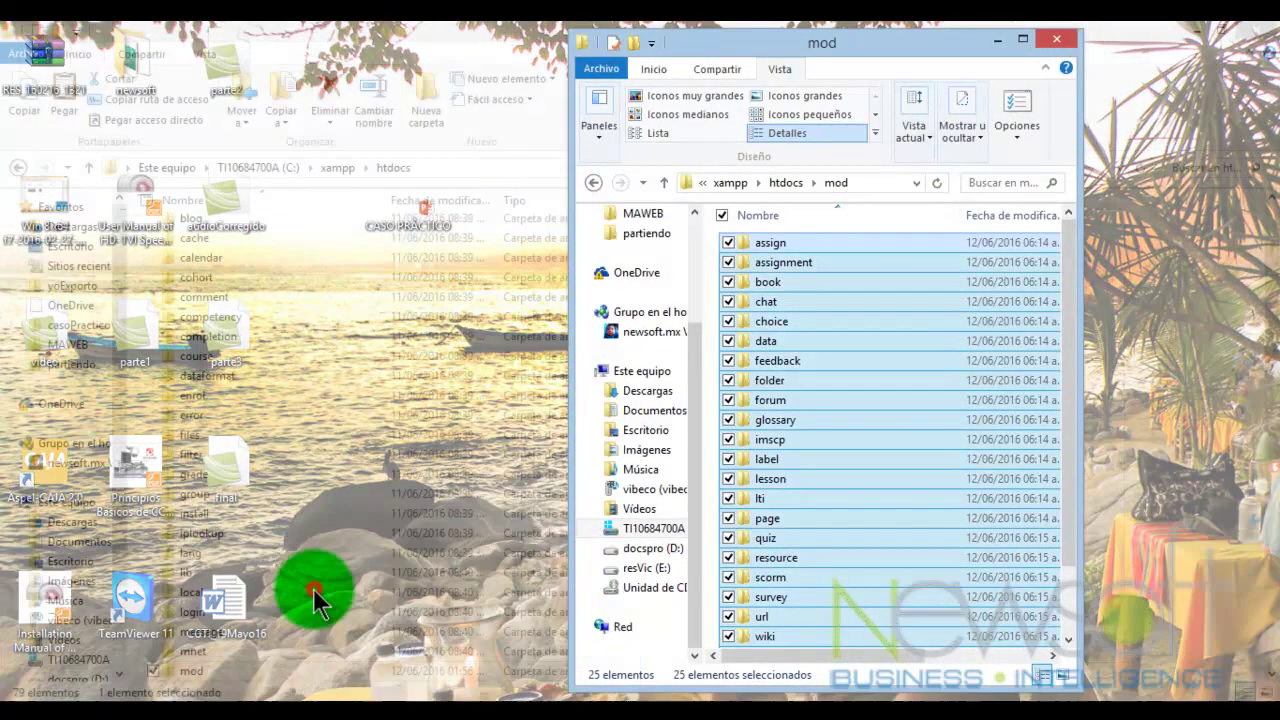
pyautogui.click(786, 183)
# Step: Switch to the Tecnologías de la Información course in Chrome, view the activity and resource chooser's icons and close it
pyautogui.moveTo(186, 690)
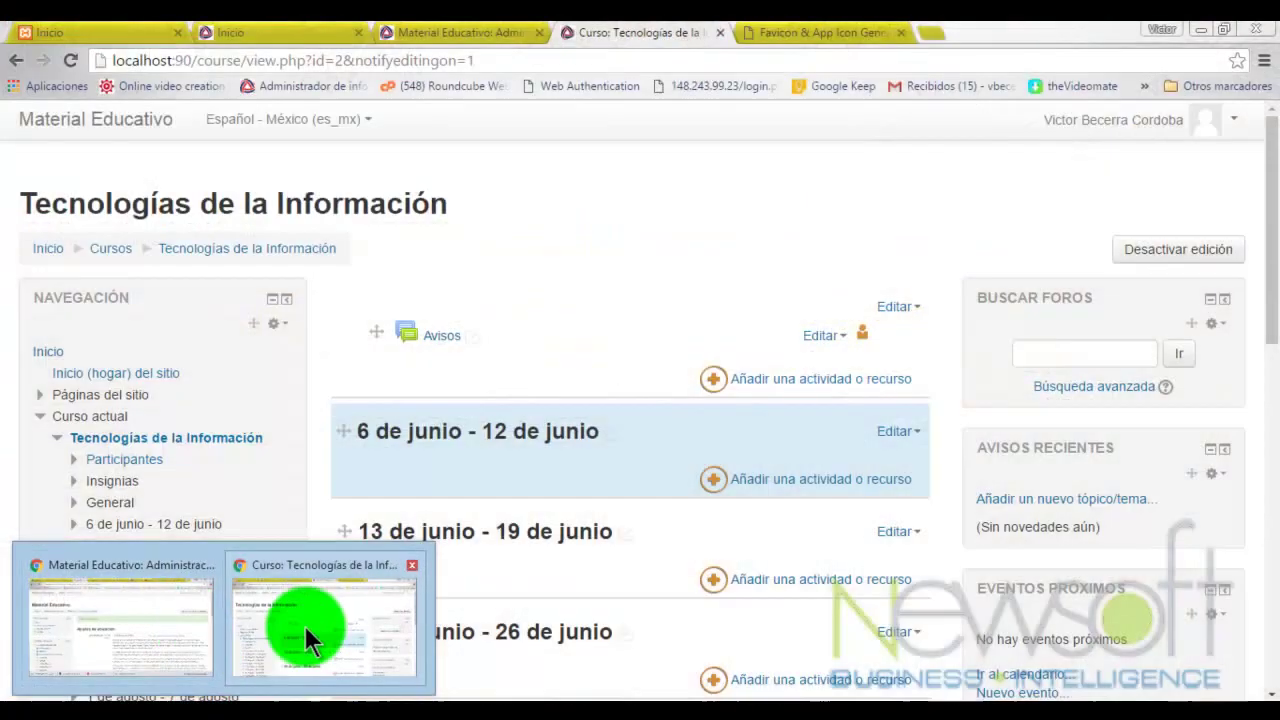
pyautogui.click(305, 626)
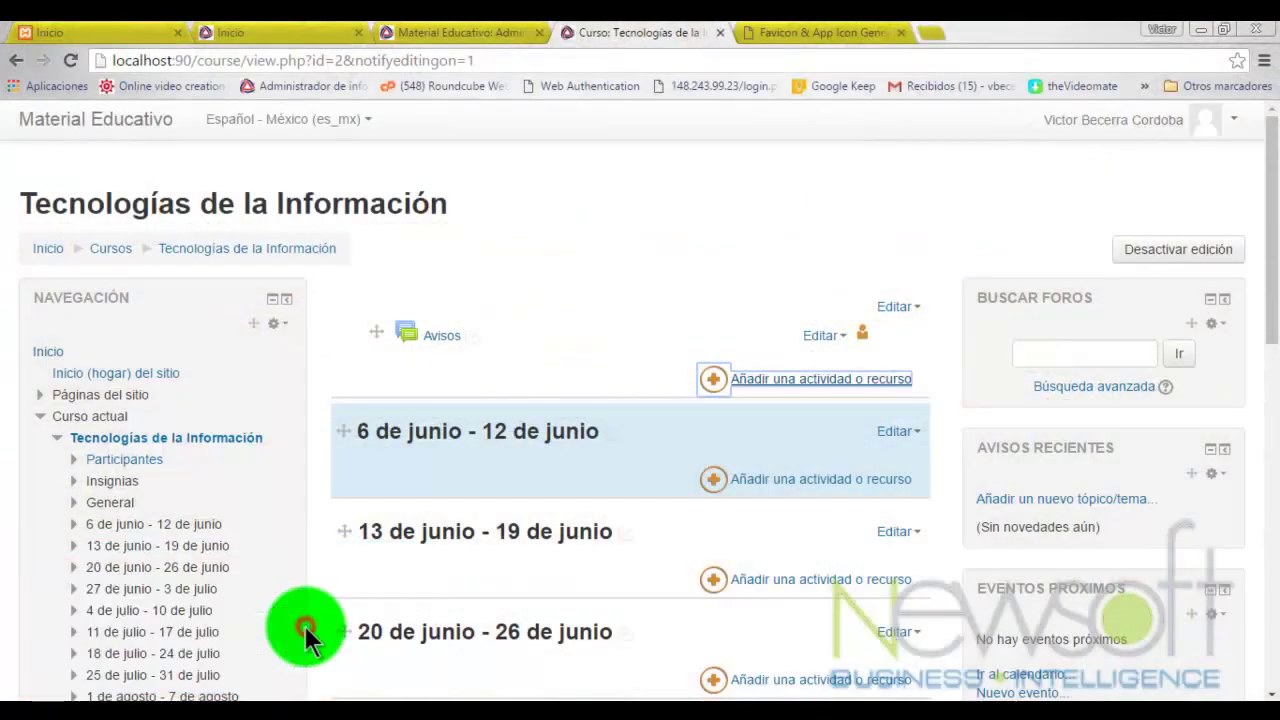
pyautogui.click(848, 380)
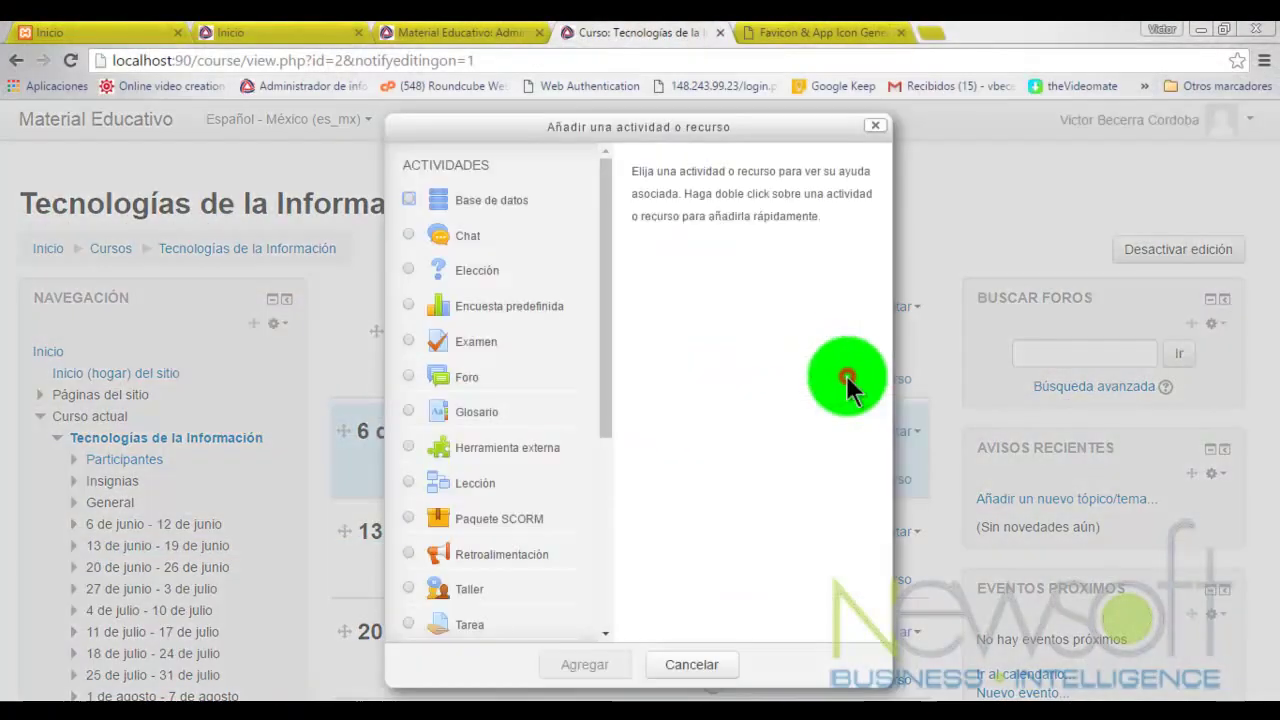
pyautogui.click(875, 126)
# Step: Clear the theme caches from the theme selector page and look over the page
pyautogui.click(450, 33)
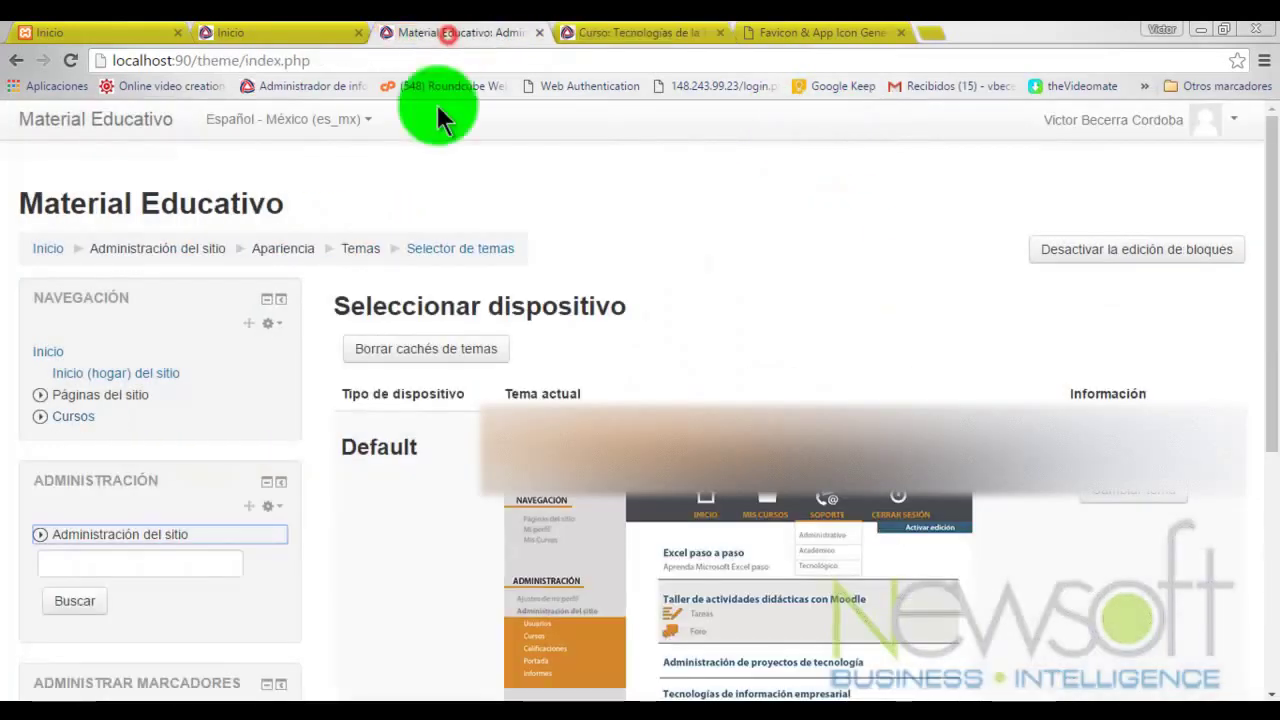
pyautogui.click(422, 349)
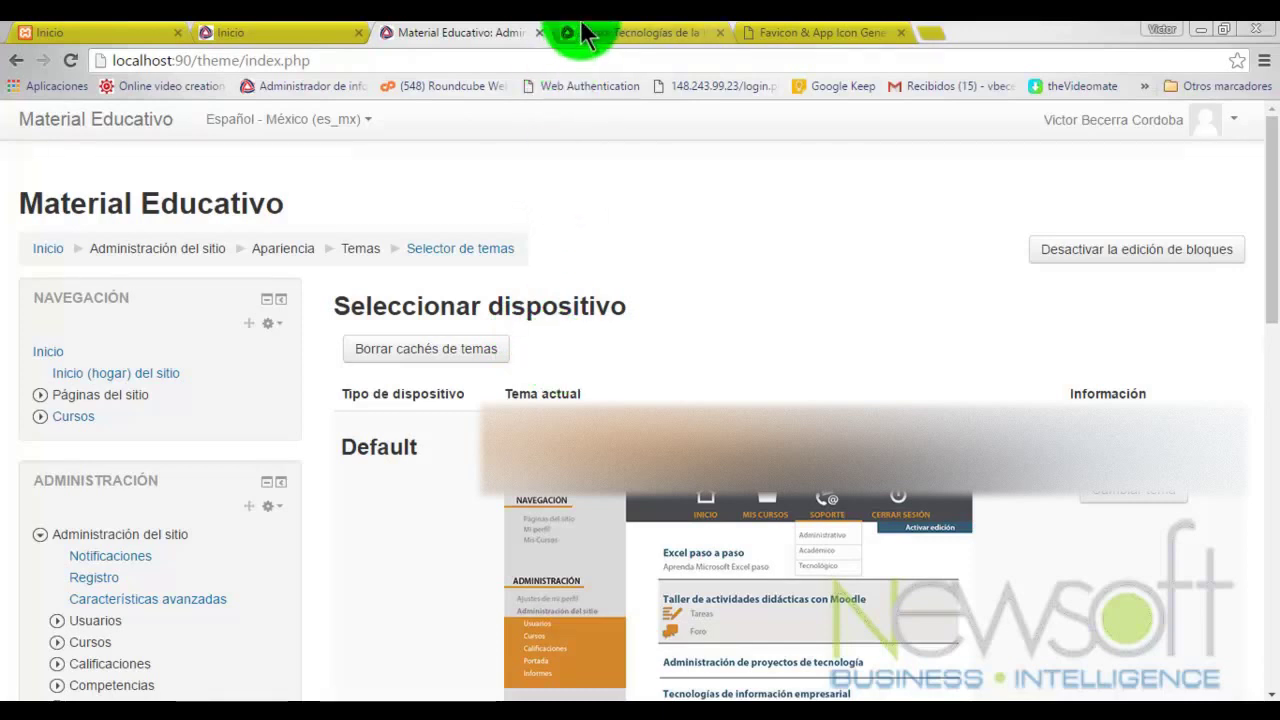
pyautogui.scroll(-8, 486, 360)
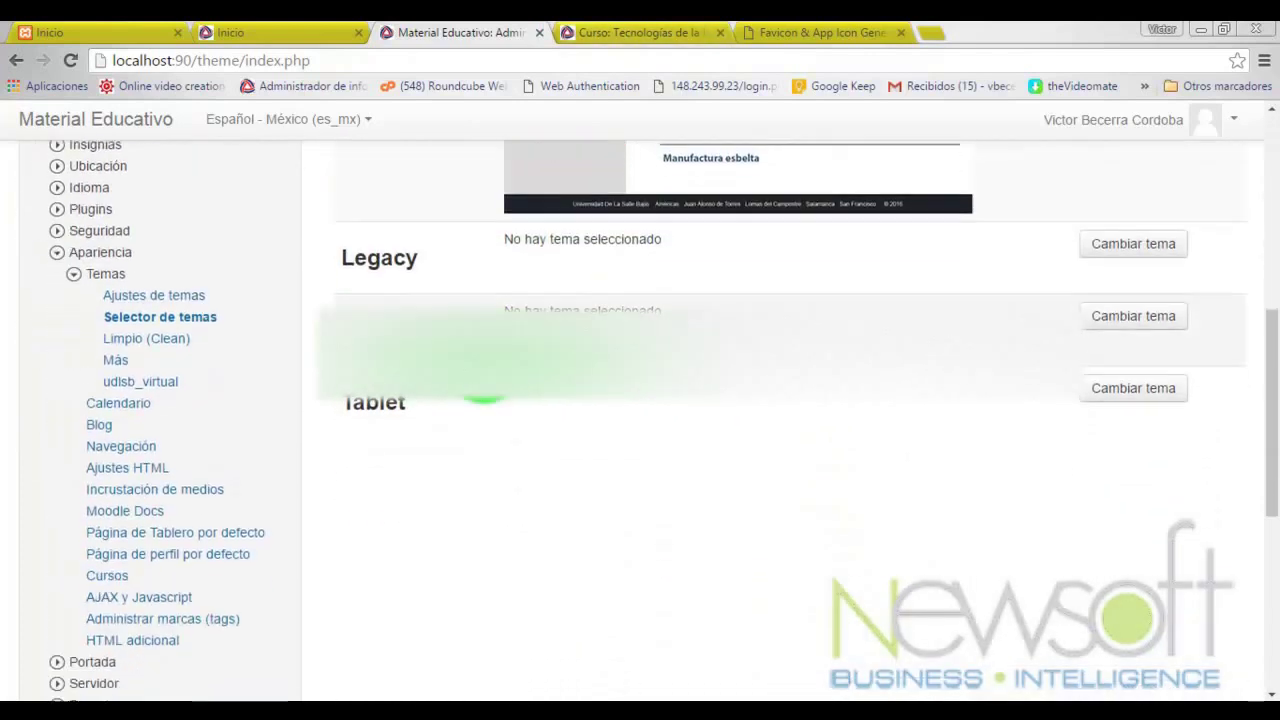
pyautogui.scroll(-3, 483, 366)
pyautogui.scroll(12, 483, 366)
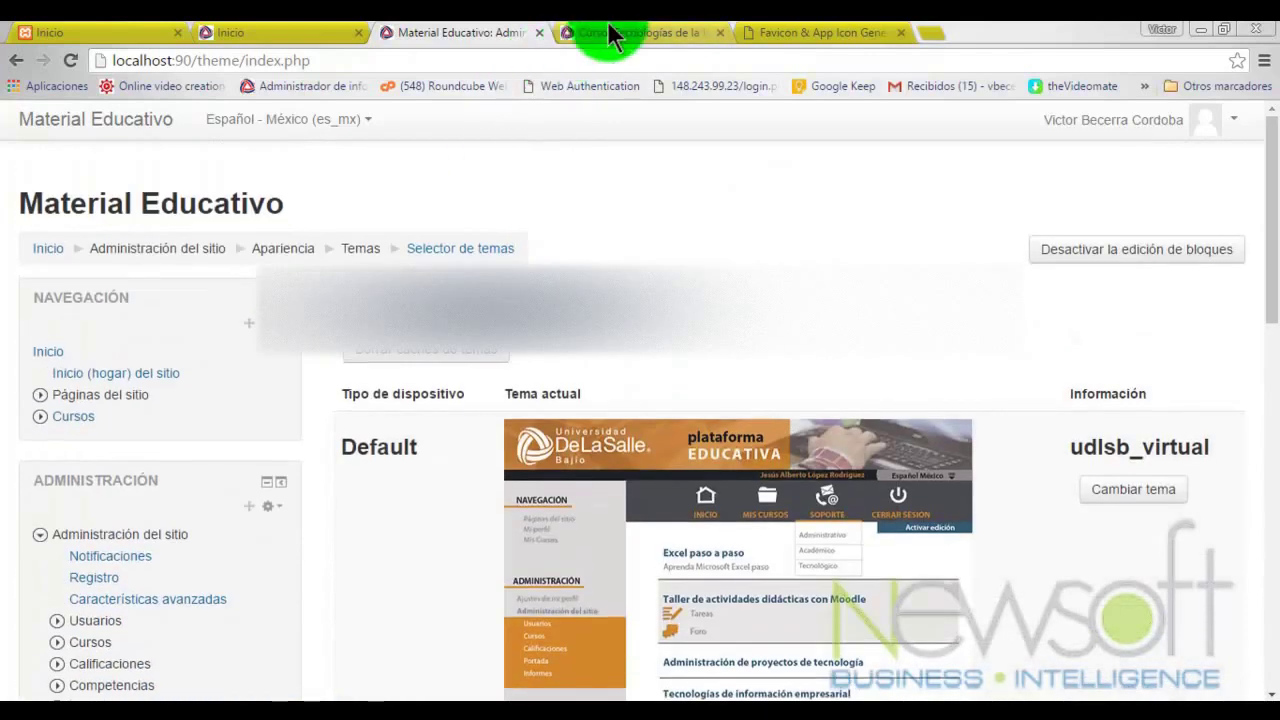
# Step: Return to the Tecnologías de la Información course, recheck the icons in the activity and resource chooser and close it
pyautogui.click(612, 35)
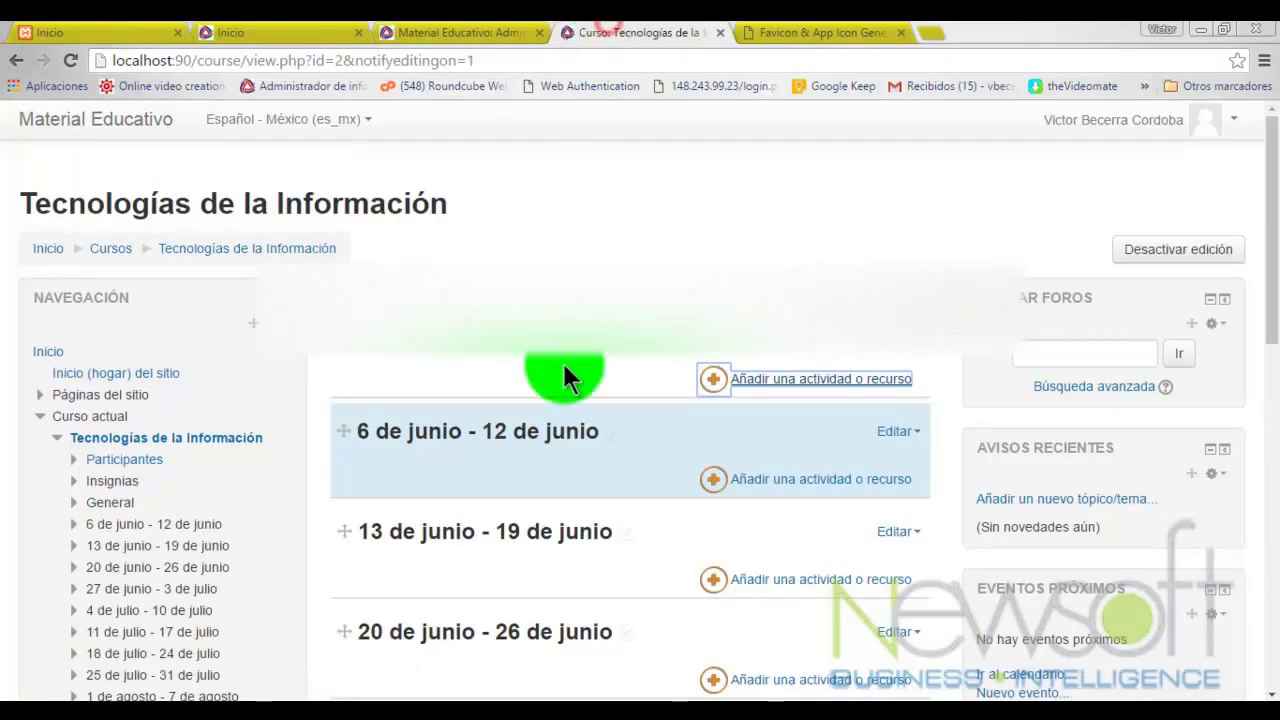
pyautogui.click(813, 381)
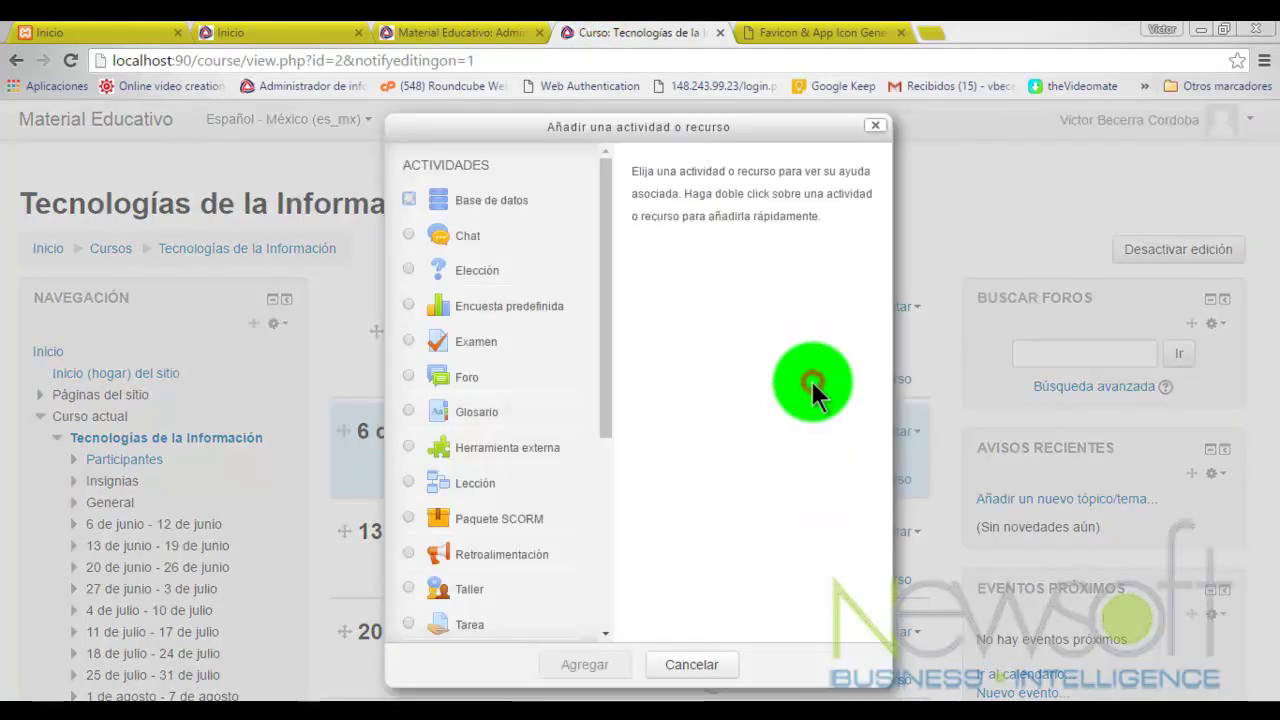
pyautogui.click(876, 128)
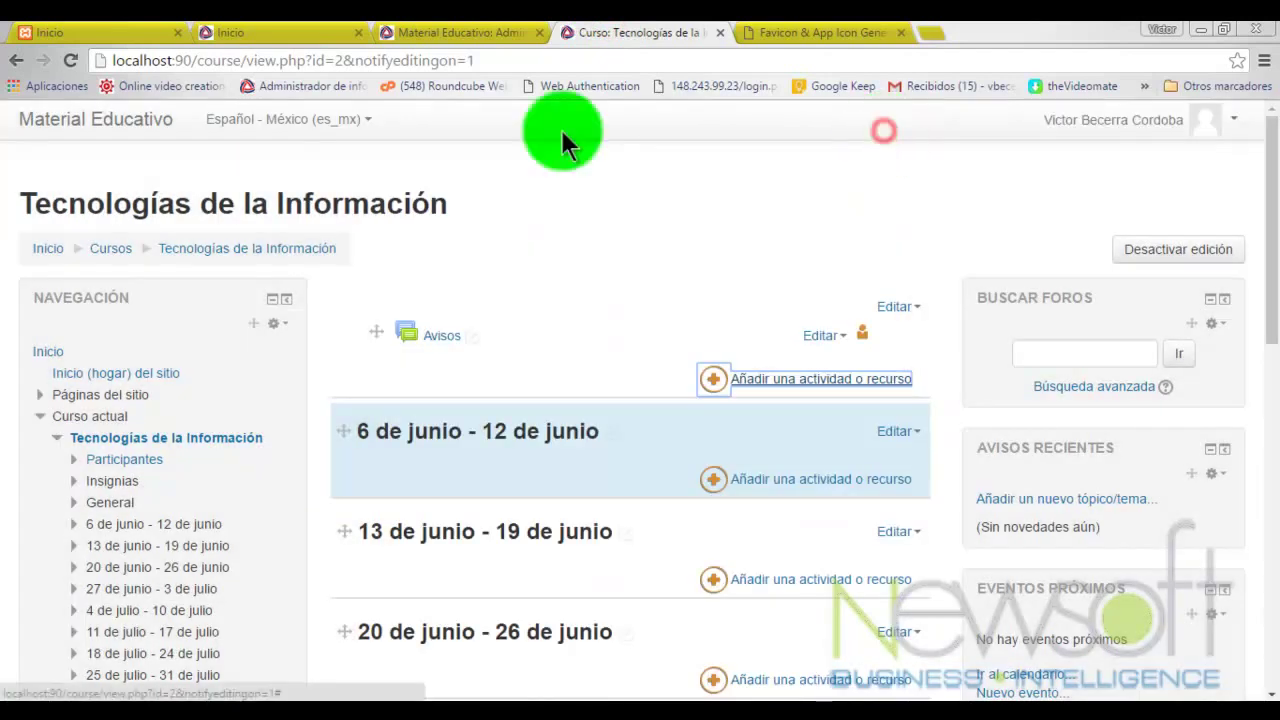
# Step: Reload the course page, review all activity and resource icons in the chooser and cancel it
pyautogui.click(72, 60)
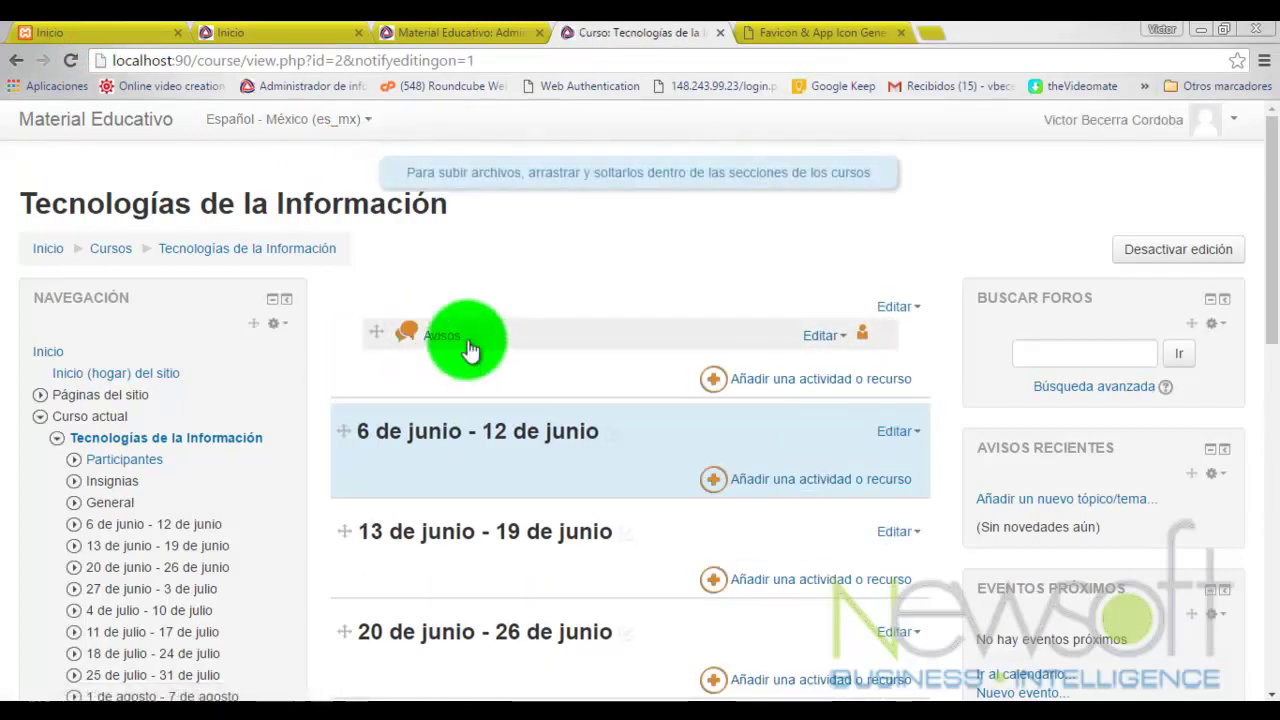
pyautogui.click(747, 381)
pyautogui.scroll(-4, 534, 371)
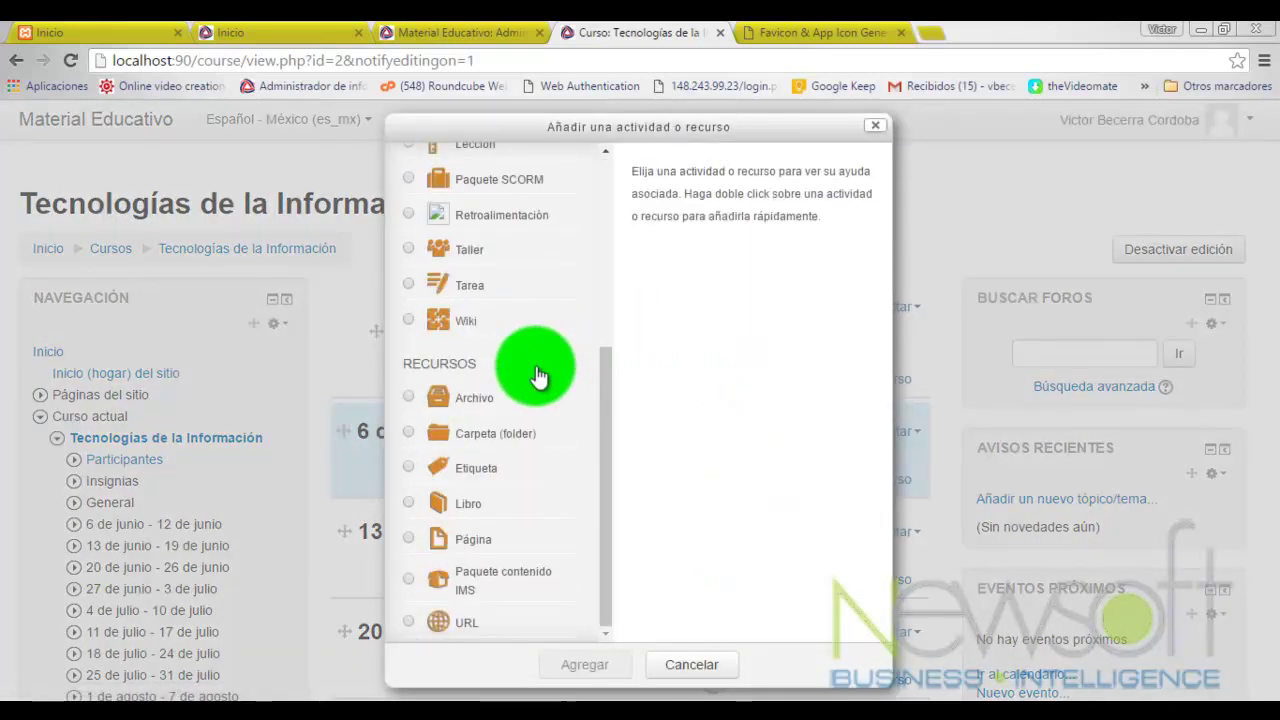
pyautogui.scroll(5, 536, 377)
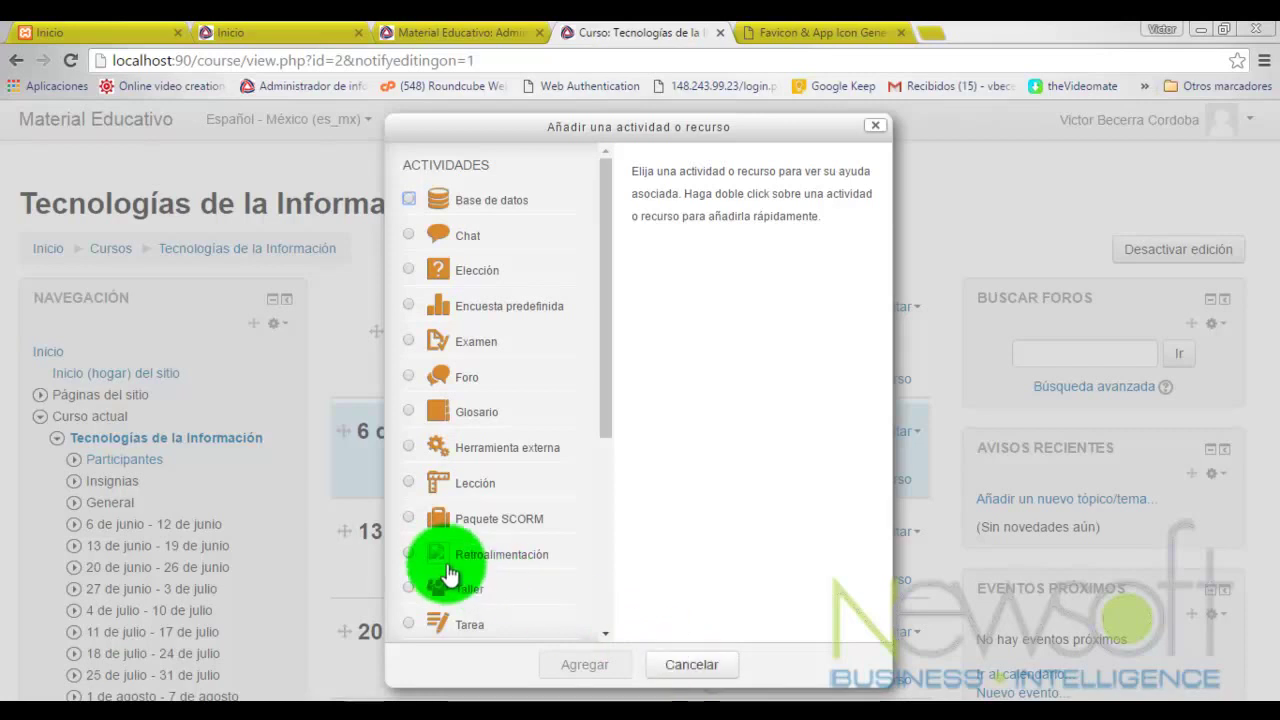
pyautogui.click(692, 665)
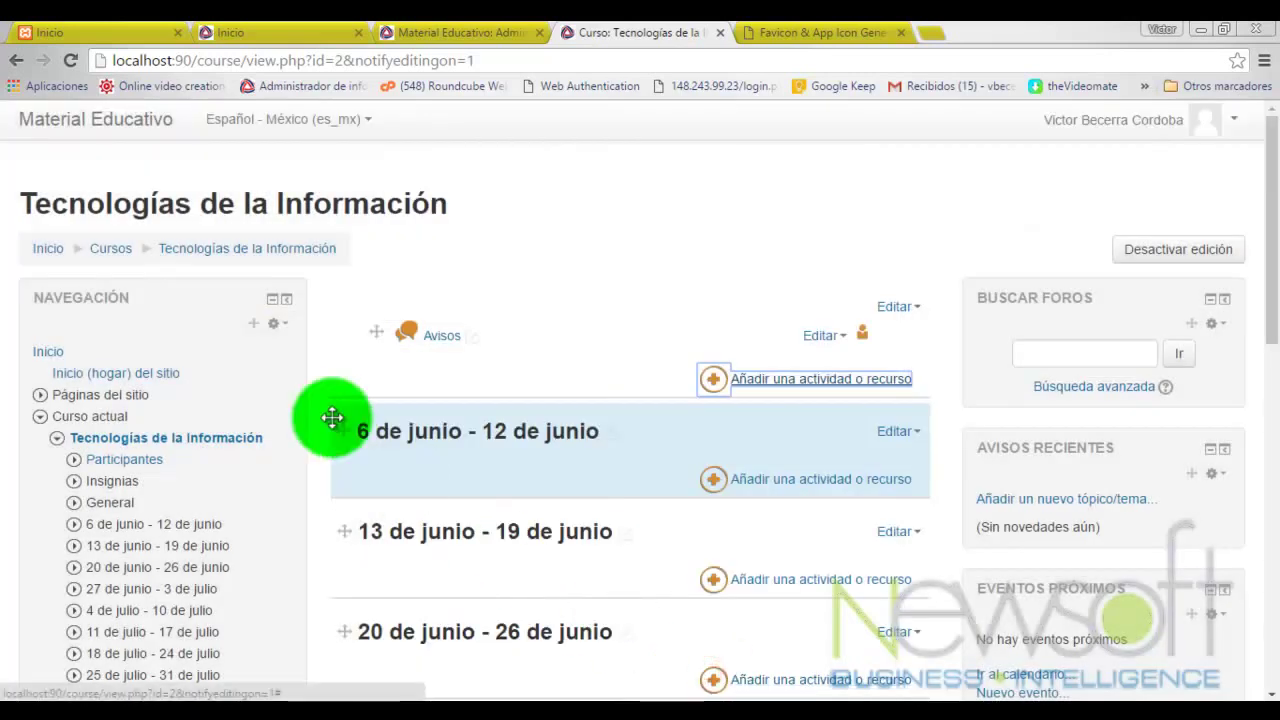
# Step: On the Inicio page, expand Plugins and its Módulos de actividad branch in the site administration tree
pyautogui.click(283, 31)
pyautogui.scroll(-5, 322, 380)
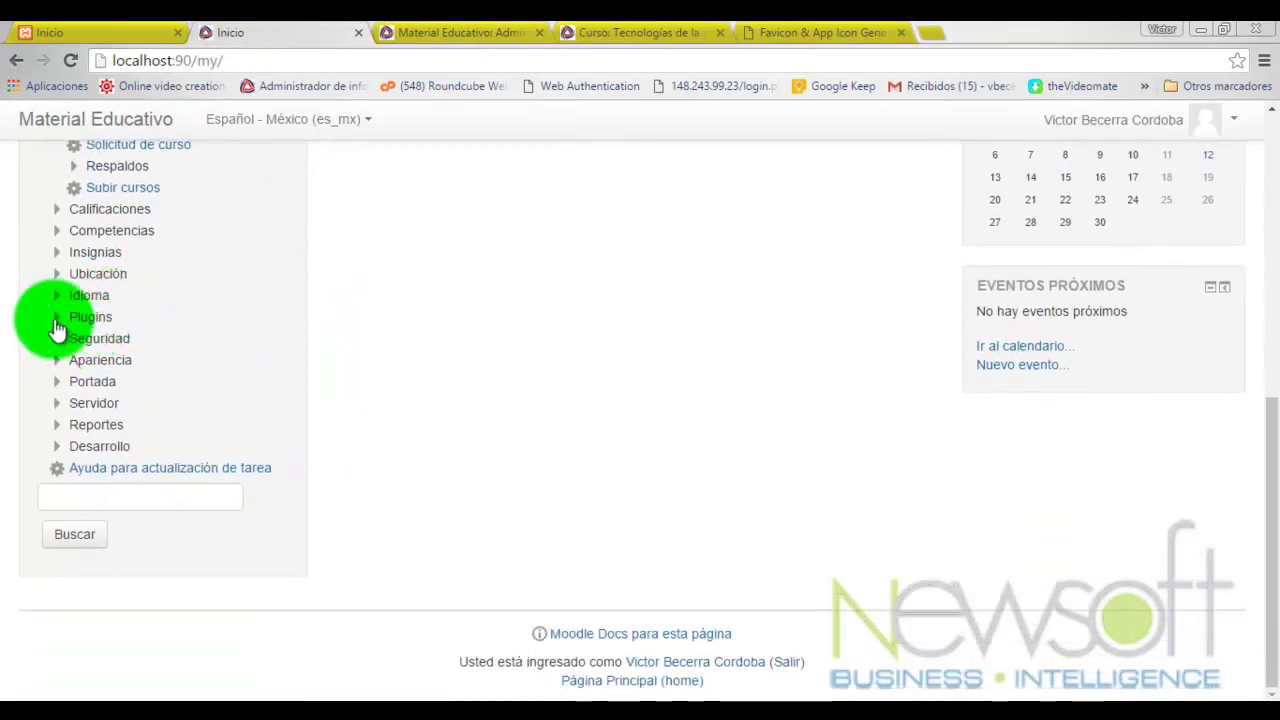
pyautogui.click(57, 319)
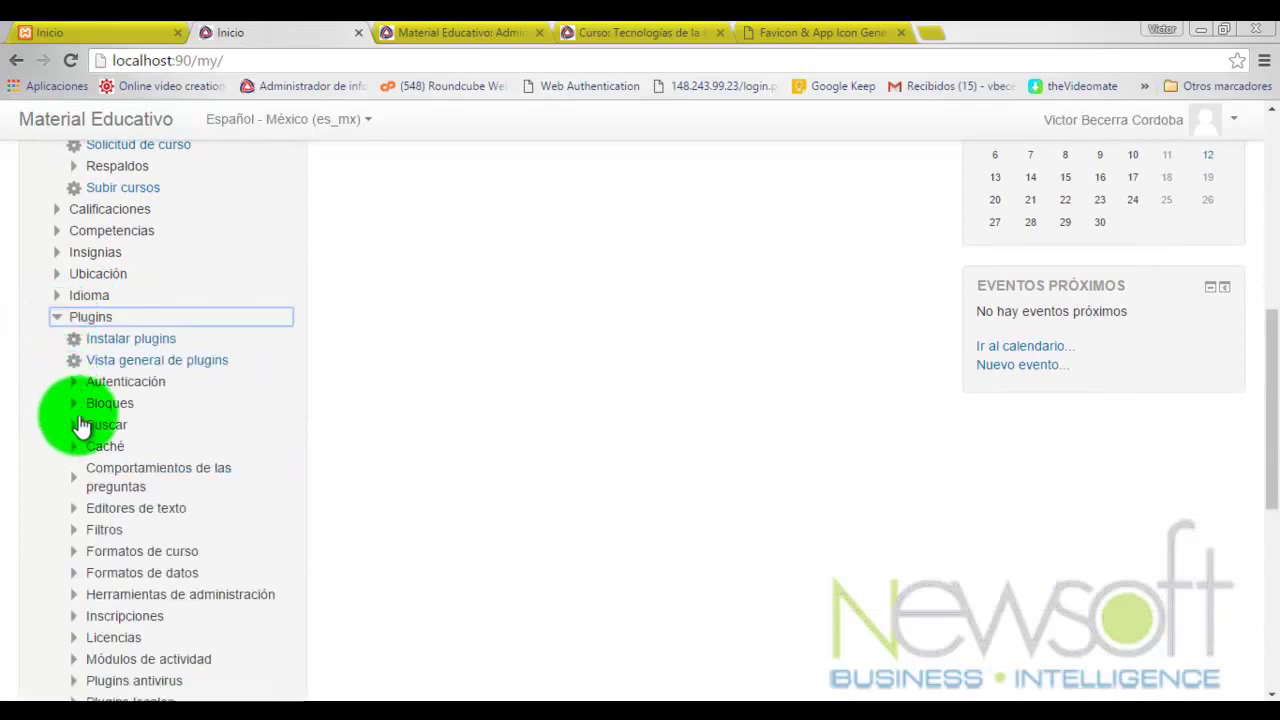
pyautogui.scroll(-1, 82, 430)
pyautogui.scroll(-1, 82, 430)
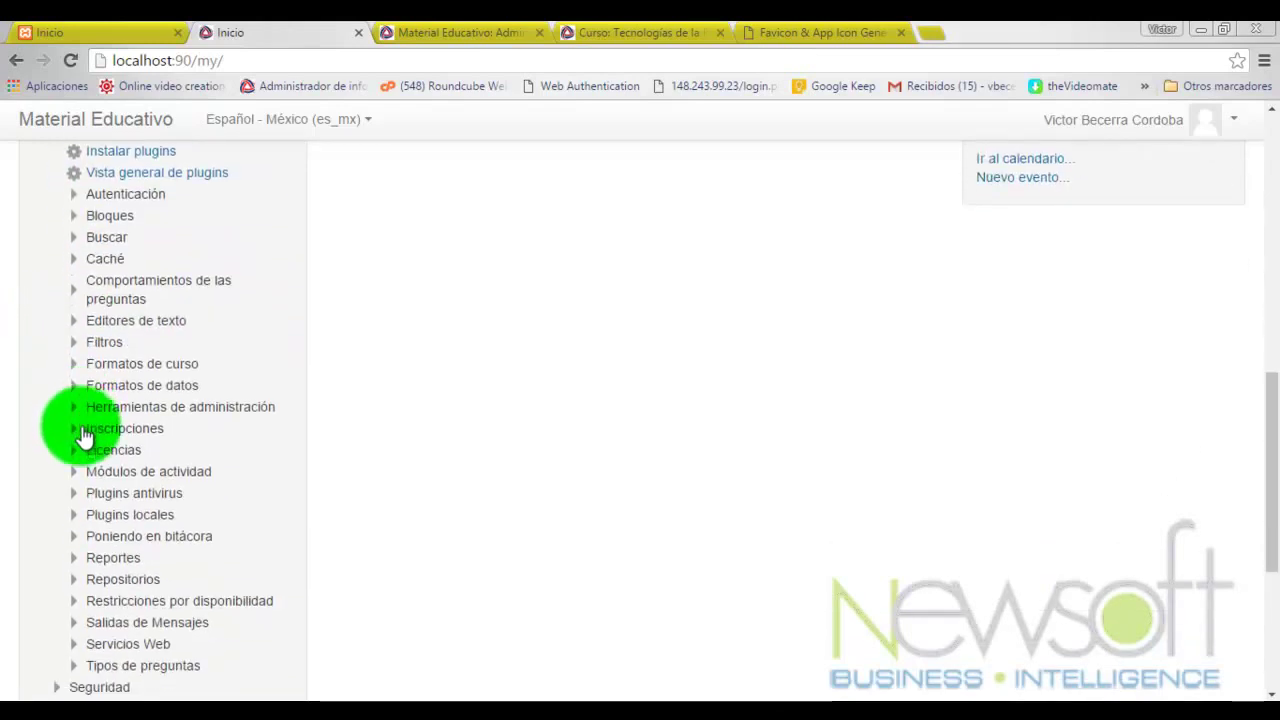
pyautogui.click(78, 477)
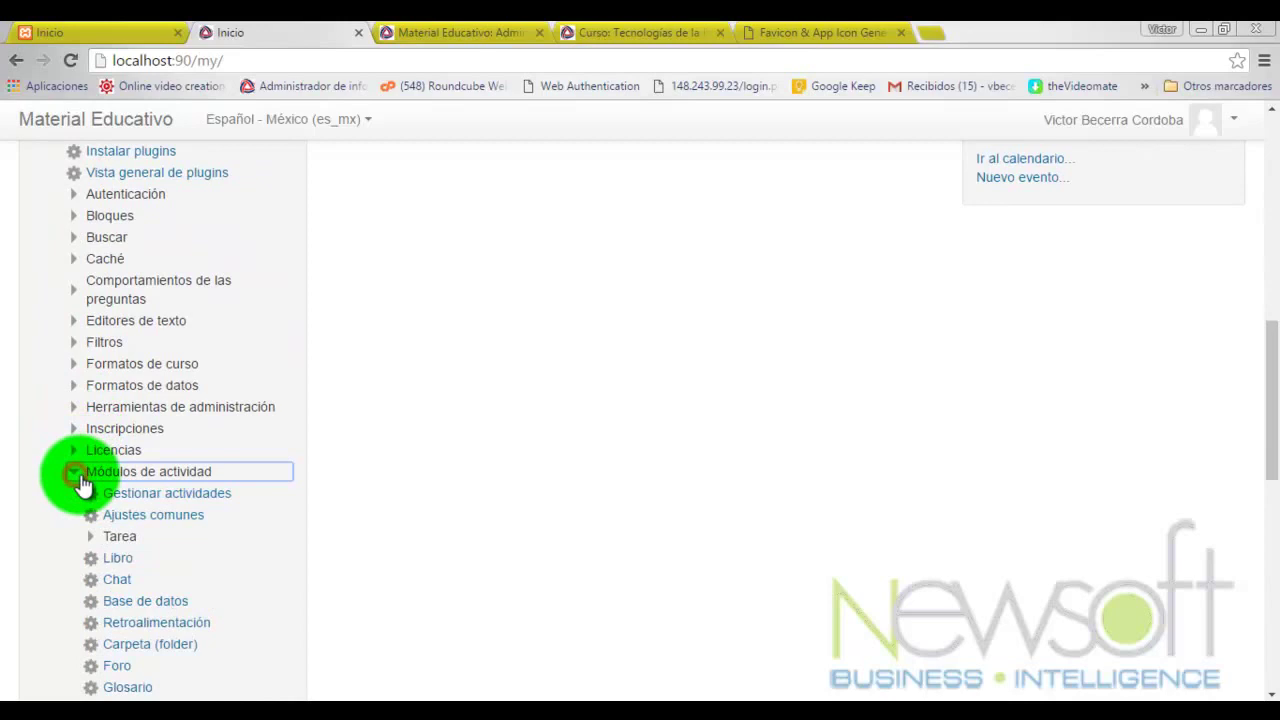
# Step: Open Gestionar actividades and hide the Retroalimentación activity module from the site
pyautogui.click(167, 491)
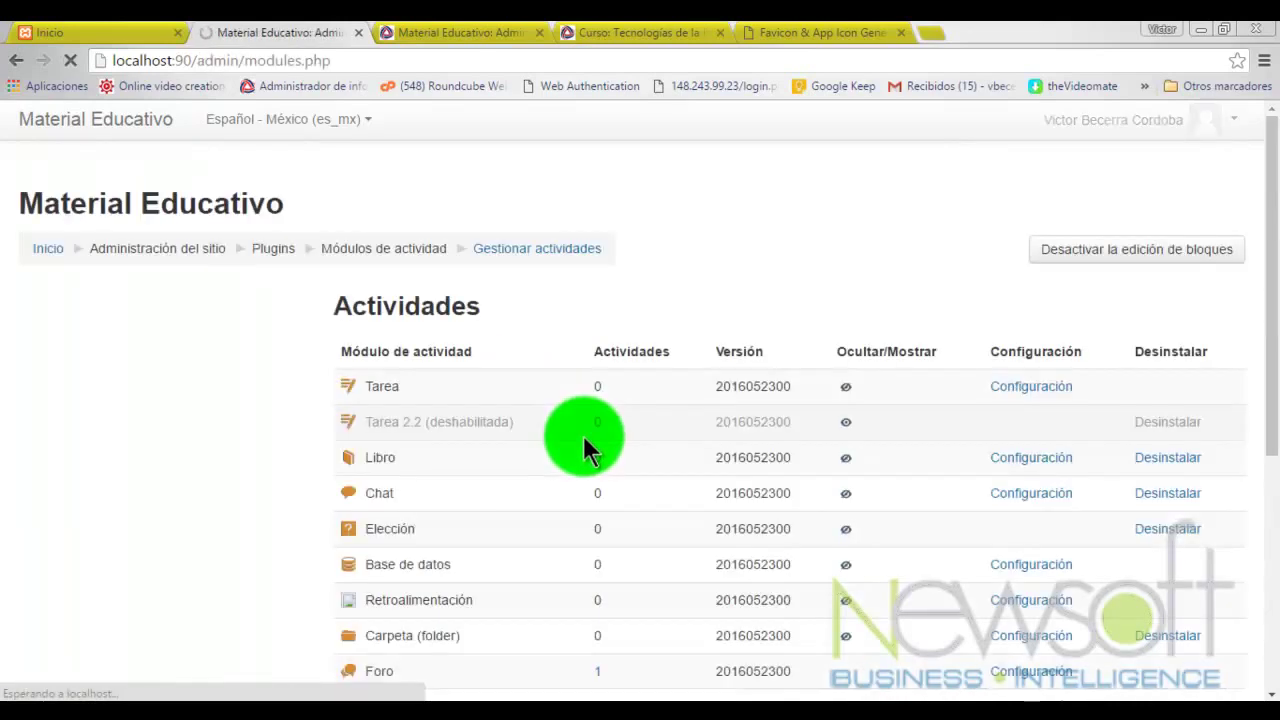
pyautogui.scroll(-4, 583, 435)
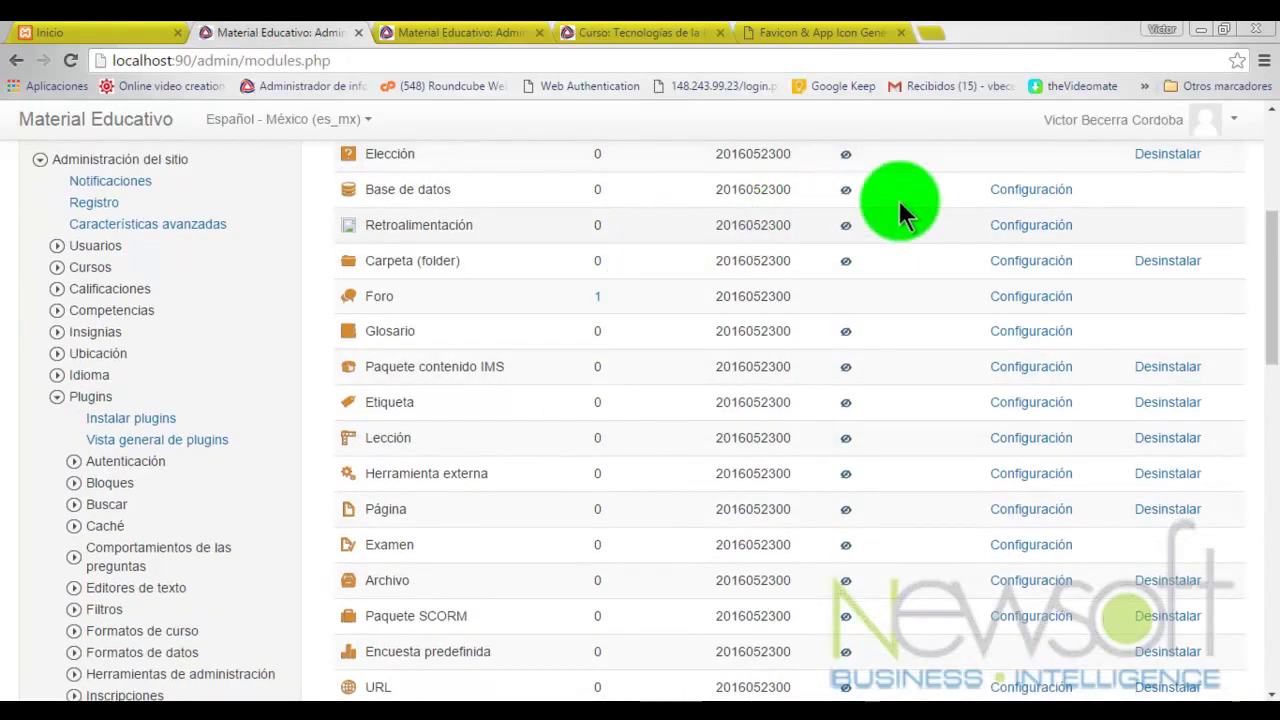
pyautogui.click(845, 226)
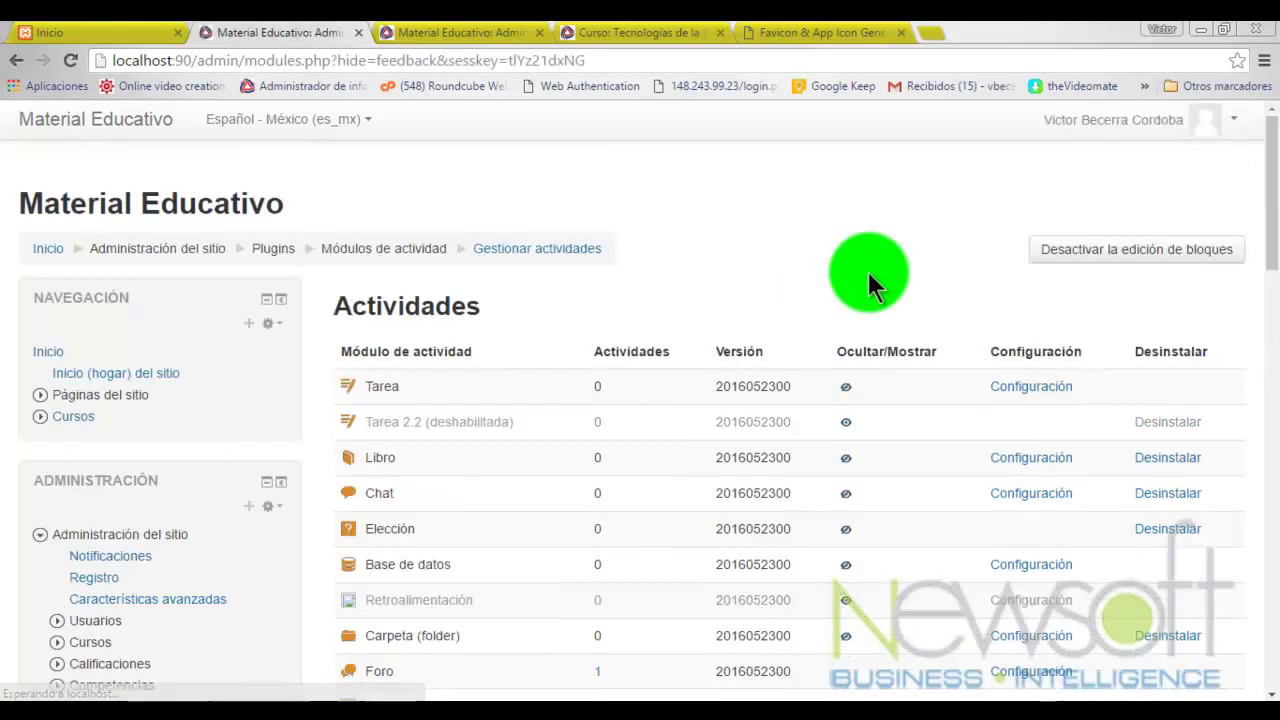
pyautogui.scroll(-3, 868, 271)
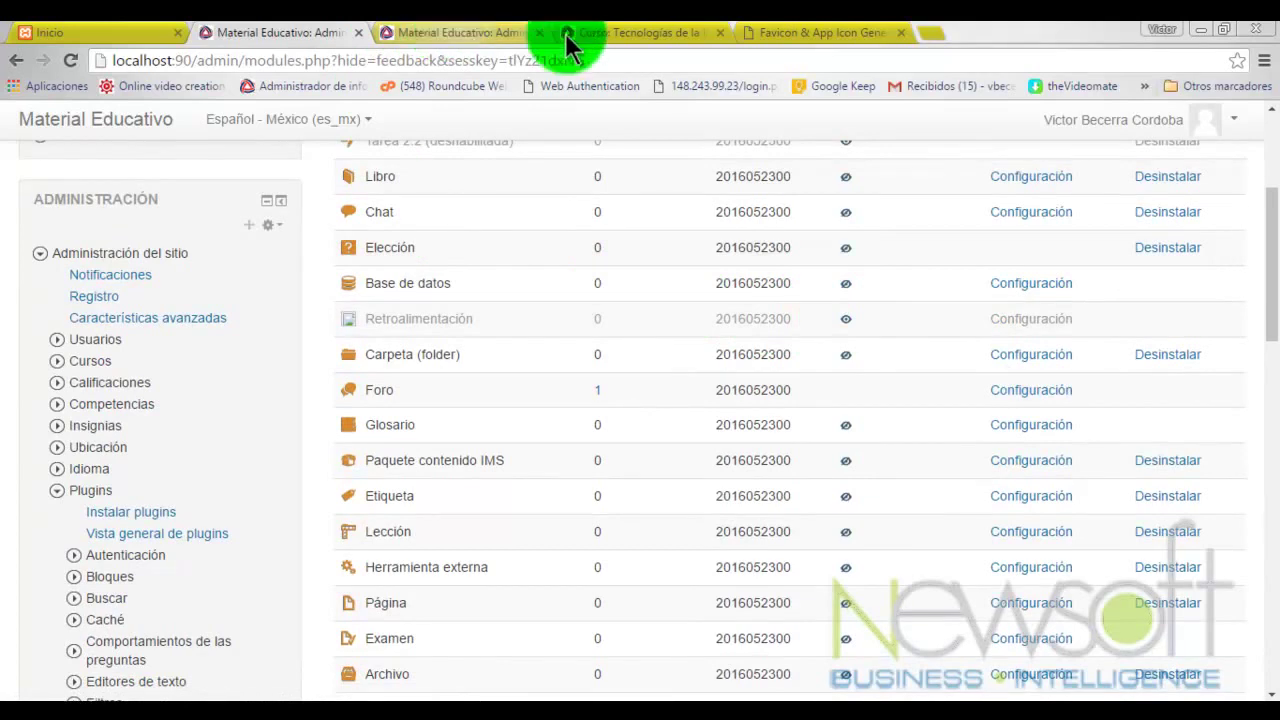
# Step: Reload the Tecnologías de la Información course, check the activity and resource chooser without Retroalimentación, and close it
pyautogui.click(645, 32)
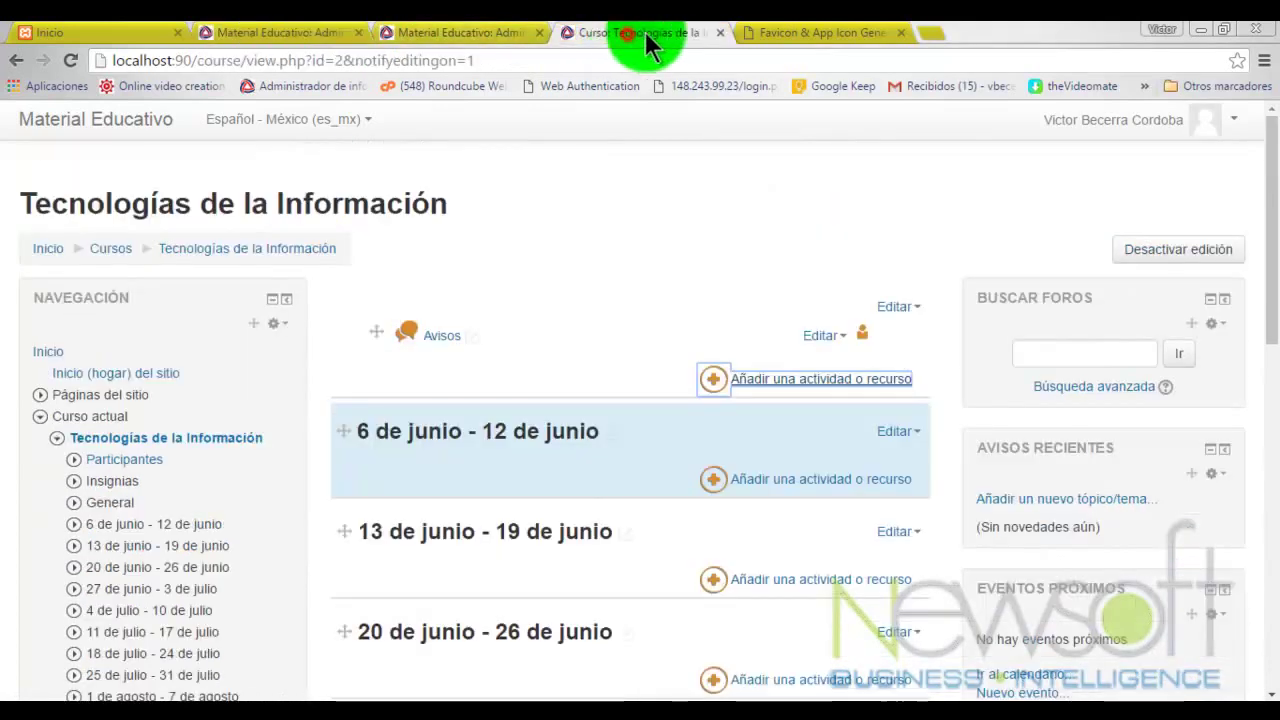
pyautogui.click(72, 60)
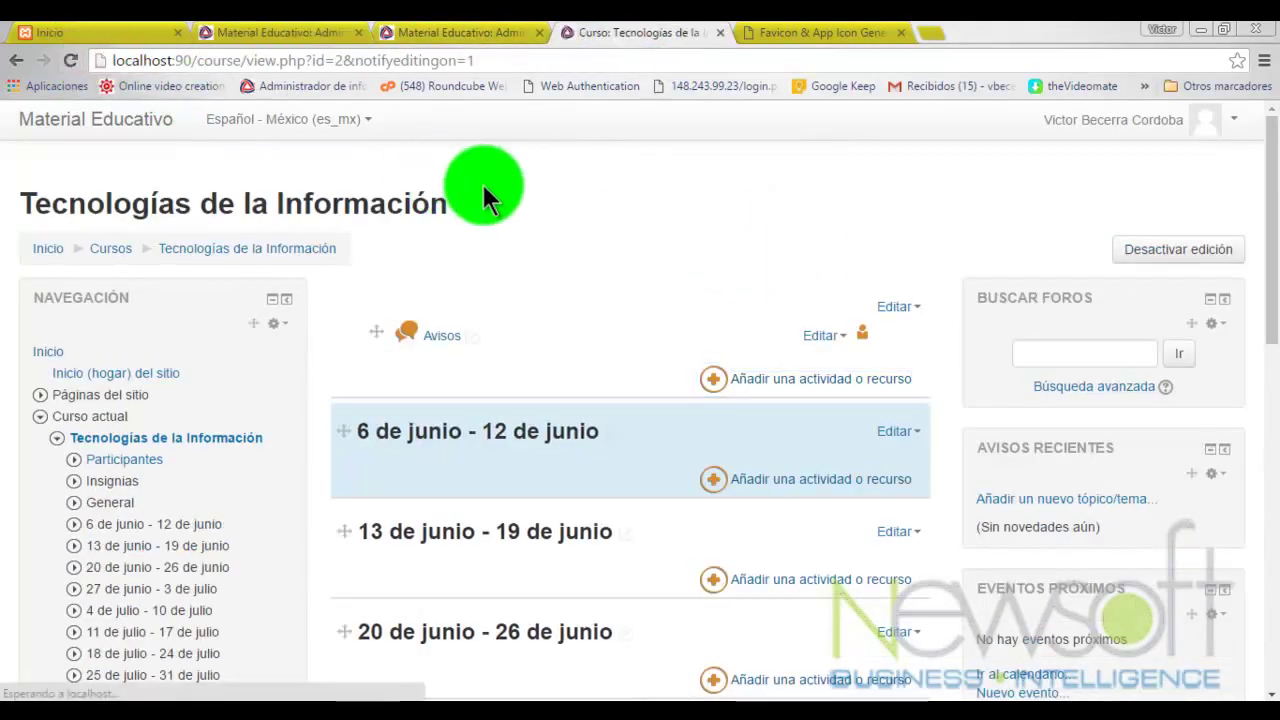
pyautogui.click(814, 378)
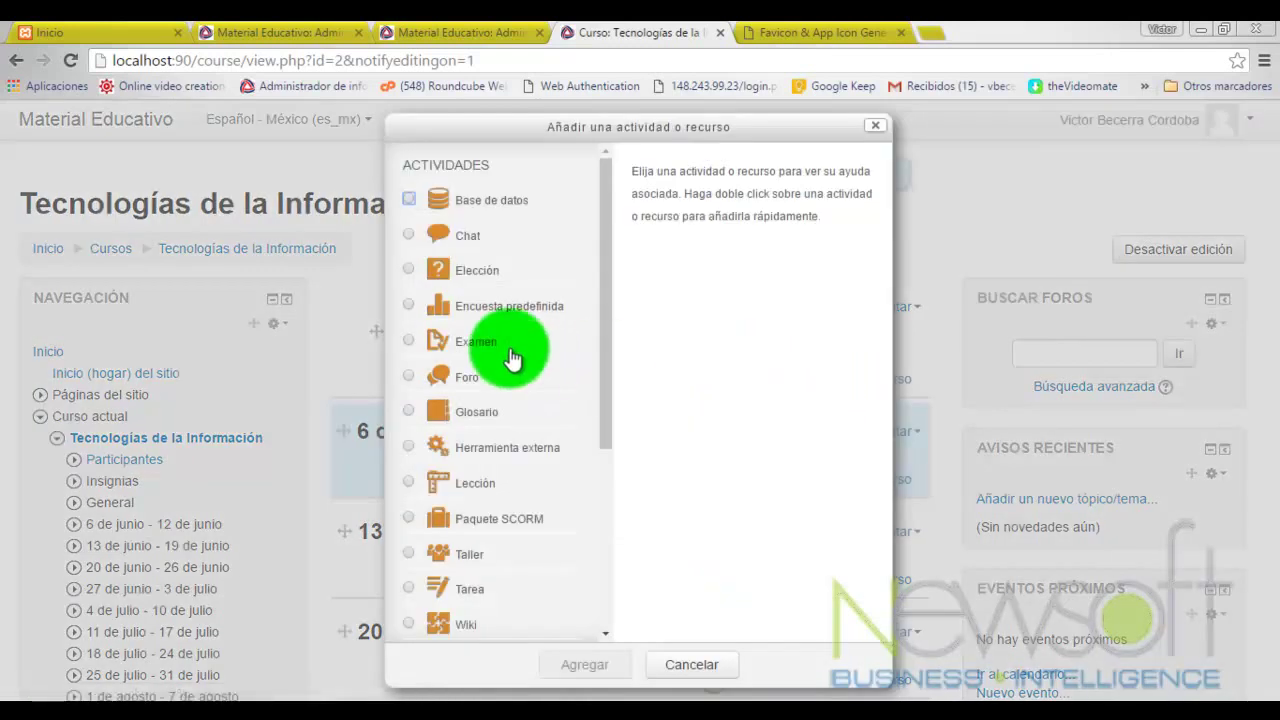
pyautogui.scroll(-3, 510, 357)
pyautogui.scroll(3, 510, 357)
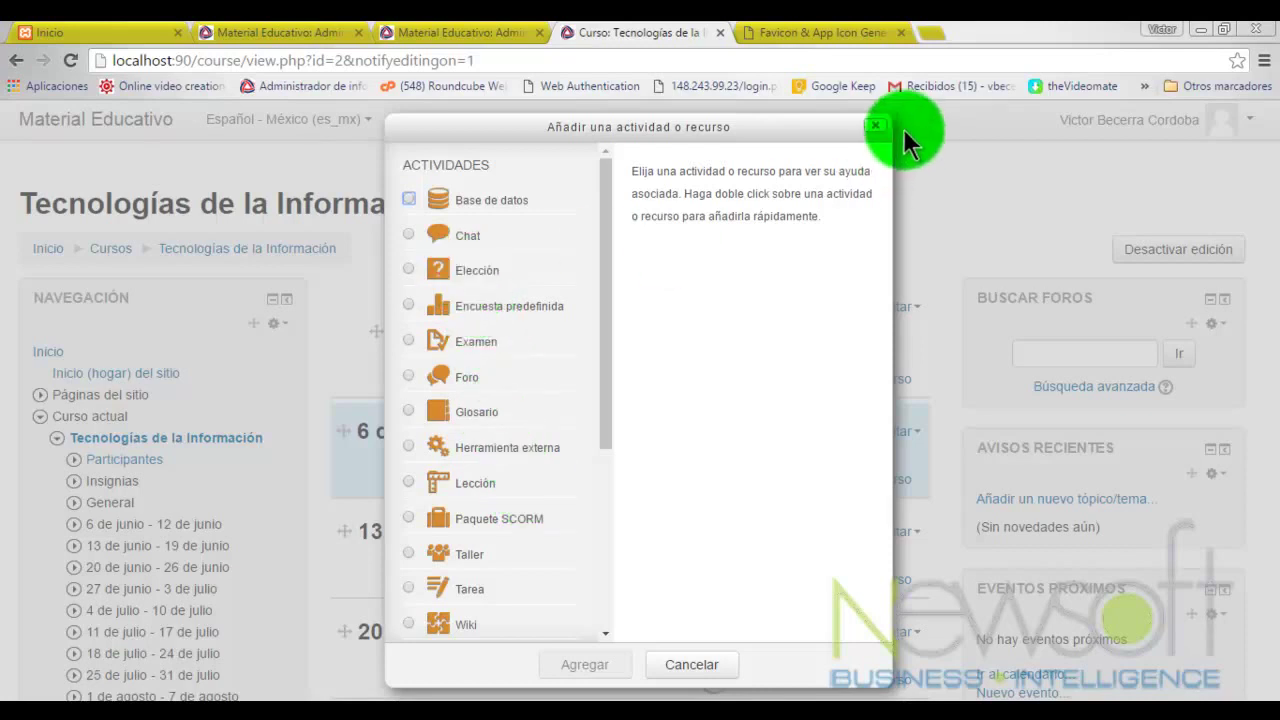
pyautogui.click(873, 124)
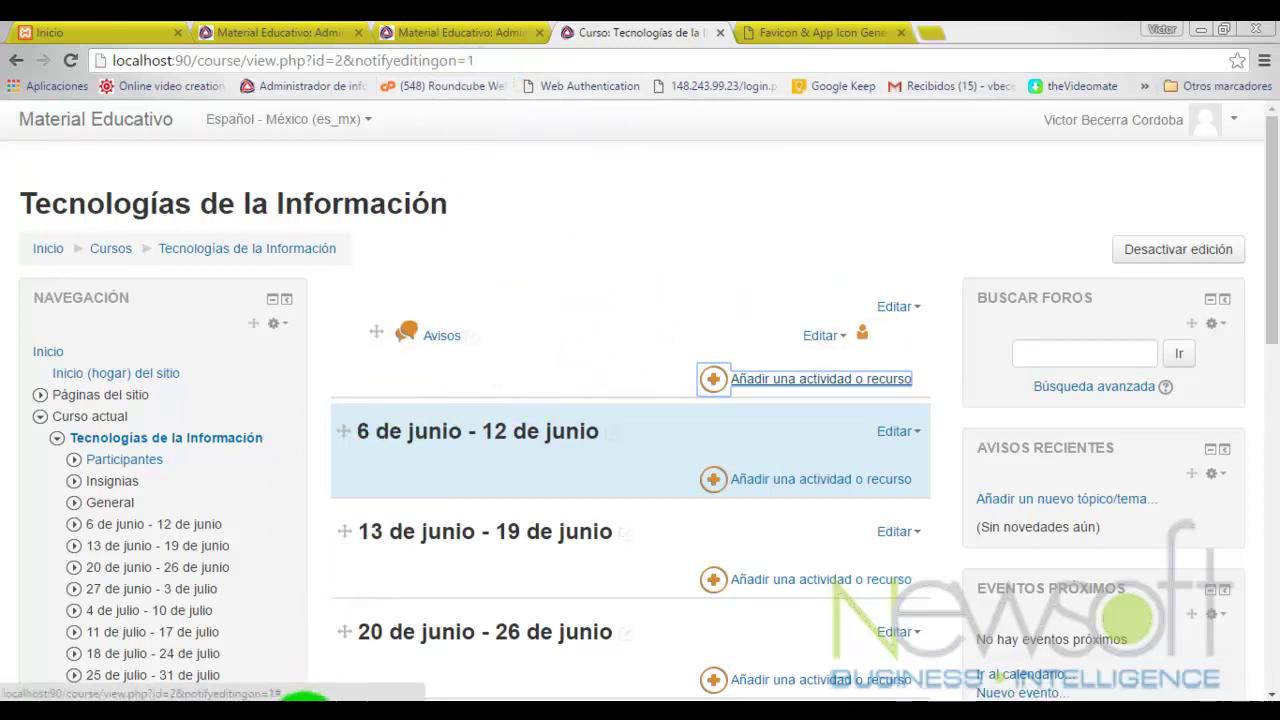
# Step: Switch to the C: drive's xampp htdocs window in File Explorer, open its pix folder and point out the i and t subfolders
pyautogui.moveTo(300, 660)
pyautogui.click(276, 614)
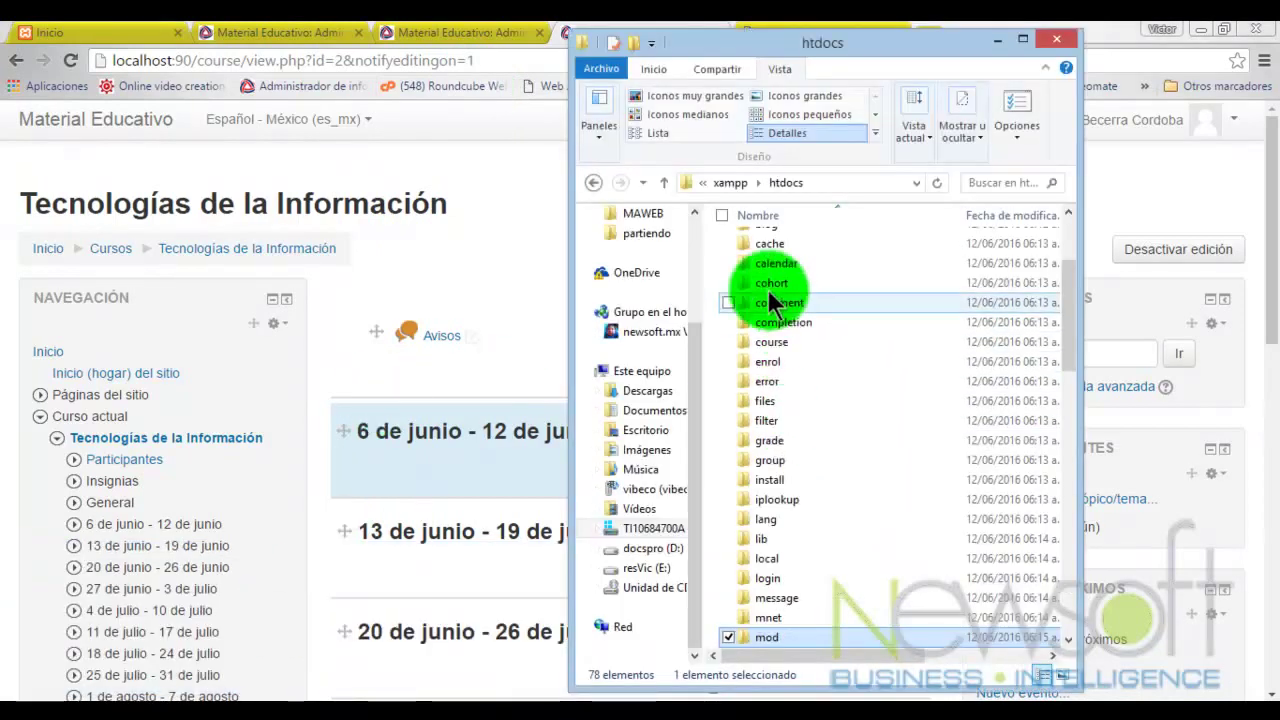
pyautogui.moveTo(270, 700)
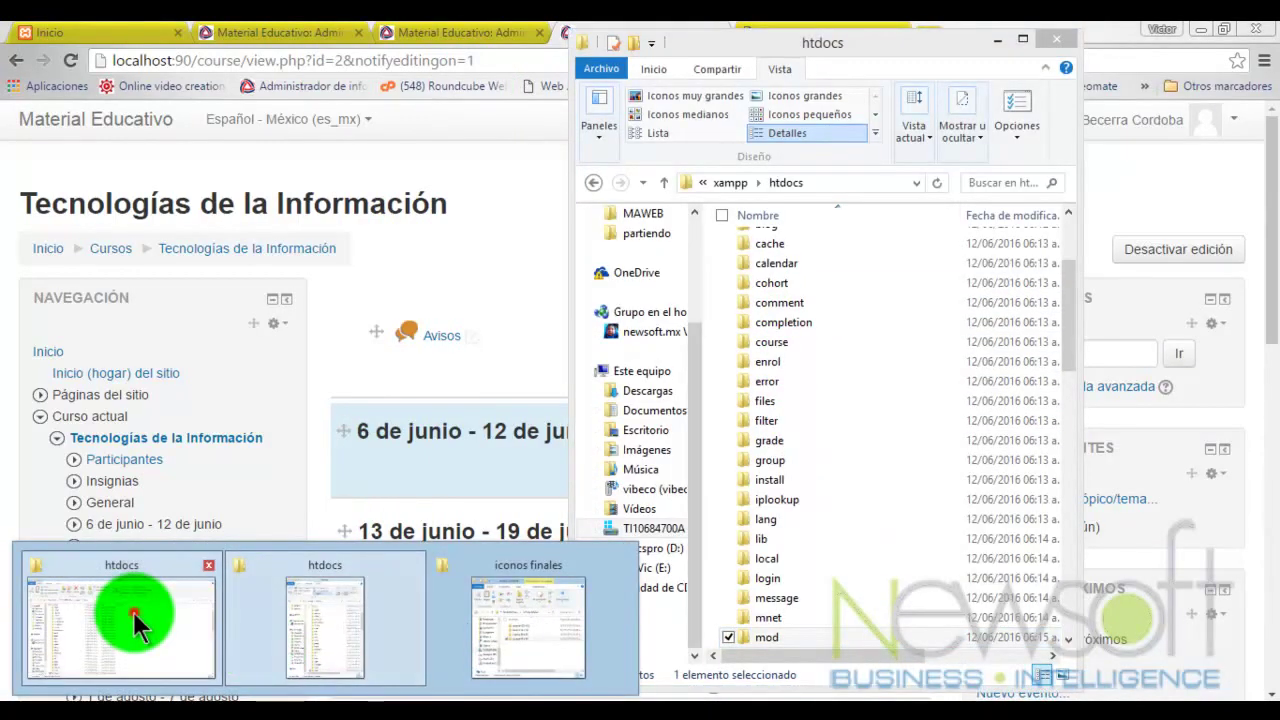
pyautogui.click(133, 611)
pyautogui.click(222, 598)
pyautogui.scroll(-4, 234, 540)
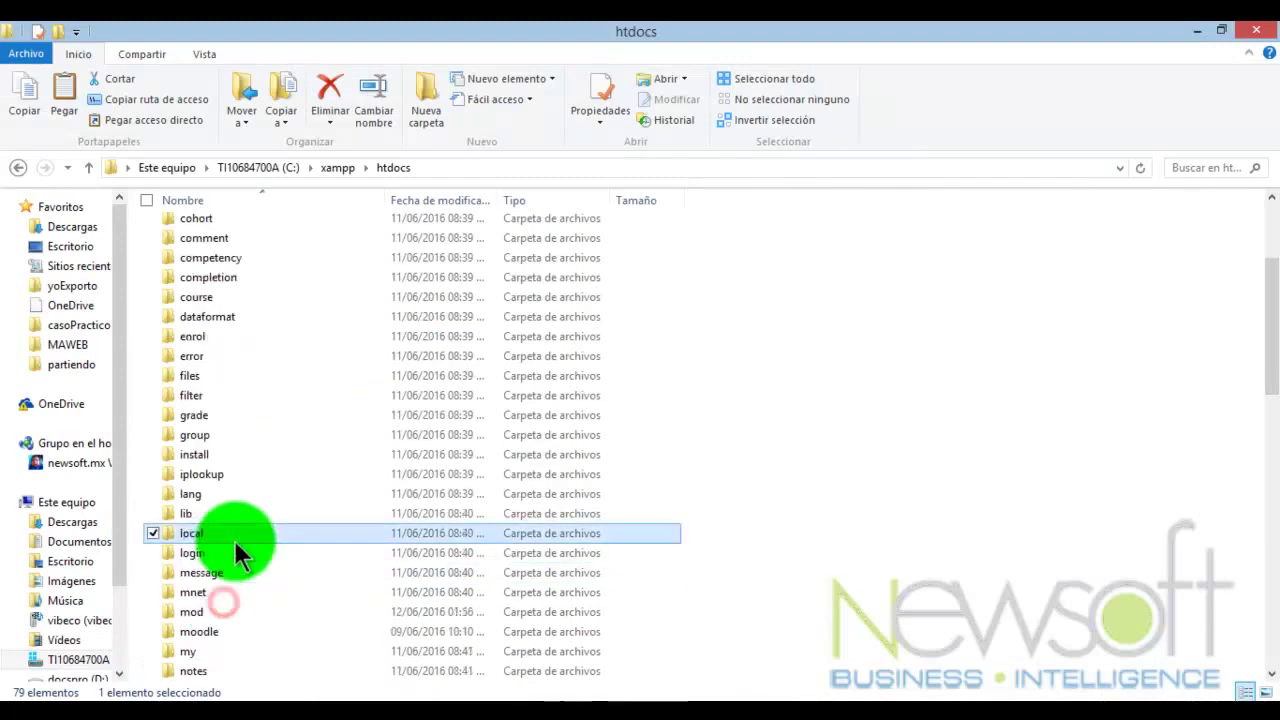
pyautogui.doubleClick(205, 517)
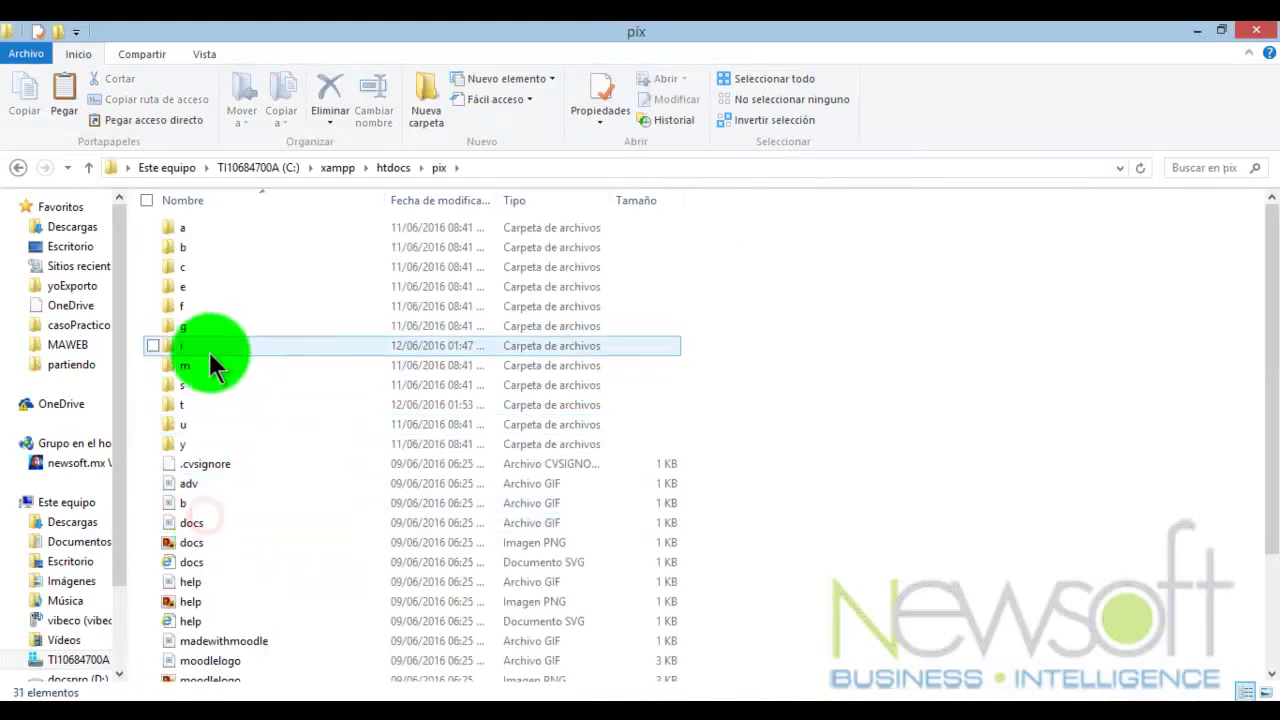
pyautogui.click(199, 343)
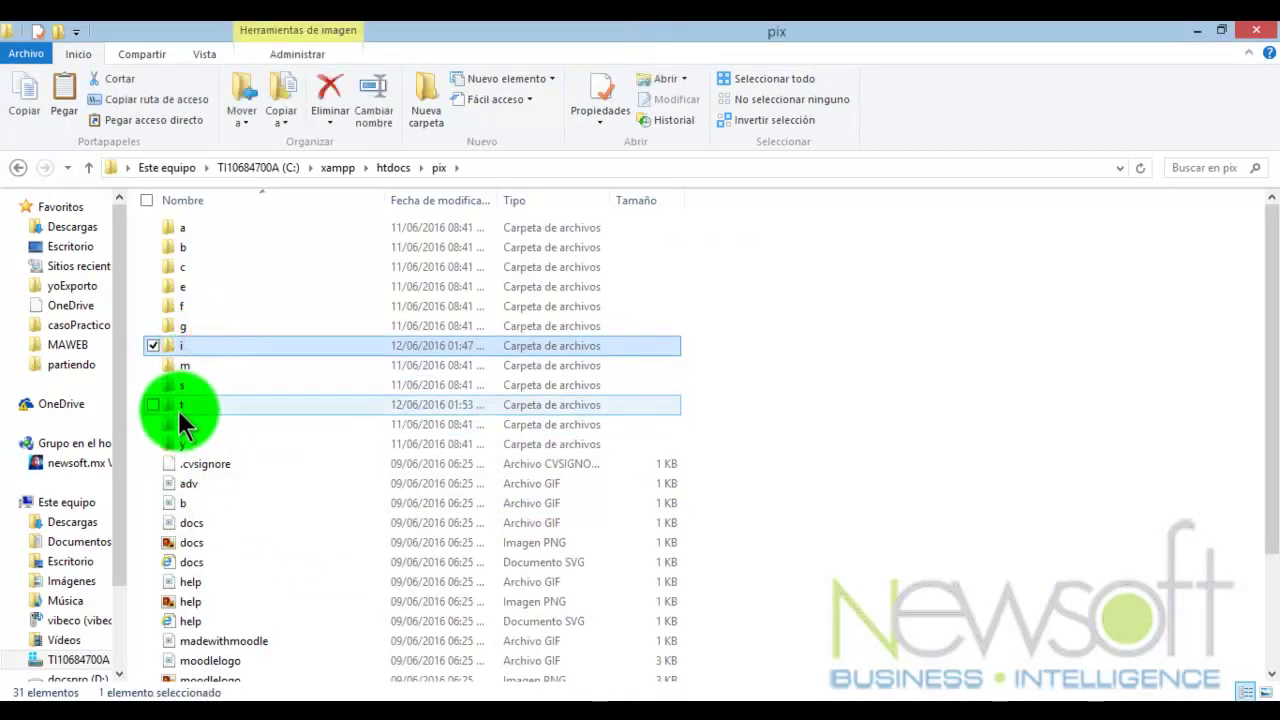
pyautogui.click(178, 403)
# Step: From htdocs, open the mod folder's resource pix folder, examine its icon files, and return to htdocs
pyautogui.click(393, 168)
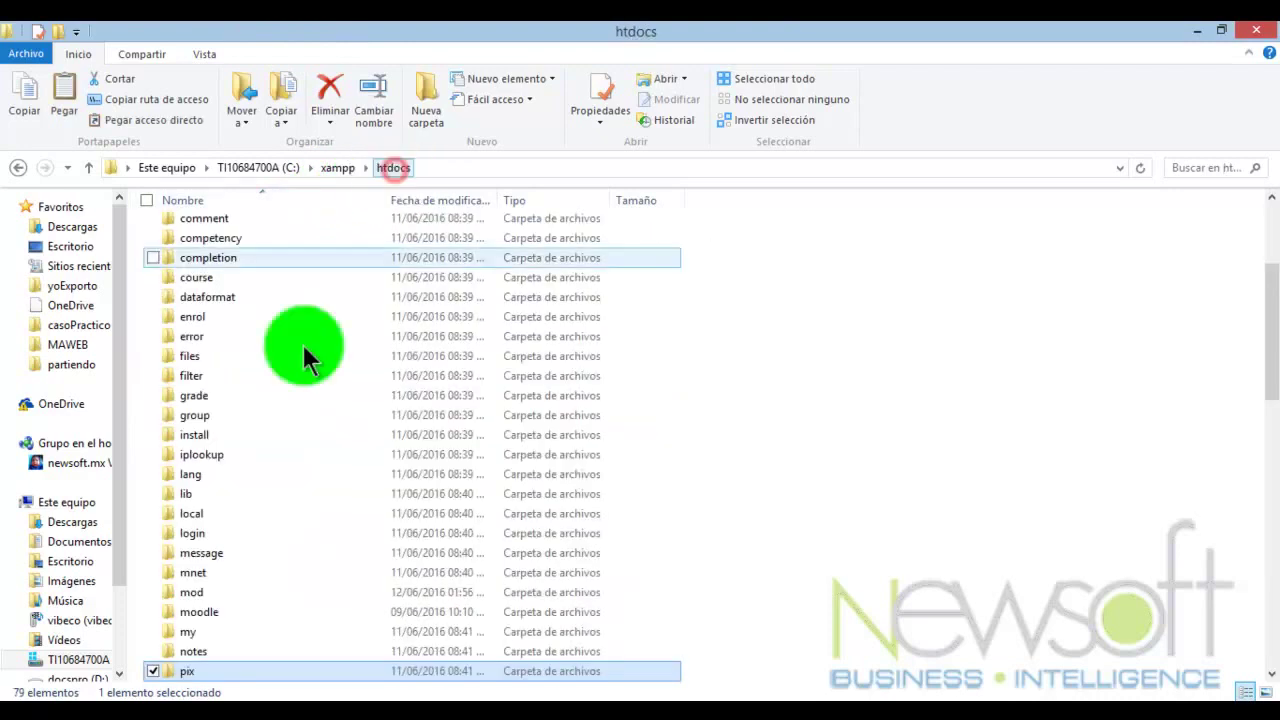
pyautogui.doubleClick(192, 594)
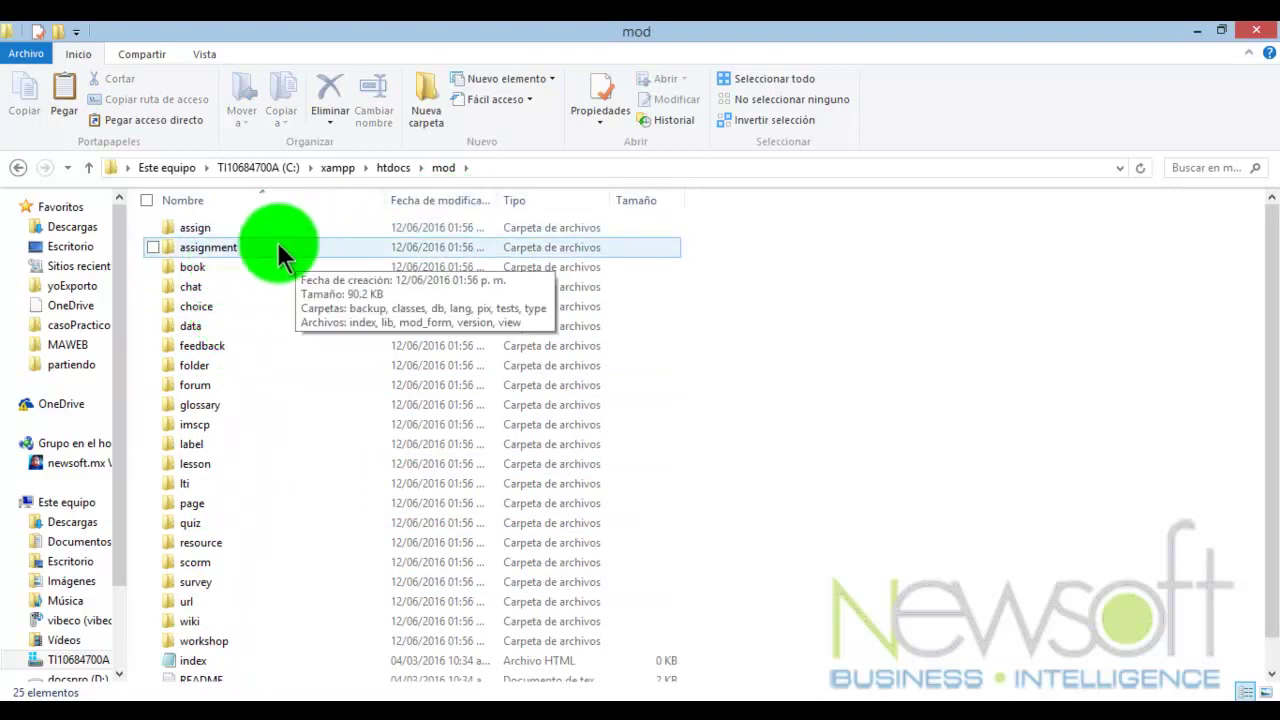
pyautogui.doubleClick(219, 549)
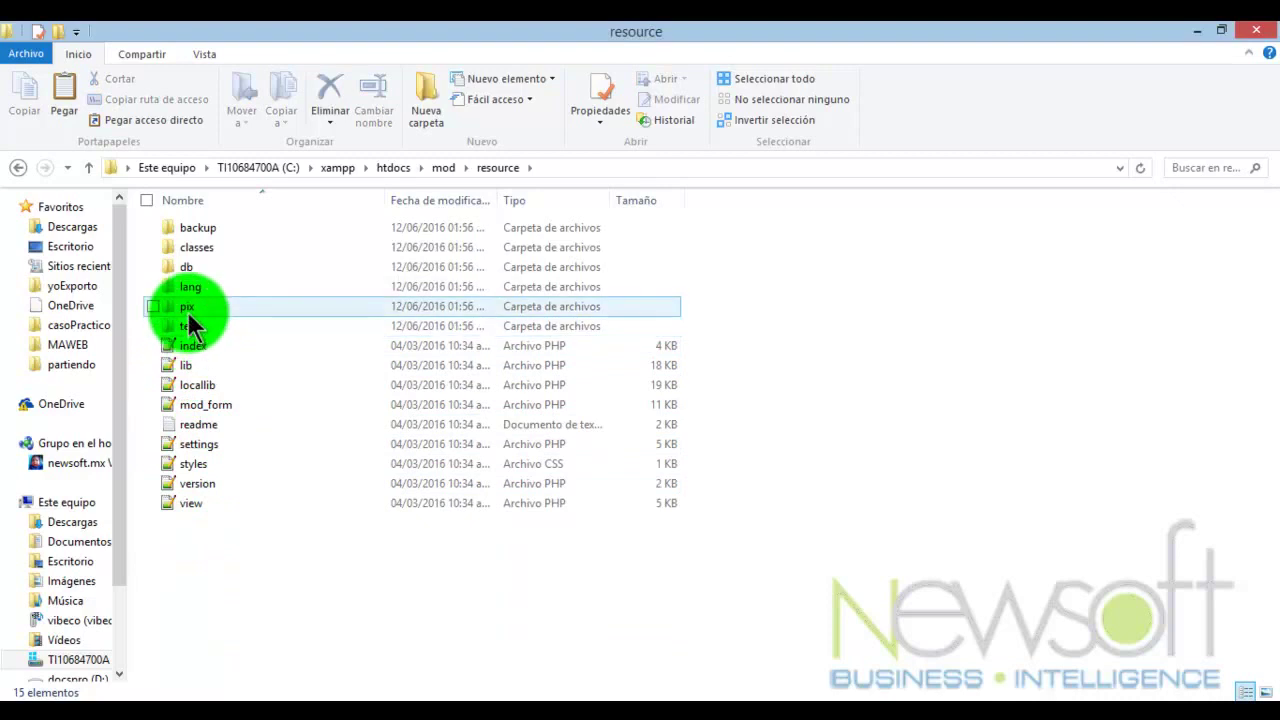
pyautogui.doubleClick(187, 312)
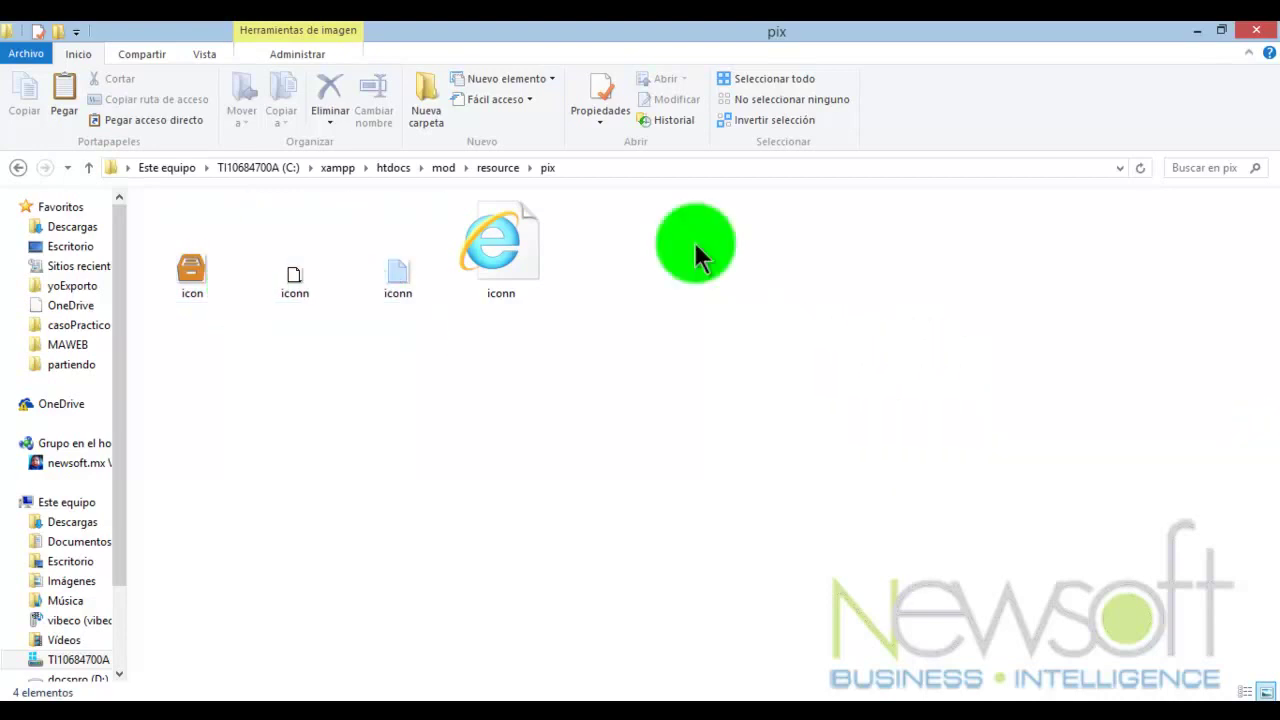
pyautogui.click(394, 169)
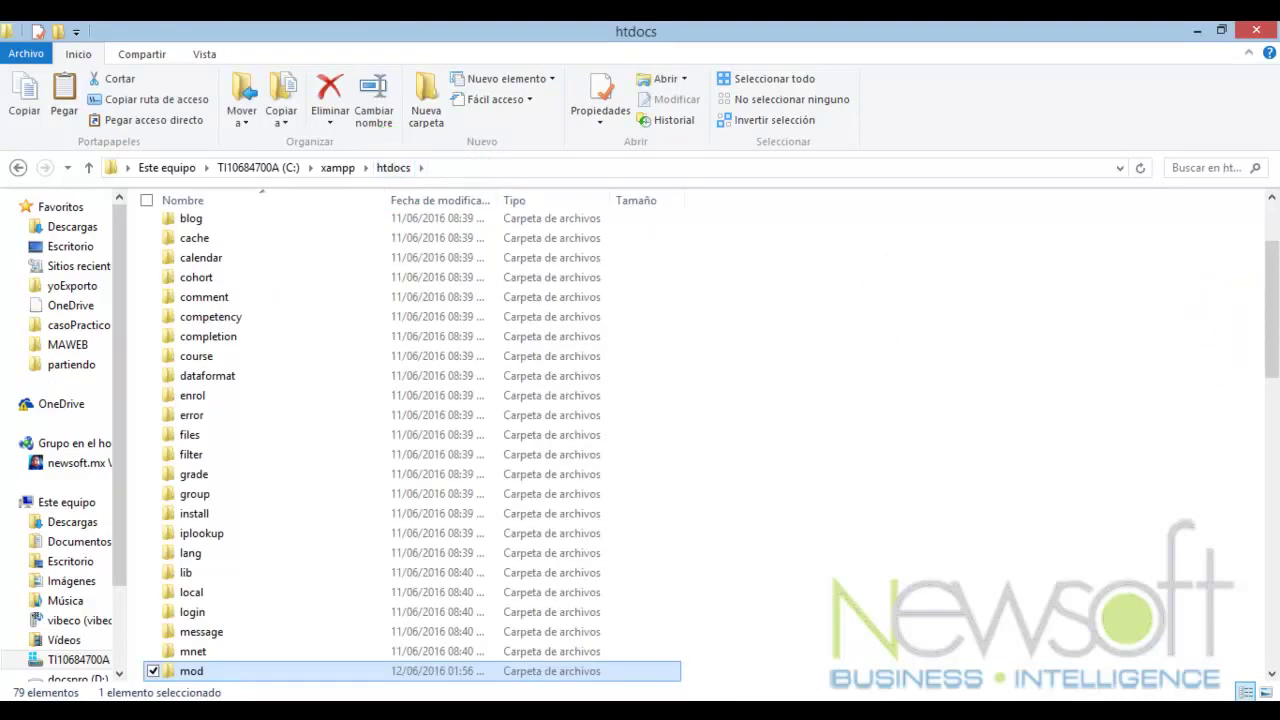